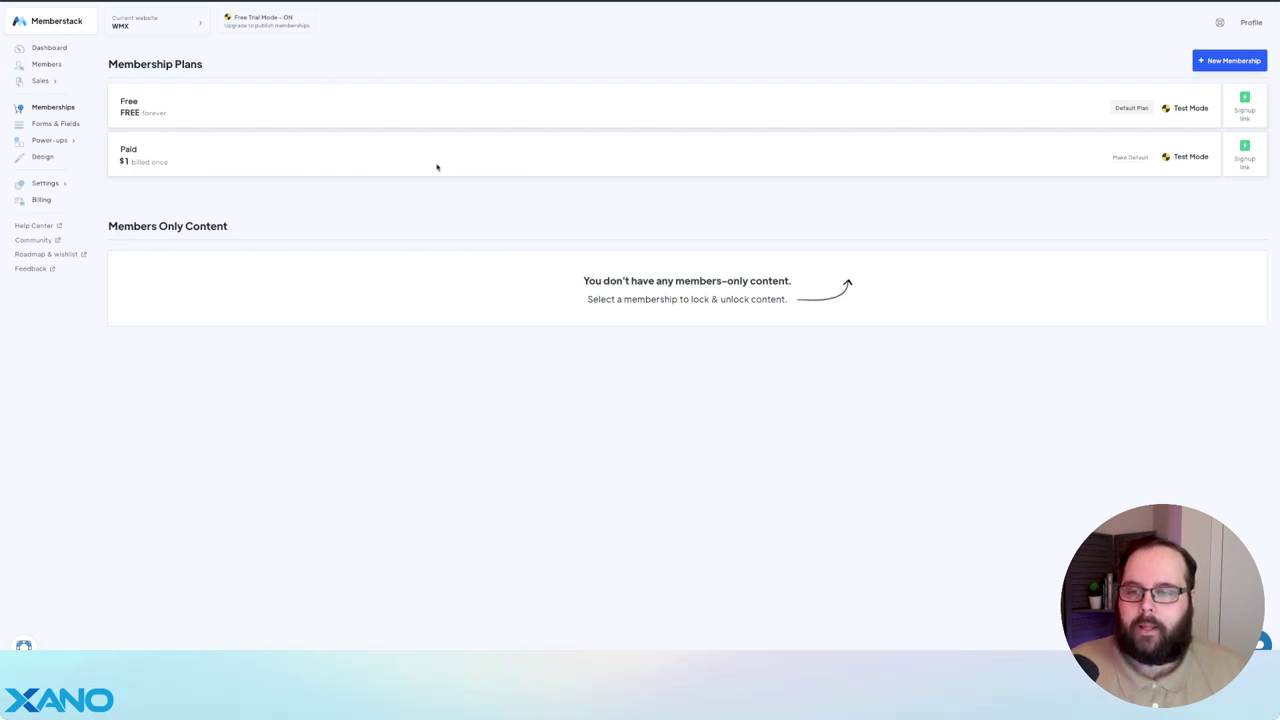
- Check that the webflow-cms-id field uses data-ms-member="webflow-cms-id" and is hidden from profile
left_click(65, 123)
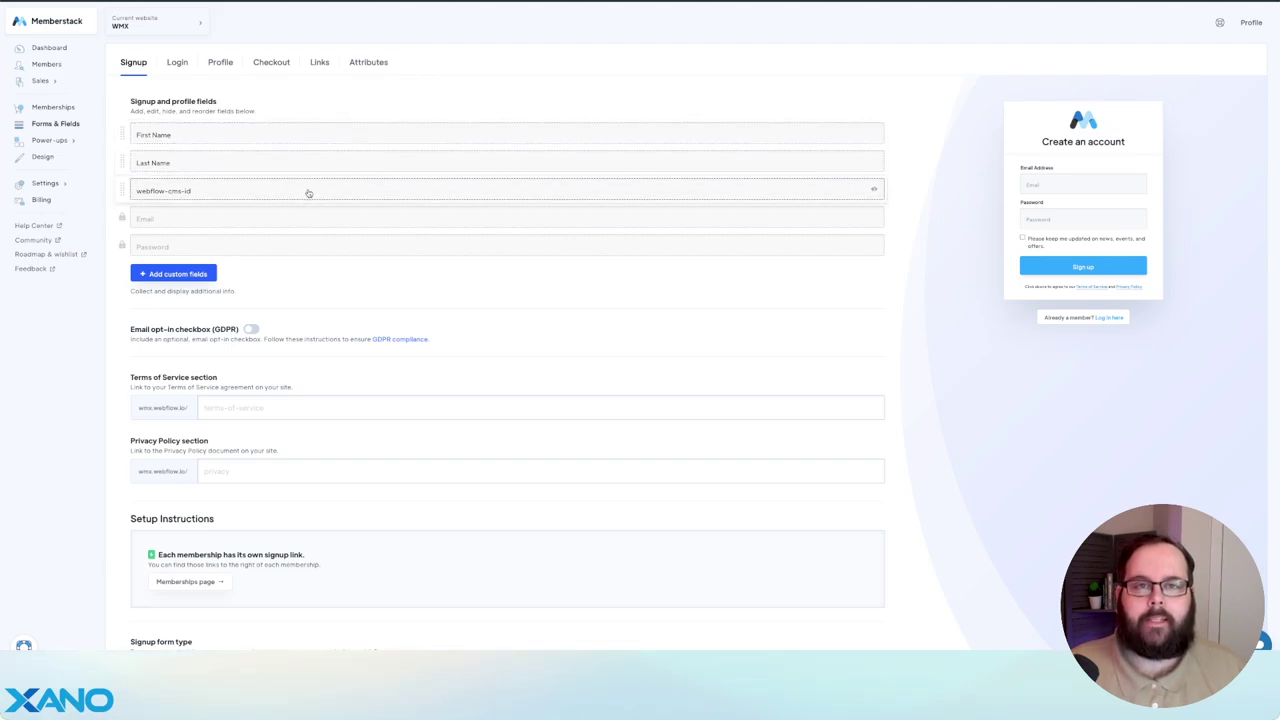
left_click(308, 193)
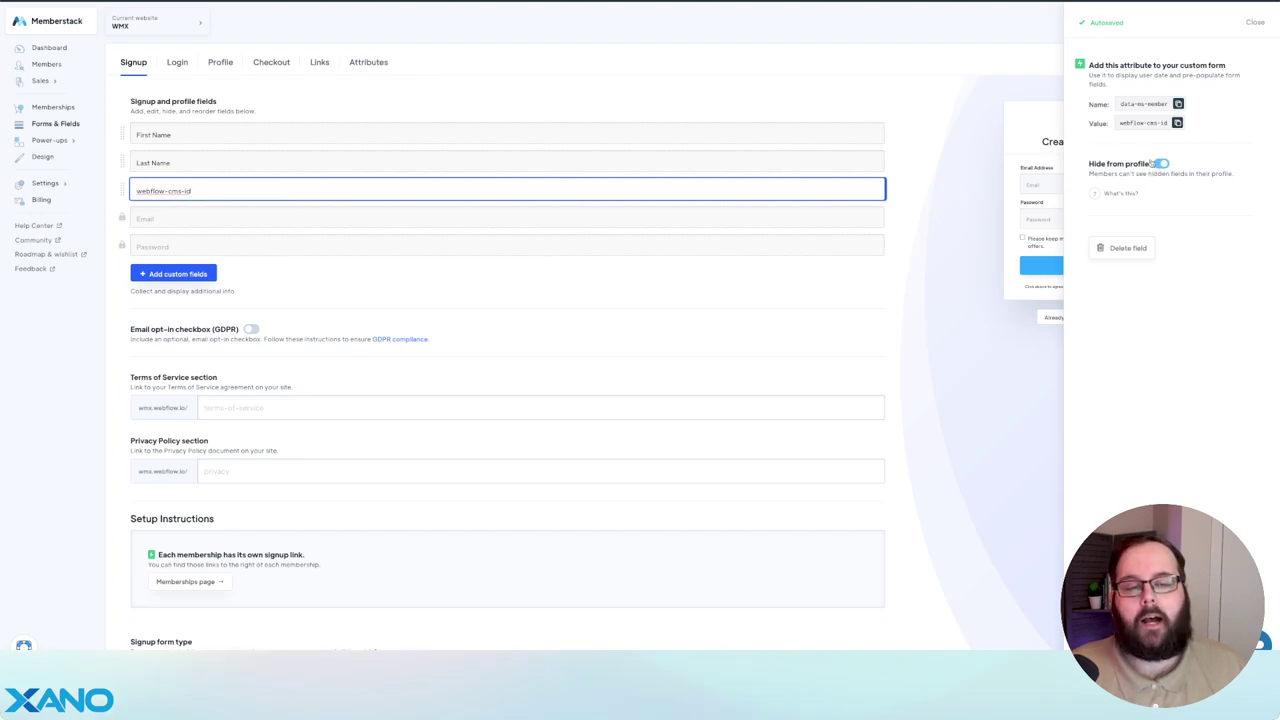
left_click(616, 103)
- Open Webhooks under Power-ups > Integrations > Developer Tools to see the New Member webhook URL
left_click(49, 140)
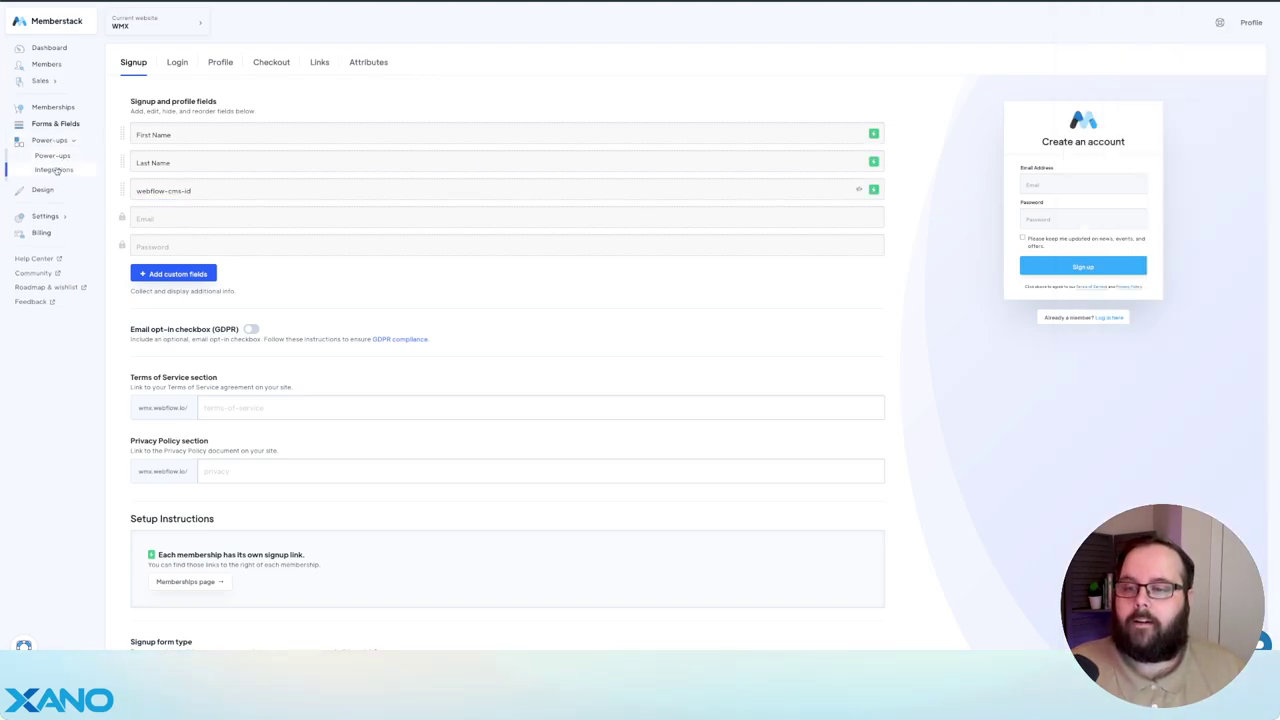
left_click(58, 166)
scroll(506, 397, "down", 4)
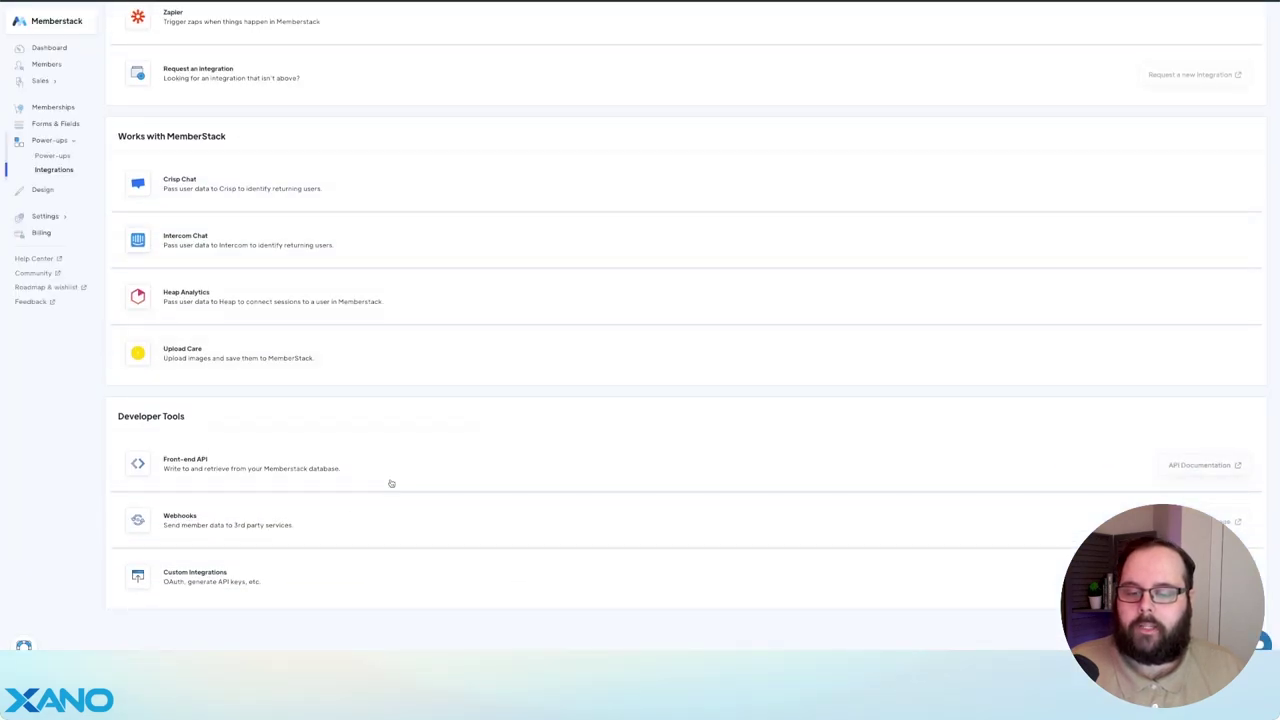
left_click(351, 518)
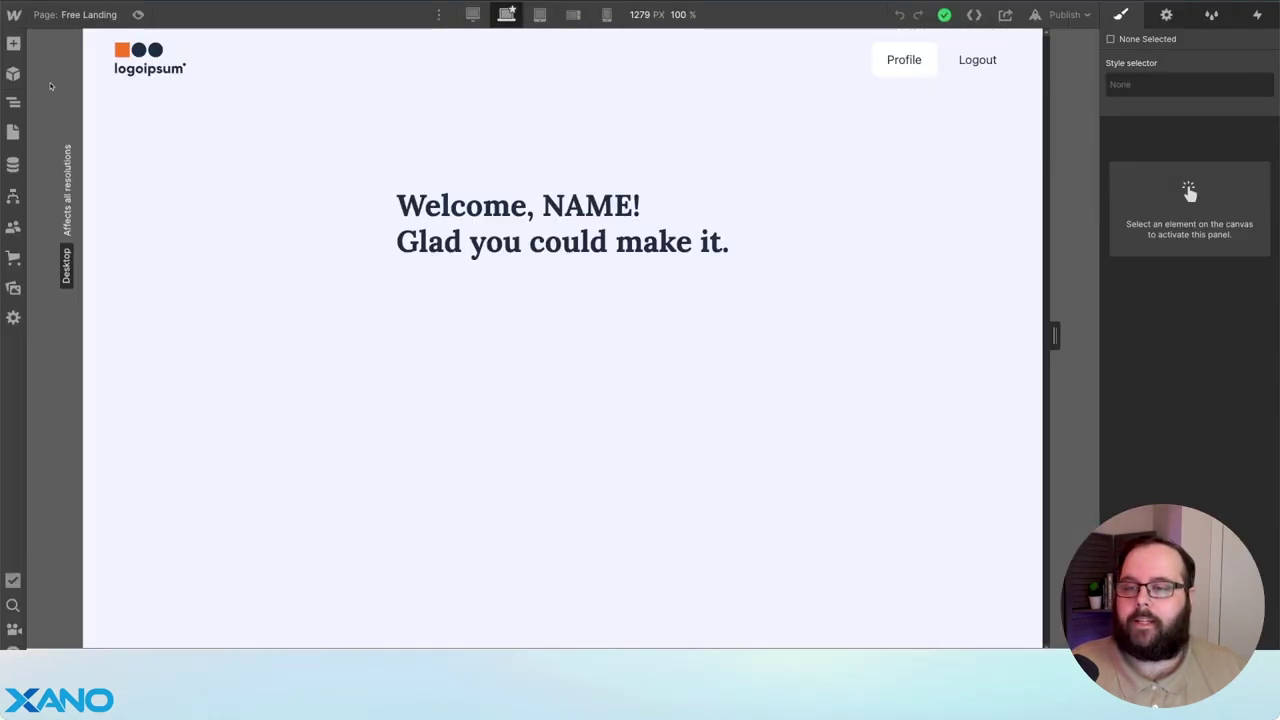
- Switch to the Home page and show the Free Membership button's settings
left_click(13, 131)
left_click(126, 128)
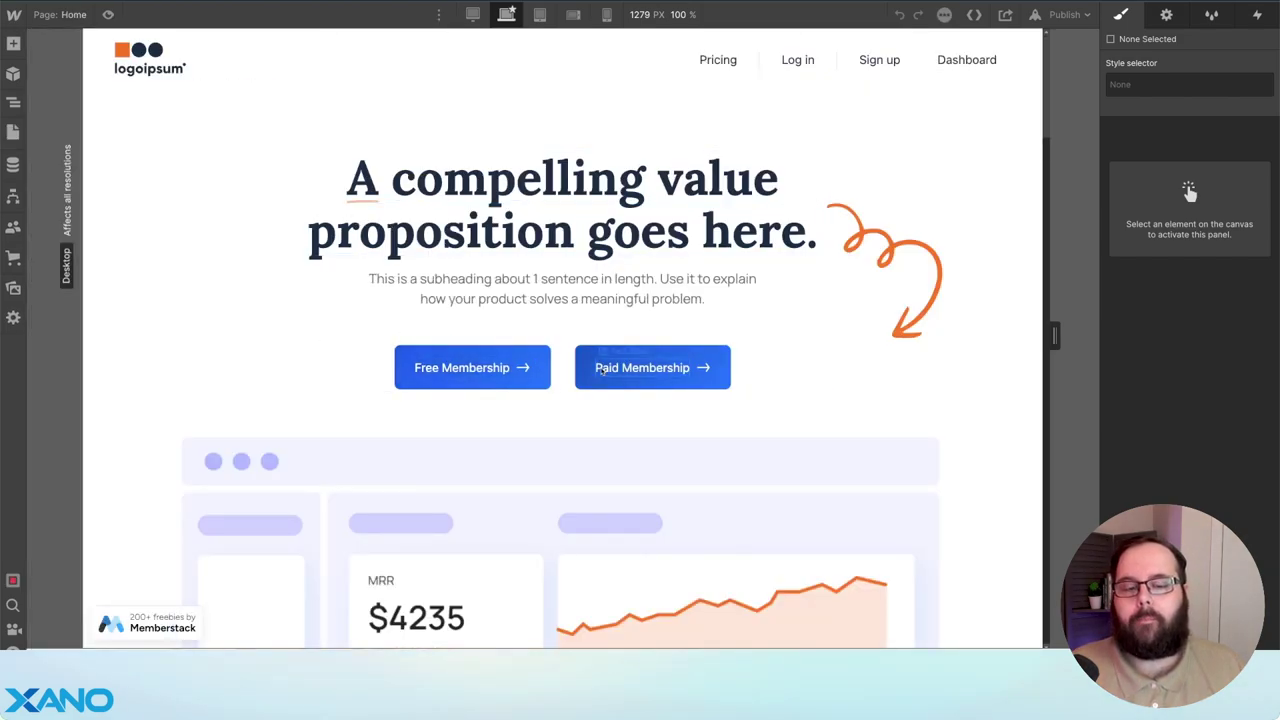
left_click(546, 357)
left_click(1166, 14)
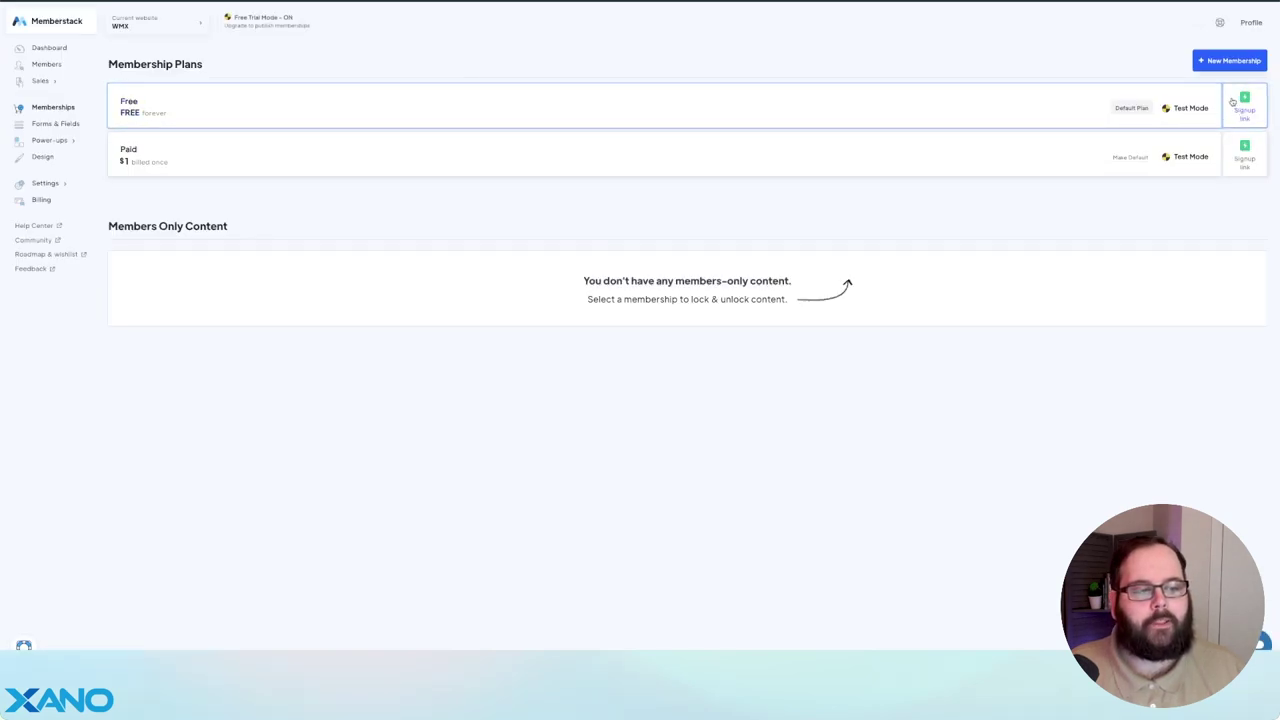
- Copy the Free plan's Memberstack signup URL
left_click(1233, 101)
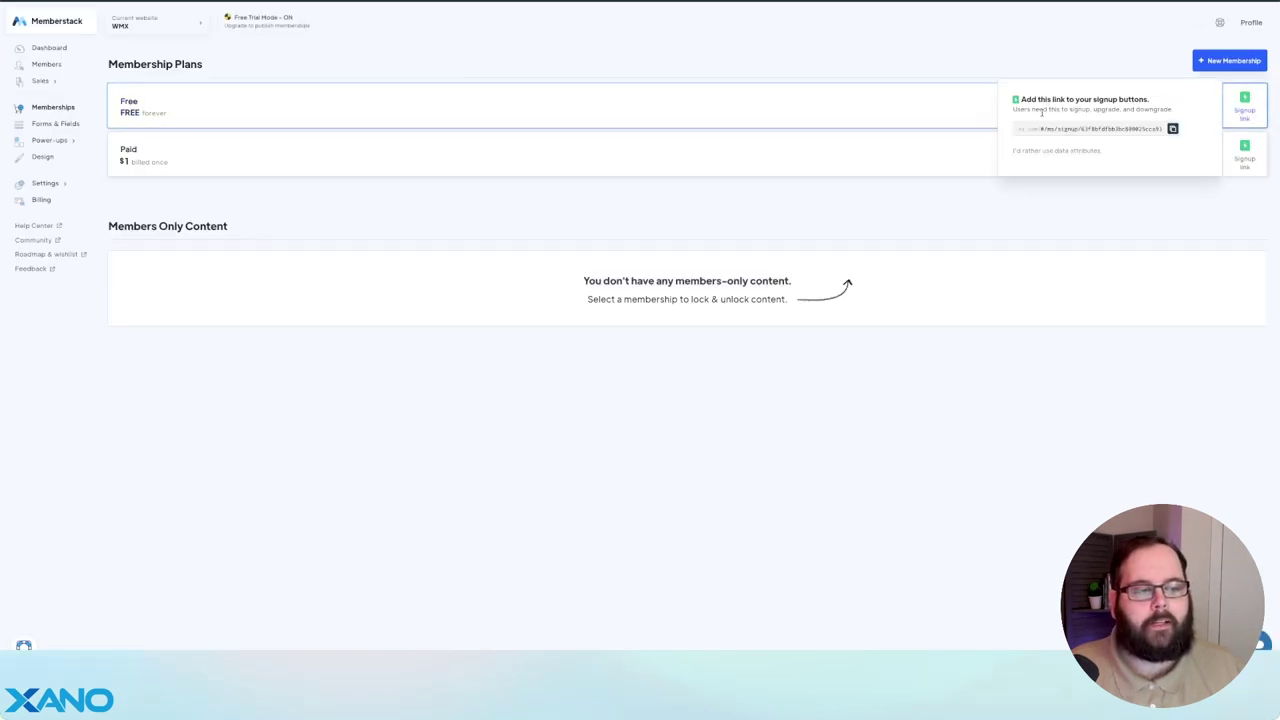
left_click(1172, 129)
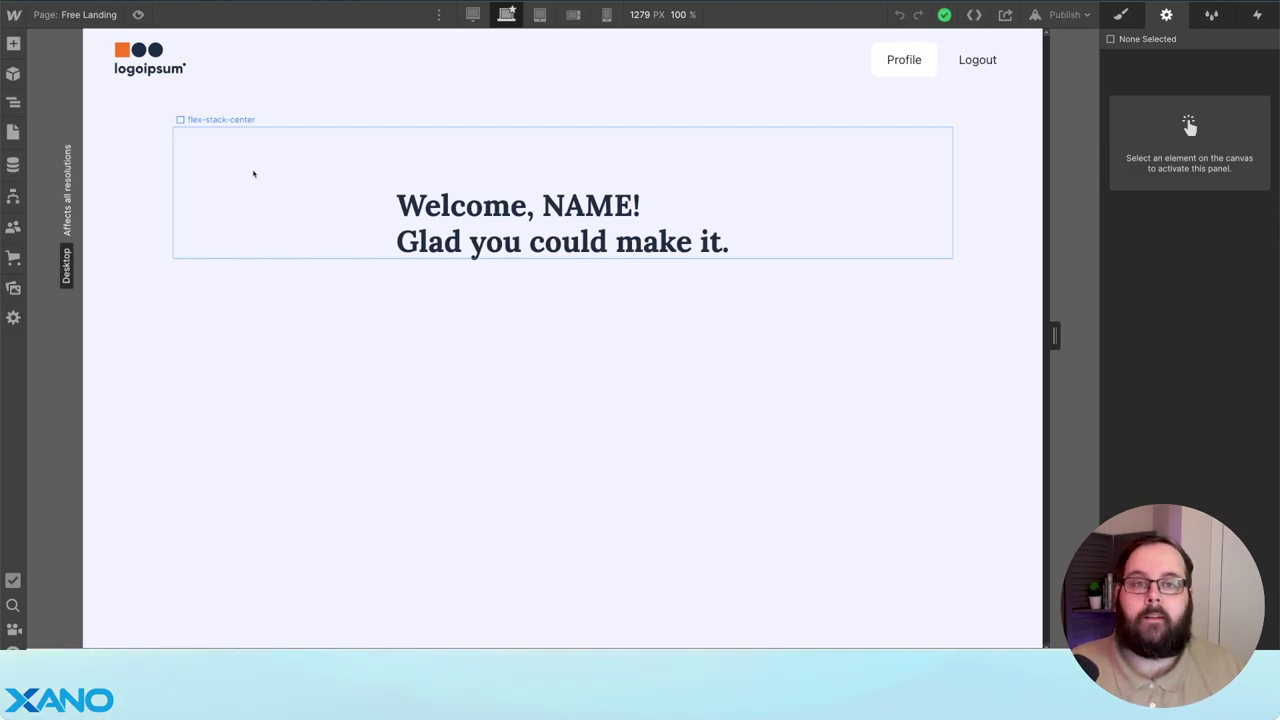
- Show the Free Landing page's Before </body> tag custom code script
left_click(13, 132)
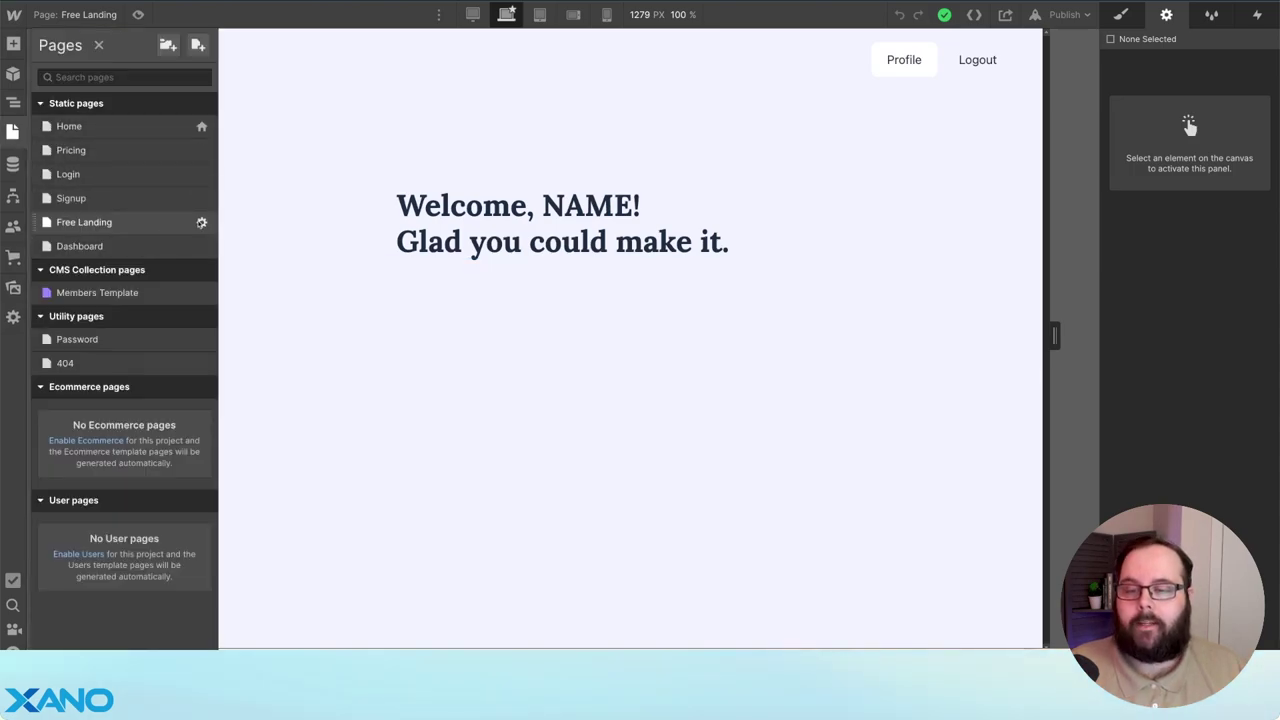
left_click(201, 222)
scroll(323, 269, "down", 5)
scroll(323, 269, "down", 10)
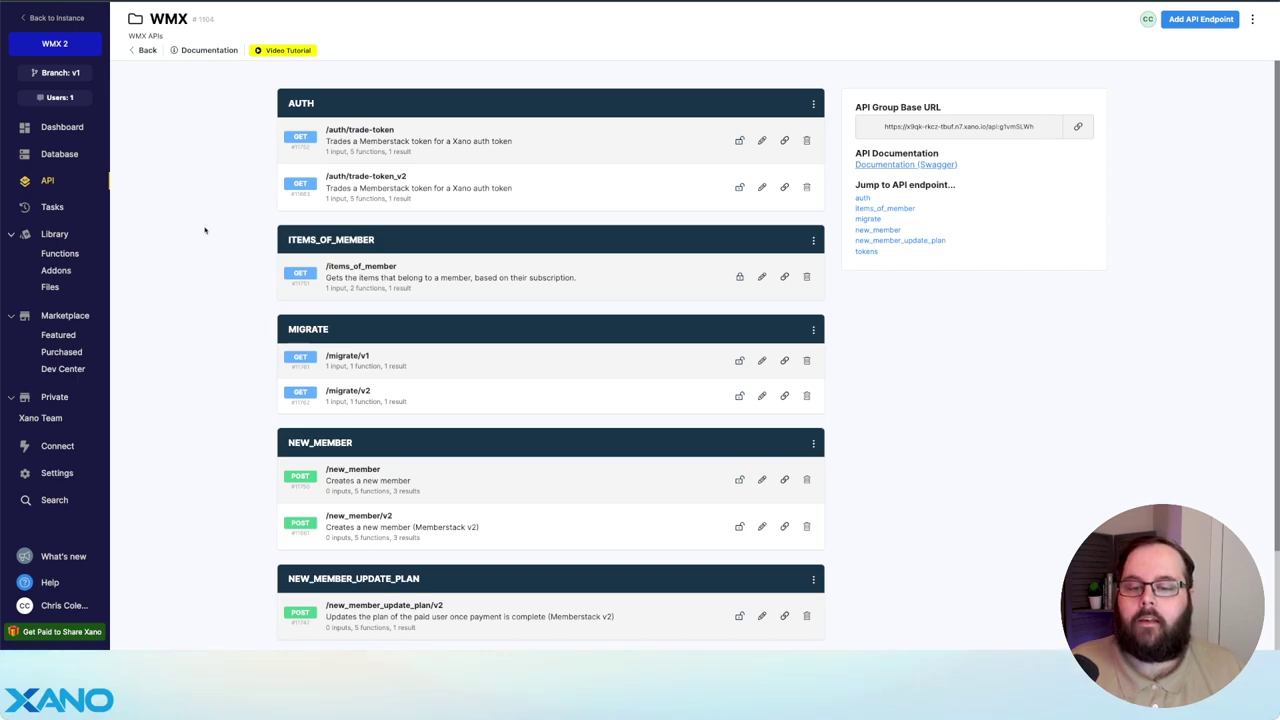
- Open /new_member's Populate member in Webflow CMS External API Request step
scroll(205, 230, "down", 1)
scroll(205, 230, "down", 2)
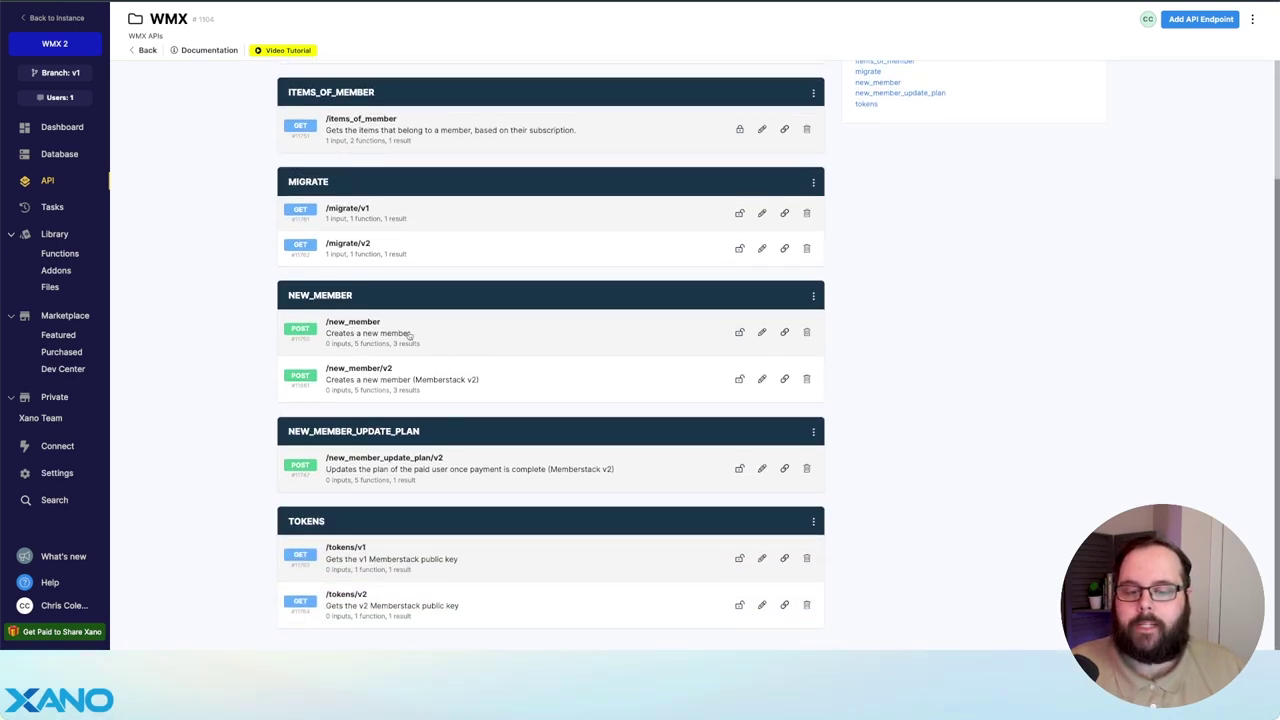
left_click(438, 332)
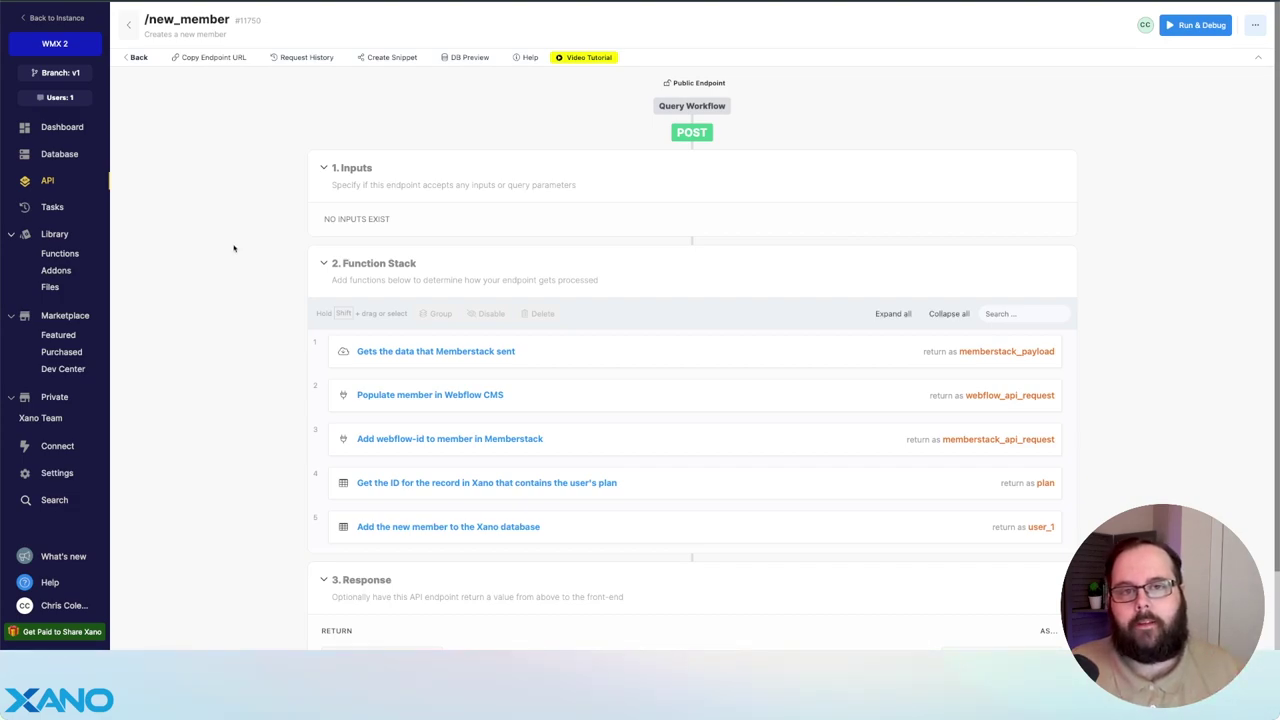
scroll(430, 249, "down", 1)
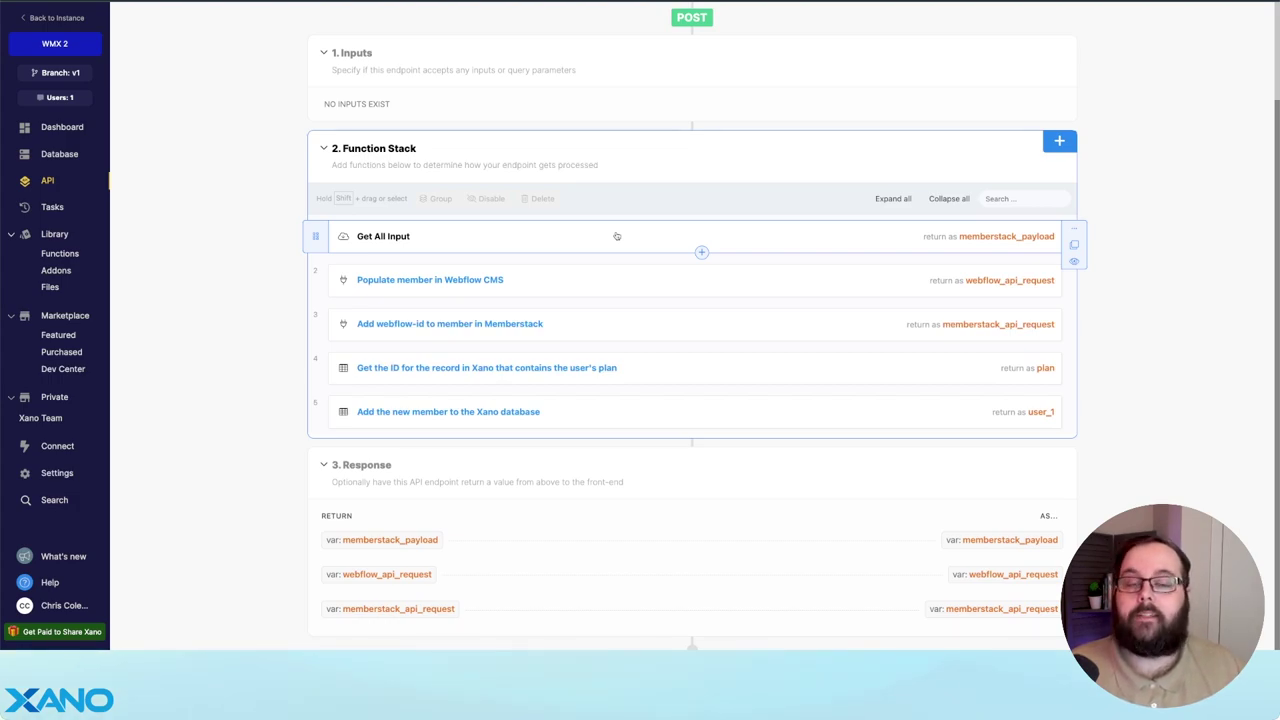
left_click(634, 283)
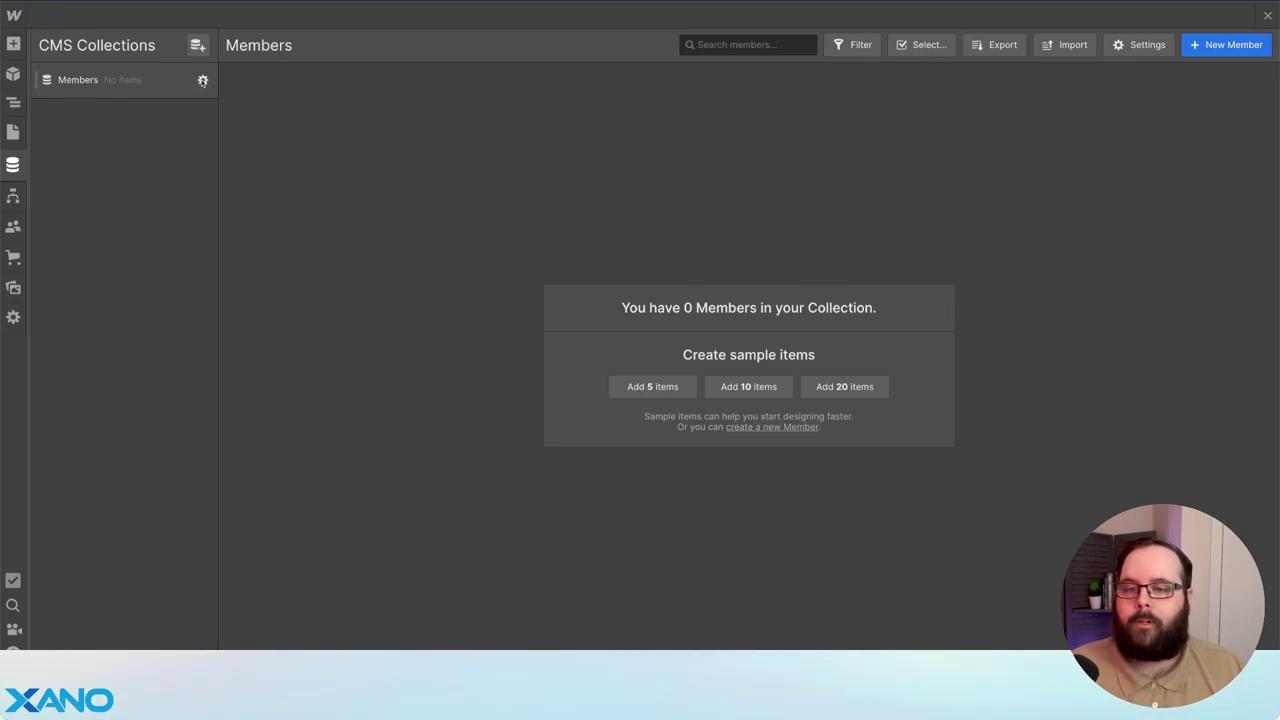
- Open Member Settings for the Members collection and scroll through its fields
left_click(203, 80)
scroll(520, 436, "down", 1)
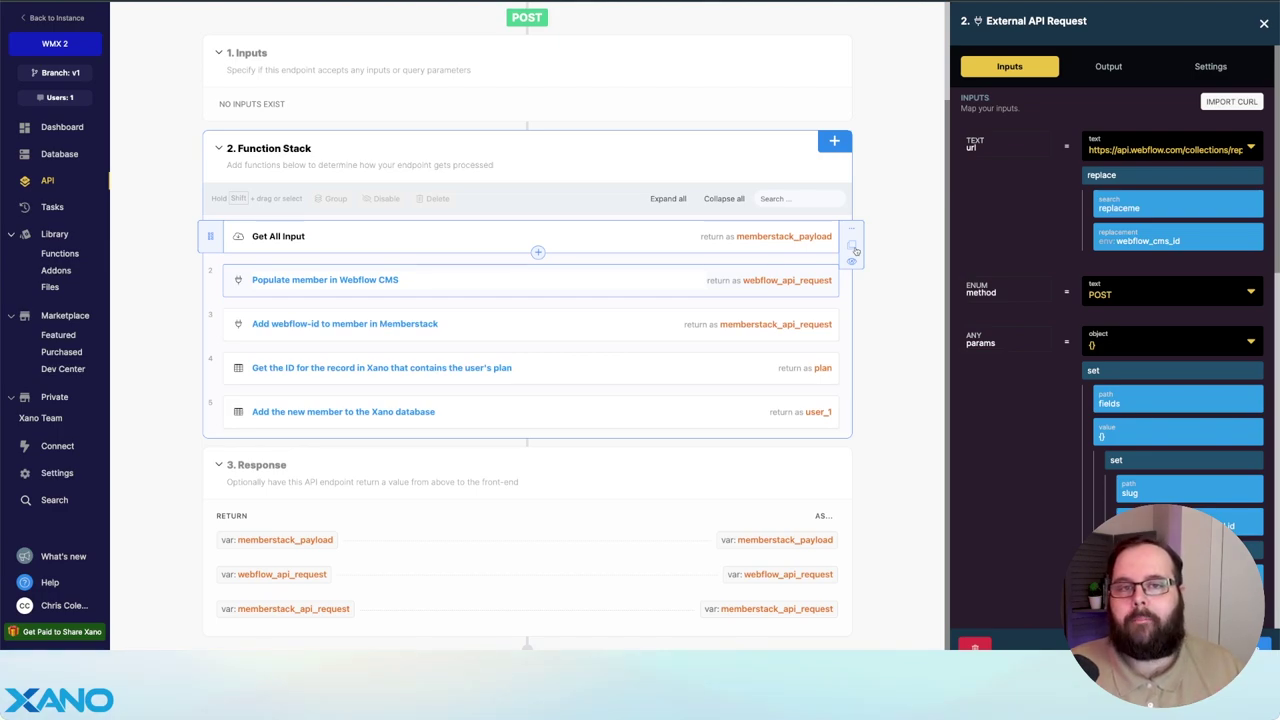
- Review the Add webflow-id, Get Record plans and Add Record user steps of /new_member
left_click(562, 325)
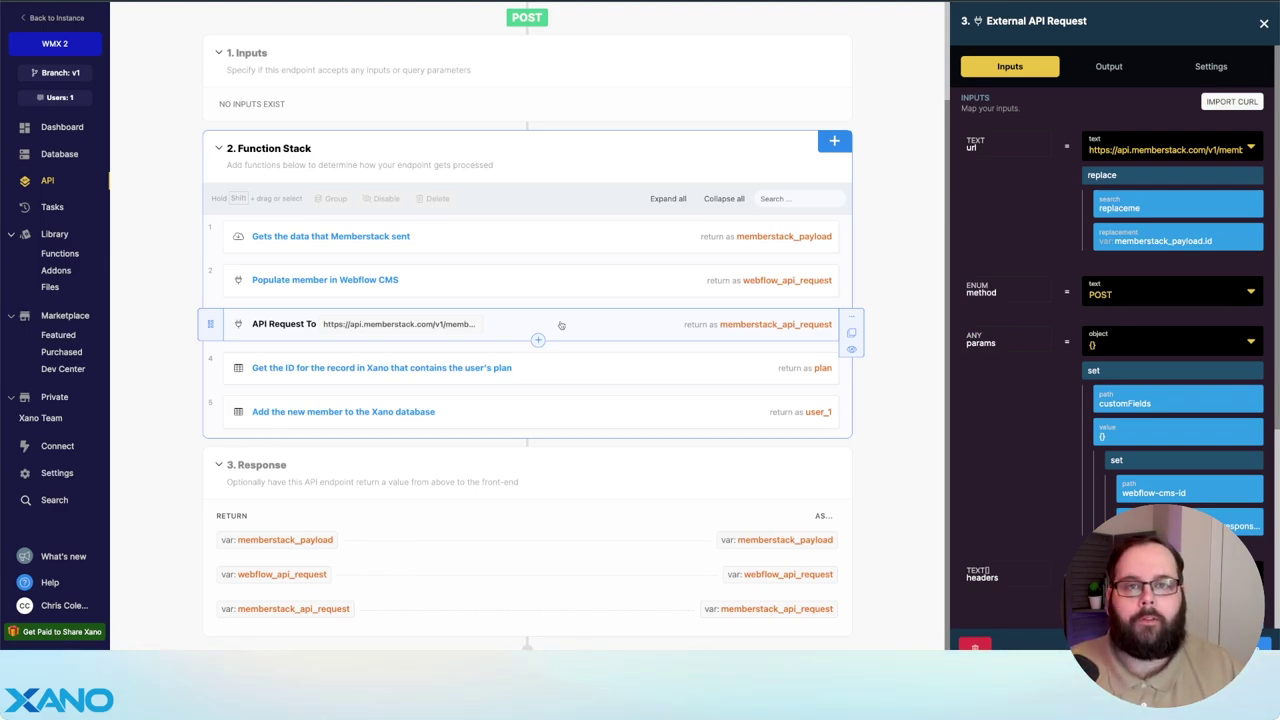
left_click(590, 368)
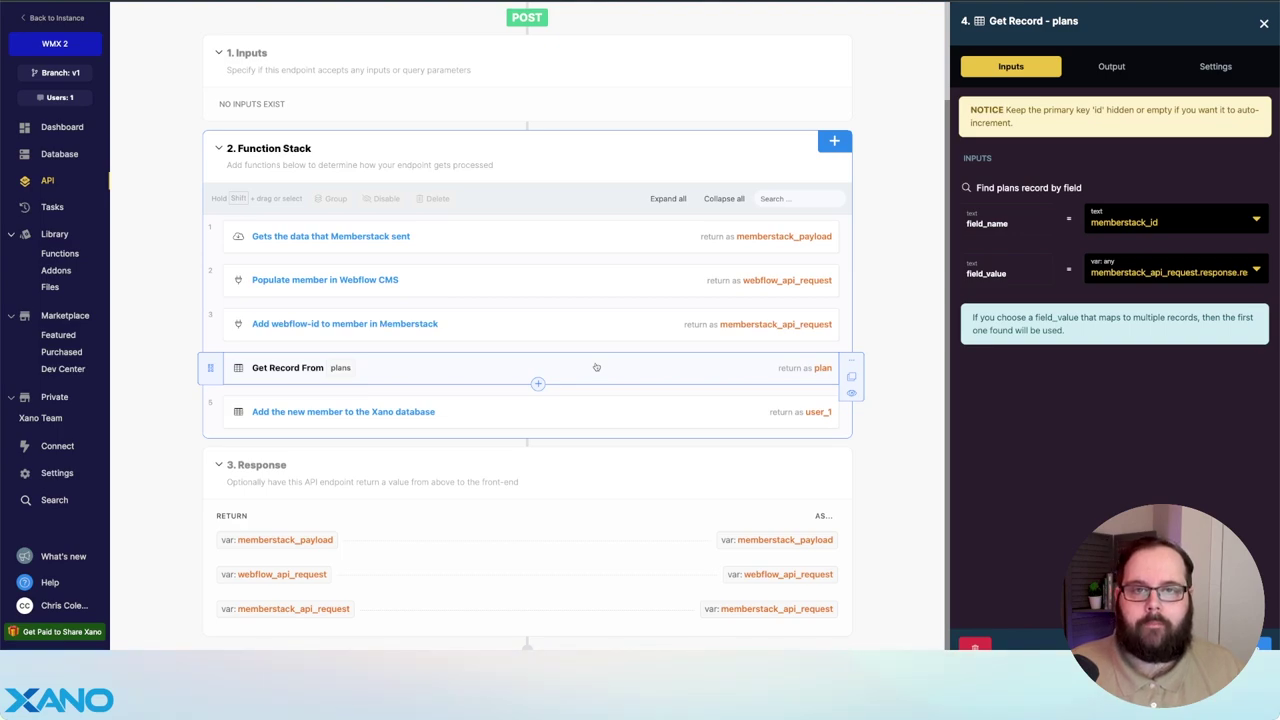
left_click(596, 412)
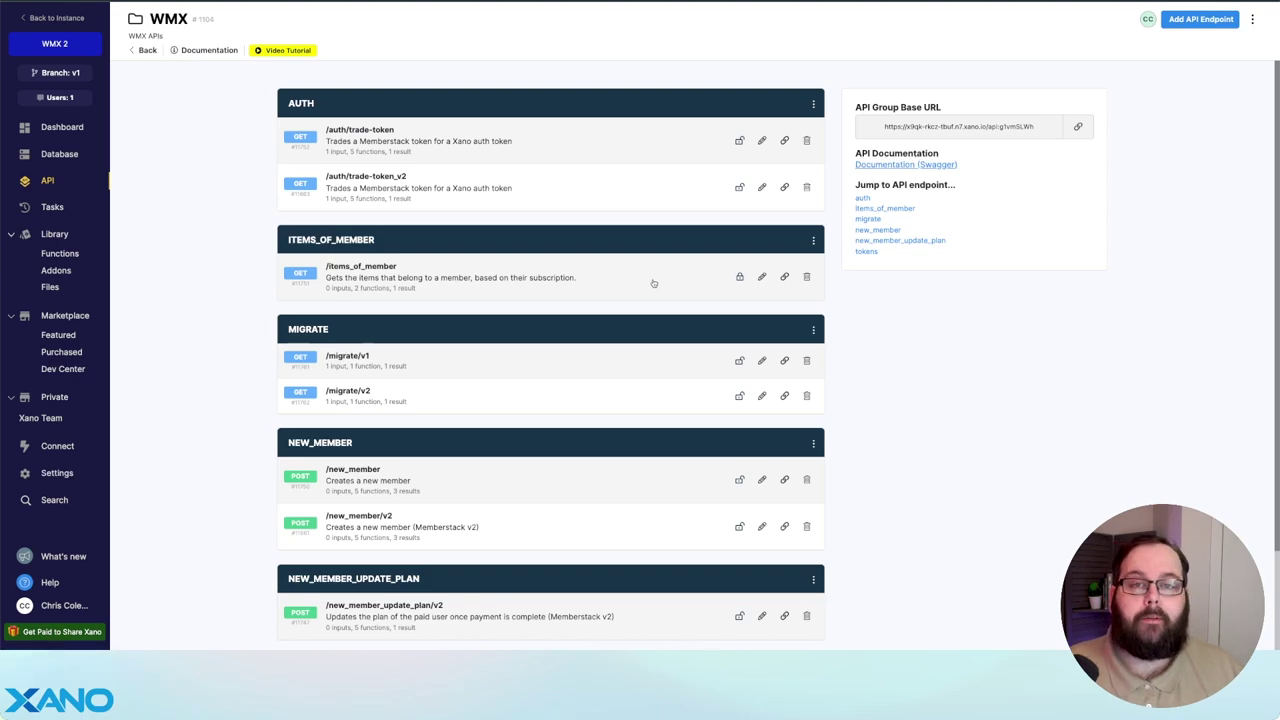
- Open /items_of_member and review its Get Record user and Query All Records item steps
left_click(653, 283)
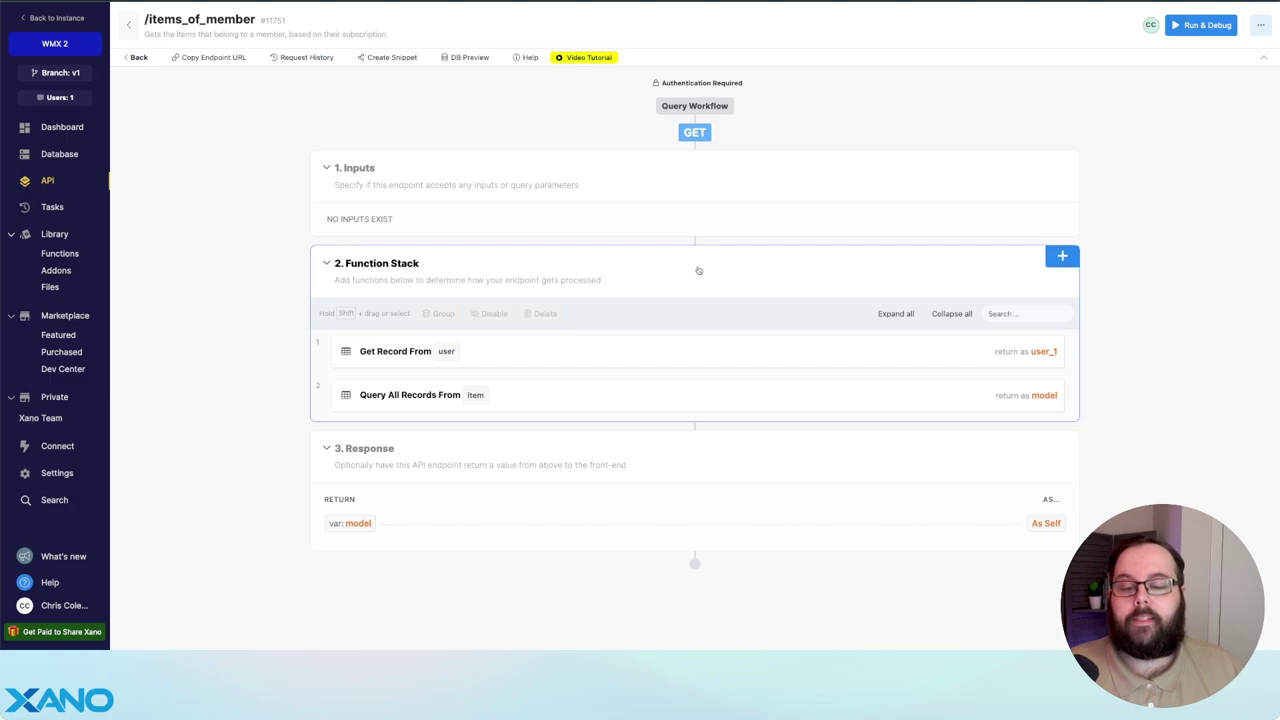
left_click(714, 347)
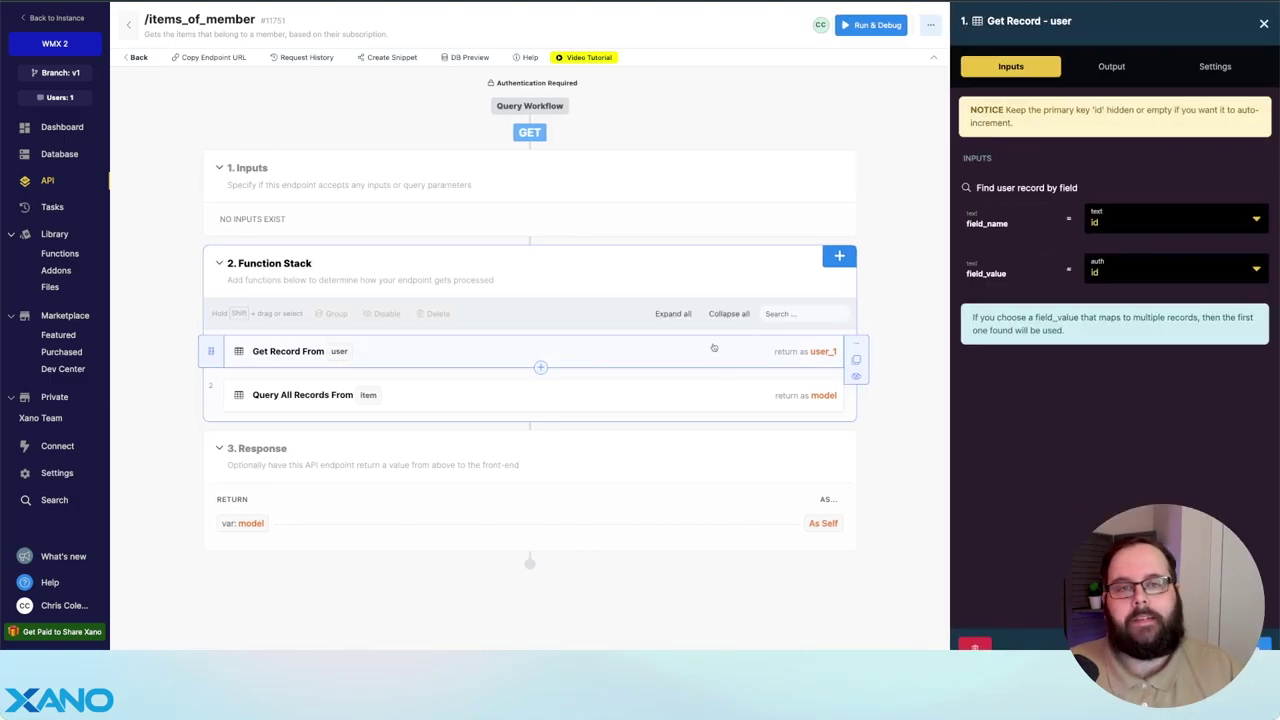
left_click(687, 395)
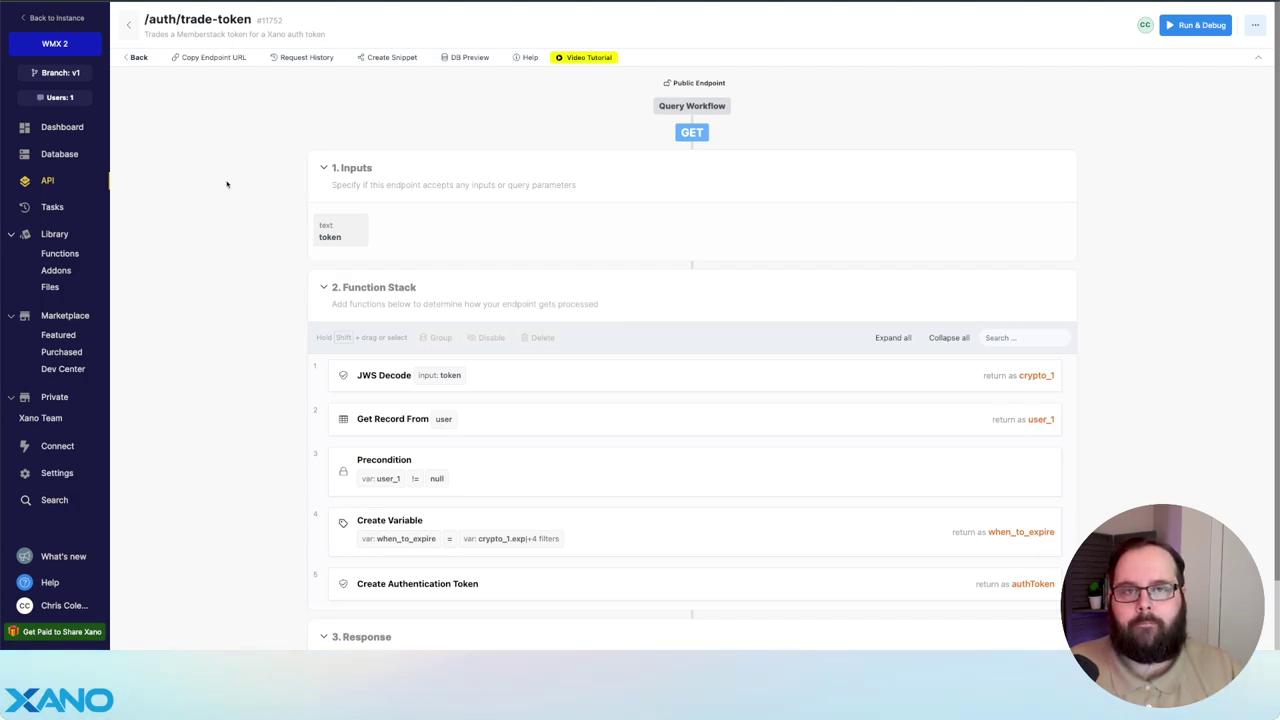
- Review the JWS Decode, Get Record user, Precondition, when_to_expire and Create Authentication Token steps
scroll(226, 183, "down", 2)
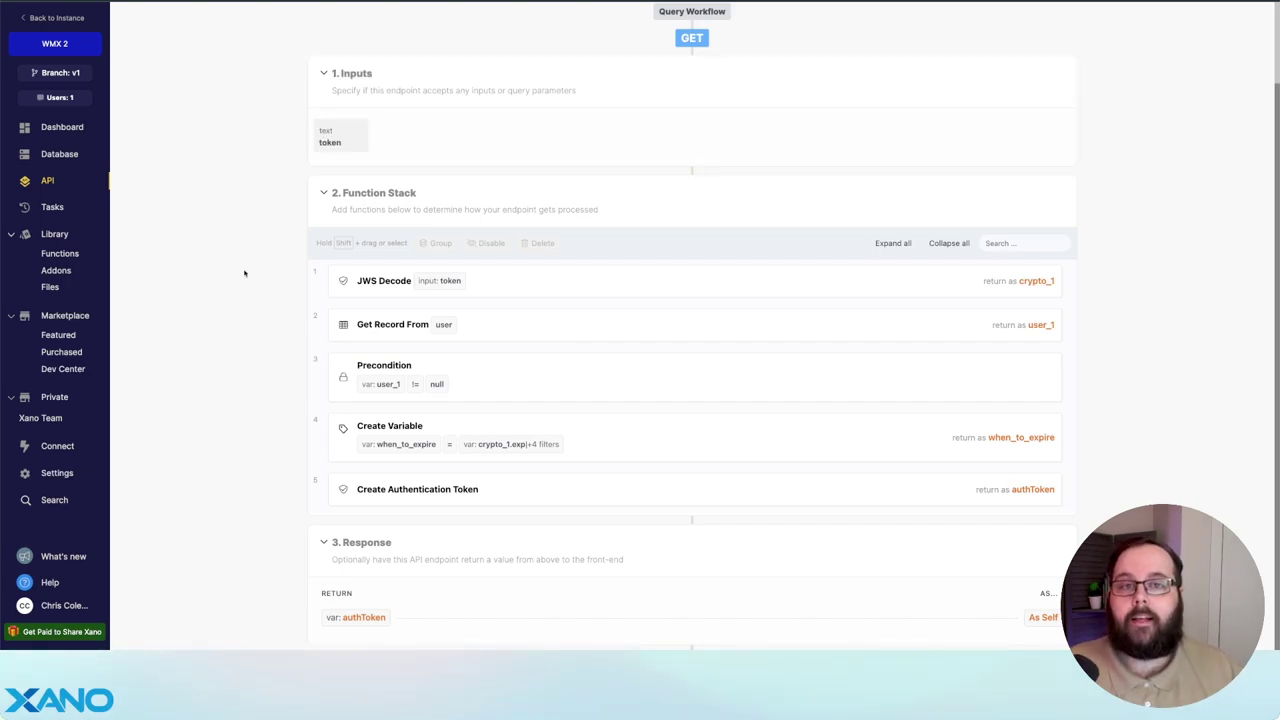
scroll(250, 272, "down", 1)
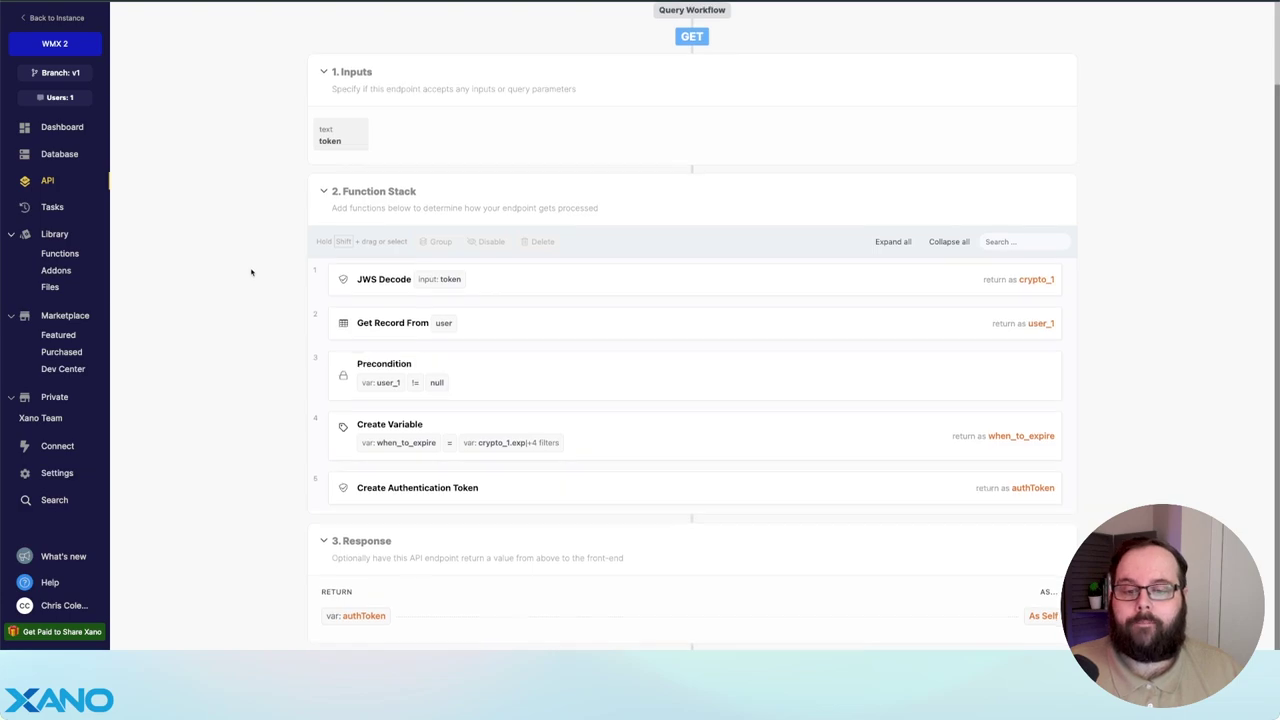
left_click(604, 272)
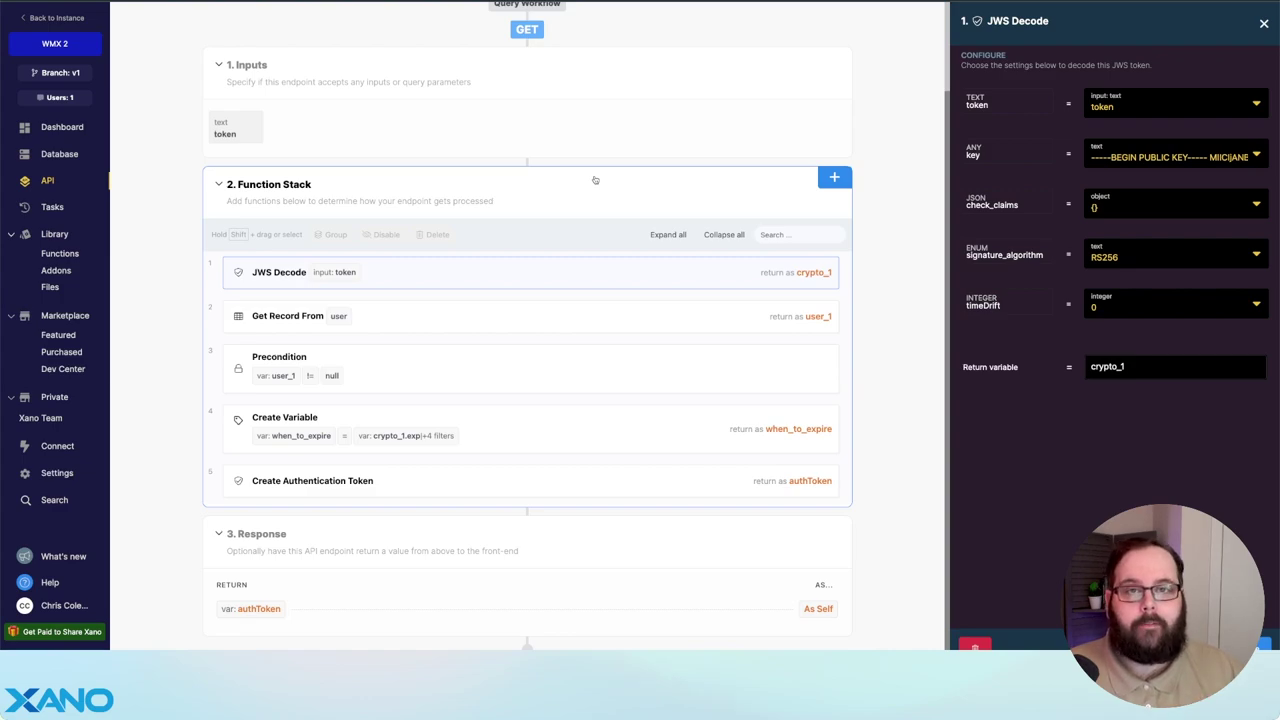
left_click(429, 319)
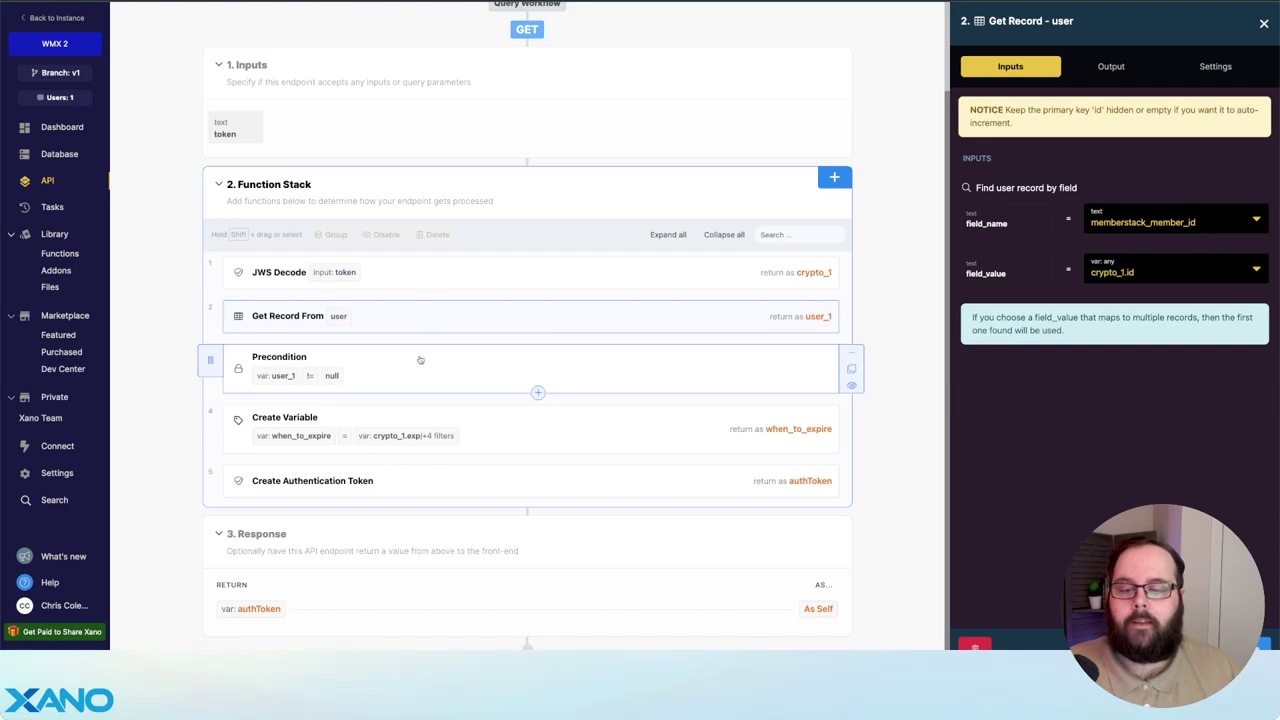
left_click(426, 361)
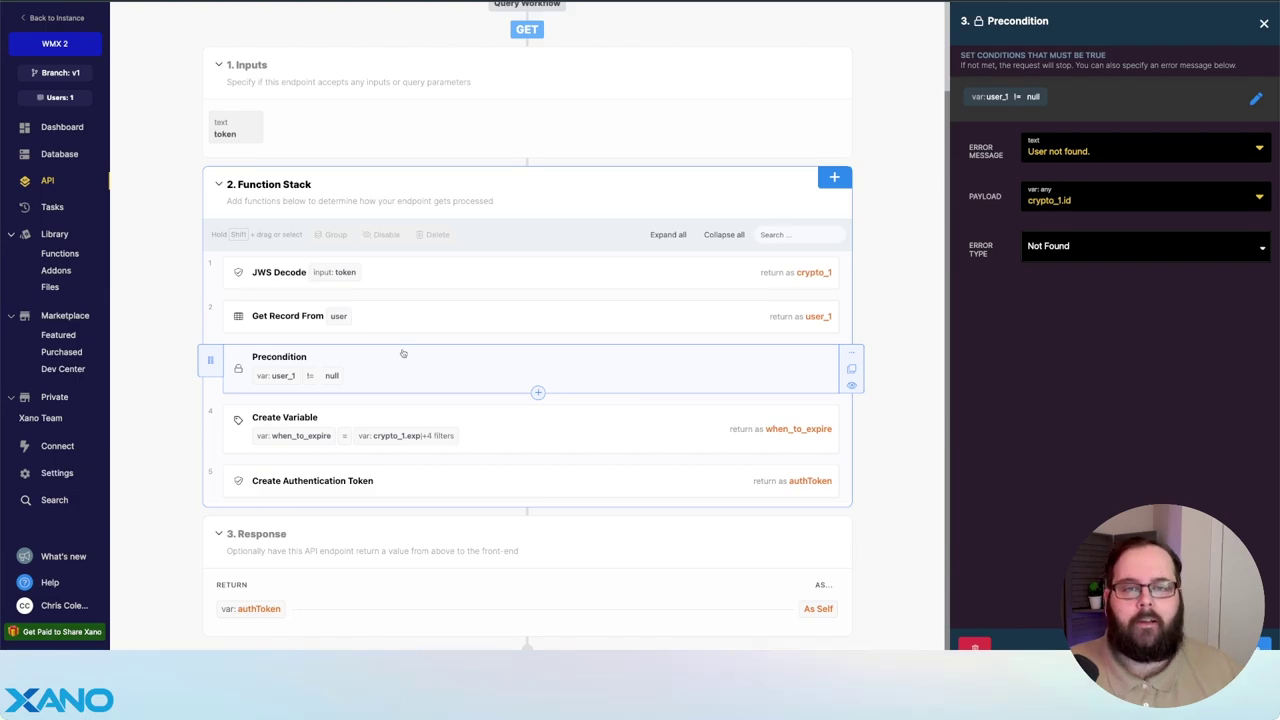
left_click(456, 418)
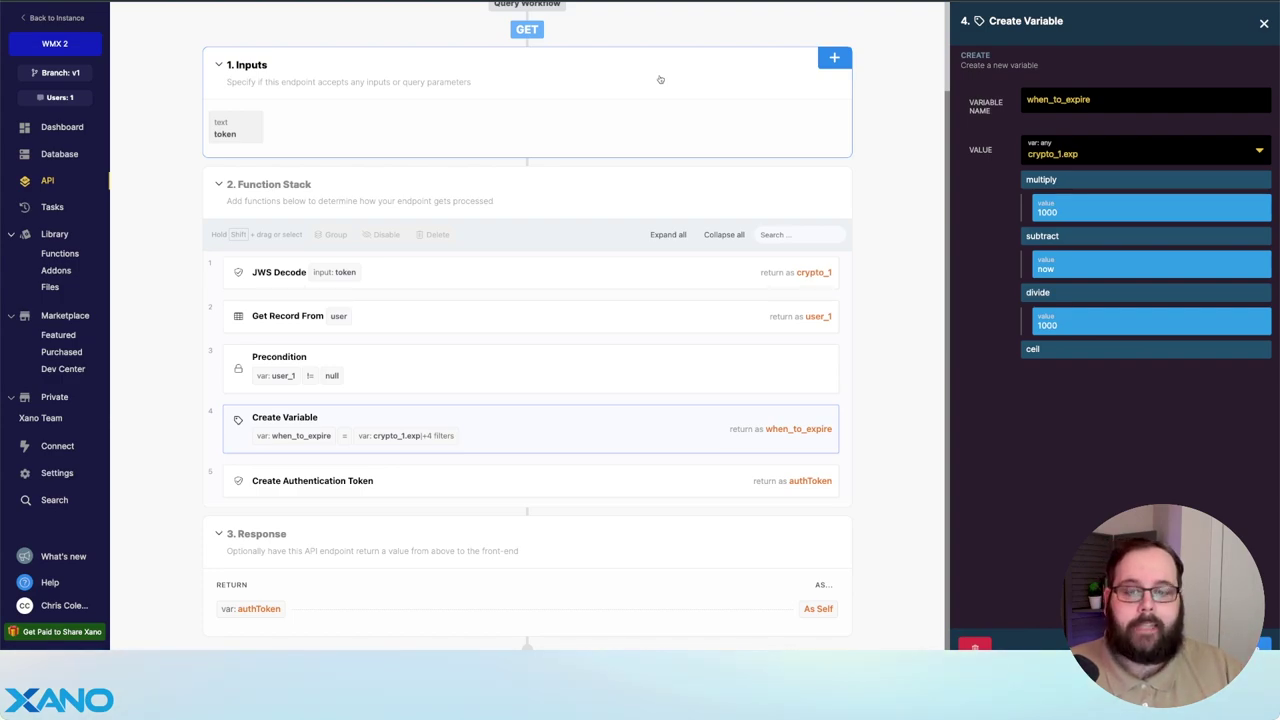
left_click(577, 481)
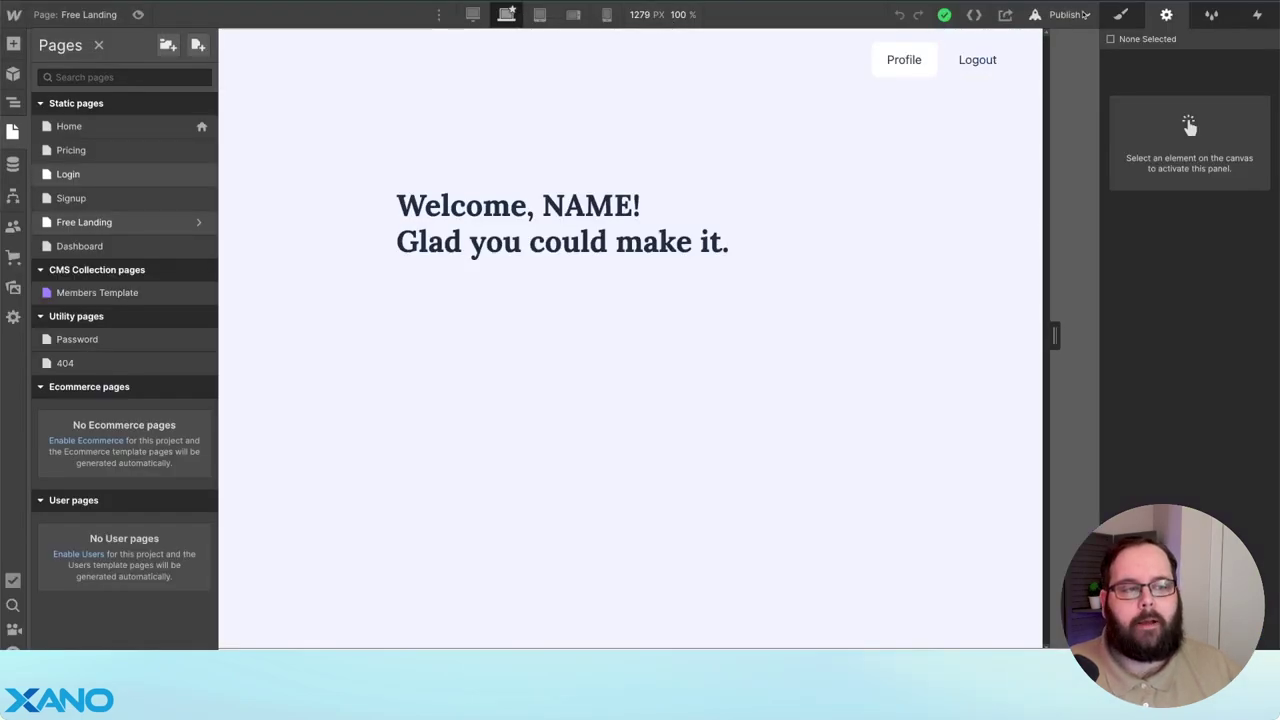
- Open the Home page and bring up the context menu for the published wmx.webflow.io link
left_click(100, 126)
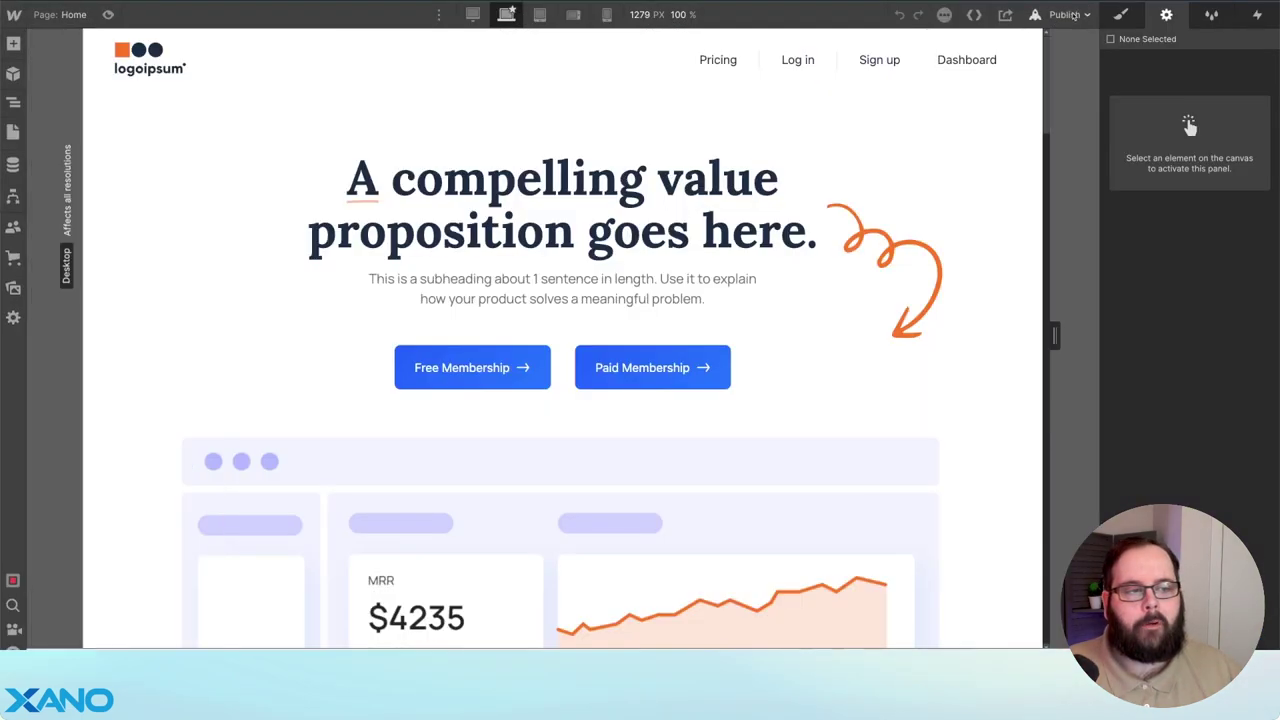
left_click(1073, 14)
right_click(997, 73)
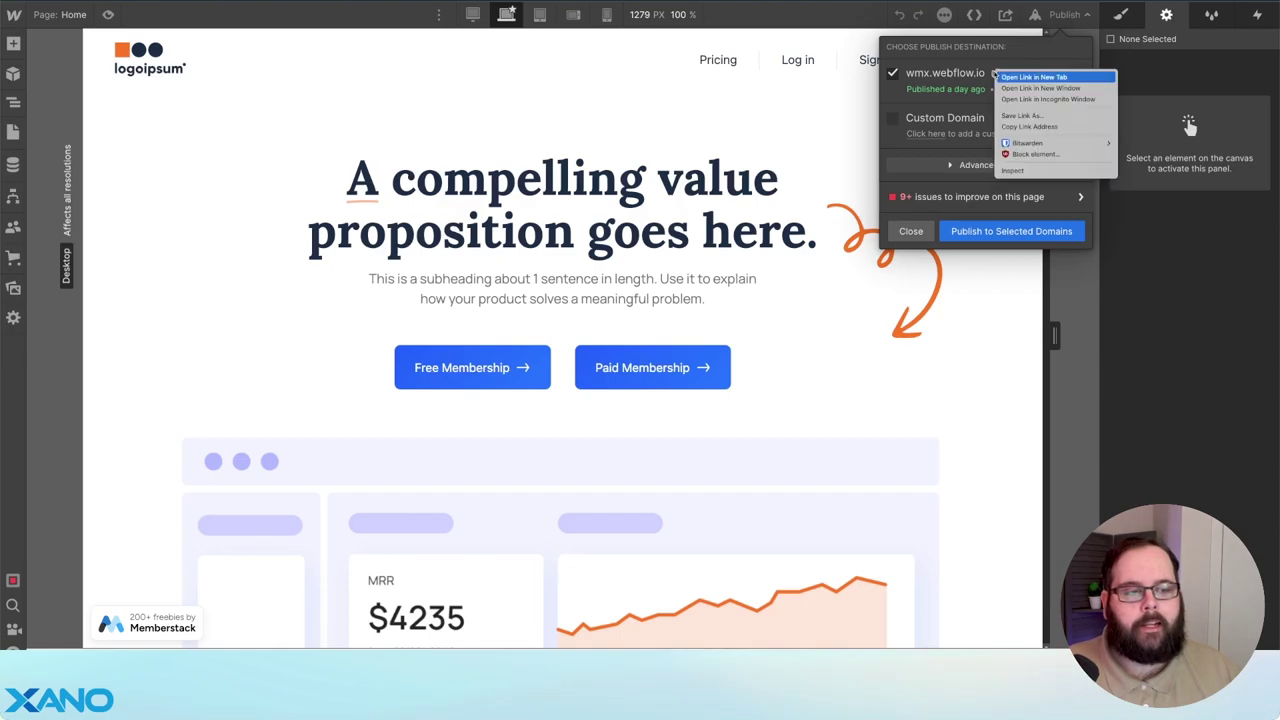
- In a private window, sign up a test member with first and last name and pay $1.00
left_click(1027, 99)
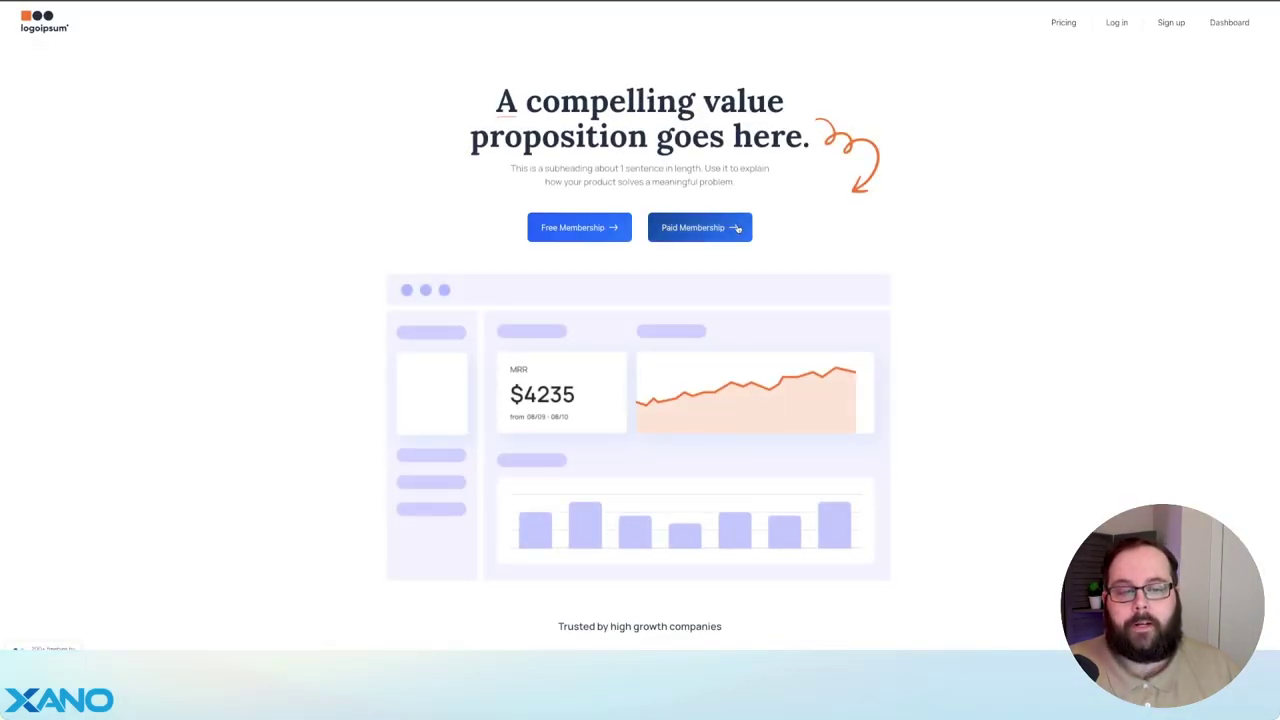
left_click(736, 228)
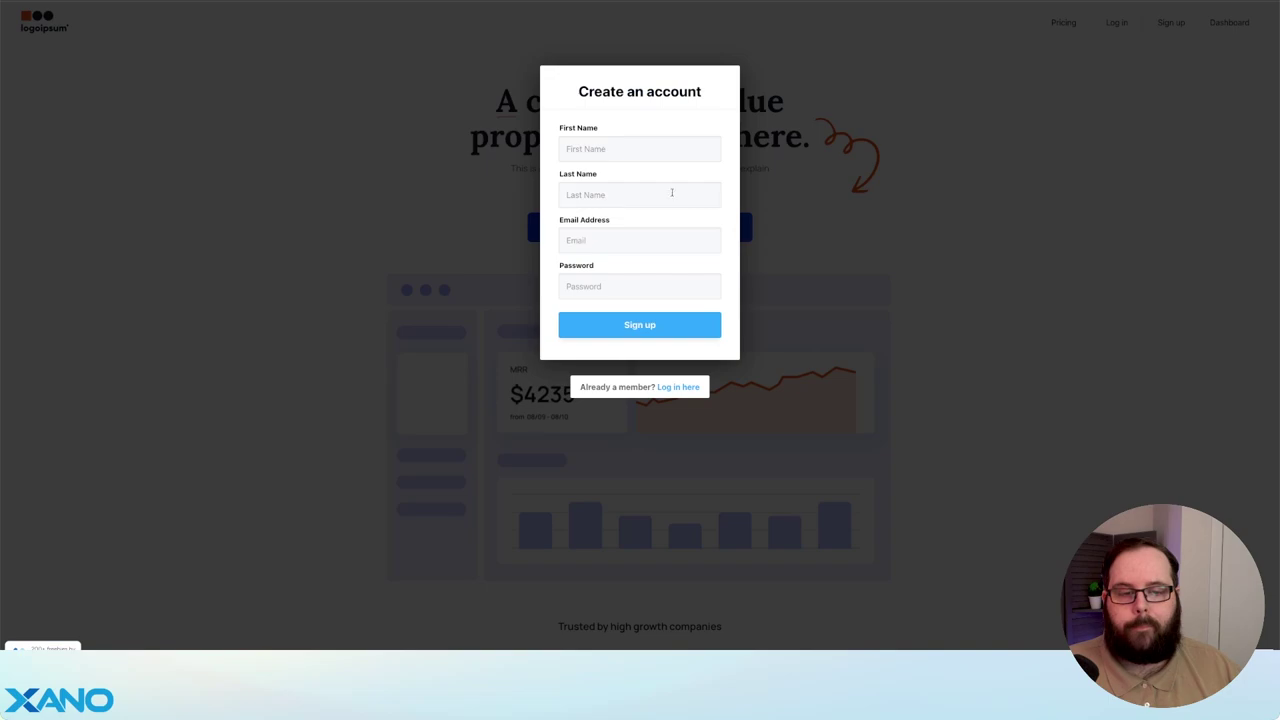
left_click(631, 145)
key("Tab")
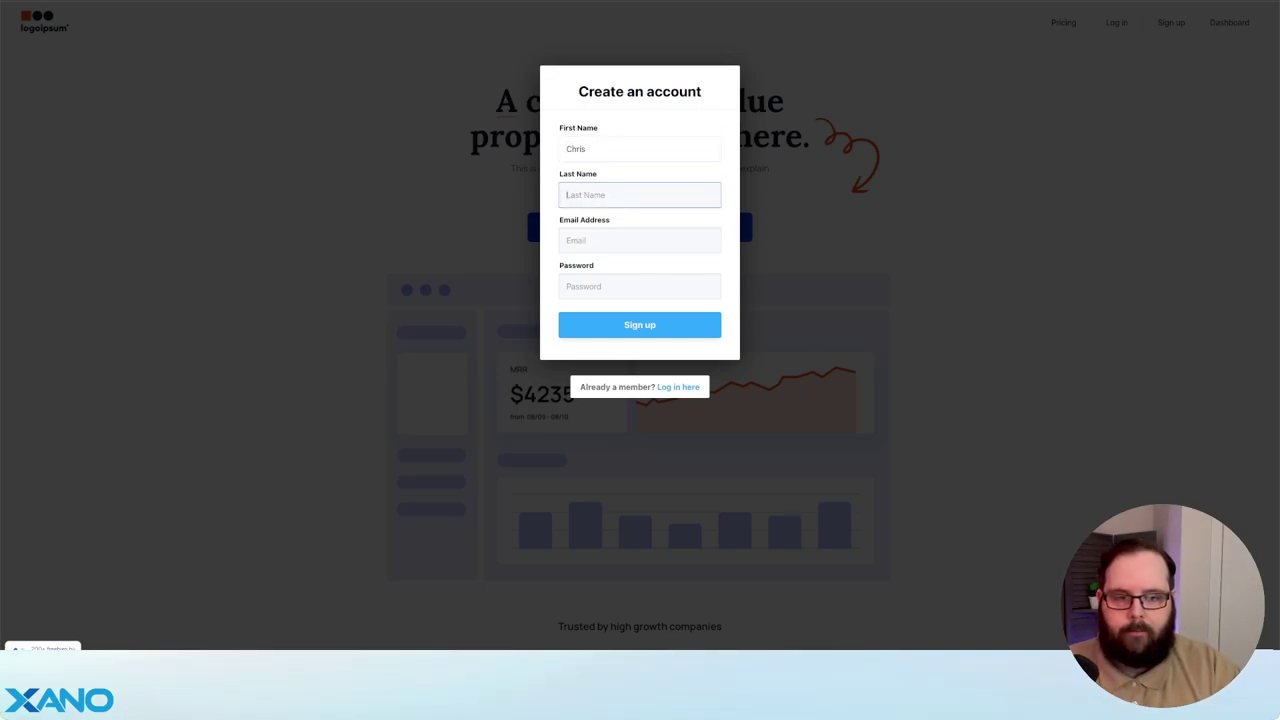
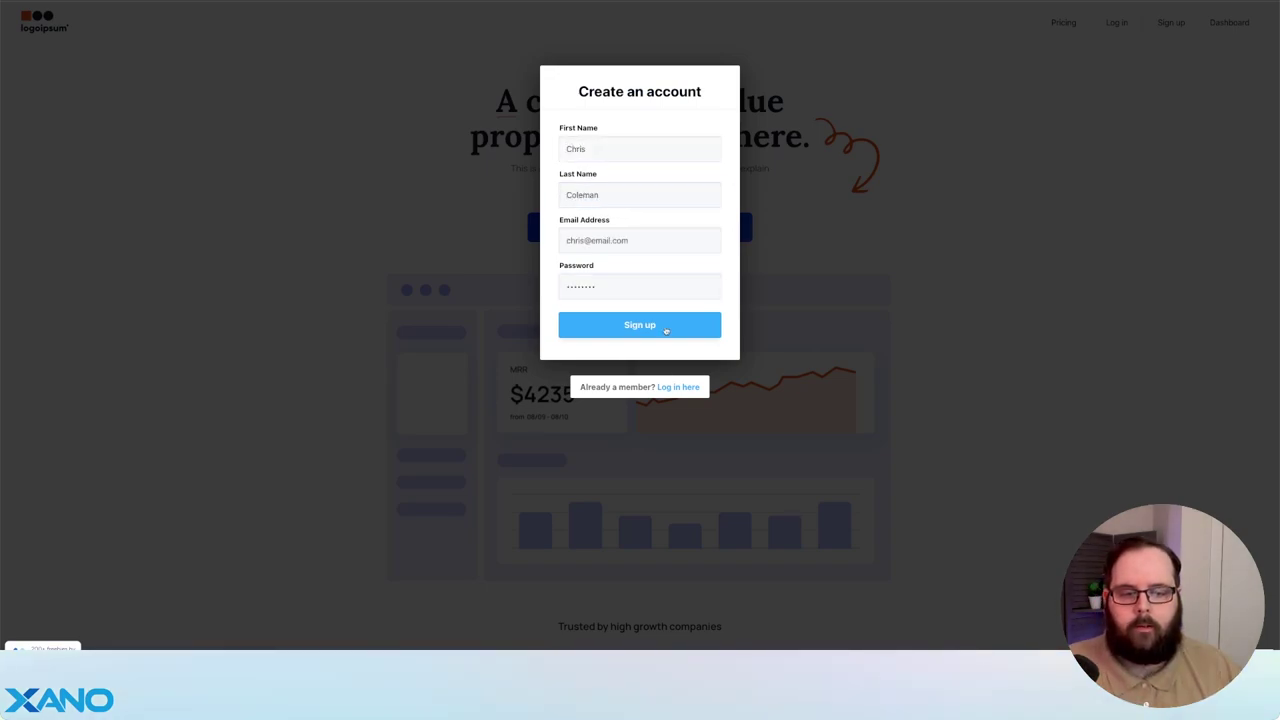
left_click(665, 328)
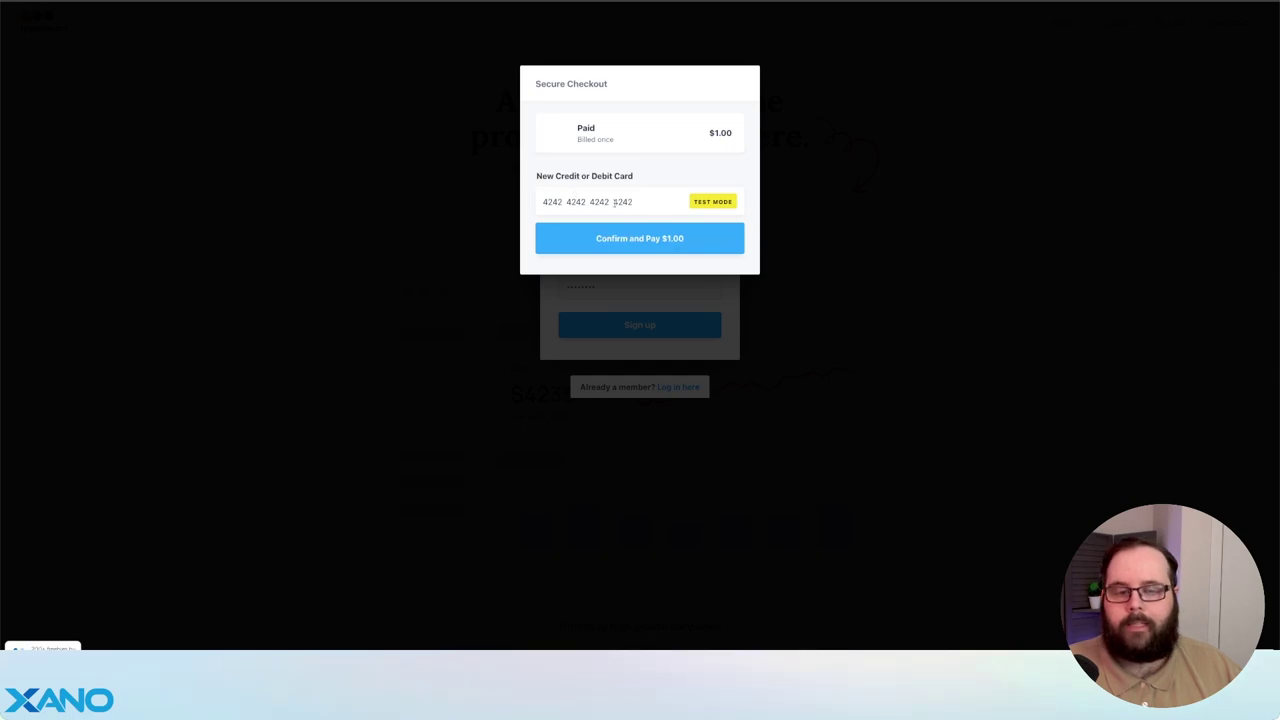
left_click(680, 241)
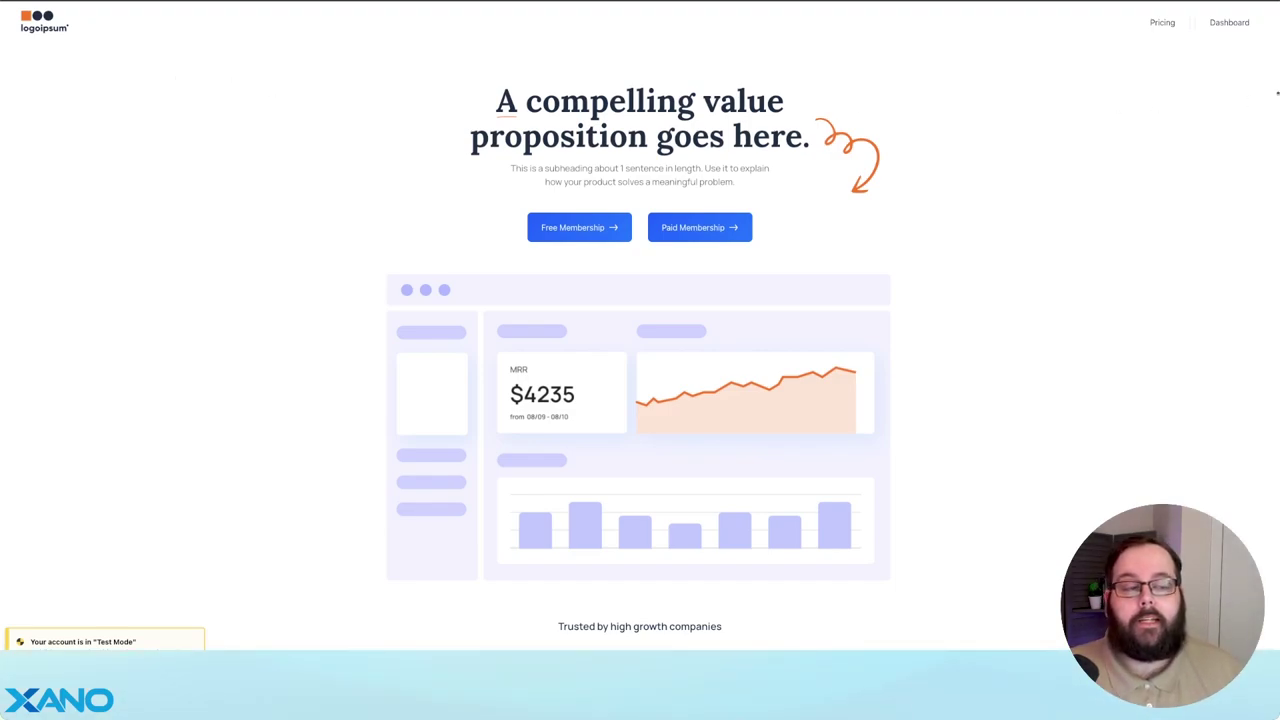
- Open the Dashboard and check that Products C and D show their For paid users notes
left_click(1229, 30)
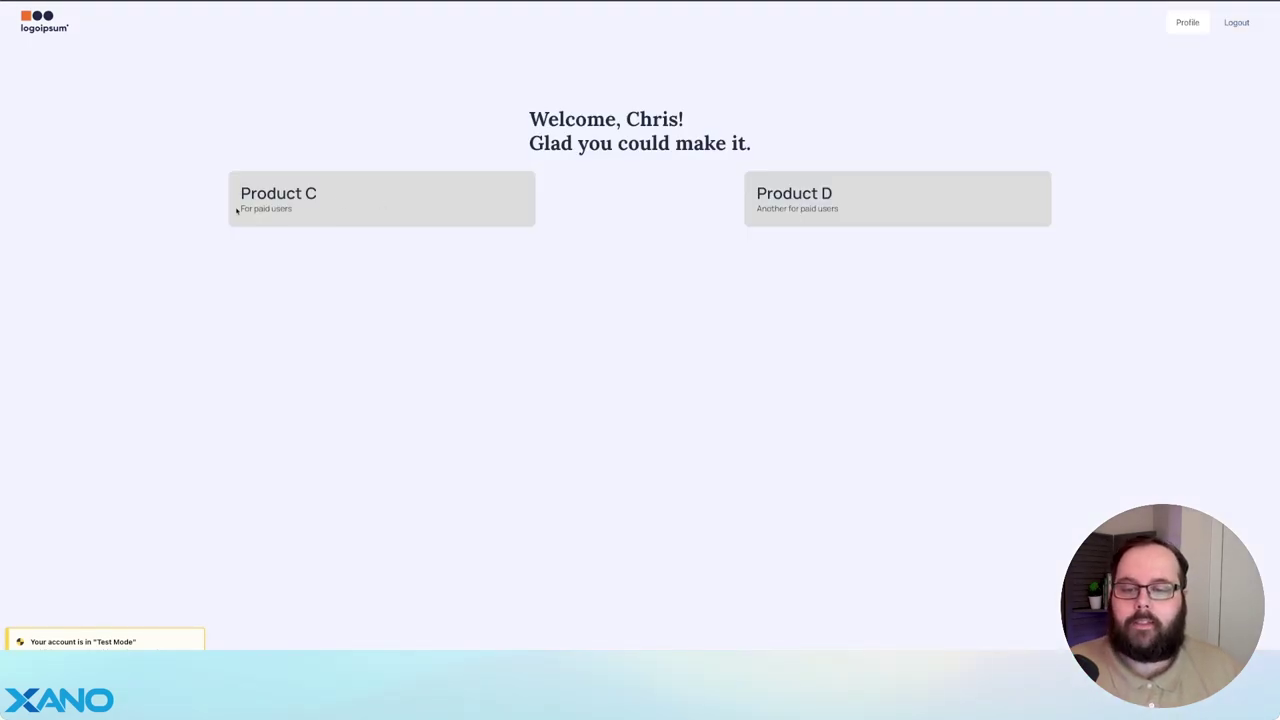
left_click_drag(237, 210, 363, 207)
left_click_drag(779, 211, 840, 209)
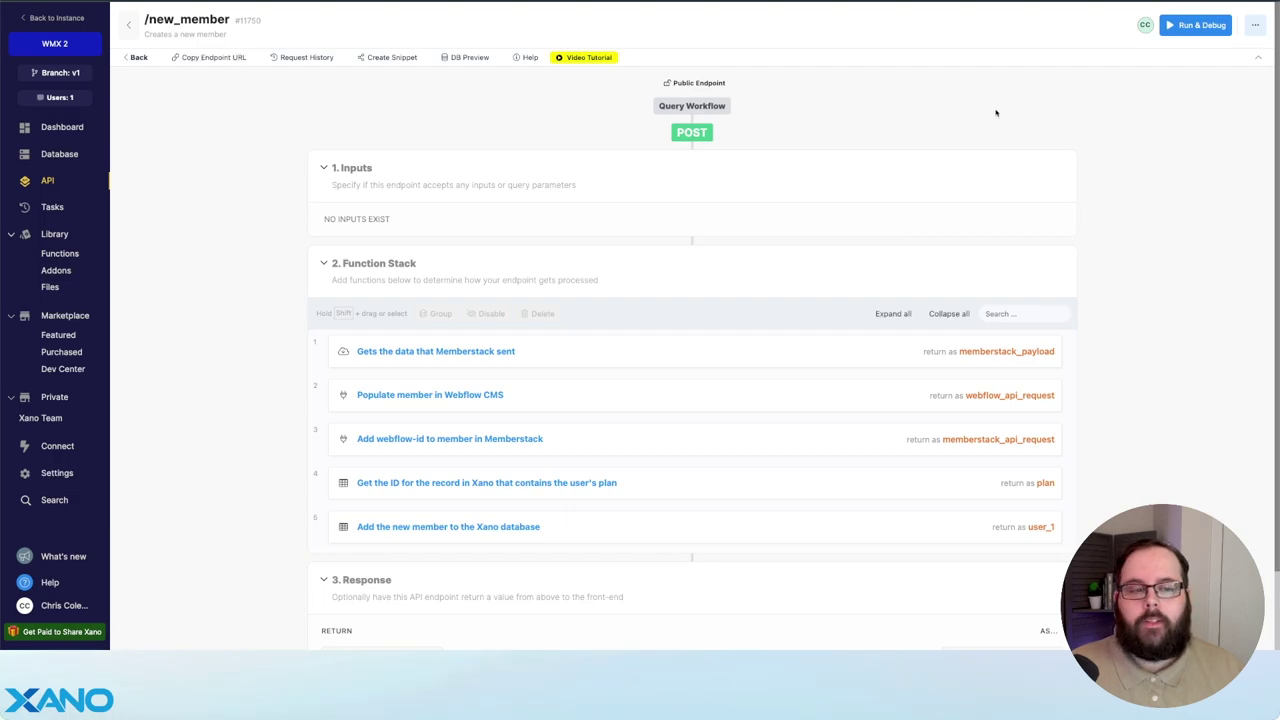
- Open the /new_member endpoint's request history and the latest POST request
left_click(1255, 25)
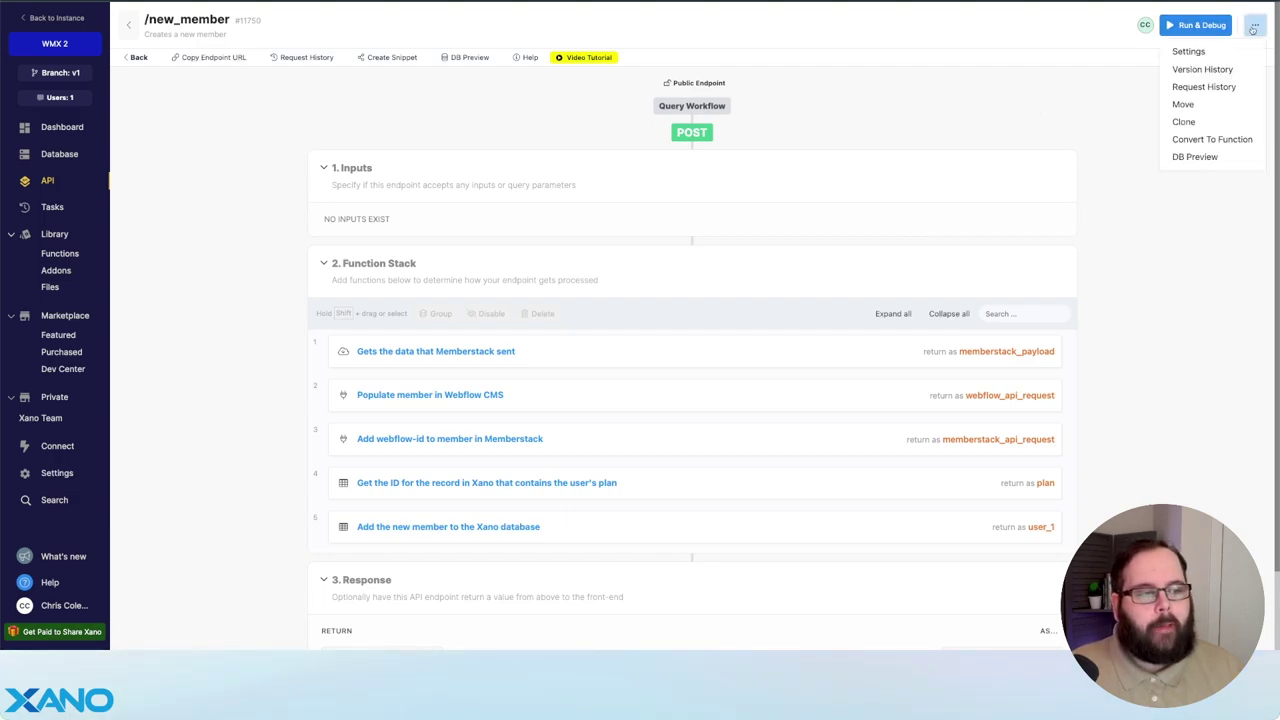
left_click(1204, 87)
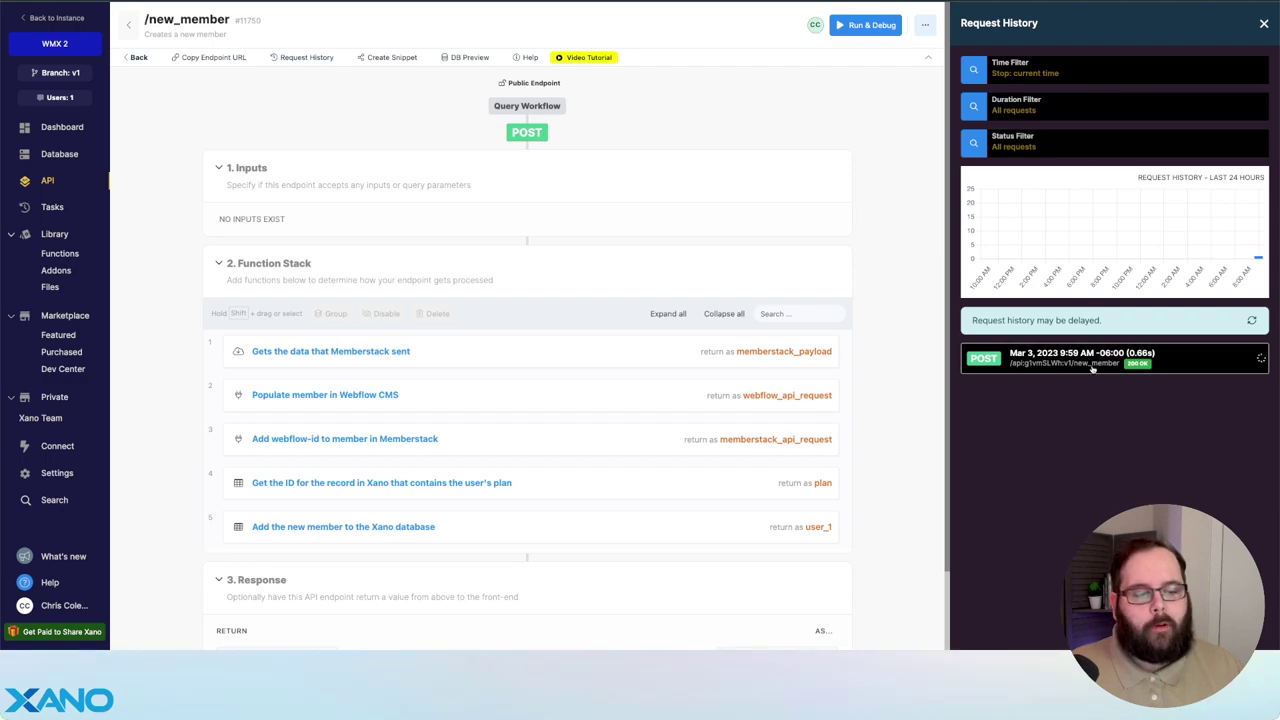
left_click(1097, 372)
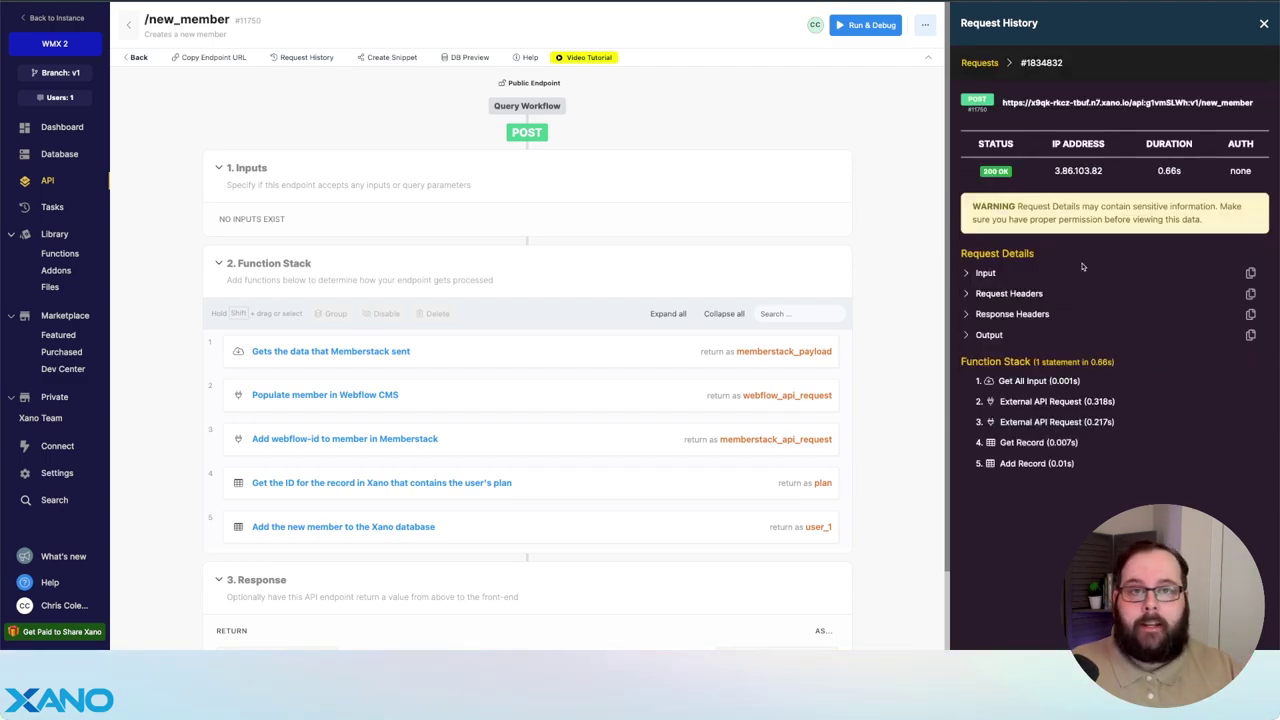
- Expand the request's Input and nested profile fields and scroll through them
left_click(966, 276)
left_click(974, 290)
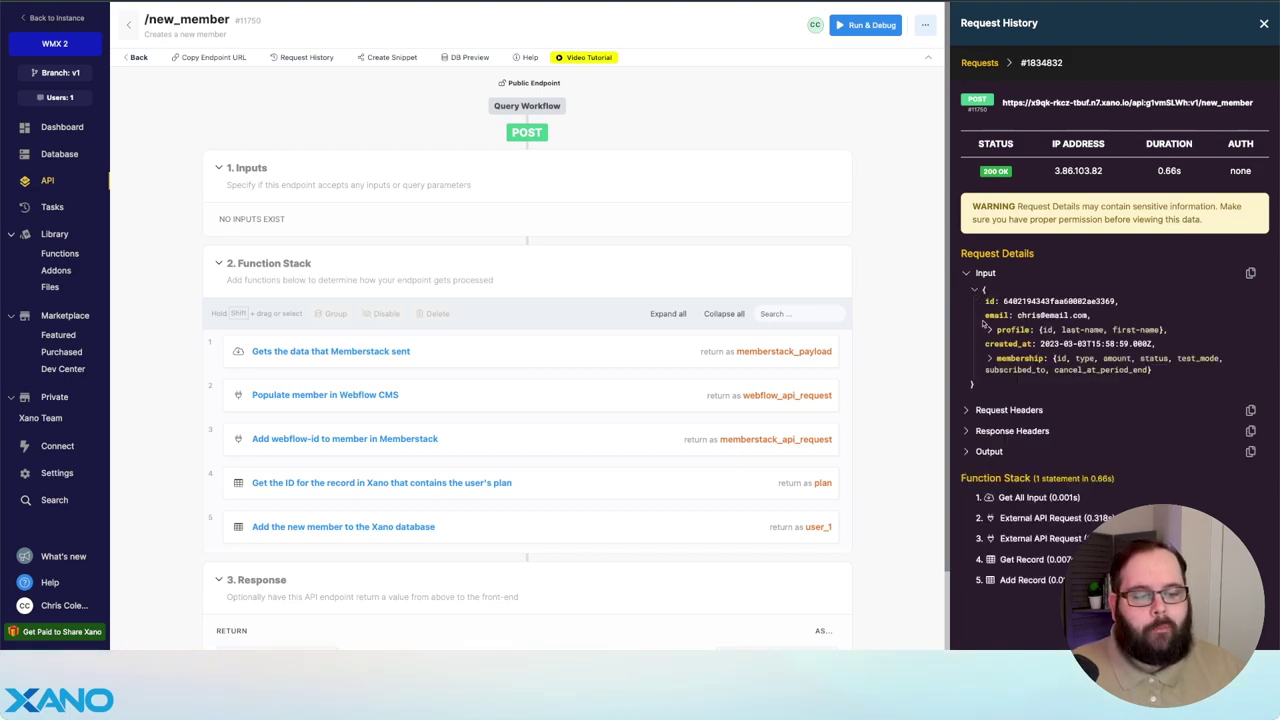
left_click(989, 330)
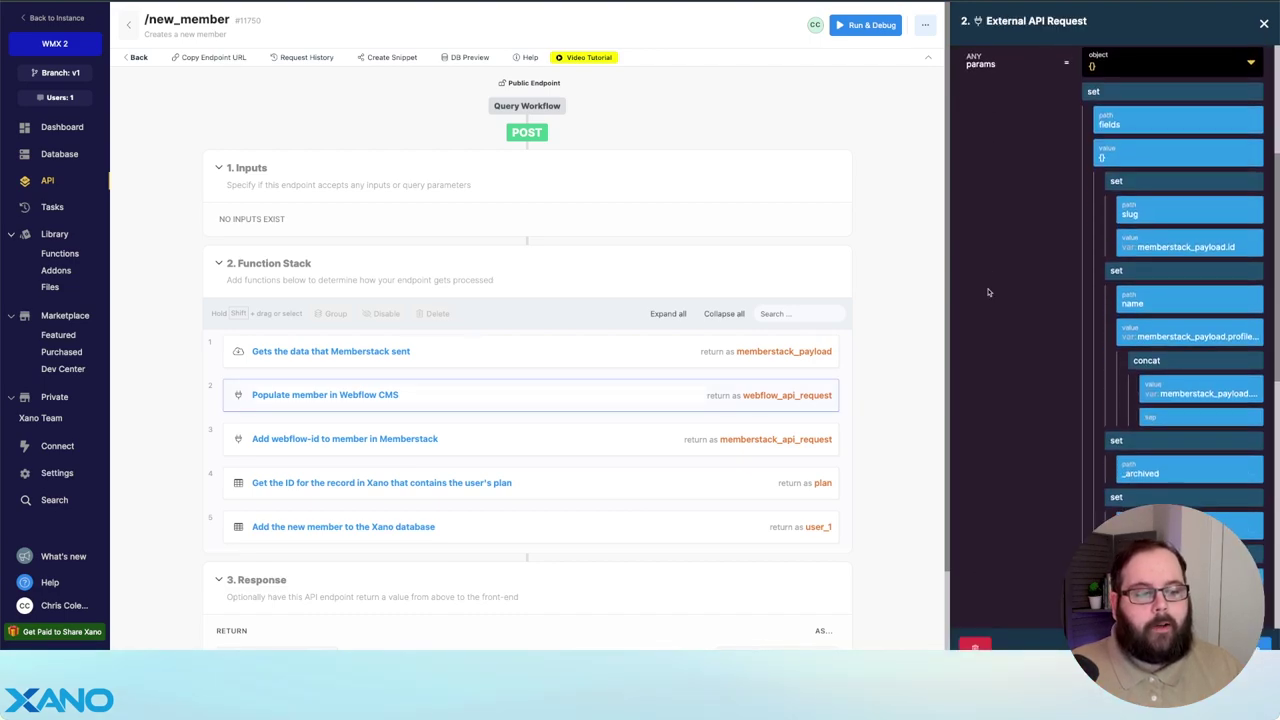
scroll(988, 292, "down", 1)
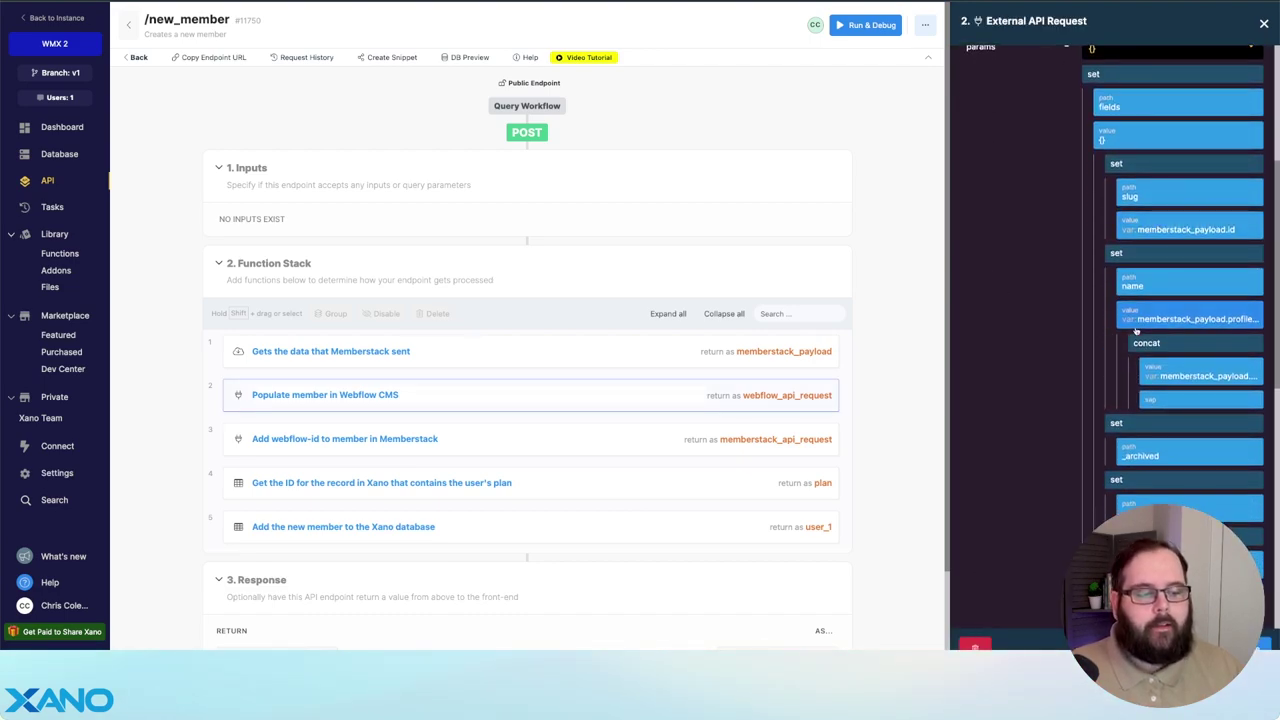
scroll(1042, 374, "down", 5)
scroll(1049, 367, "down", 3)
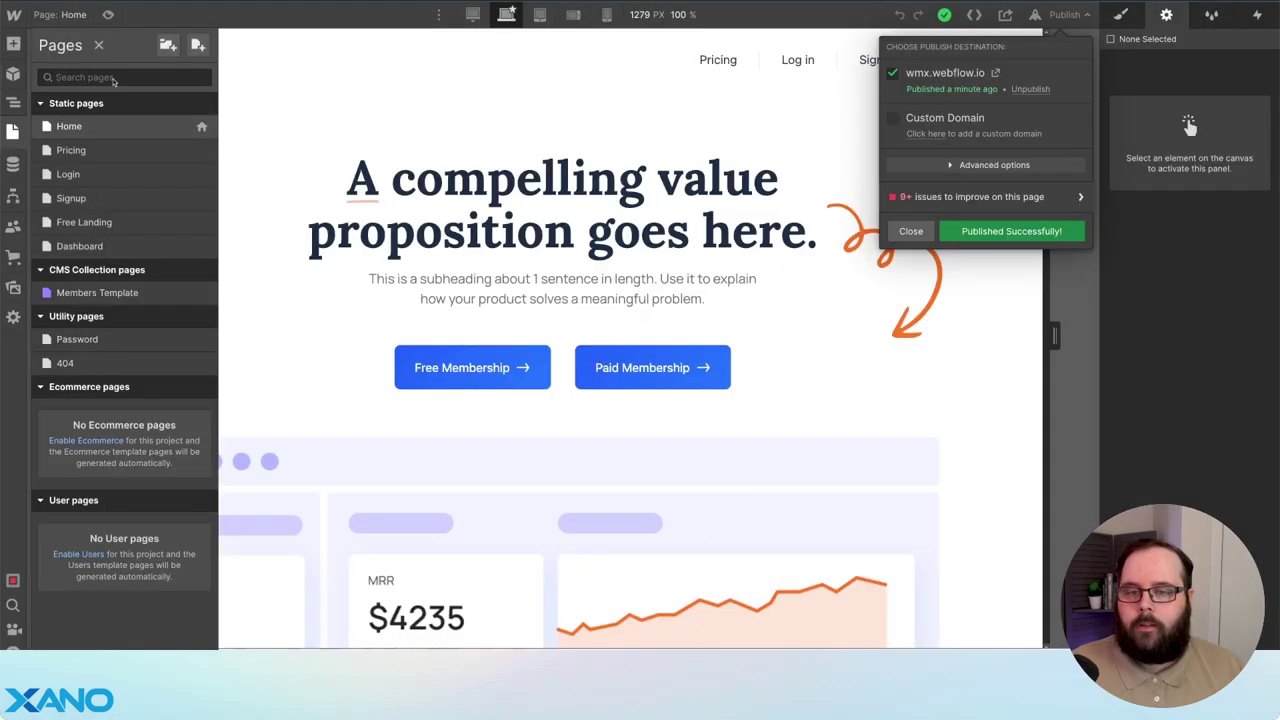
- Open the CMS Members collection to see the newly published member item
left_click(12, 164)
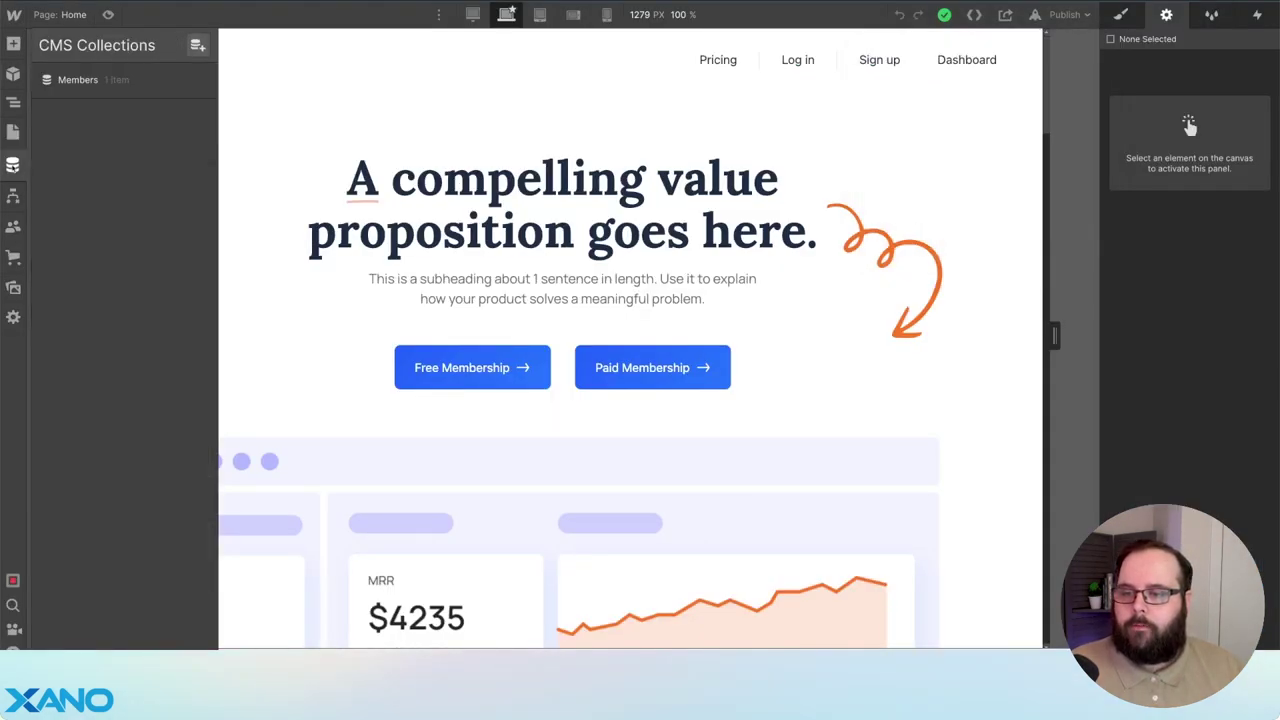
left_click(78, 79)
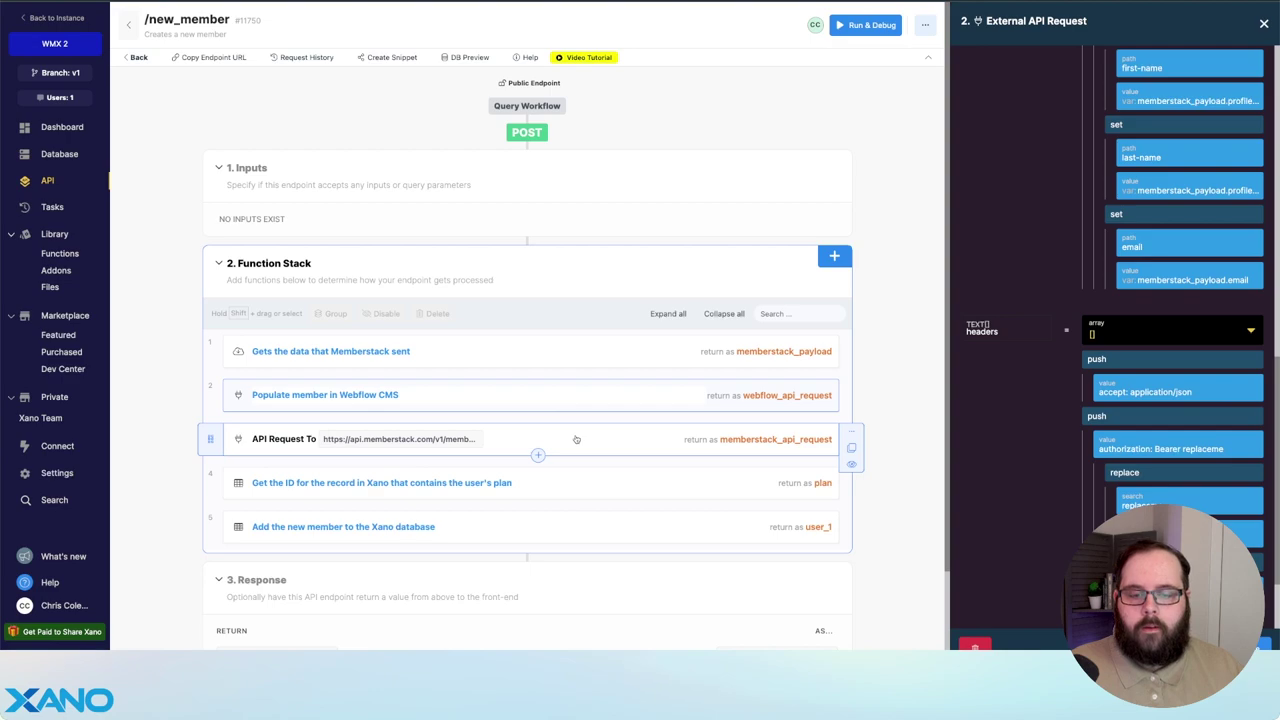
- Review the Memberstack update step, then verify the new member's webflow-cms-id in Memberstack
left_click(576, 439)
scroll(1030, 325, "down", 3)
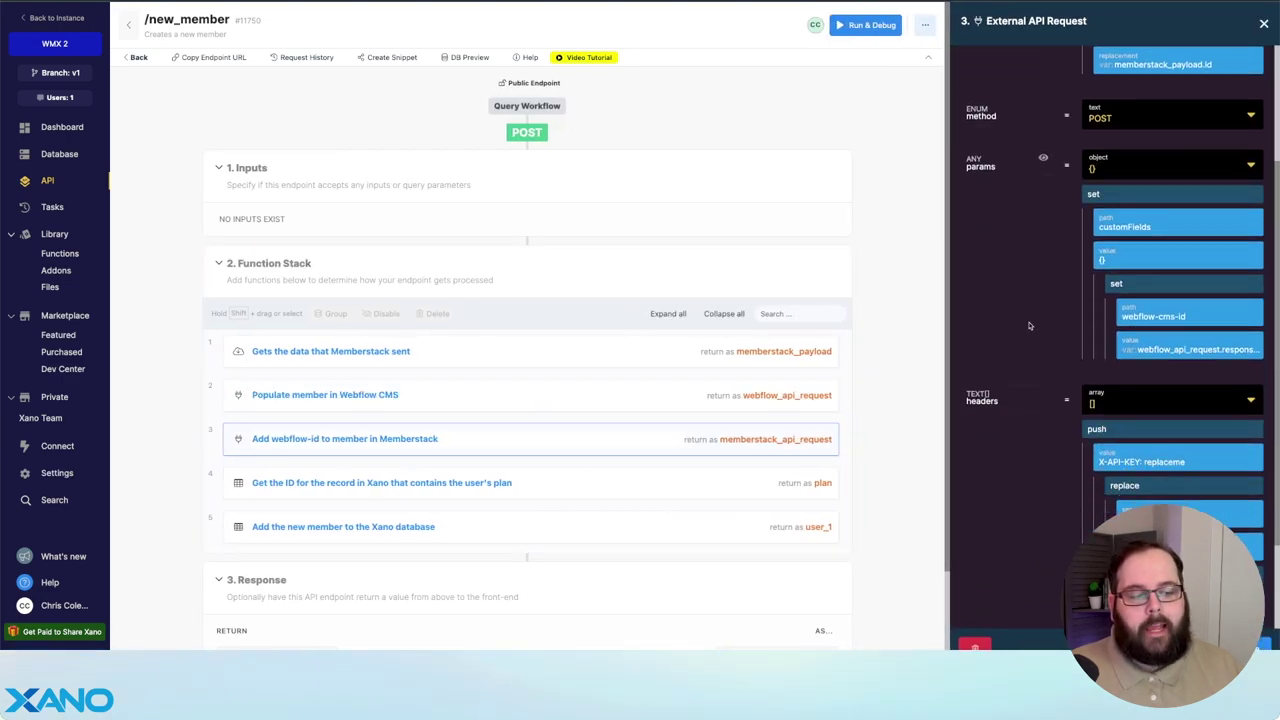
scroll(1030, 325, "down", 2)
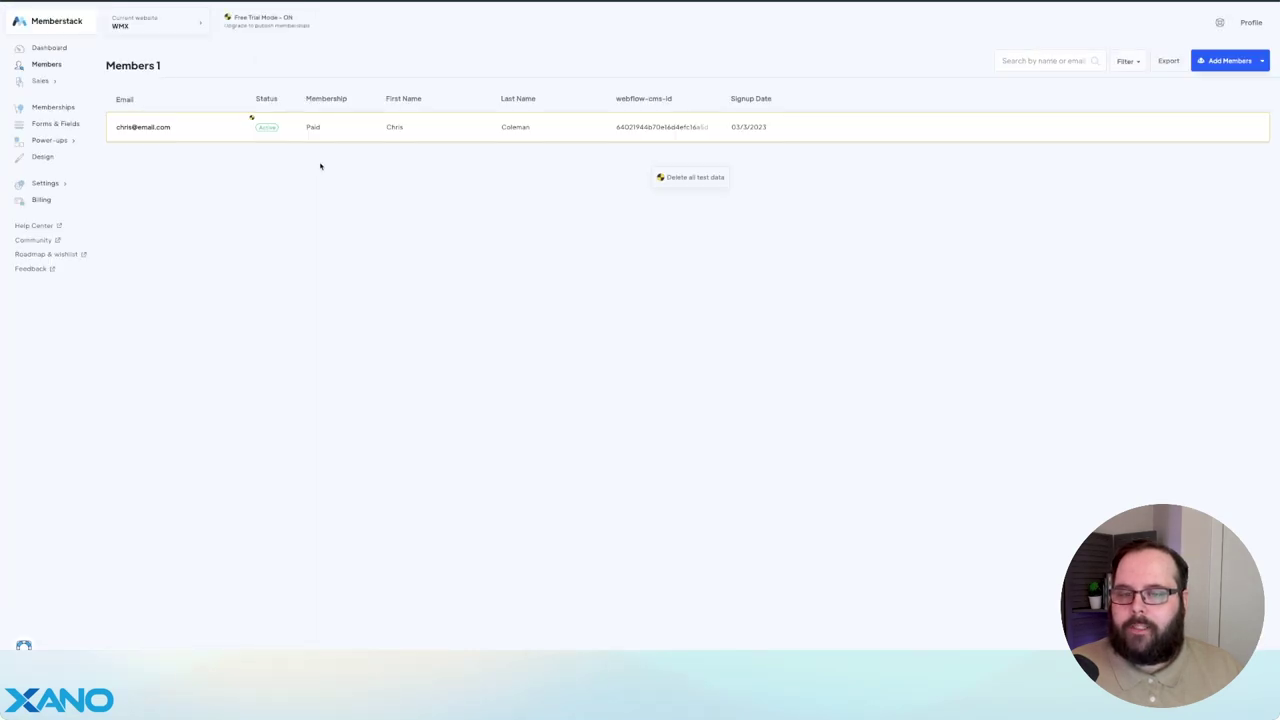
left_click(350, 130)
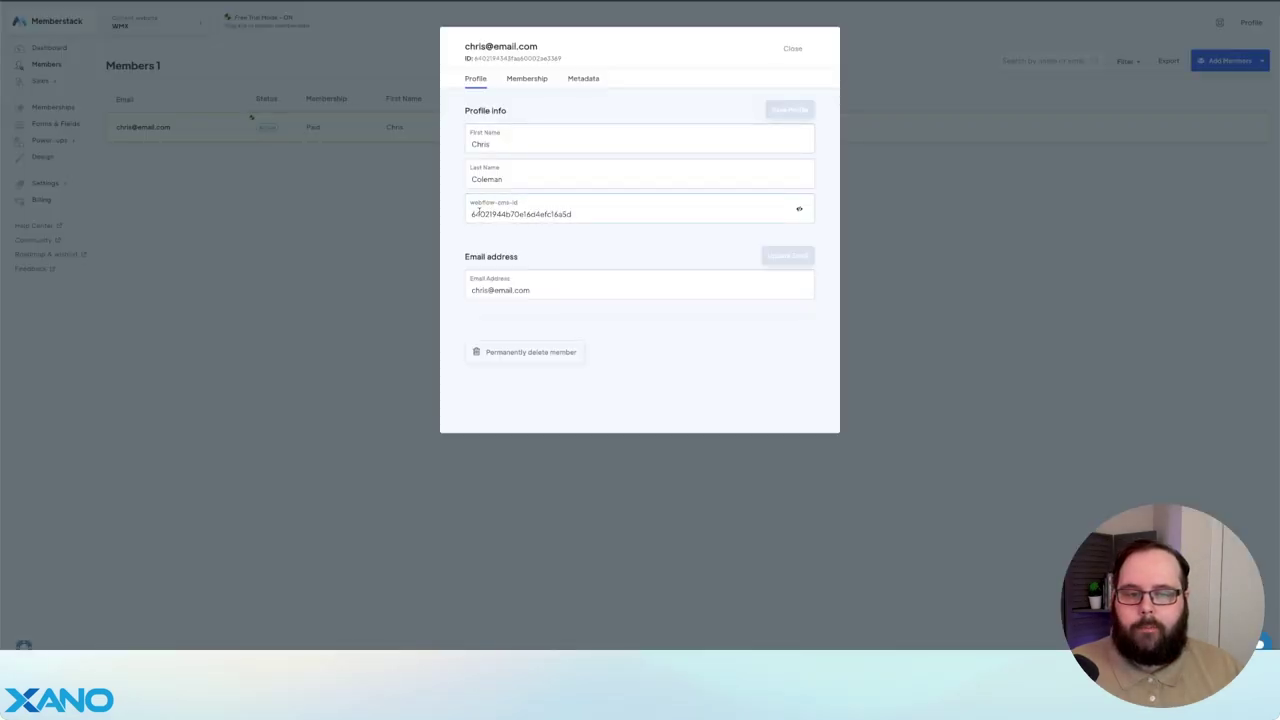
left_click(246, 217)
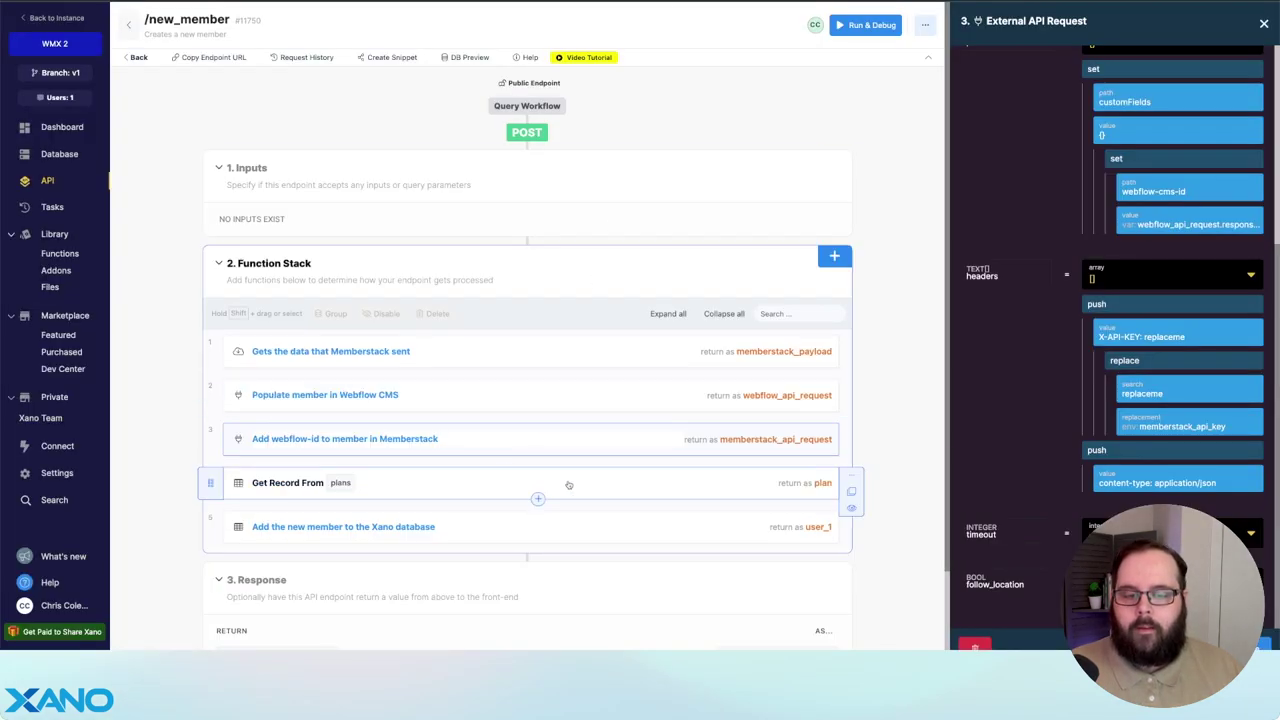
- Check the Add Record step, then open the user table showing the new Paid member with both IDs
scroll(568, 485, "down", 2)
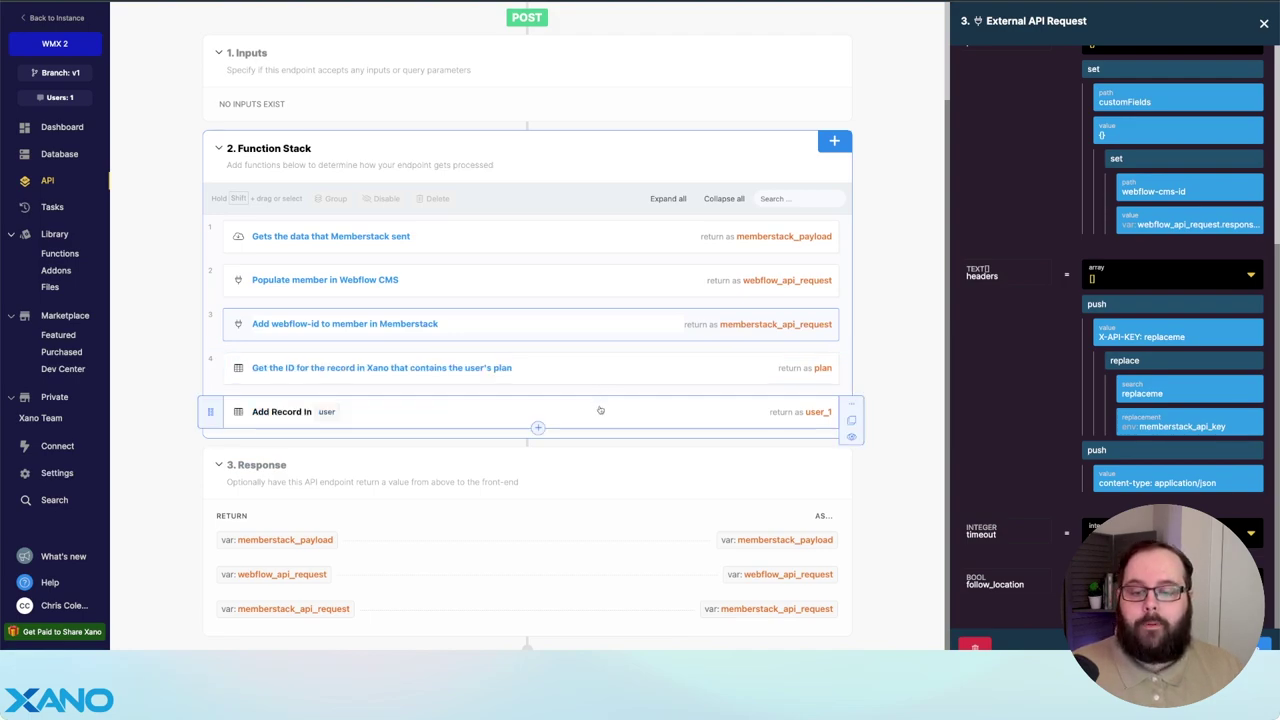
left_click(598, 410)
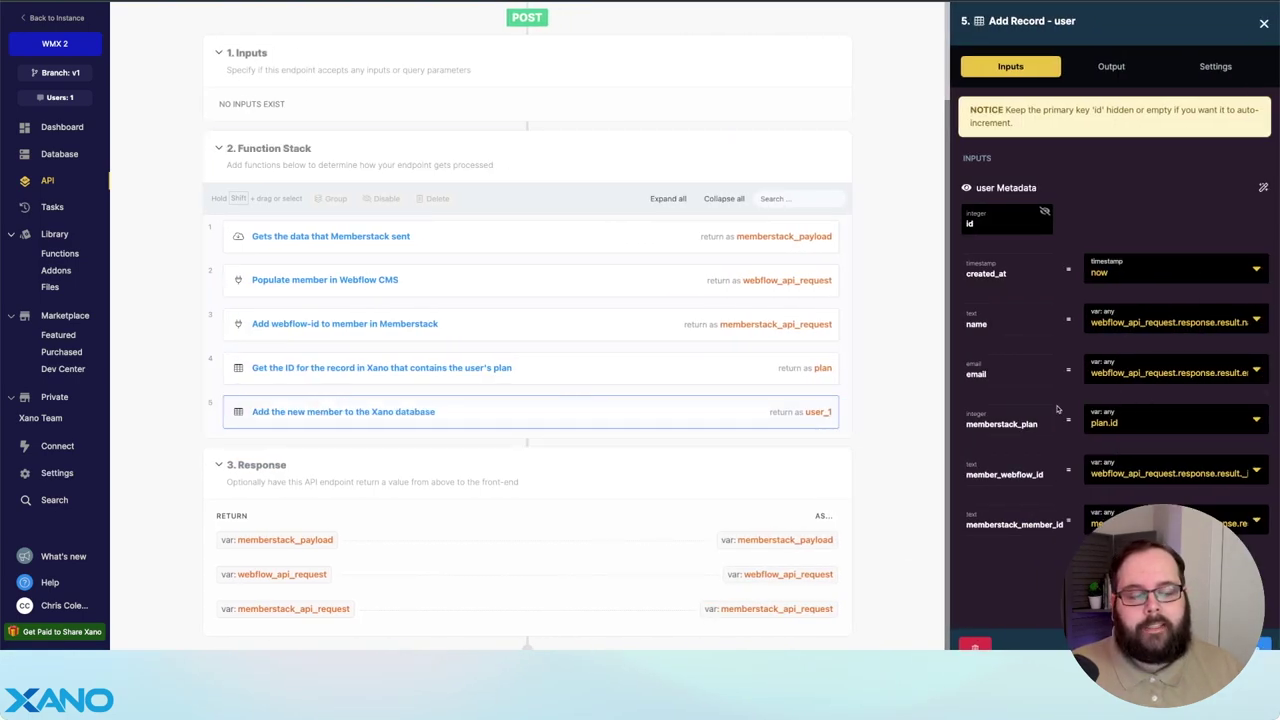
left_click(80, 152)
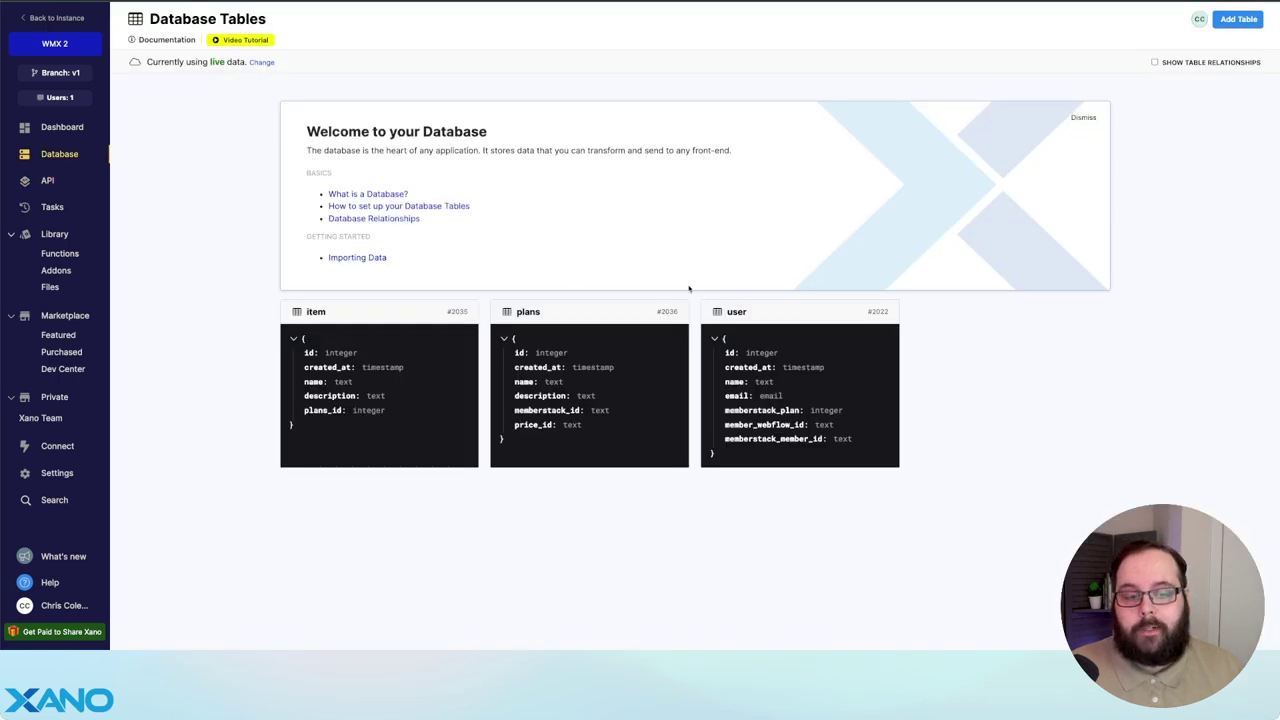
left_click(789, 314)
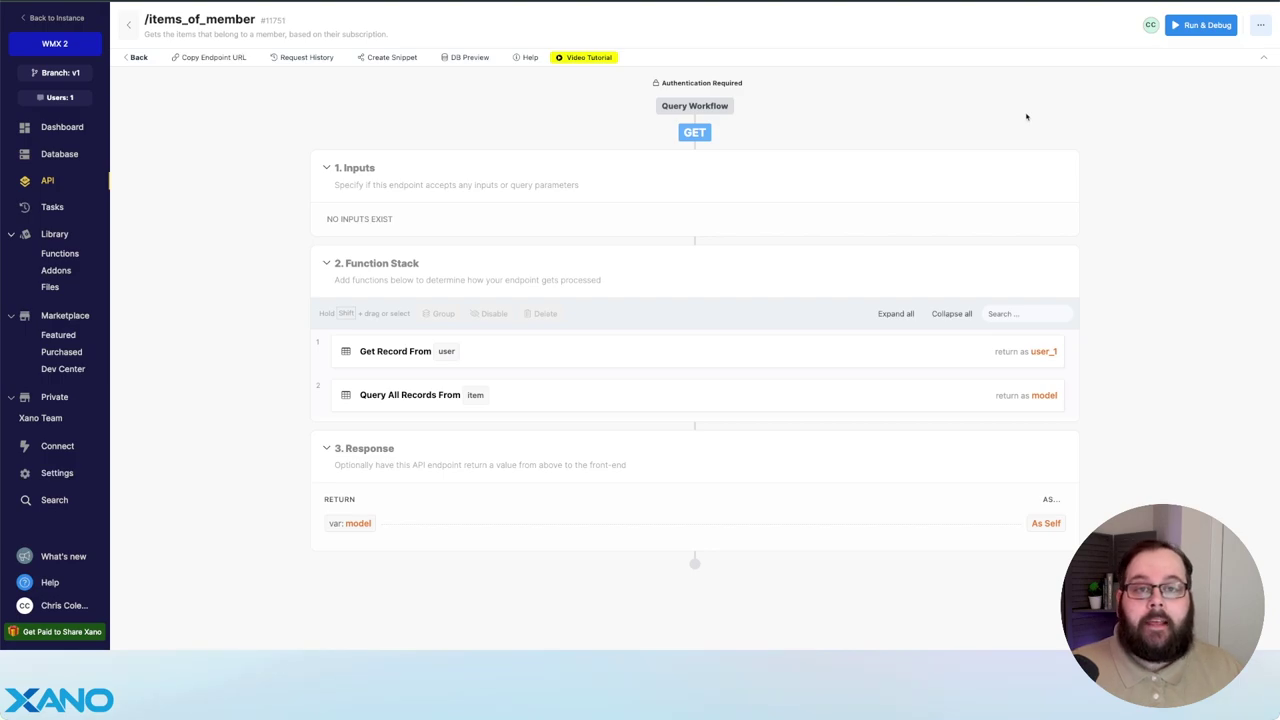
- Open /items_of_member's request history and its latest GET request returning Products C and D
left_click(1260, 25)
left_click(1216, 87)
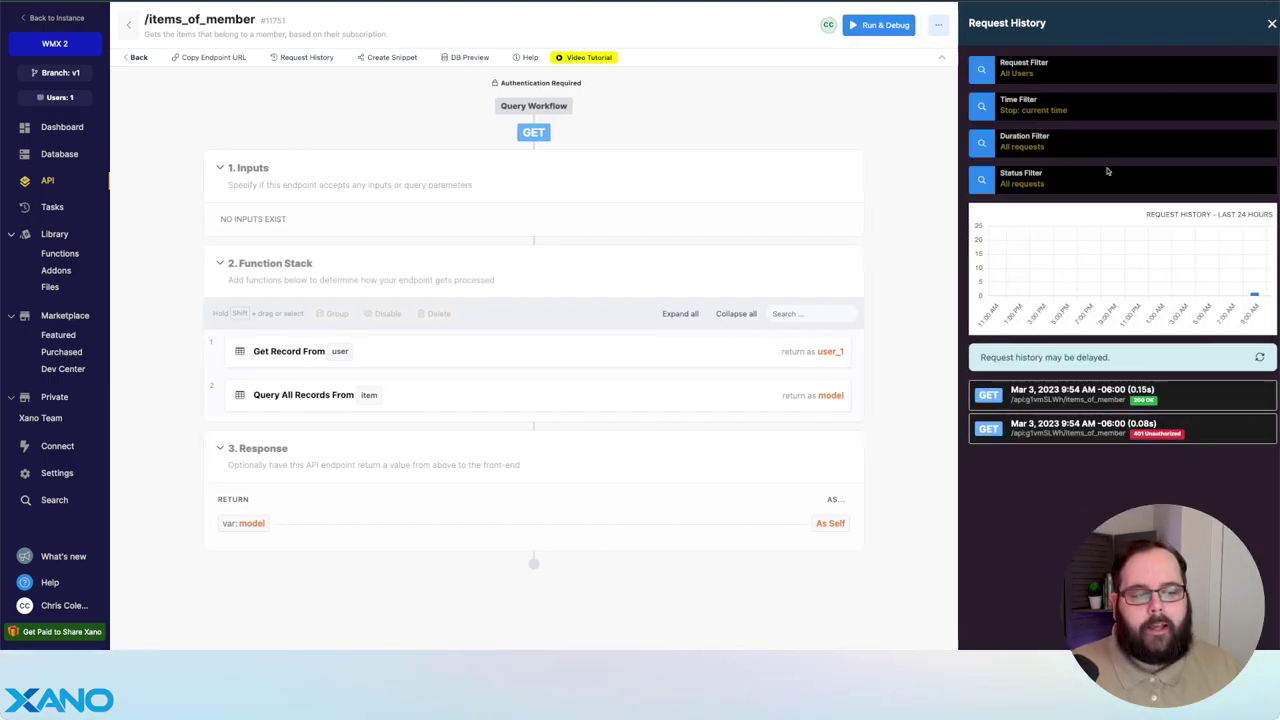
left_click(1150, 393)
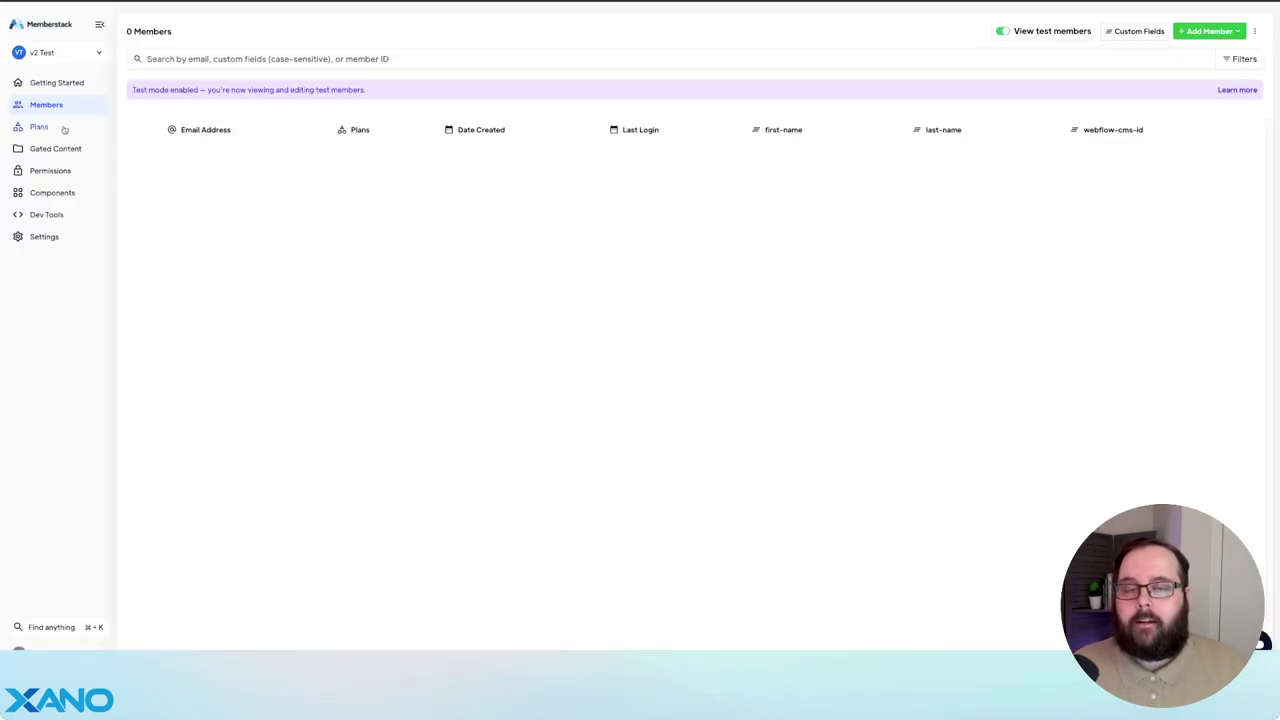
- Review the Paid plan's details and prices, and the members' custom fields list
left_click(64, 129)
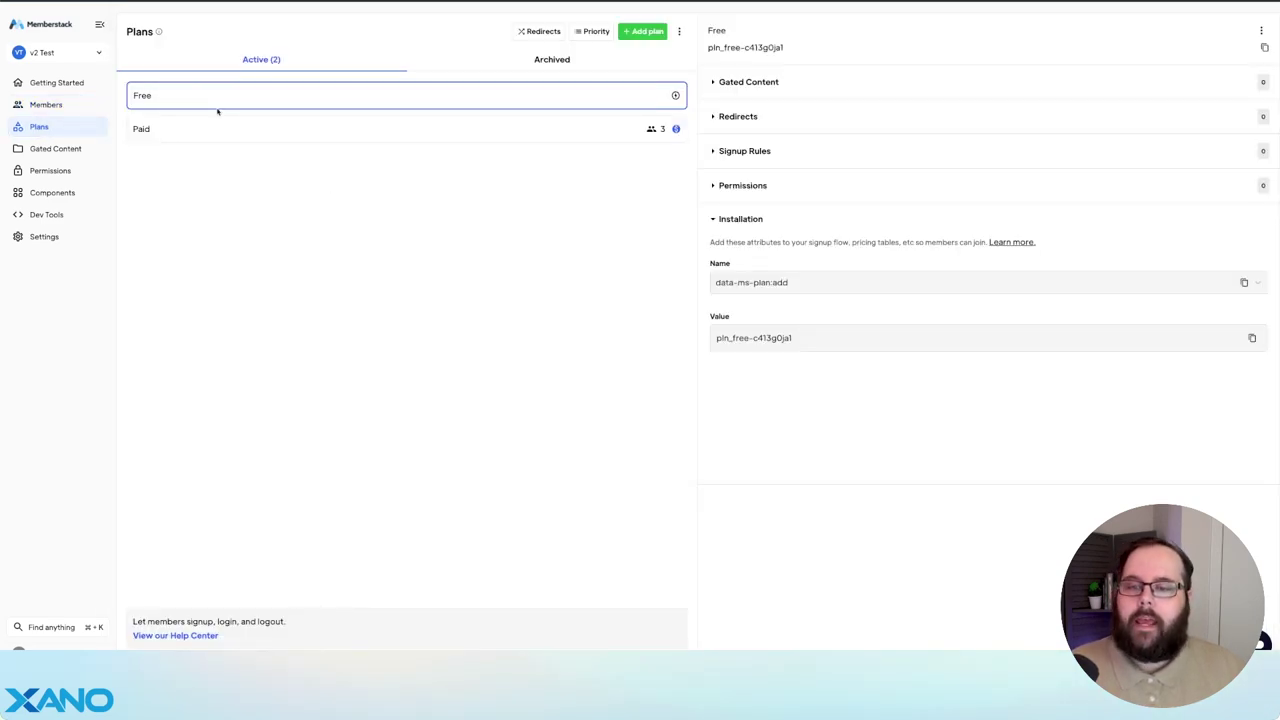
left_click(416, 134)
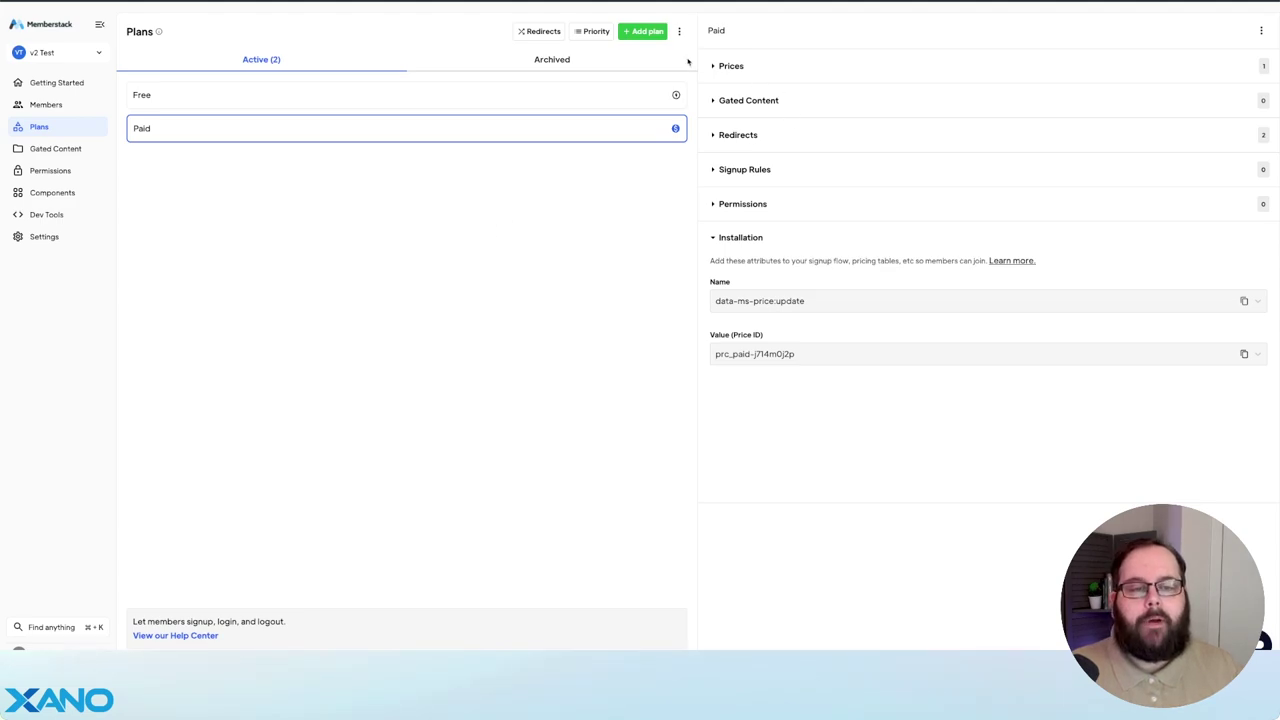
left_click(724, 70)
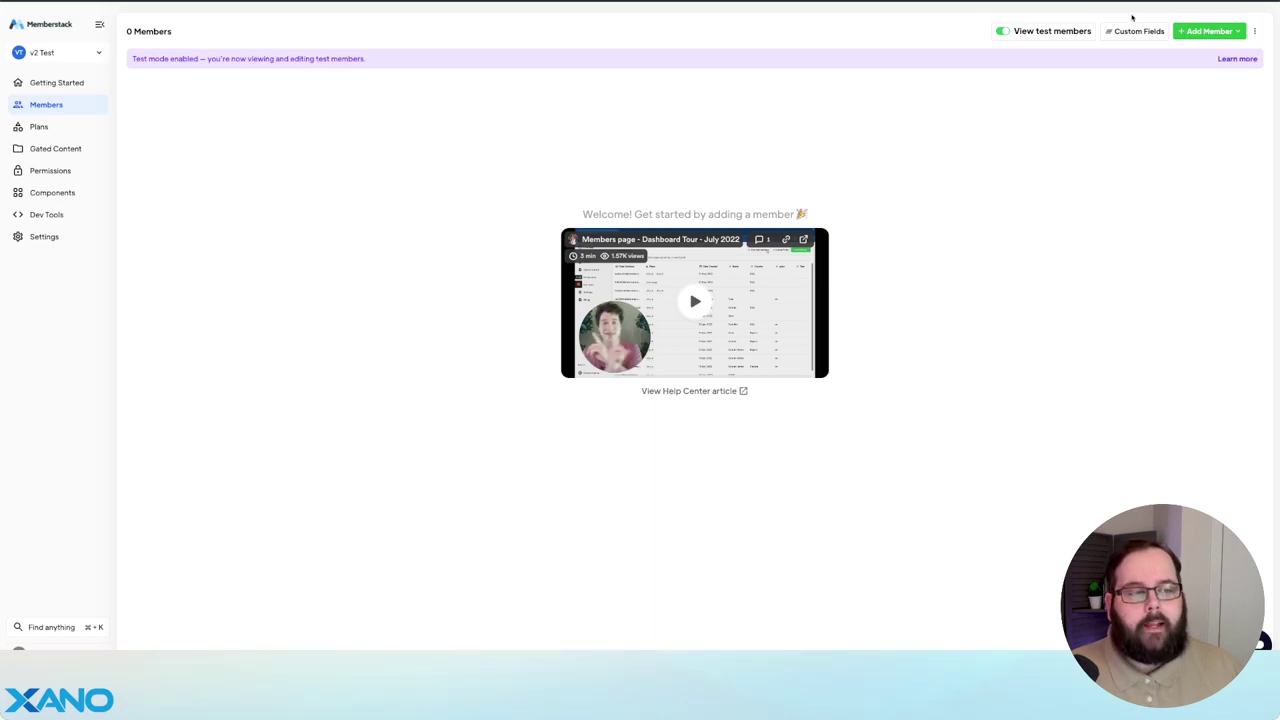
left_click(1132, 32)
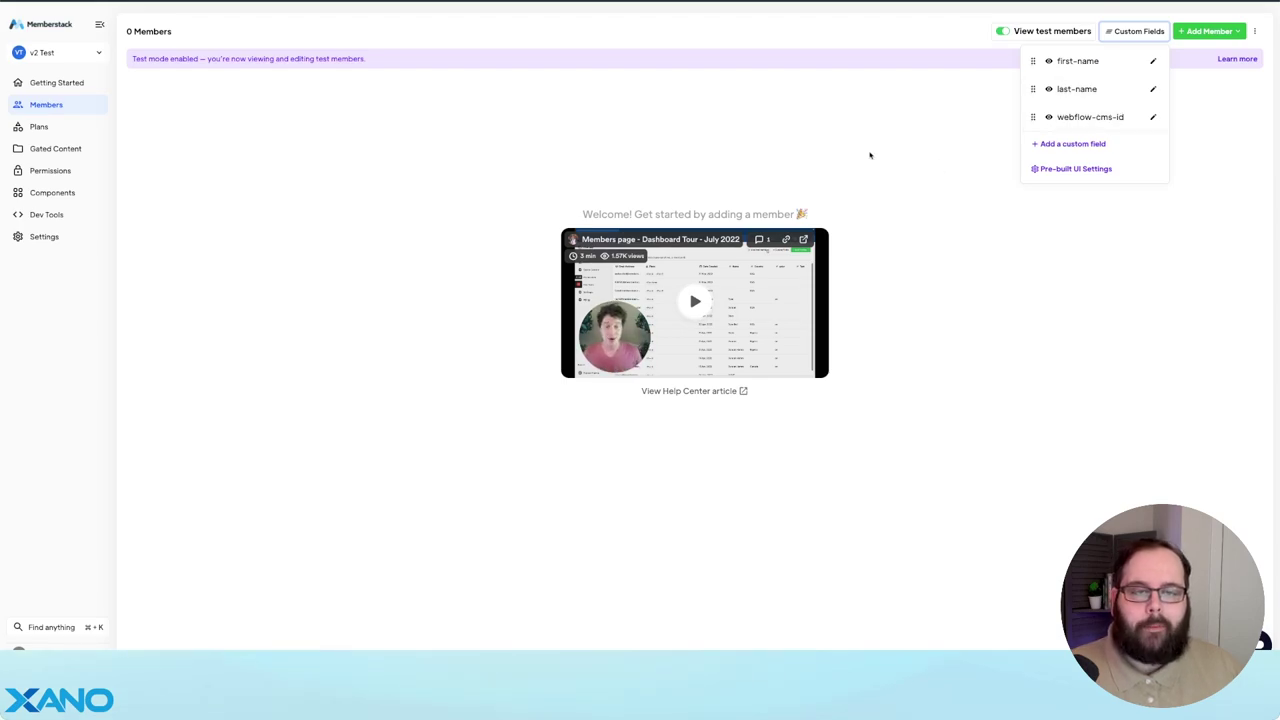
left_click(775, 127)
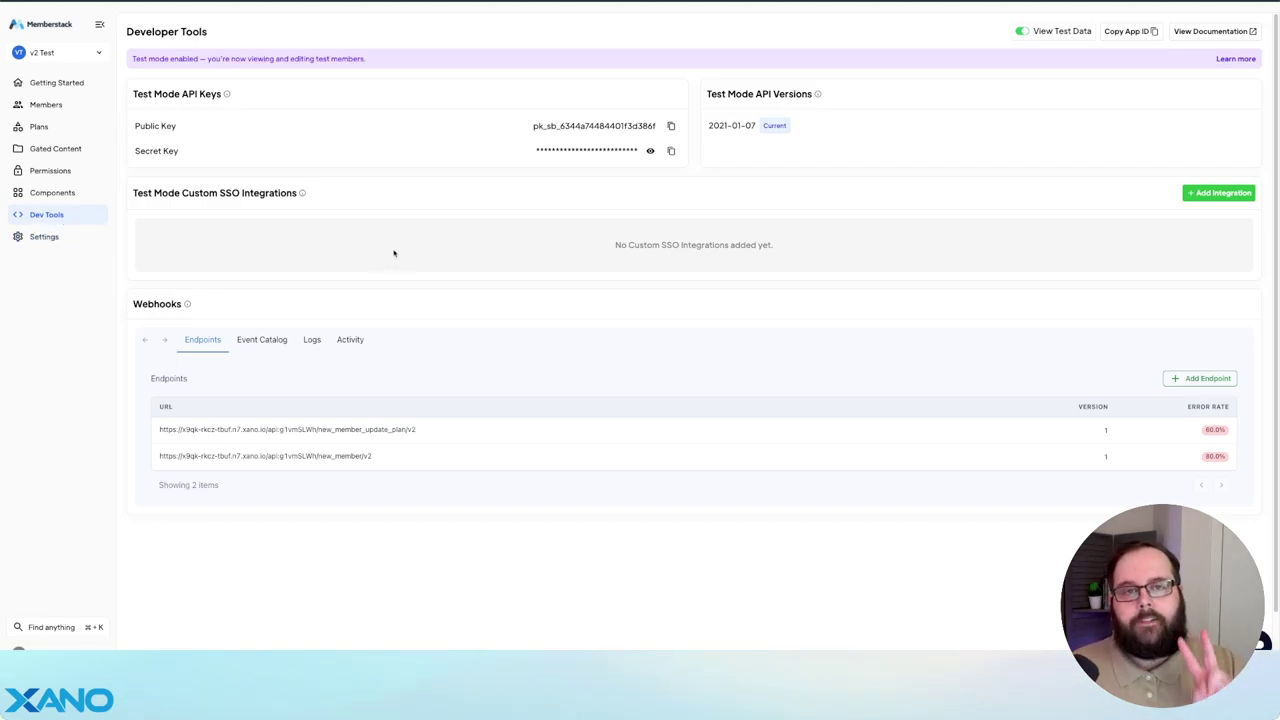
- Open the new_member/v2 webhook, then the new_member_update_plan/v2 webhook's delivery stats
scroll(416, 415, "down", 1)
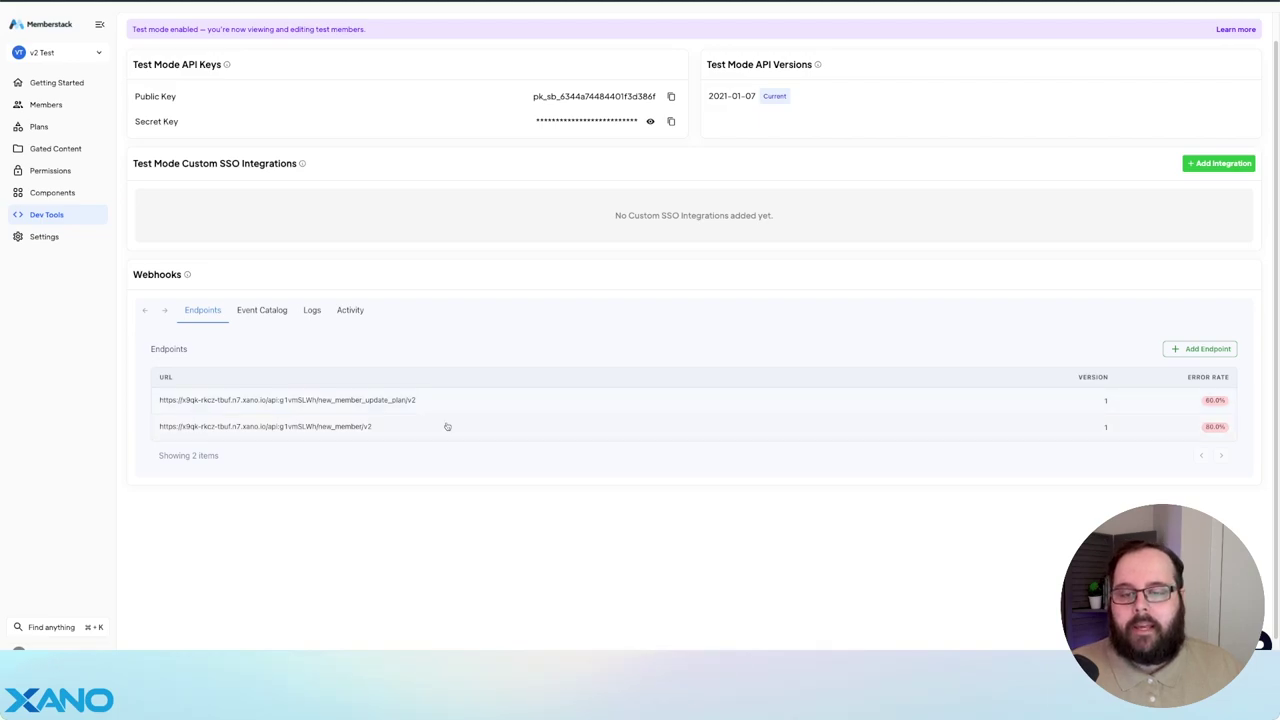
left_click(446, 428)
scroll(432, 342, "down", 3)
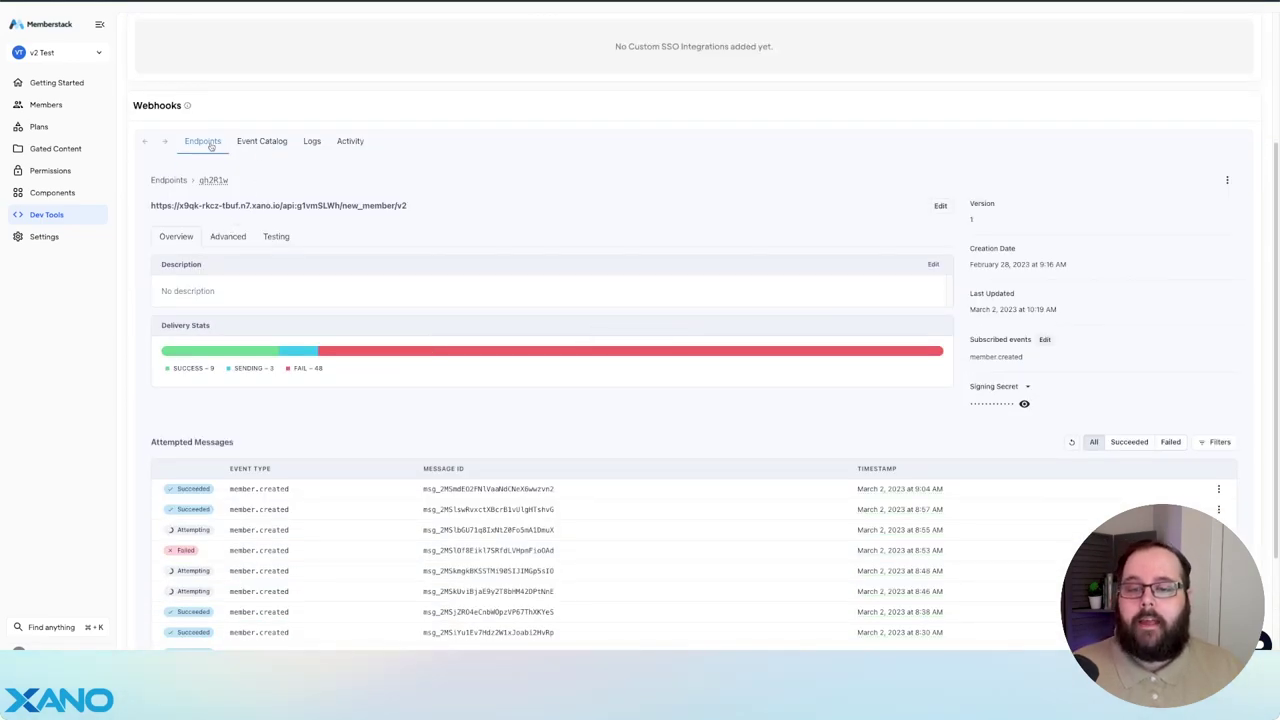
left_click(209, 144)
scroll(517, 443, "up", 3)
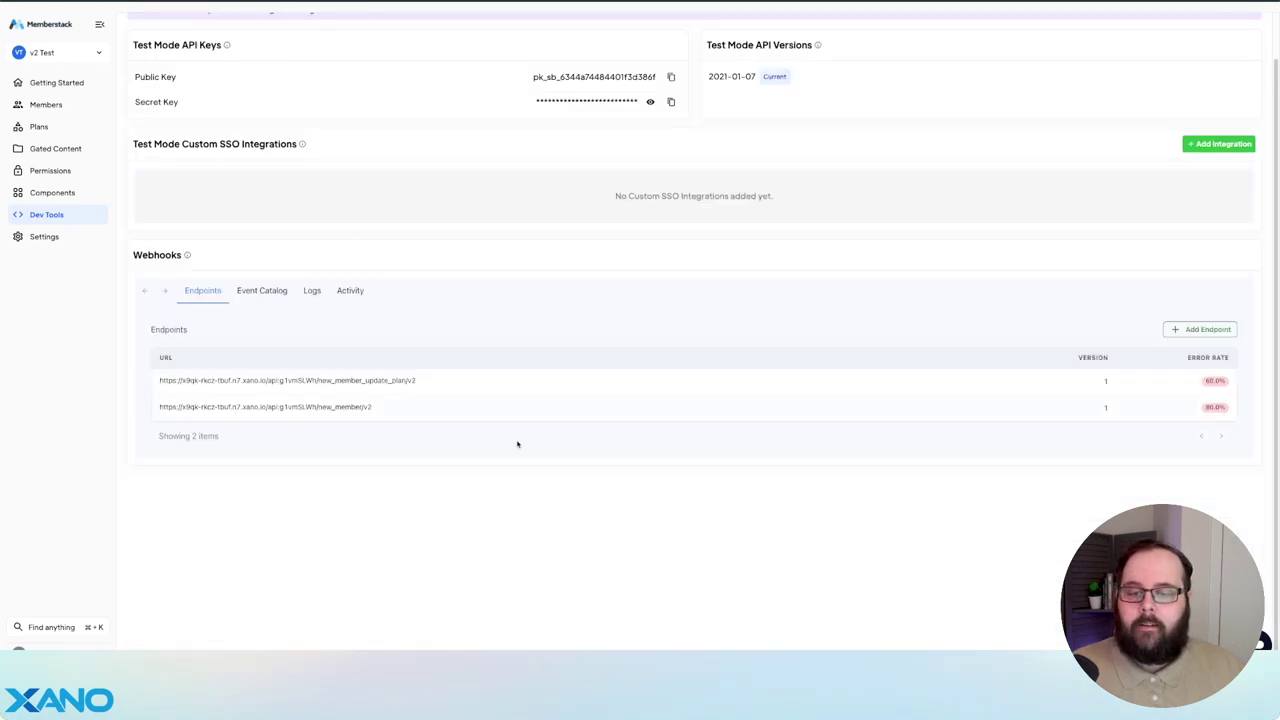
left_click(477, 377)
scroll(500, 370, "down", 1)
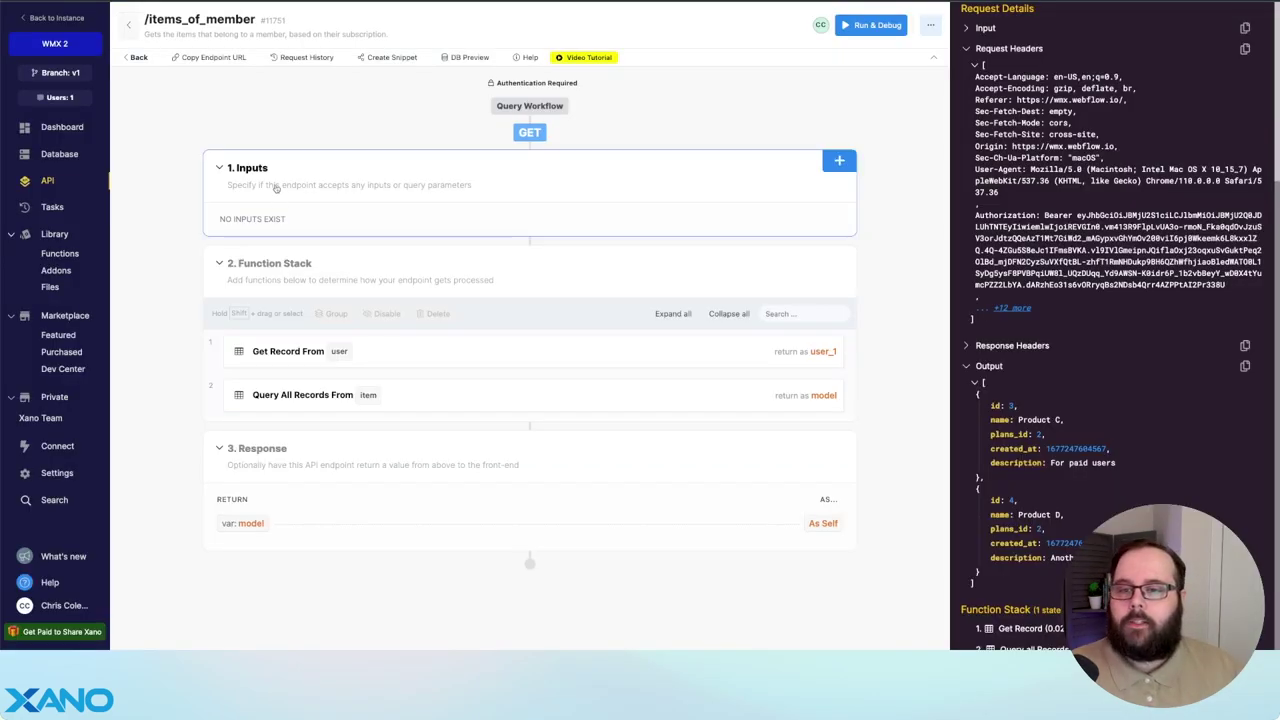
- Go to the API groups overview and open the WMX API group's endpoints
left_click(78, 185)
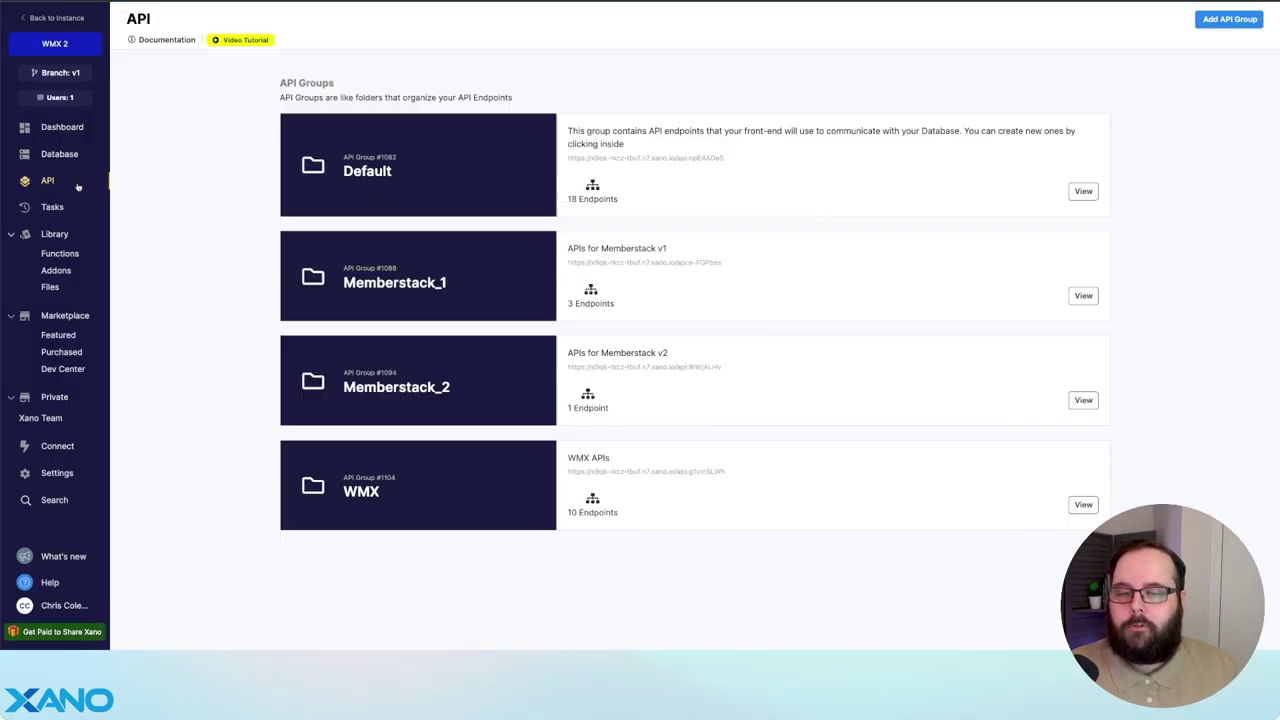
left_click(486, 486)
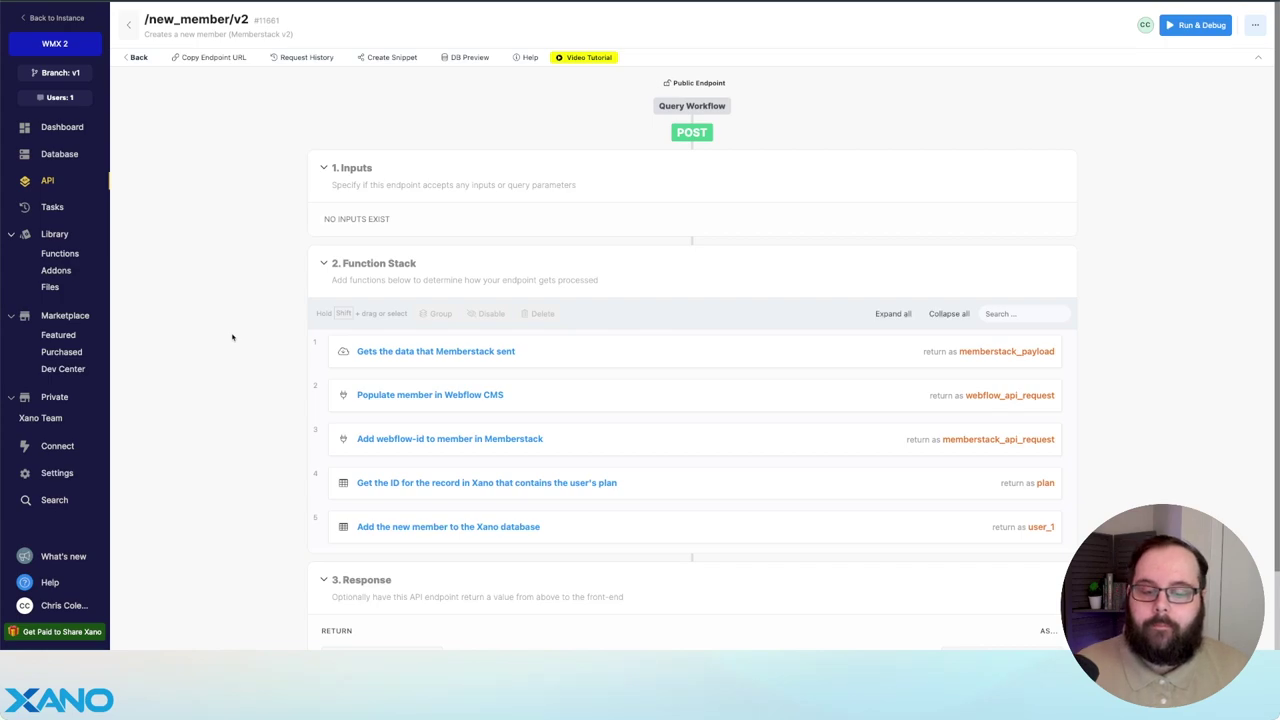
- Inspect the webflow-id update, Webflow CMS populate and plan lookup steps, then return to WMX API
left_click(615, 436)
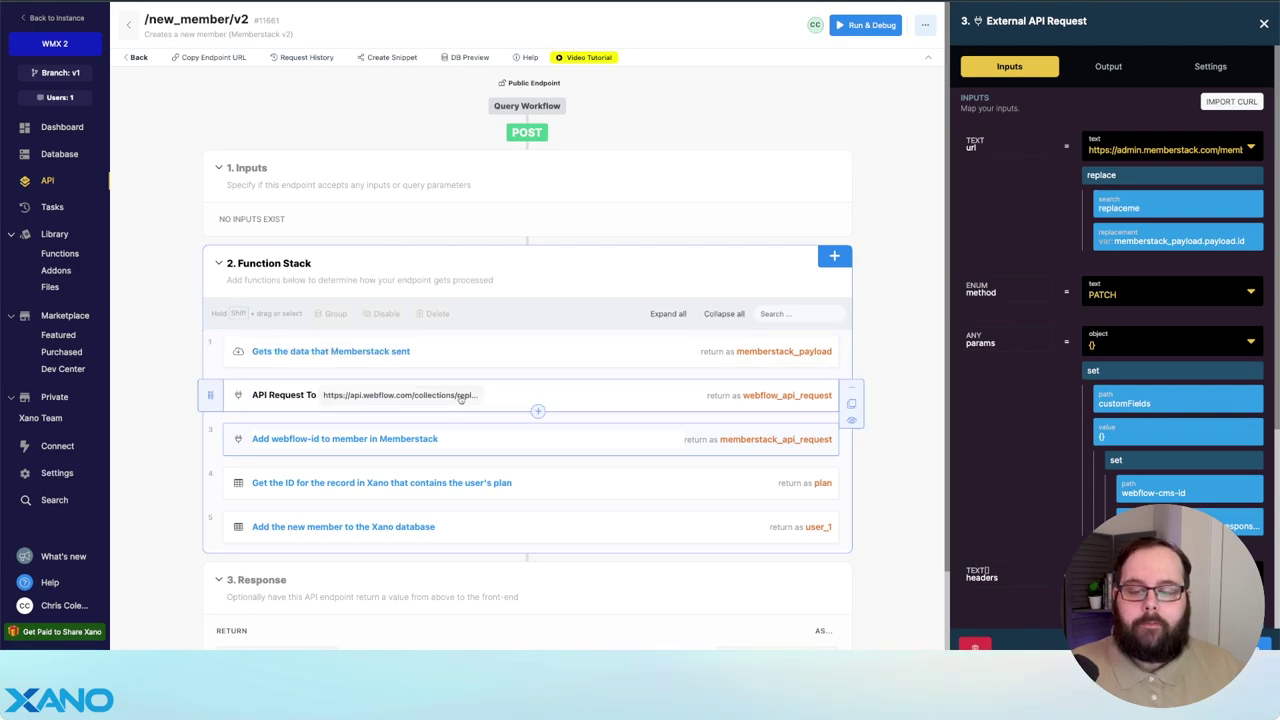
left_click(511, 396)
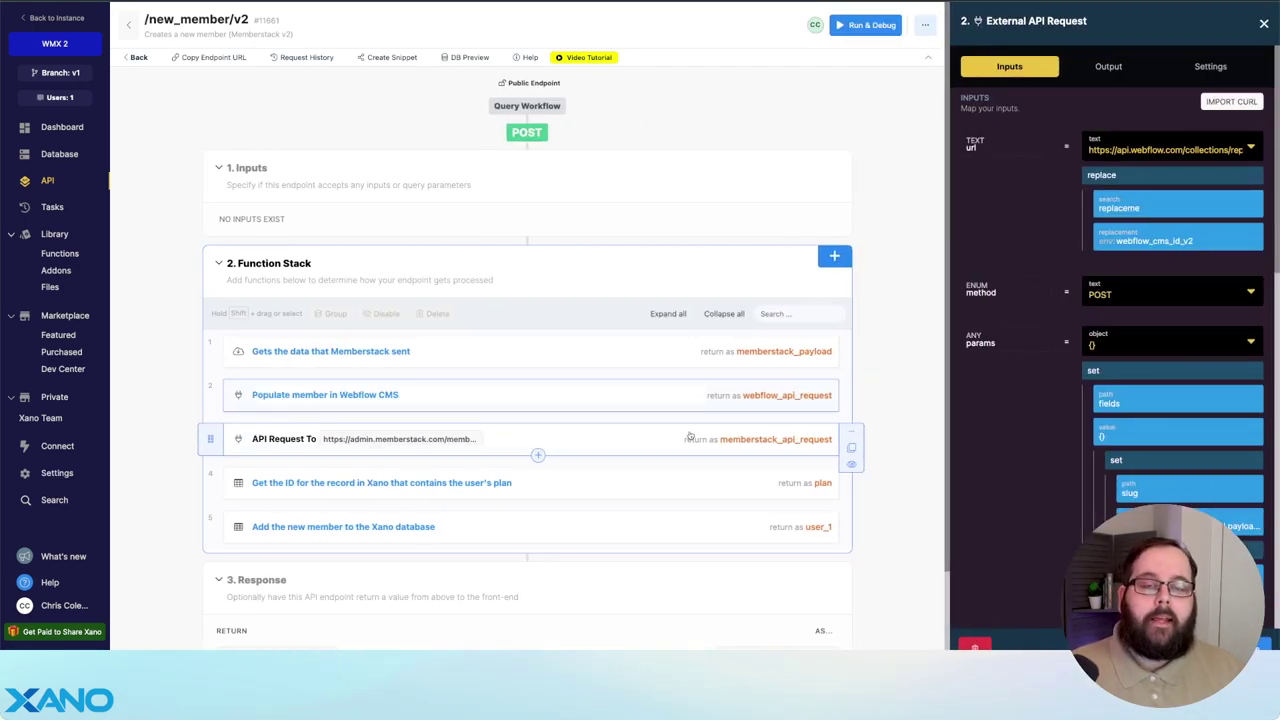
scroll(1002, 400, "down", 5)
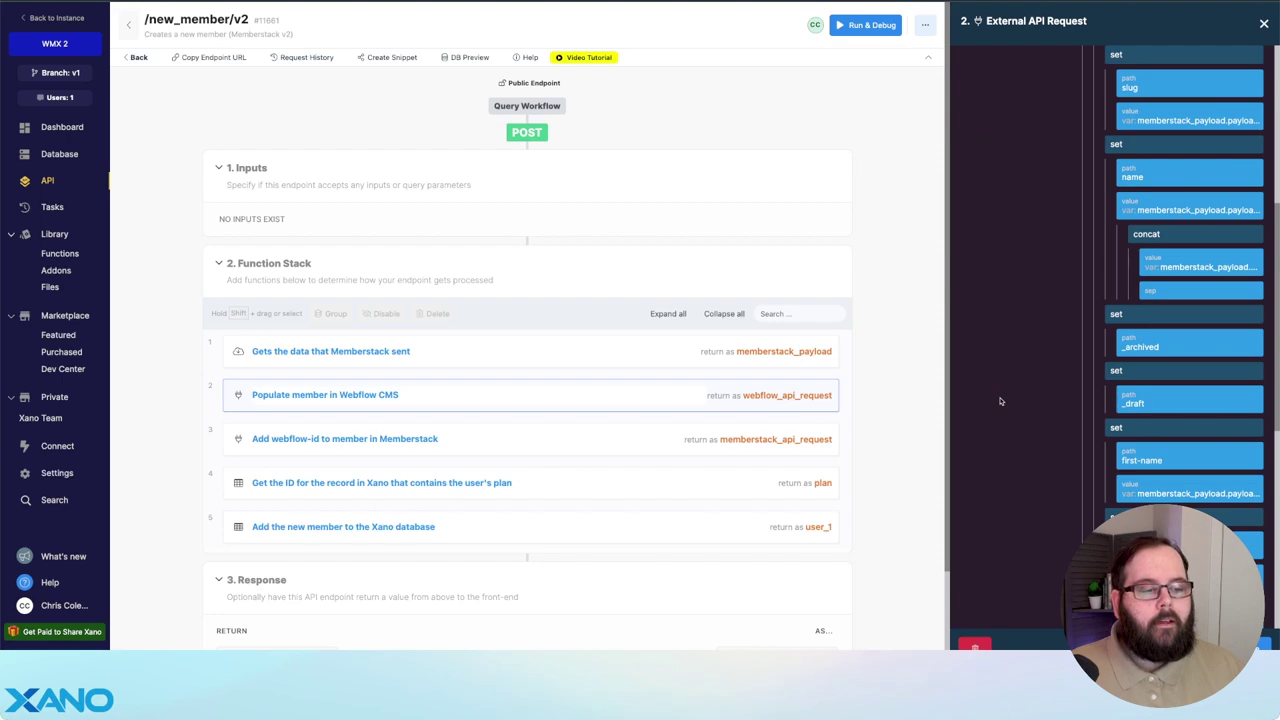
scroll(1156, 373, "up", 1)
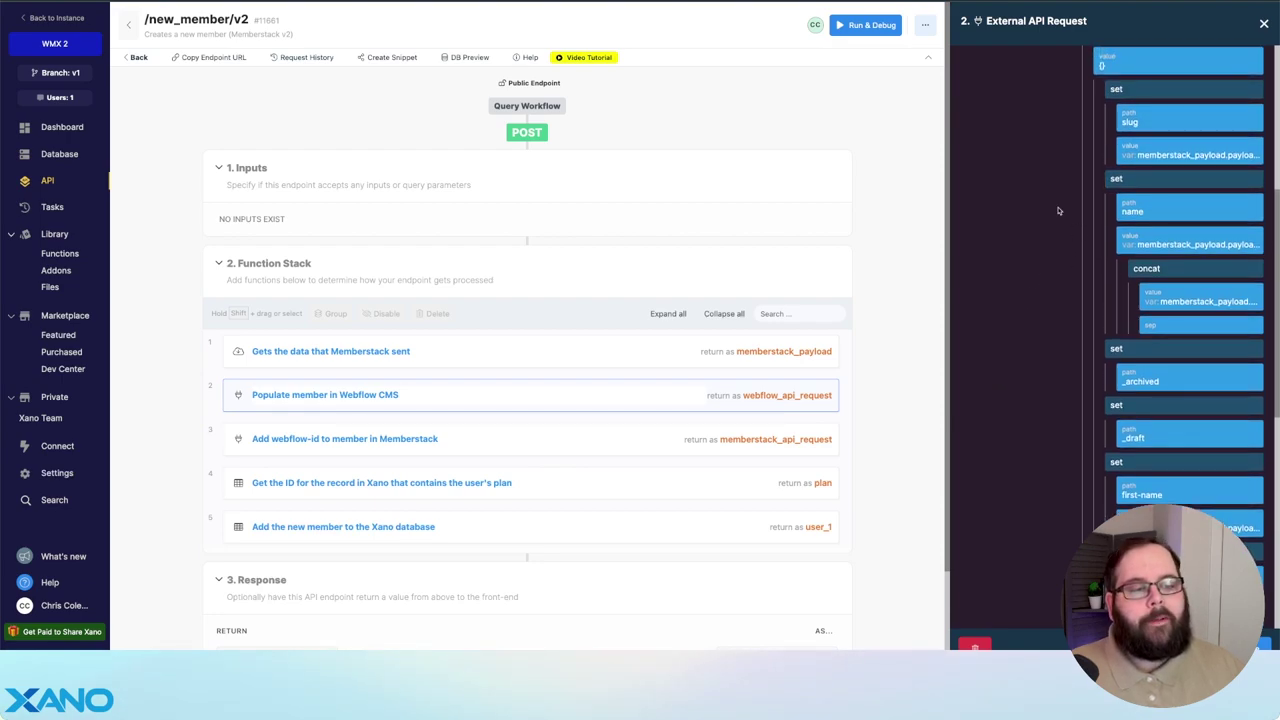
scroll(1156, 373, "down", 2)
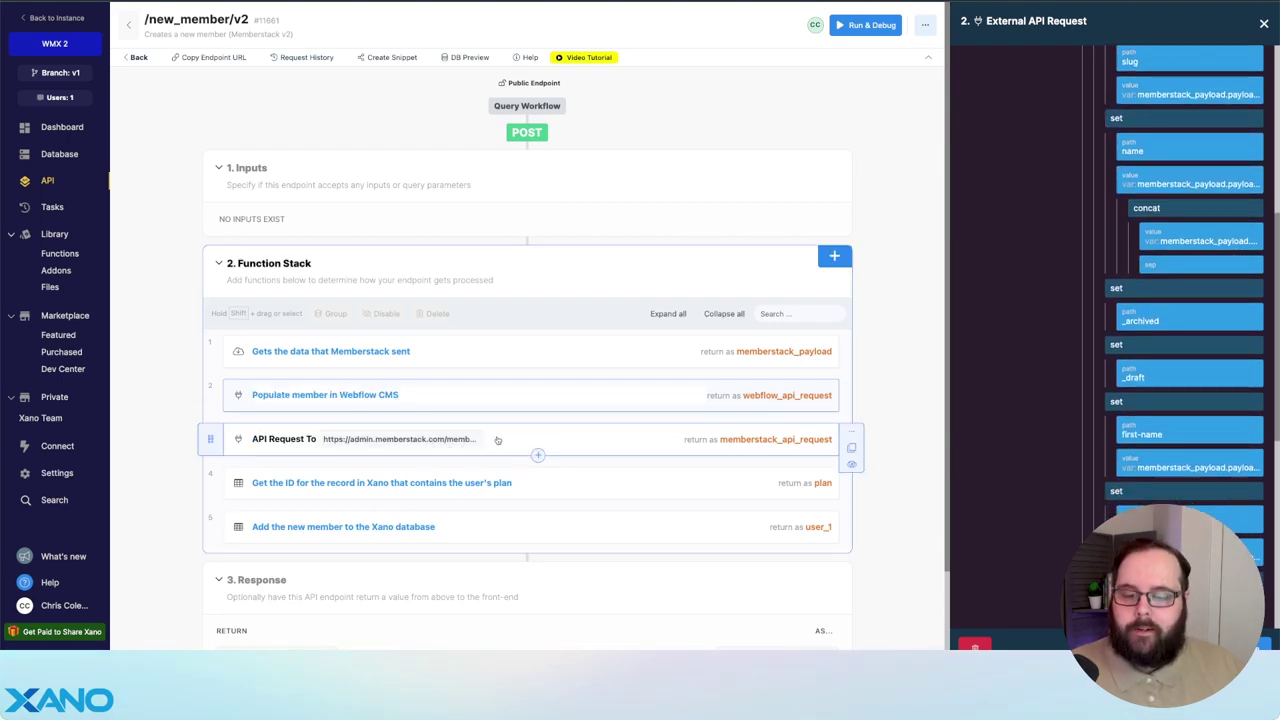
left_click(566, 434)
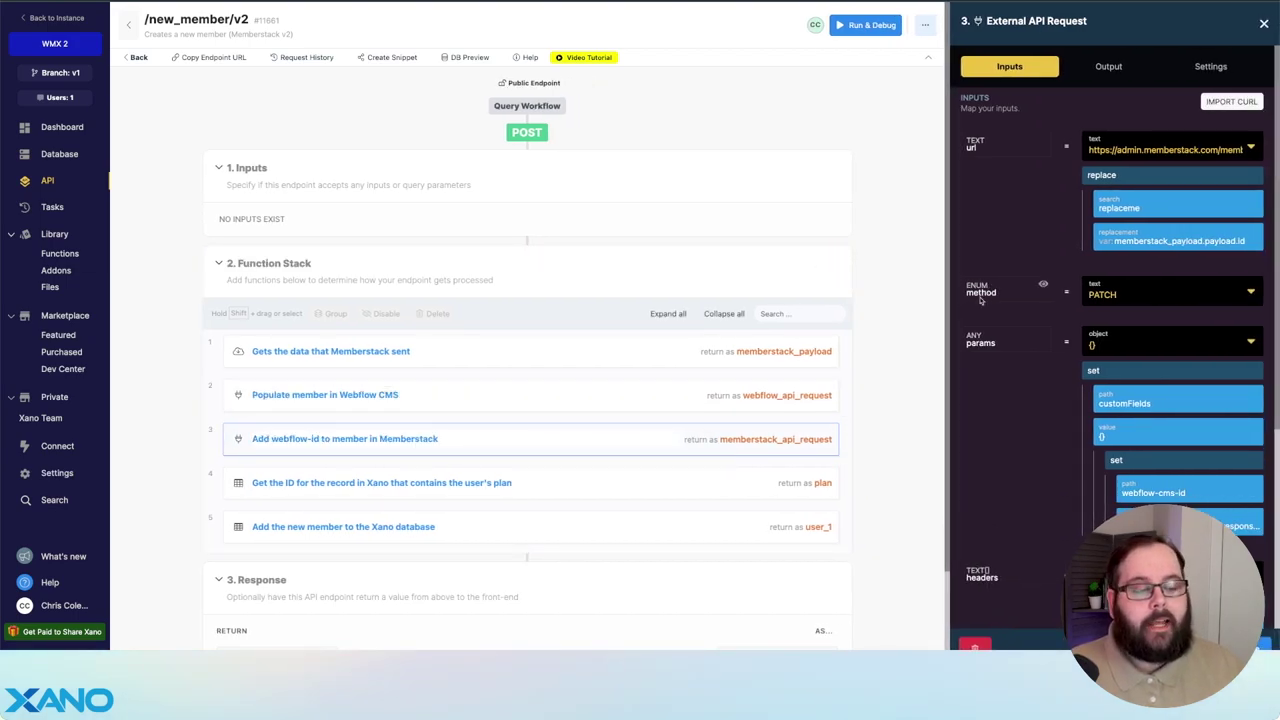
scroll(985, 305, "down", 6)
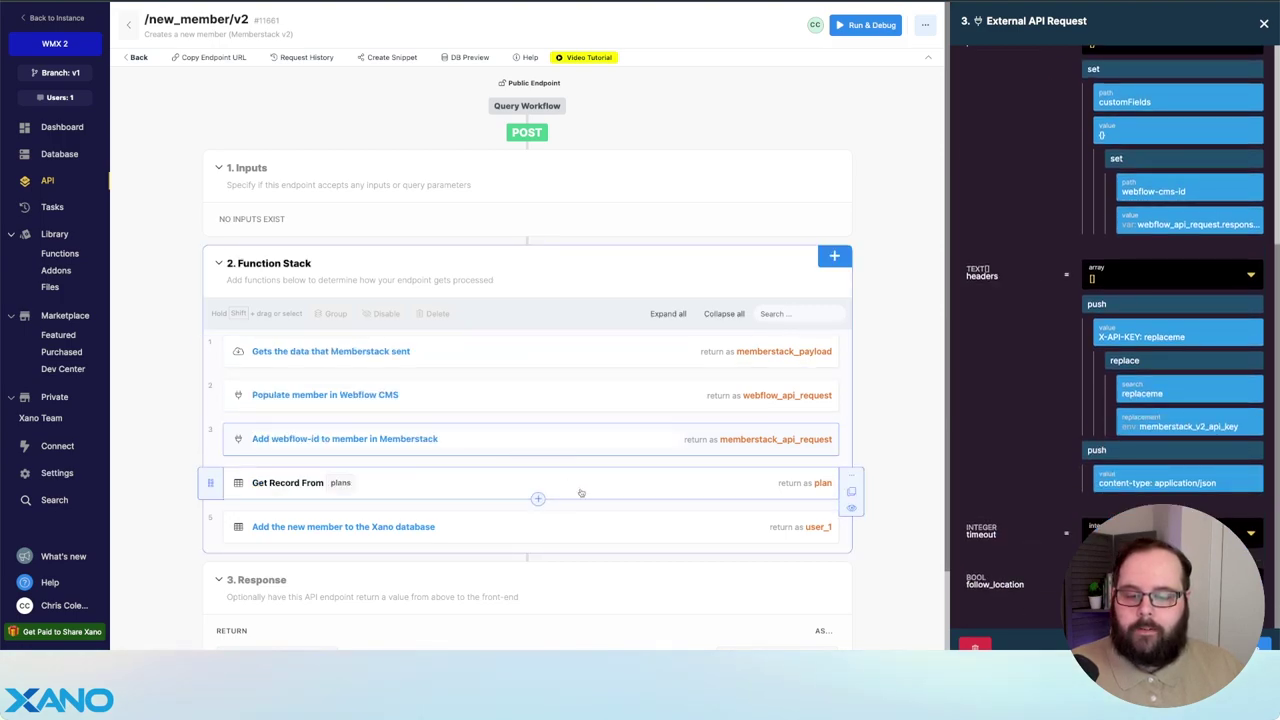
left_click(593, 482)
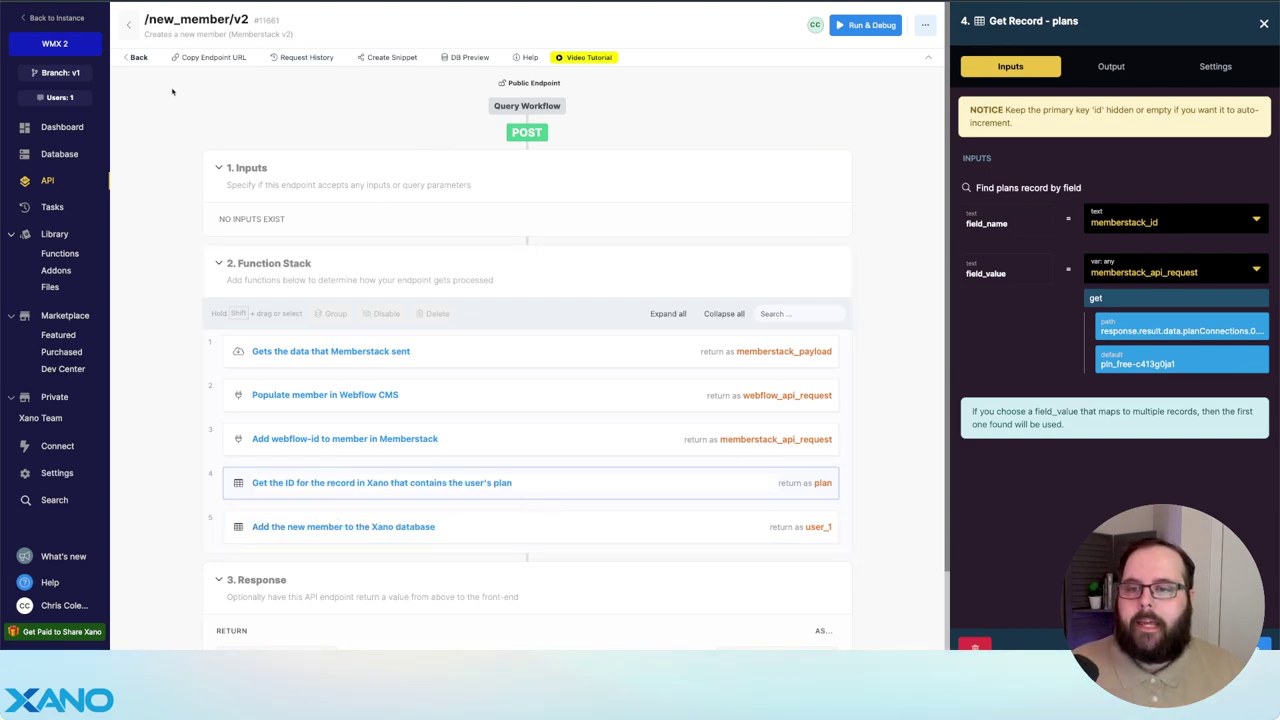
left_click(138, 57)
scroll(257, 420, "down", 3)
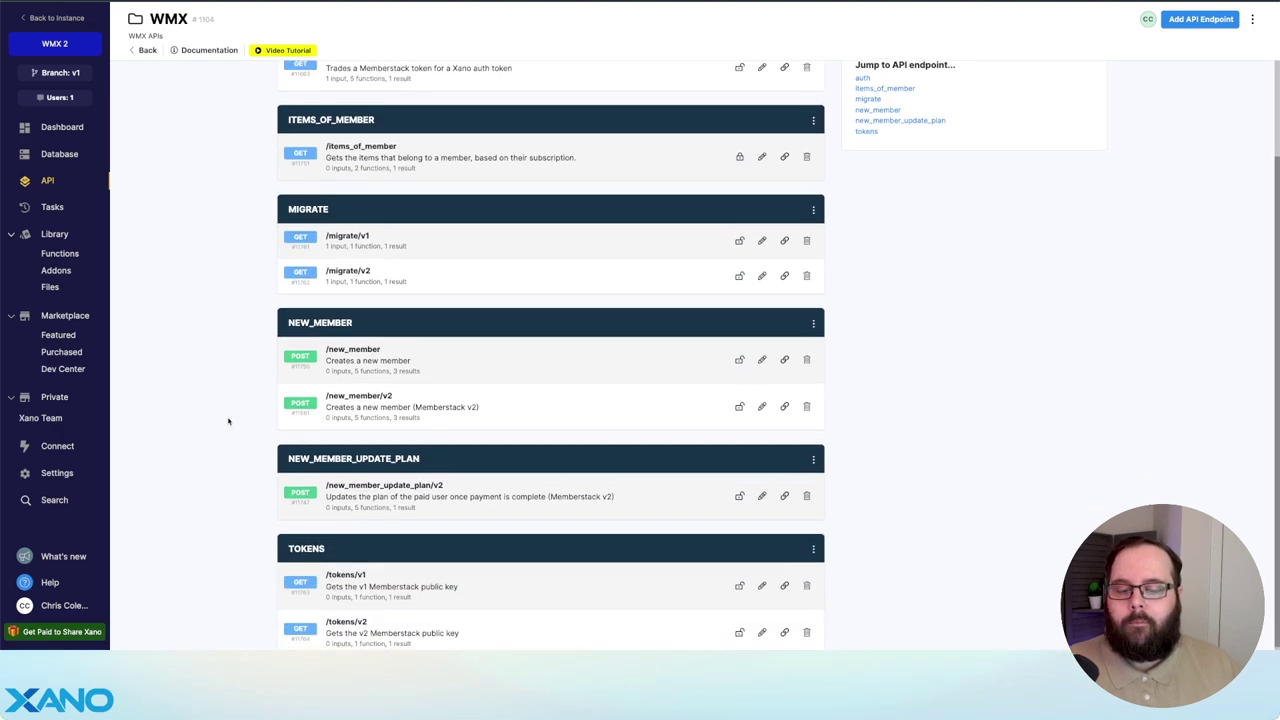
scroll(464, 515, "down", 1)
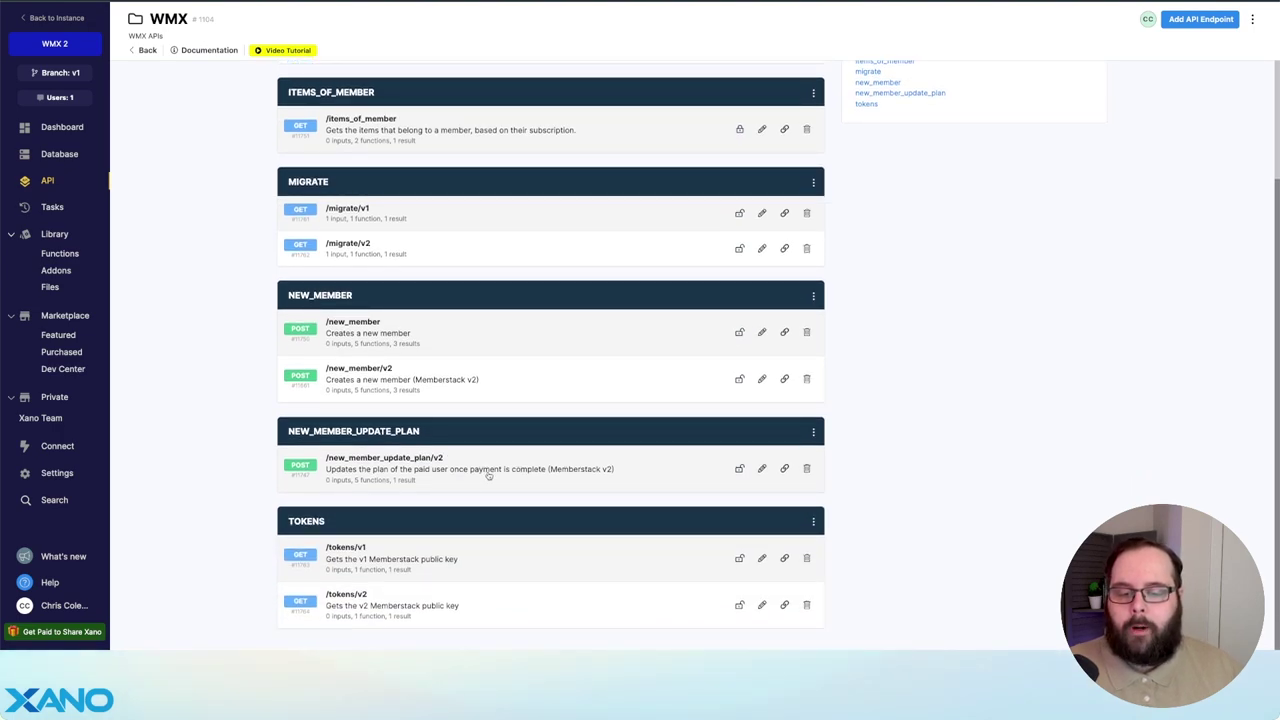
left_click(537, 477)
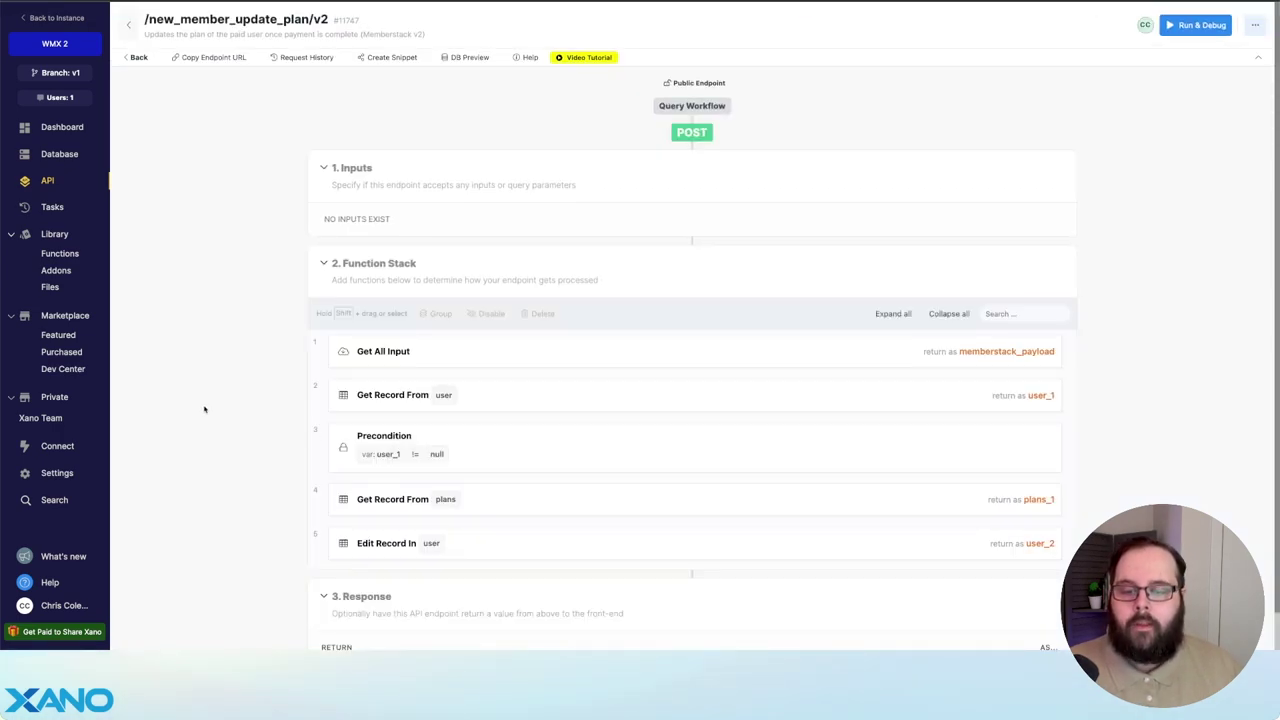
scroll(204, 409, "down", 1)
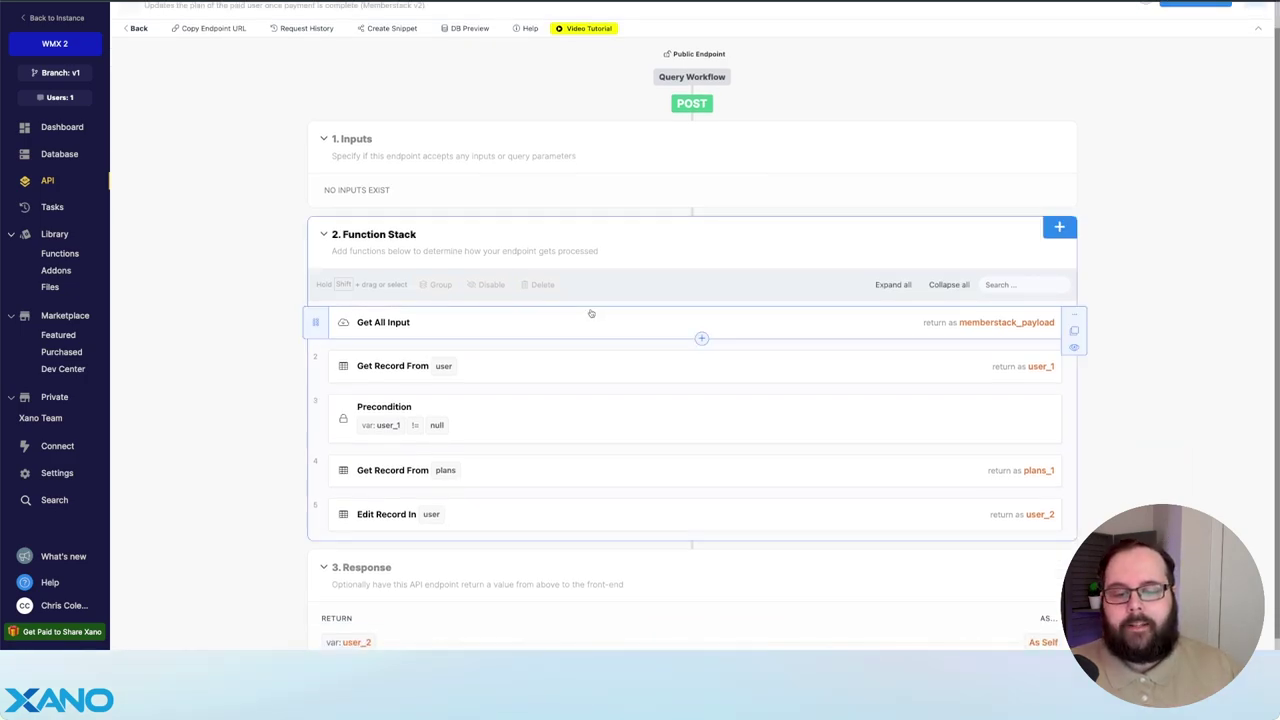
left_click(571, 368)
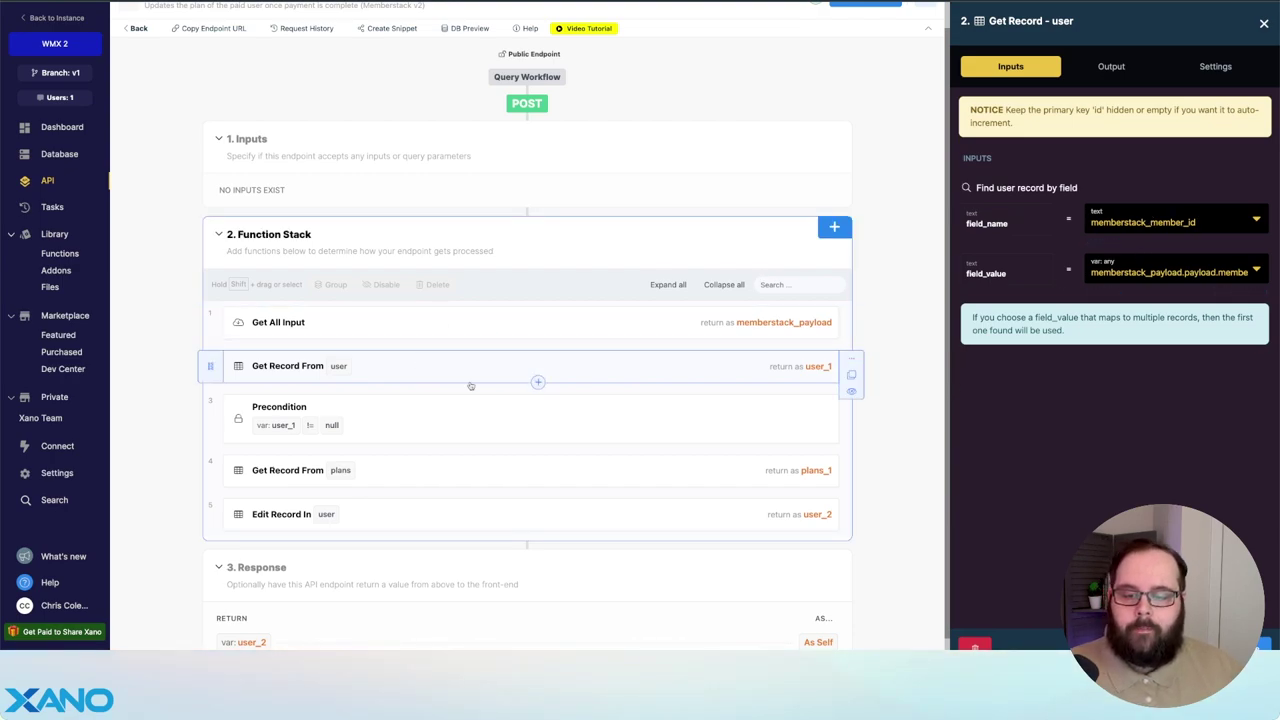
left_click(486, 423)
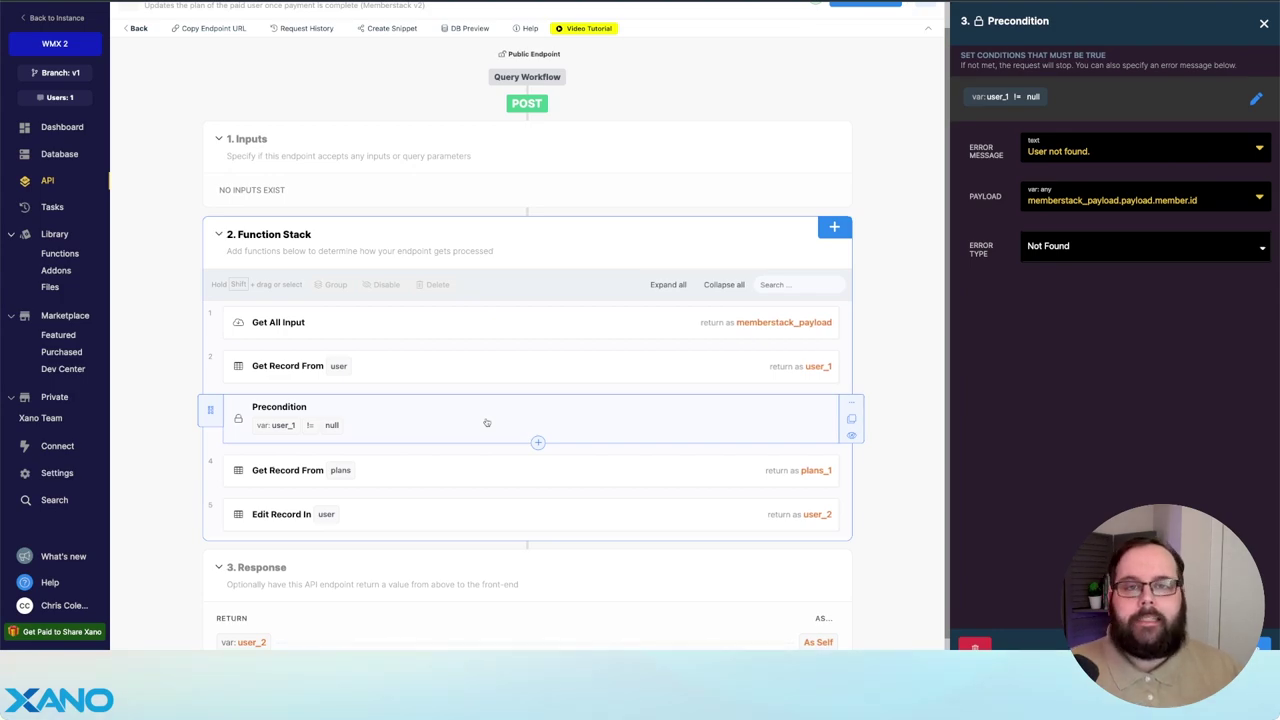
left_click(405, 469)
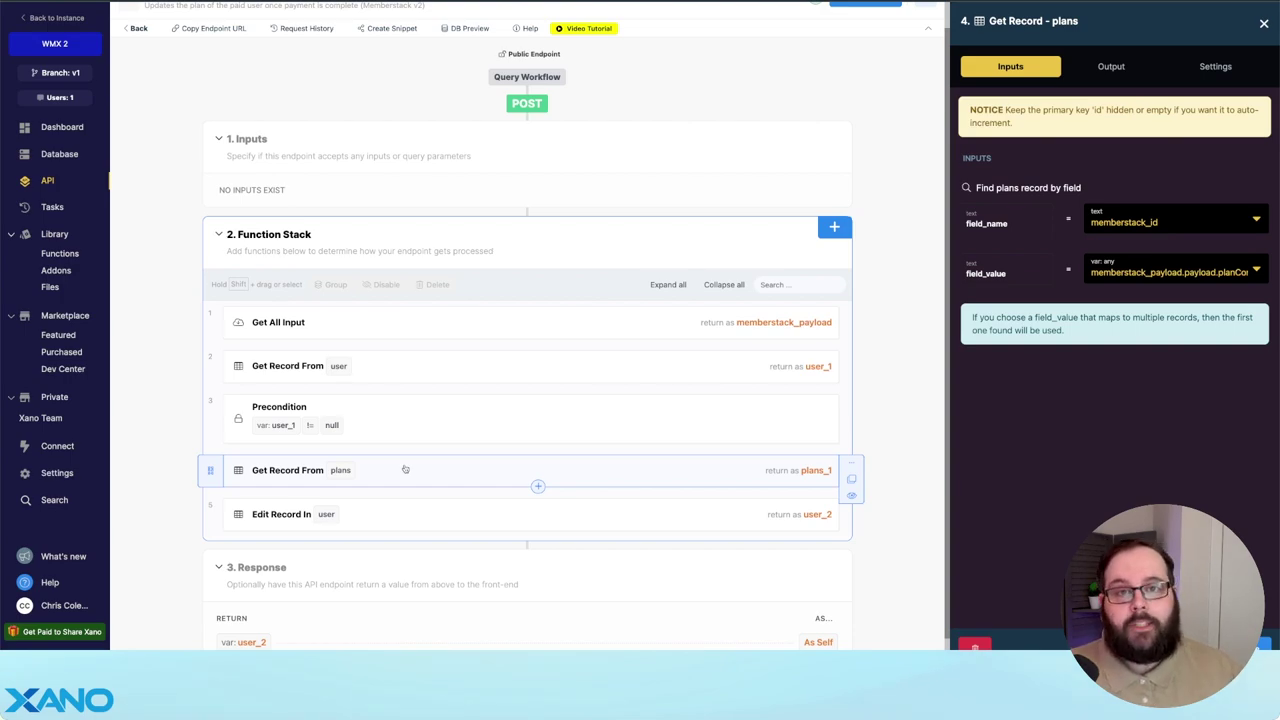
left_click(426, 511)
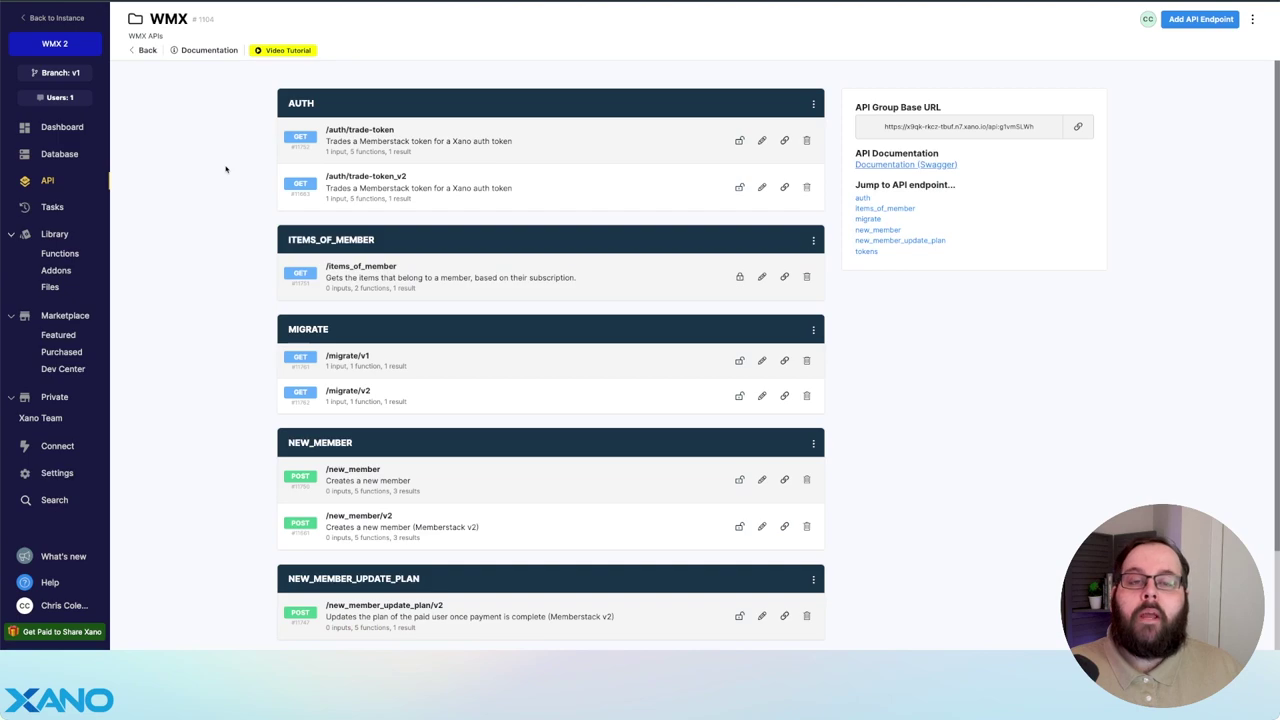
- Inspect the JWS Decode step of /auth/trade-token_v2, then bring up the published site link's options
left_click(546, 197)
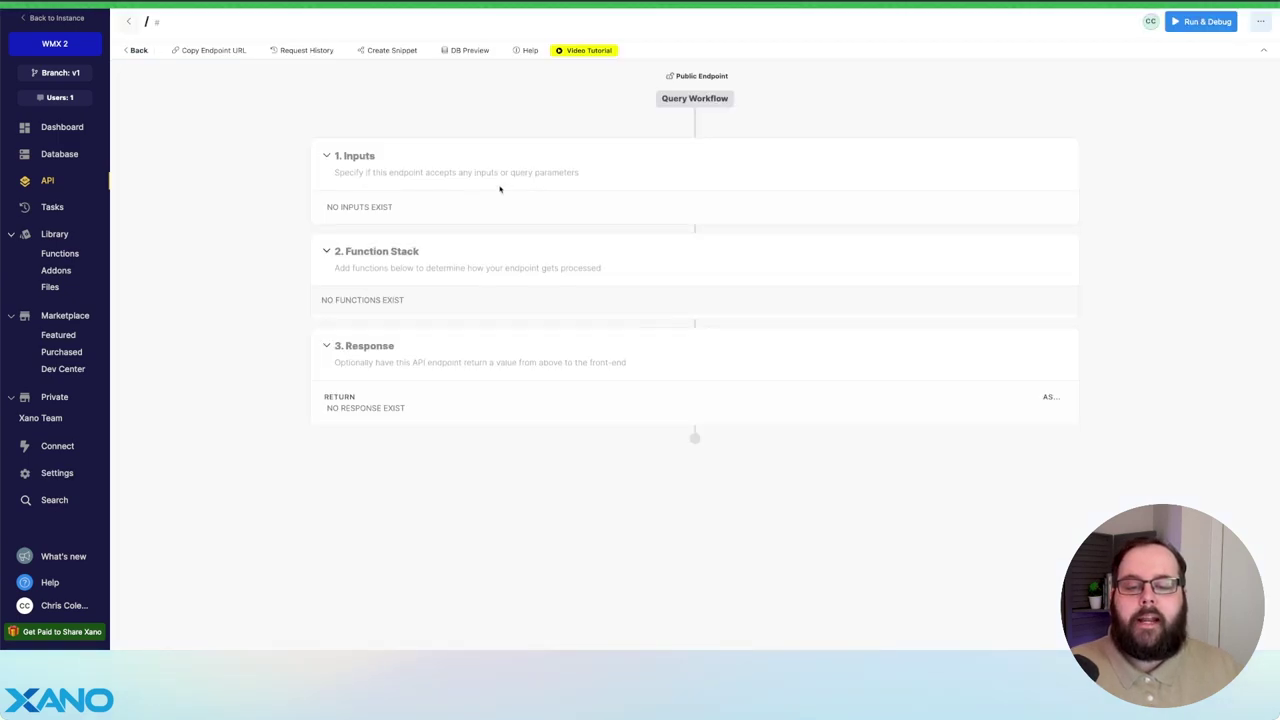
scroll(206, 217, "down", 2)
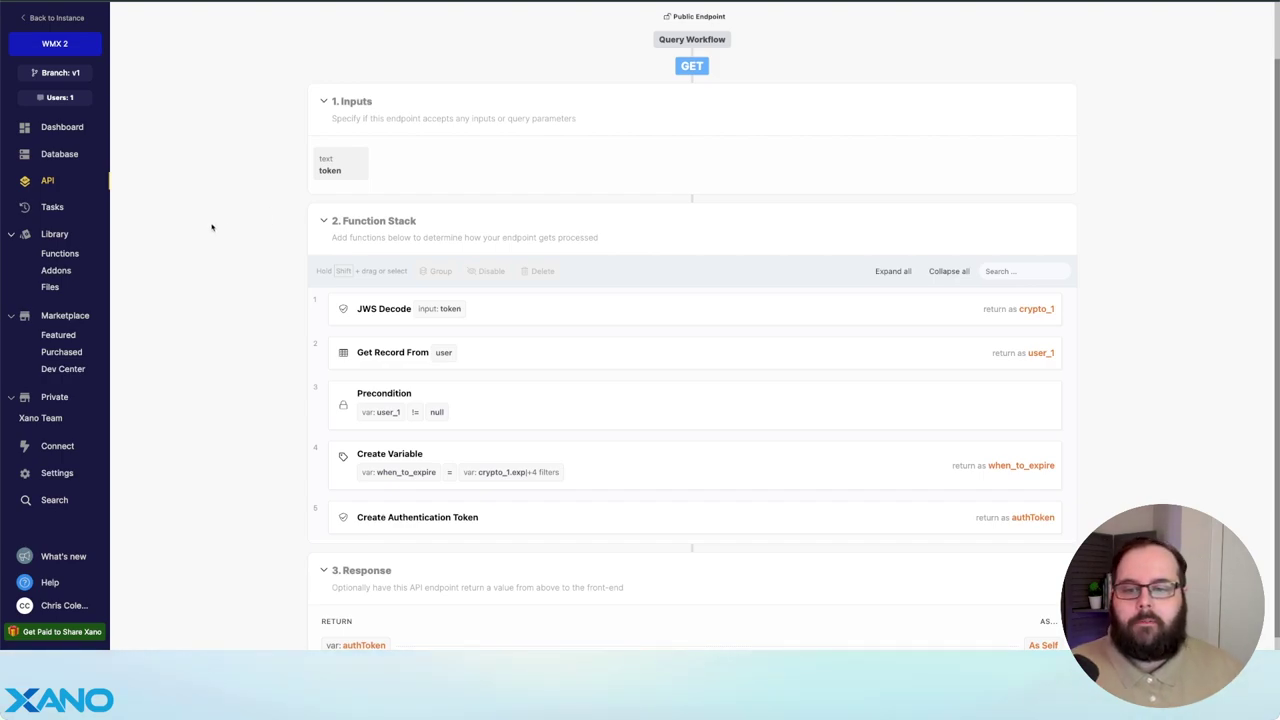
scroll(210, 225, "down", 1)
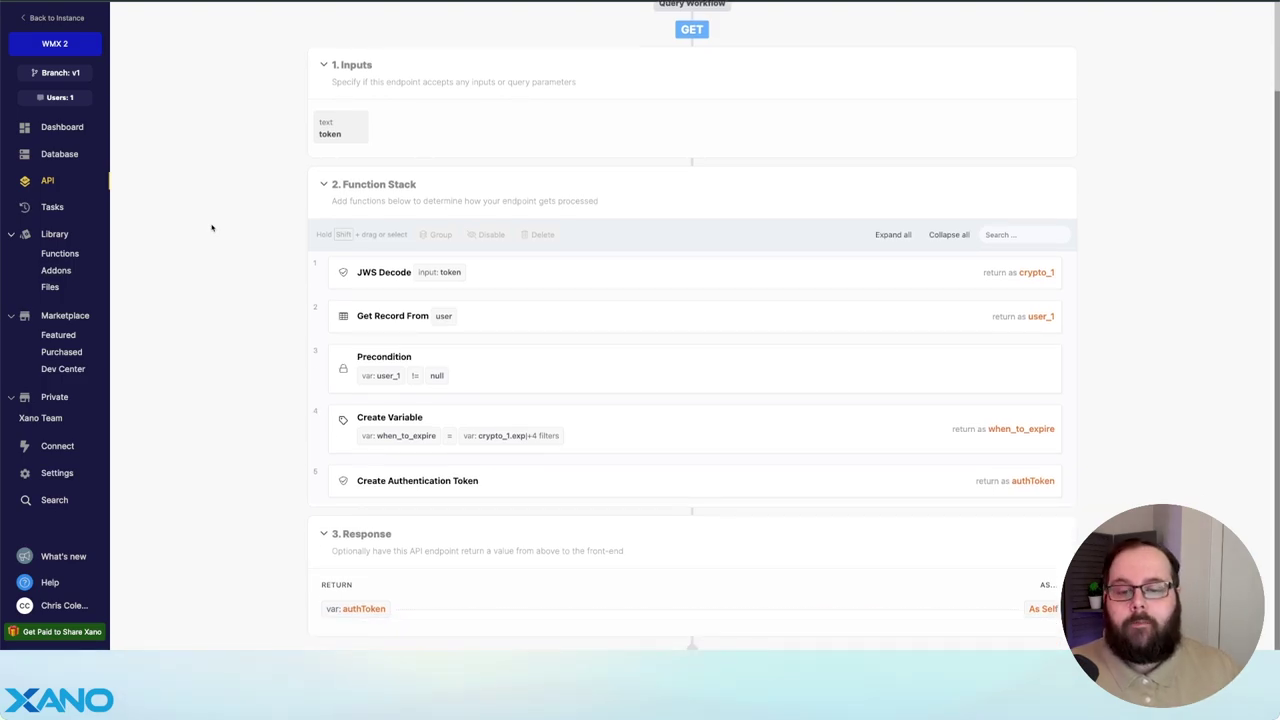
left_click(634, 271)
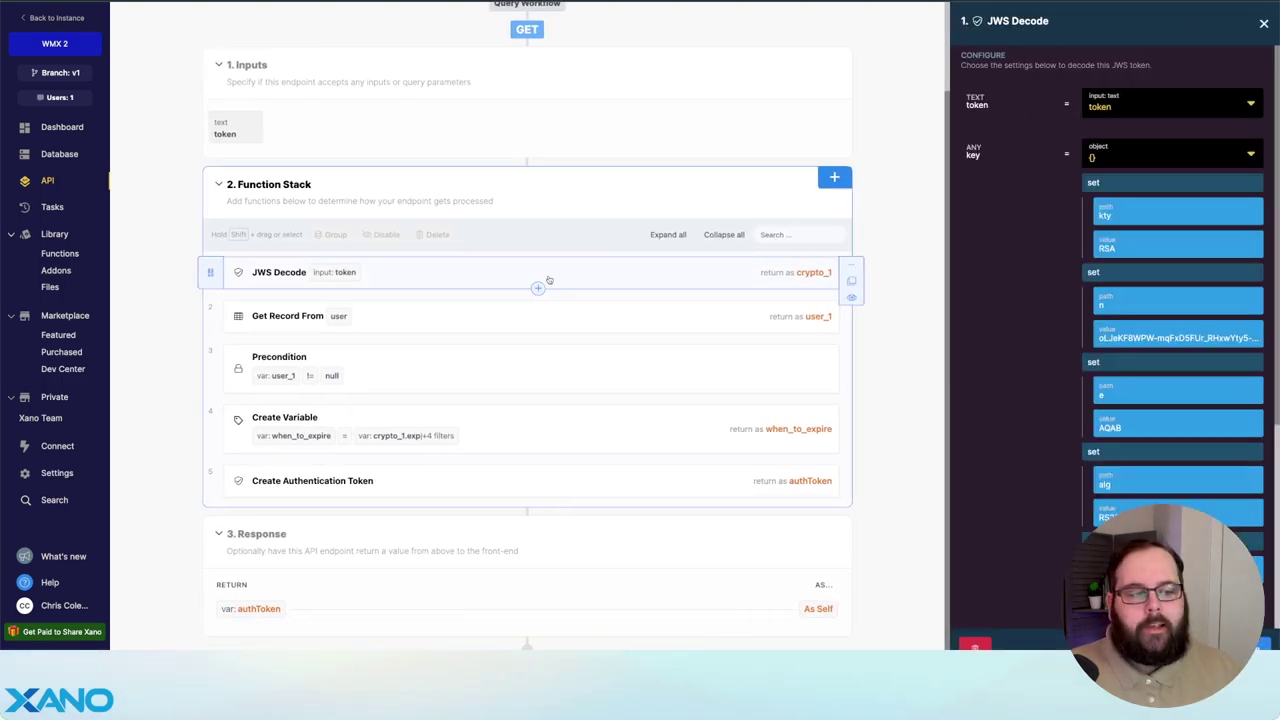
scroll(997, 277, "down", 1)
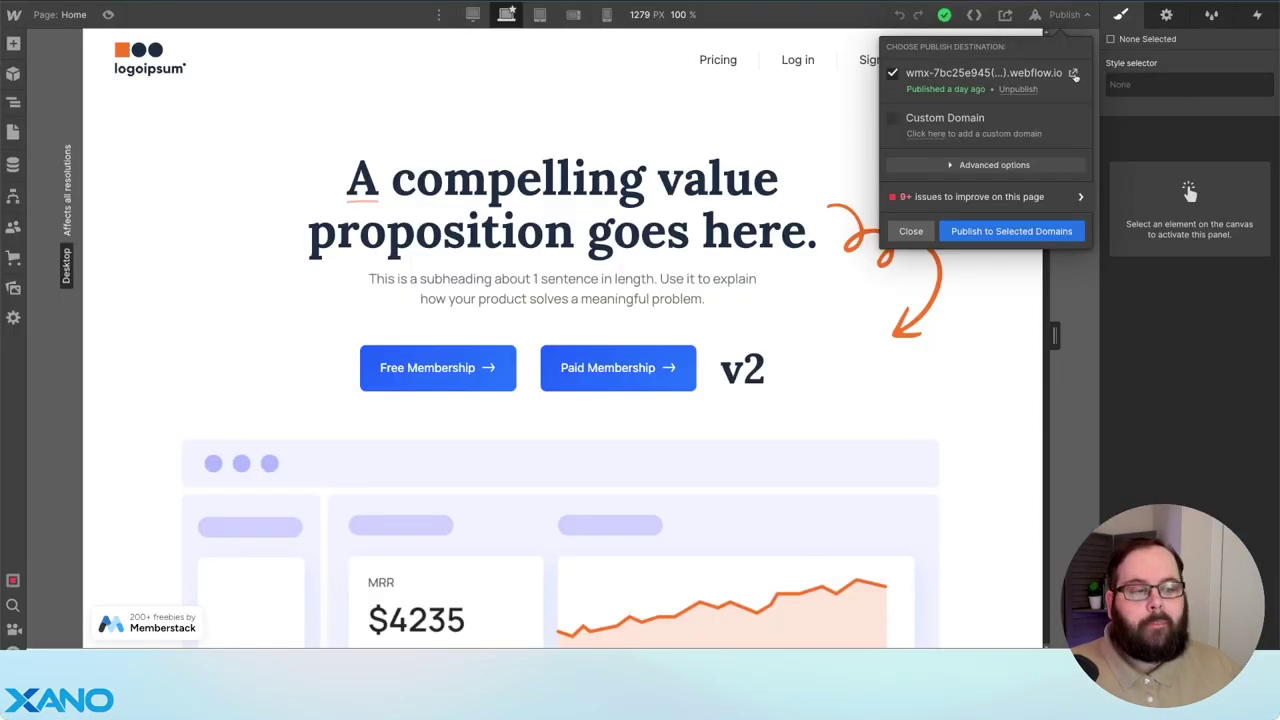
right_click(1074, 74)
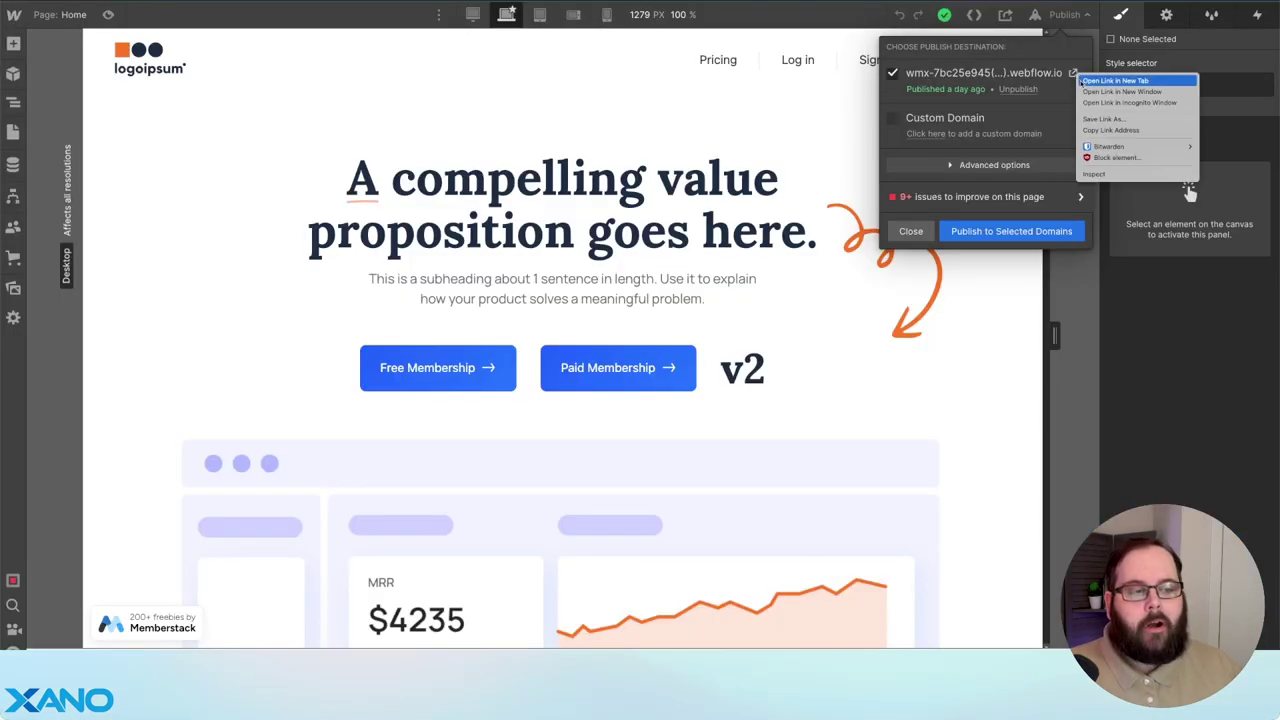
- Register a new Paid Membership test member on the published site and pay $1.00 with the Stripe test card
left_click(1129, 102)
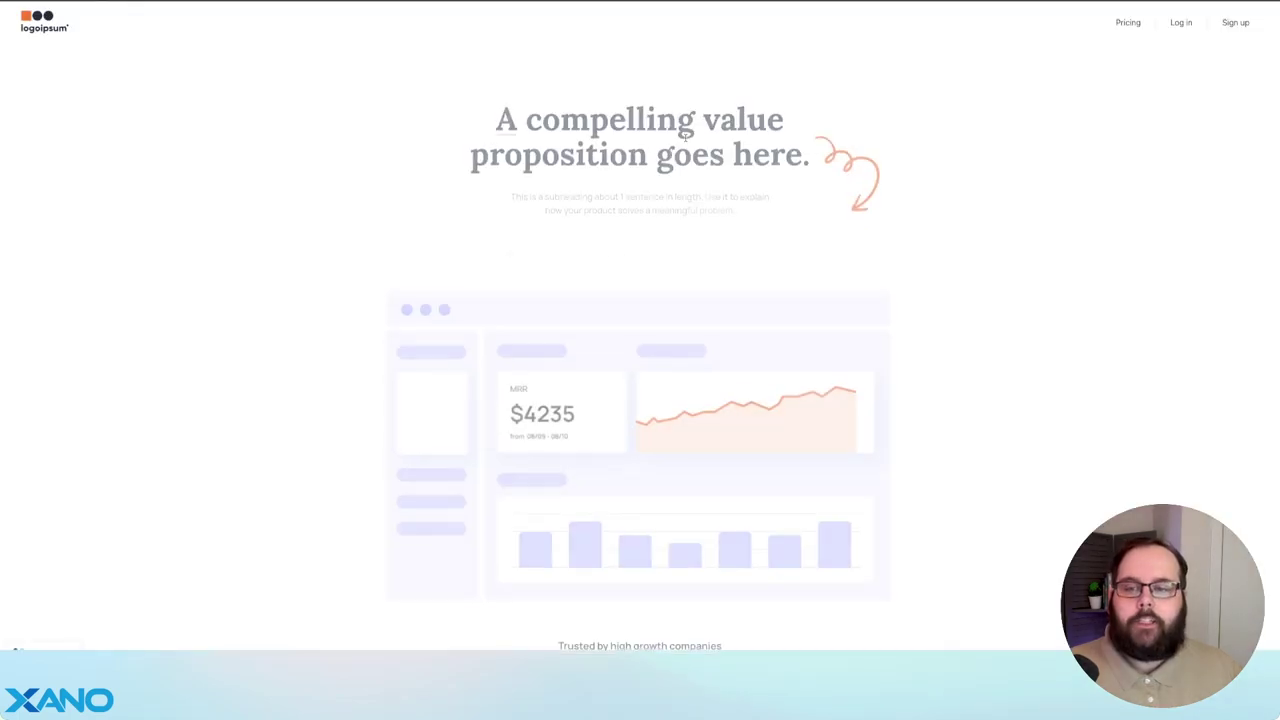
left_click(663, 226)
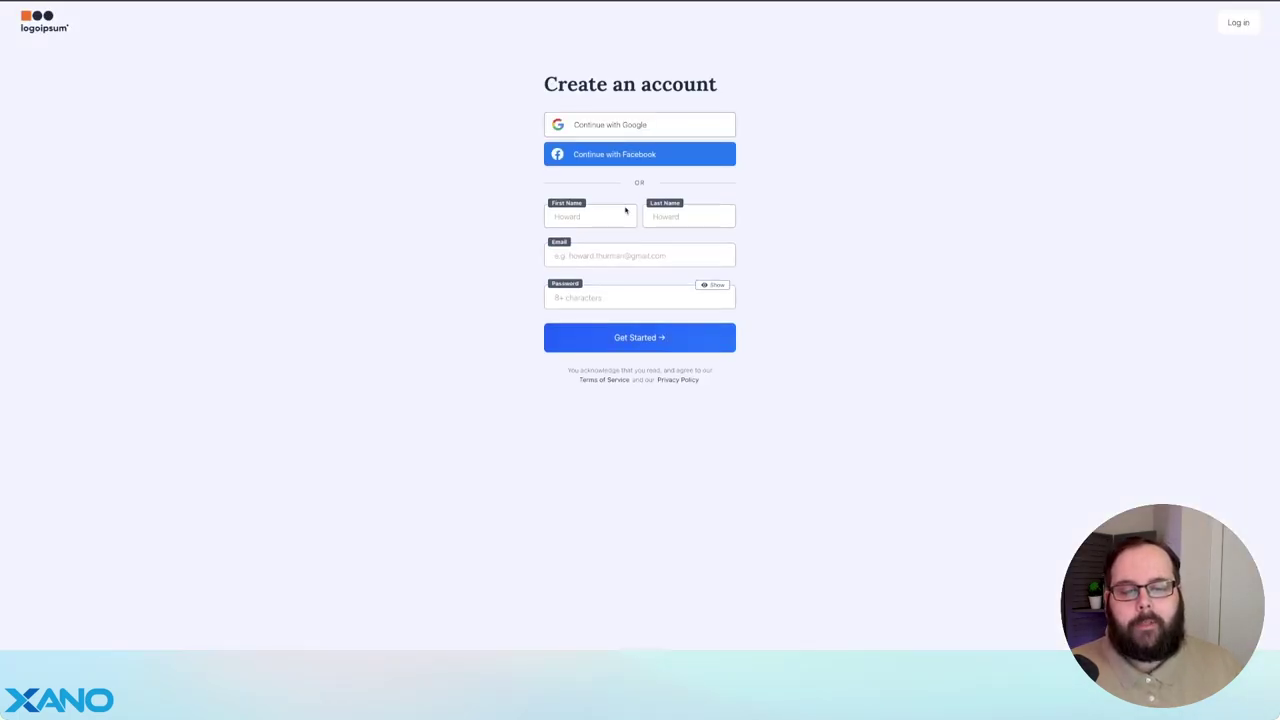
left_click(600, 212)
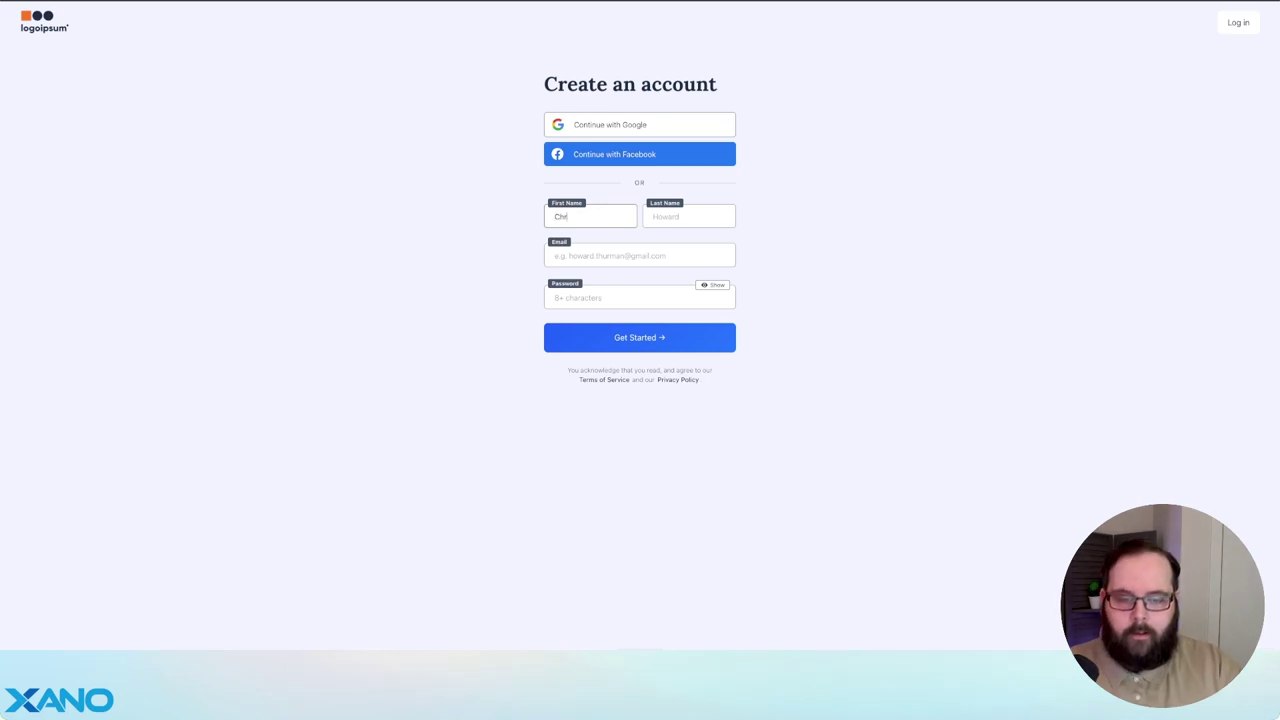
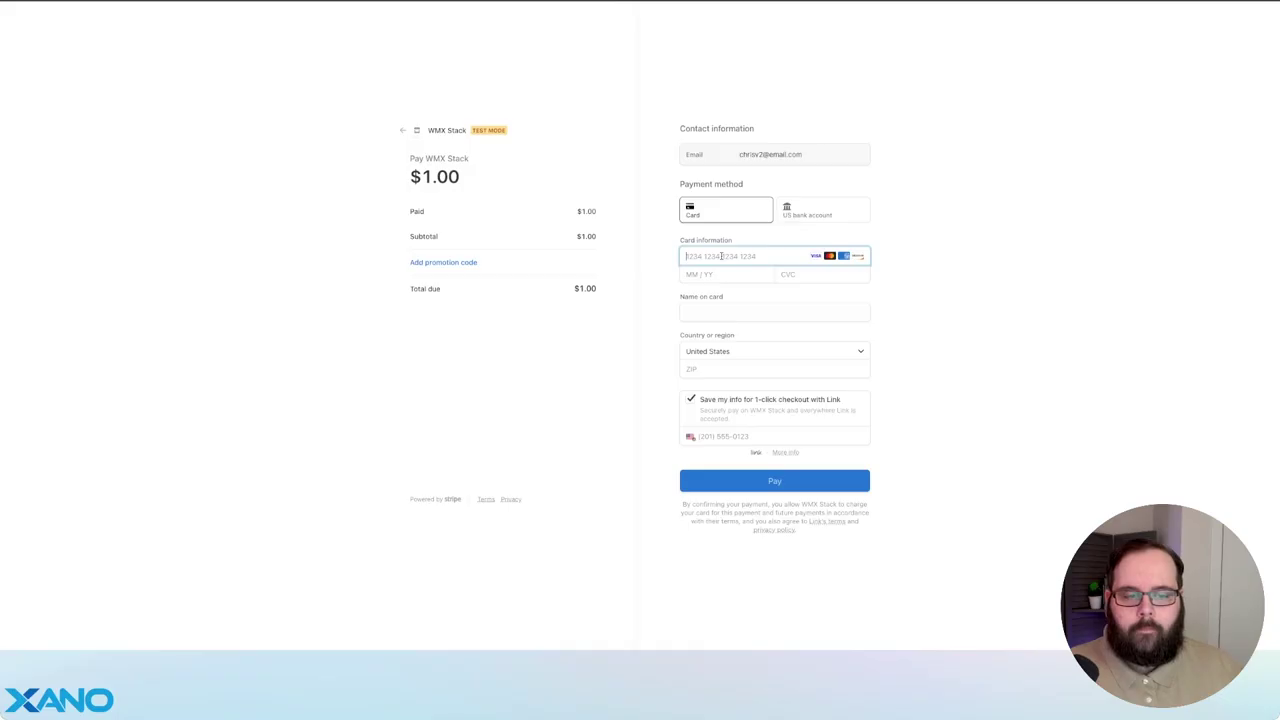
type("42424")
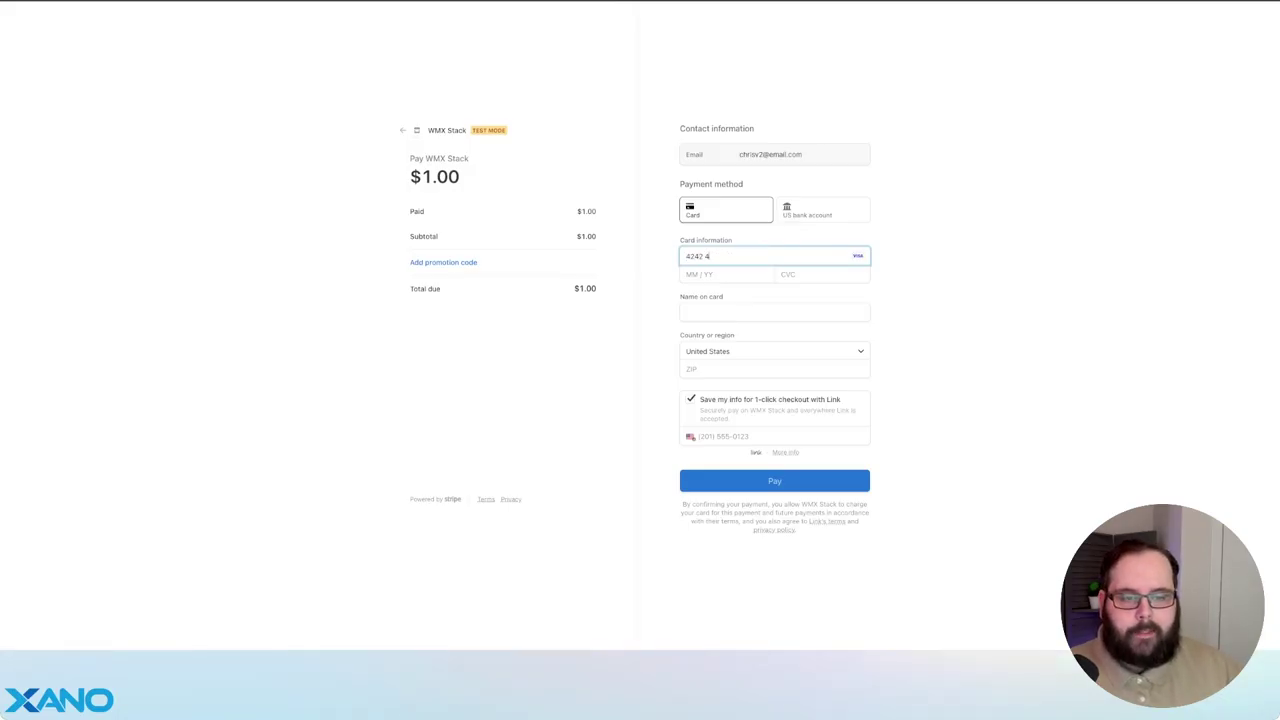
left_click(775, 452)
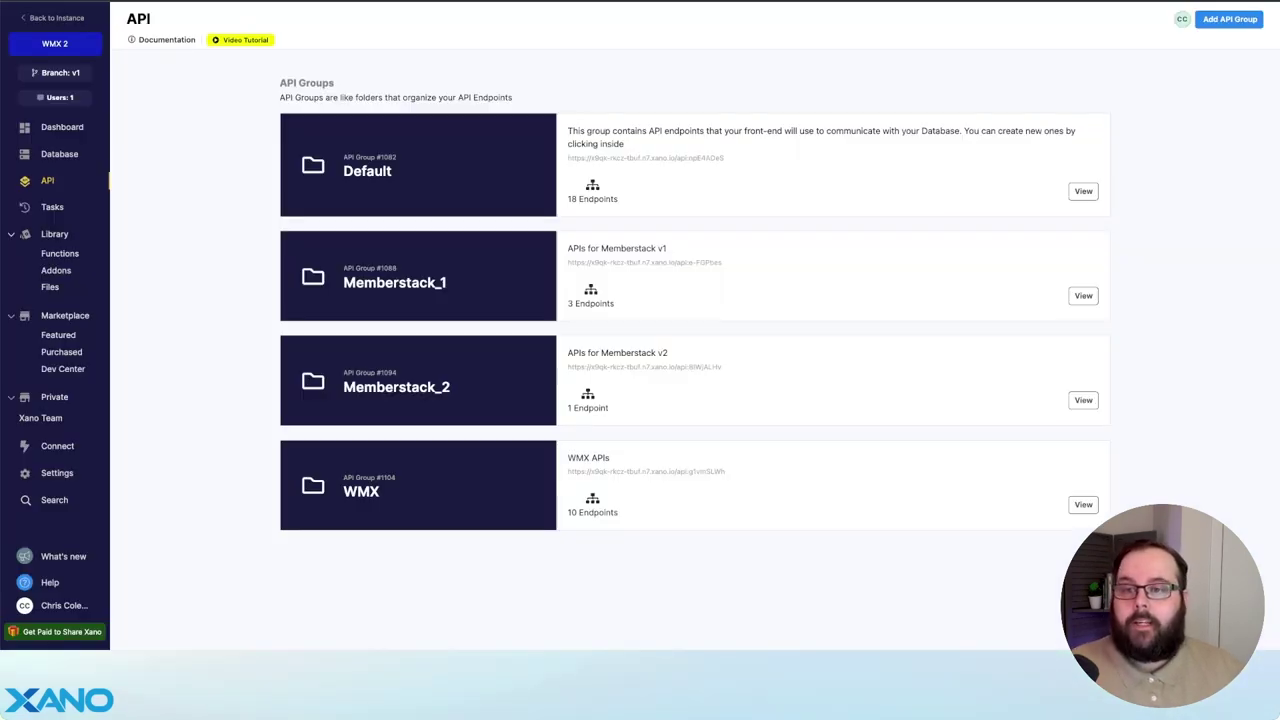
- Check the new record in Xano's user table, then review Webflow's Members CMS collection
left_click(59, 154)
left_click(752, 307)
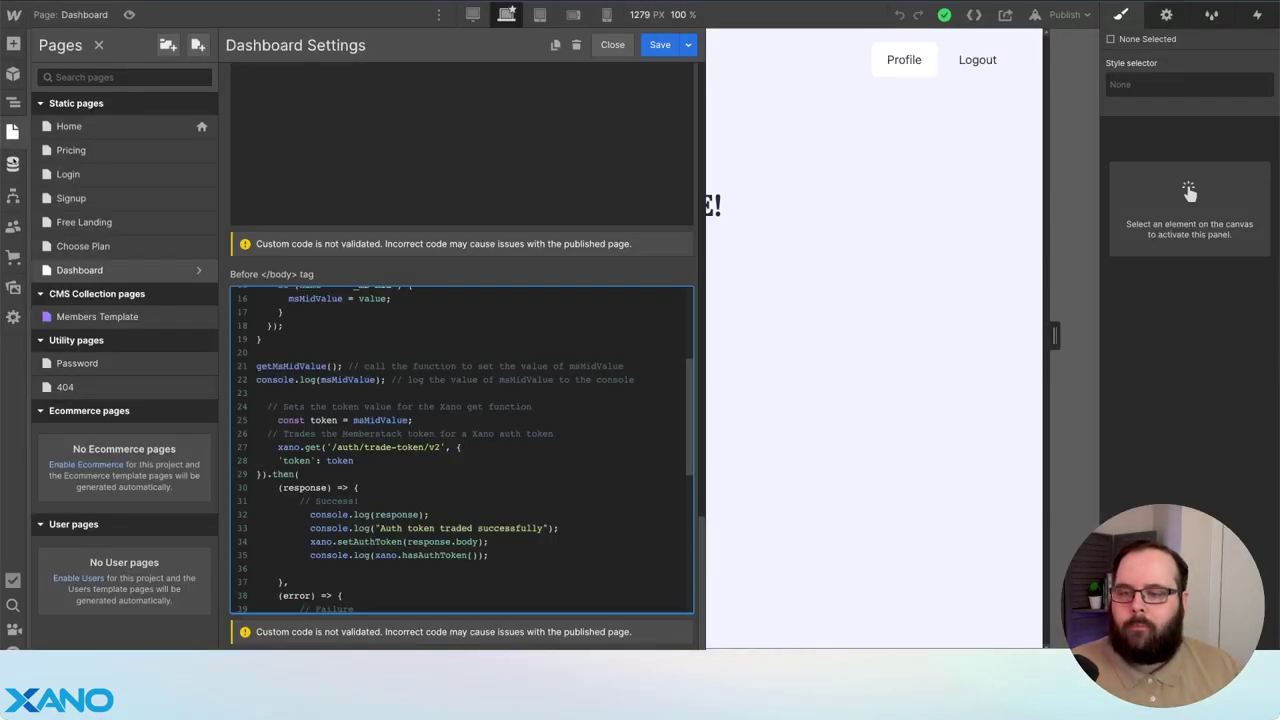
left_click(13, 164)
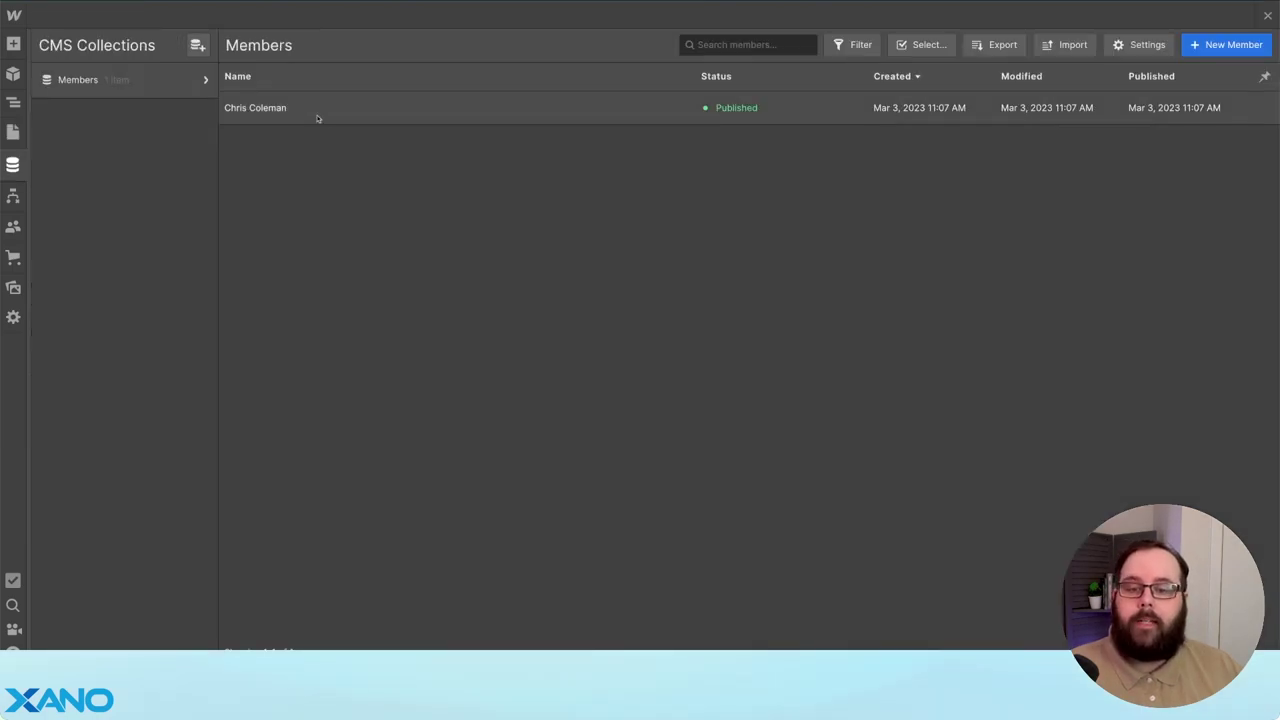
key("Escape")
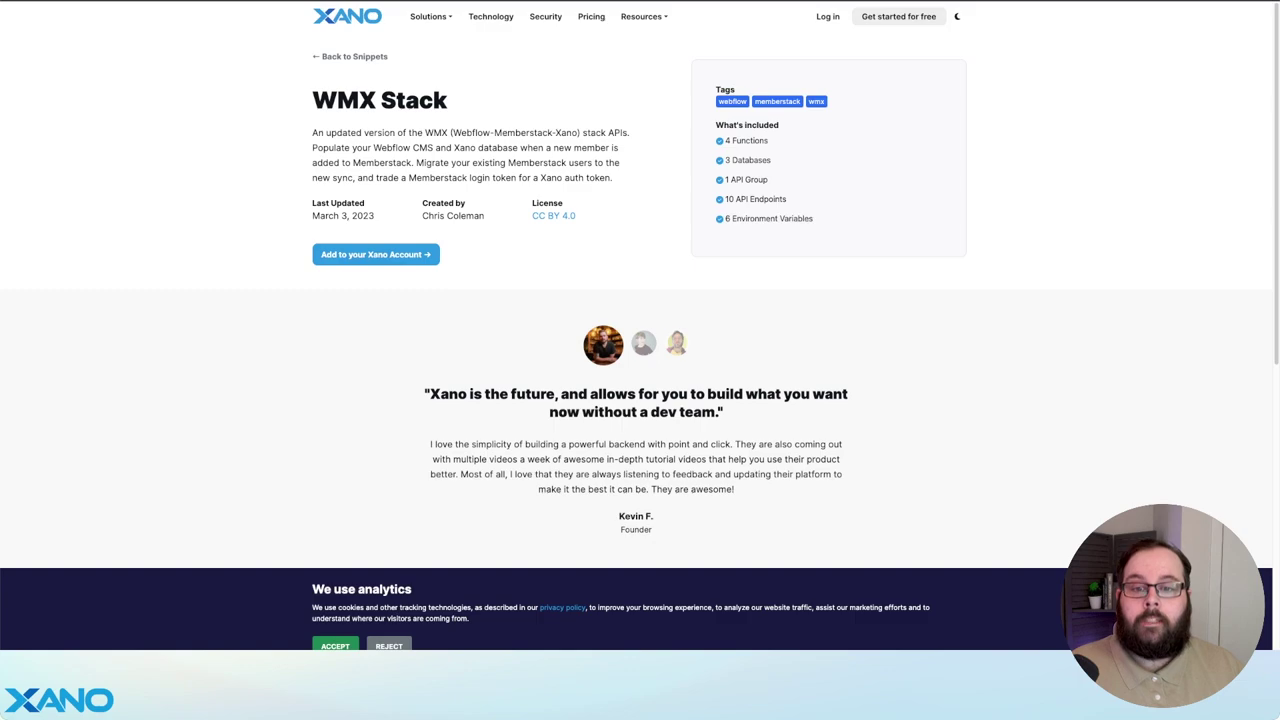
- Add the WMX Stack snippet to the Xano account on the chosen instance
left_click(412, 257)
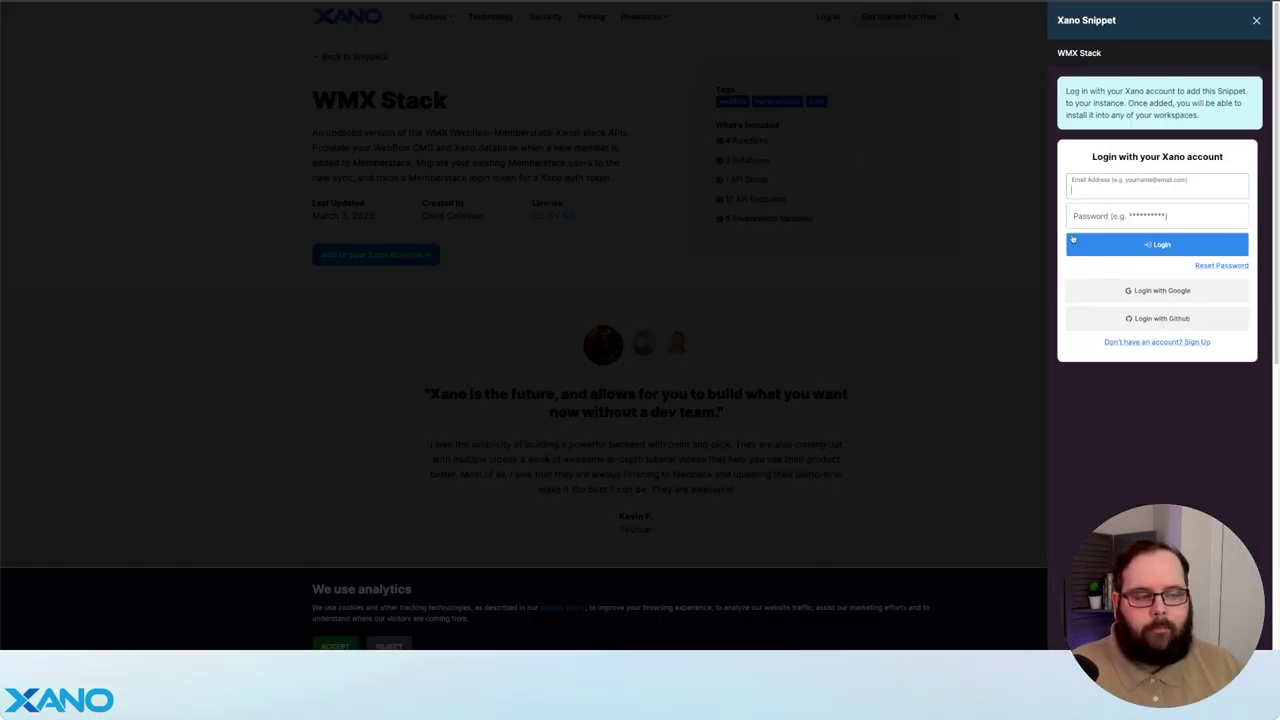
left_click(1165, 91)
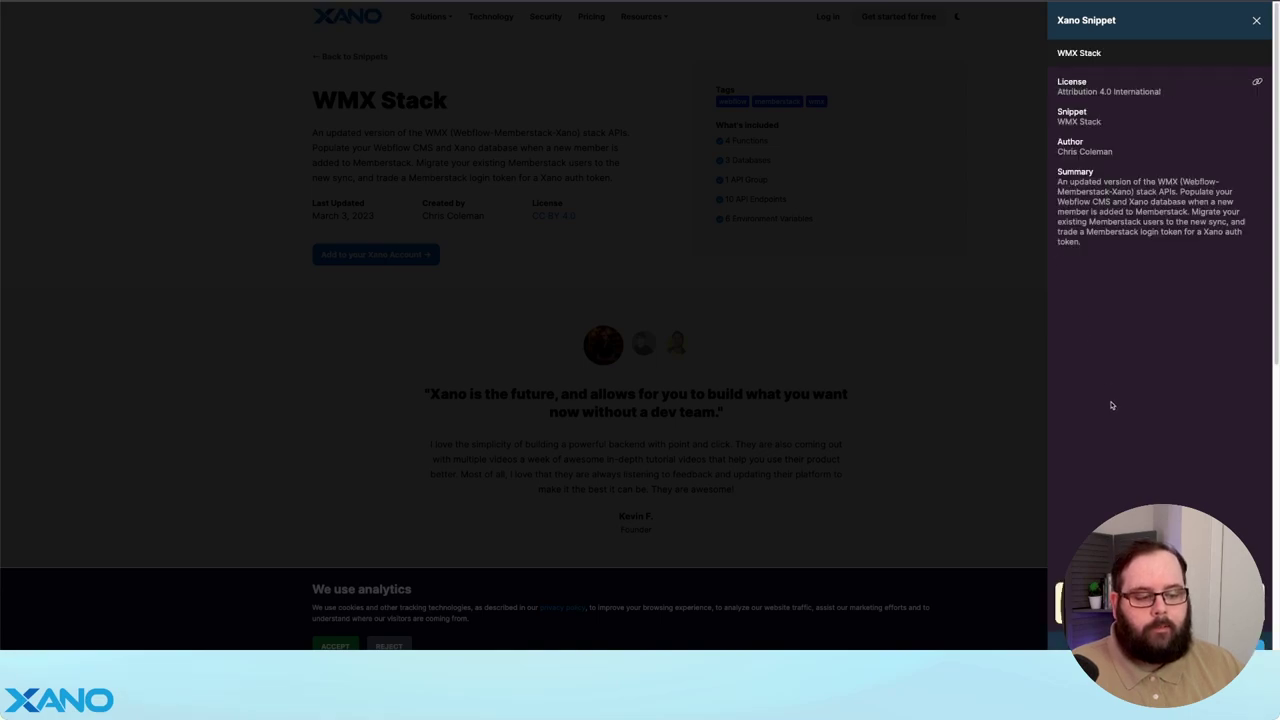
left_click(1155, 625)
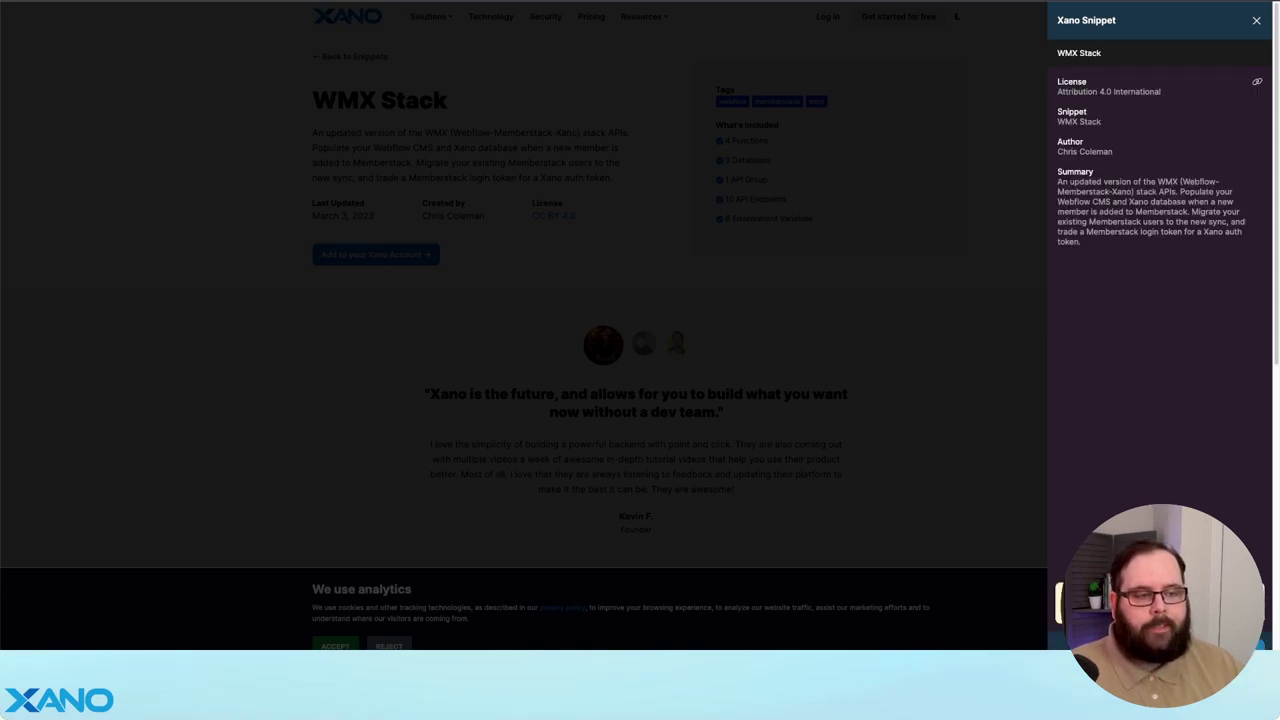
left_click(1159, 166)
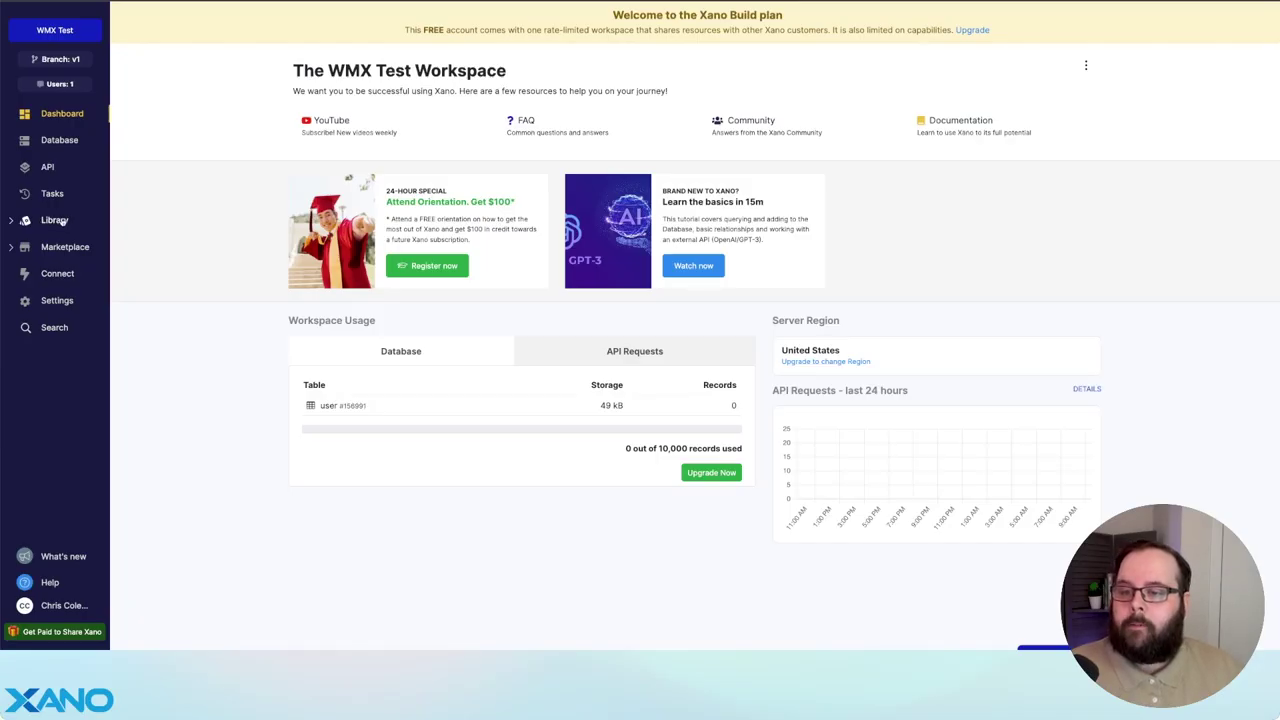
- Install WMX Stack from Marketplace > Purchased into the WMX Test workspace
left_click(70, 247)
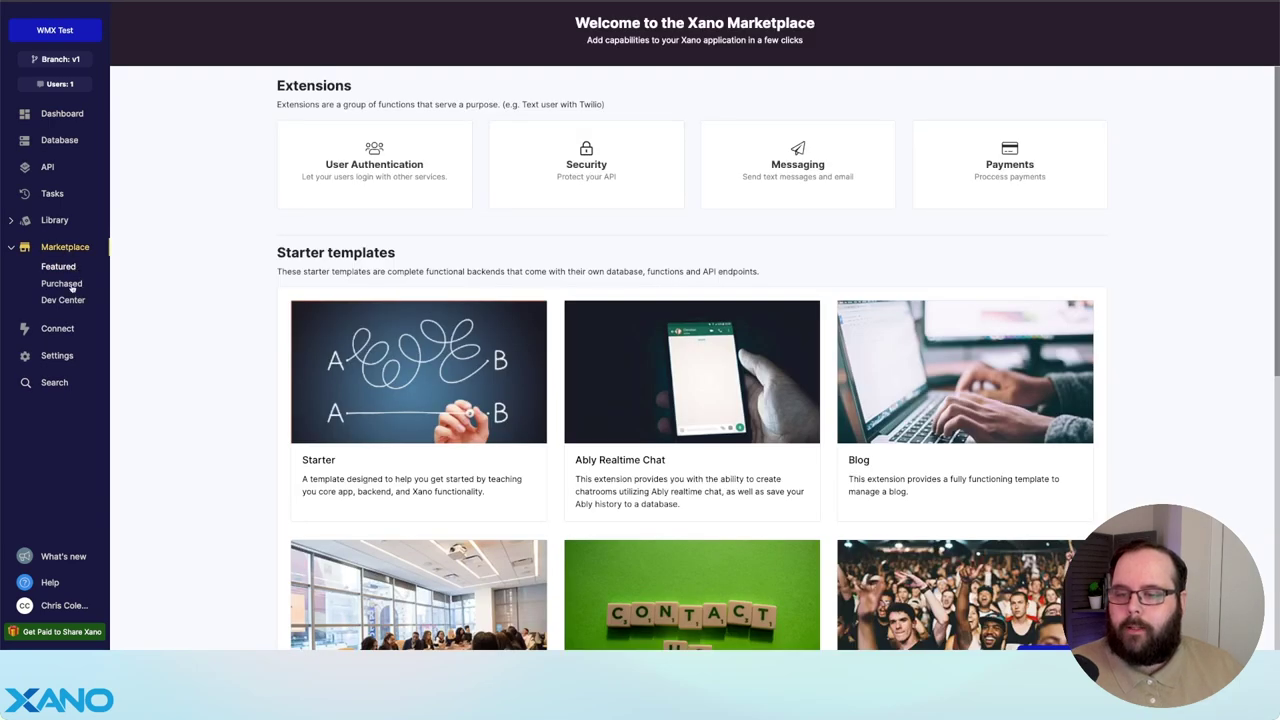
left_click(70, 285)
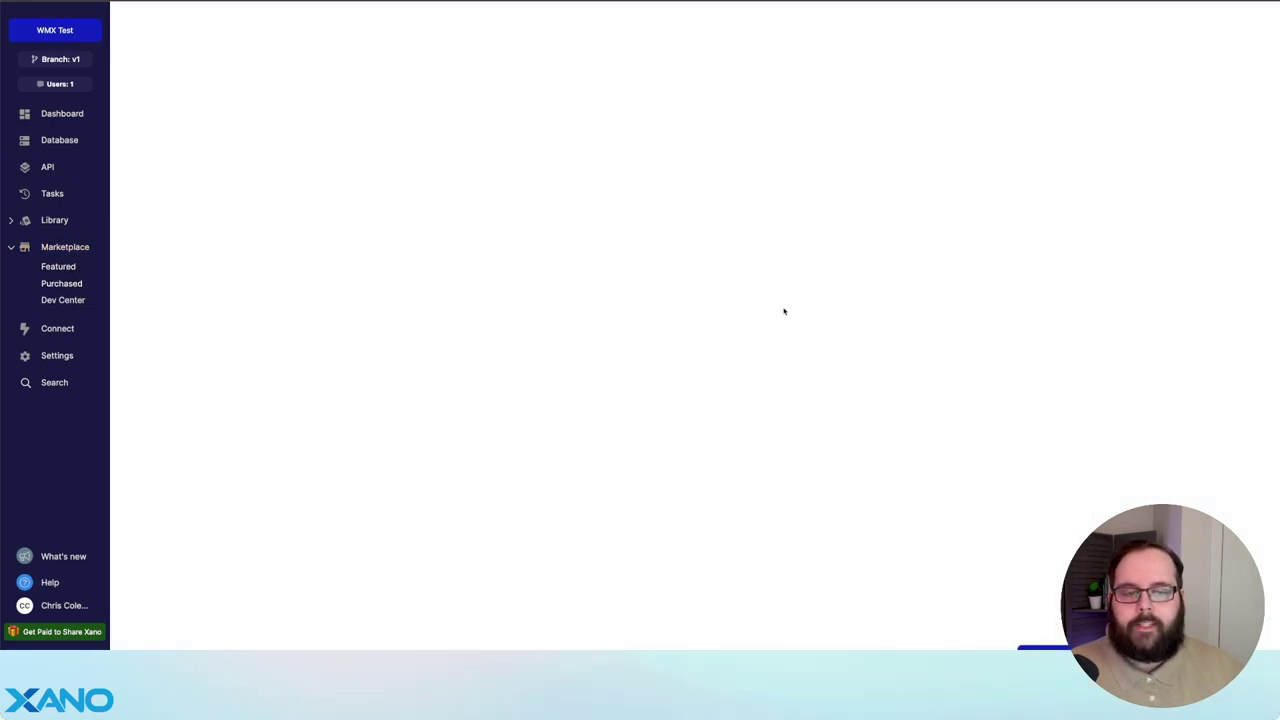
left_click(977, 168)
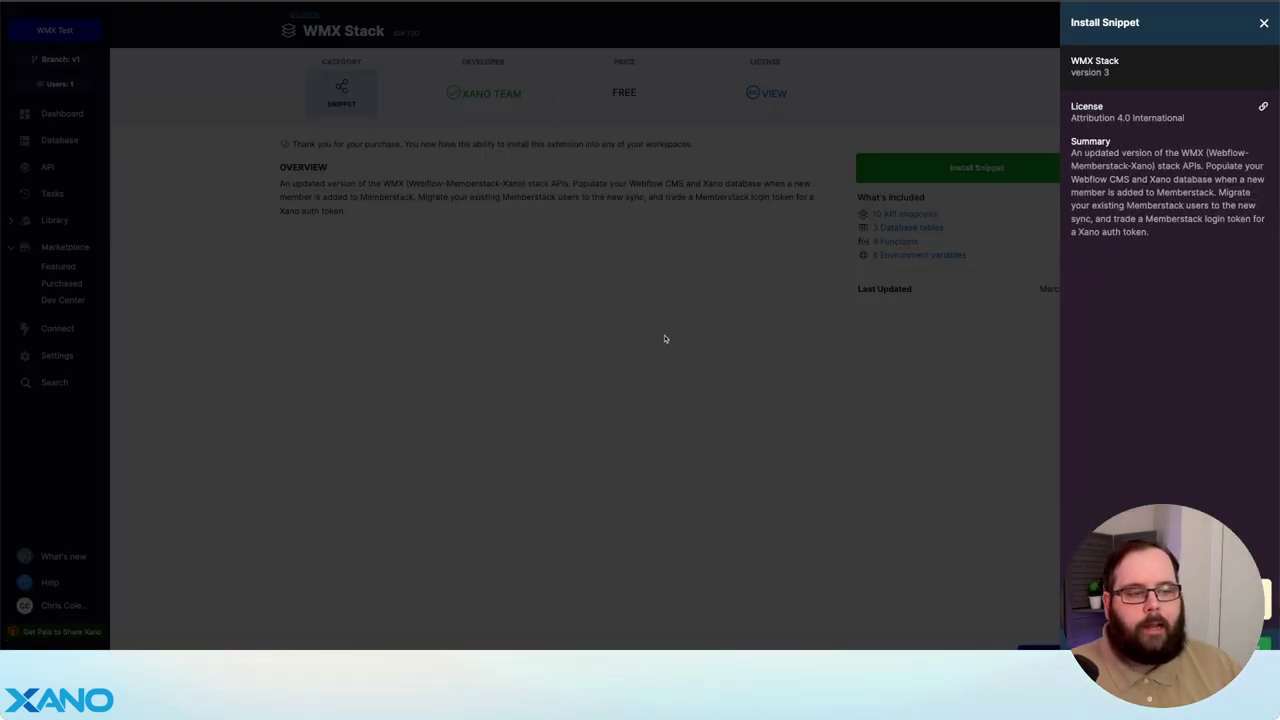
left_click(595, 255)
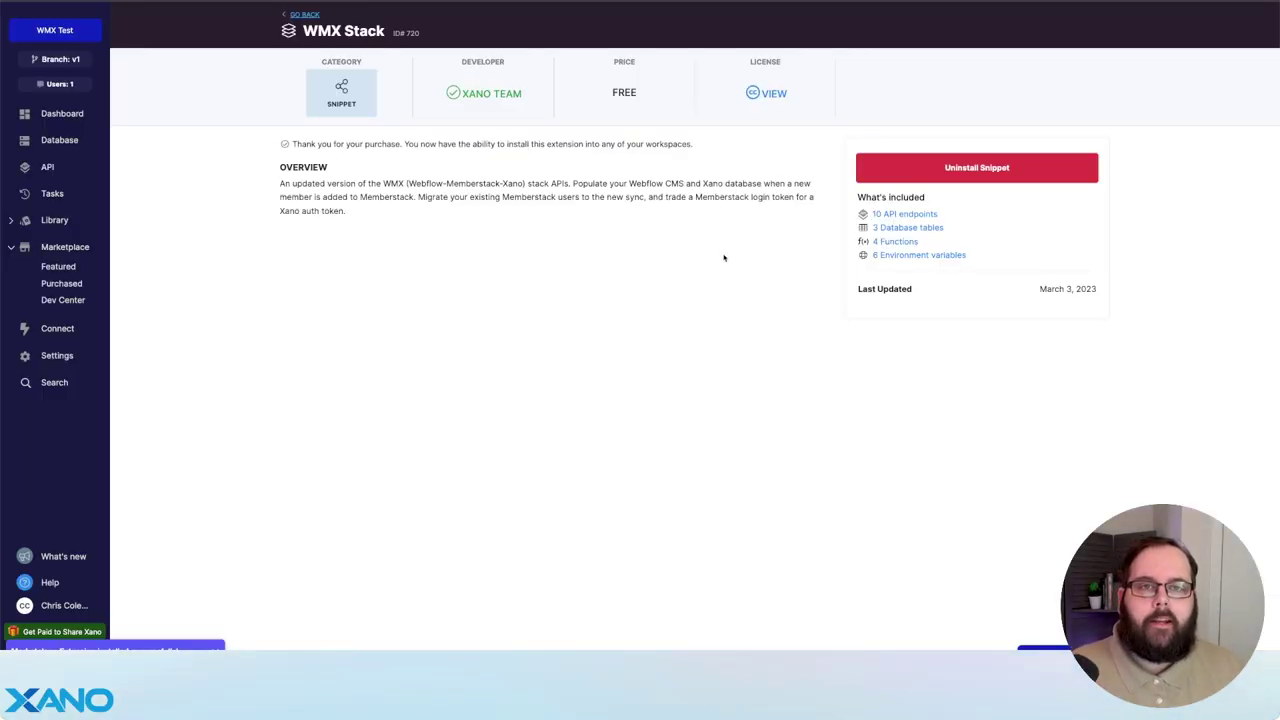
- Open the Database section and the snippet's empty plans table
left_click(907, 226)
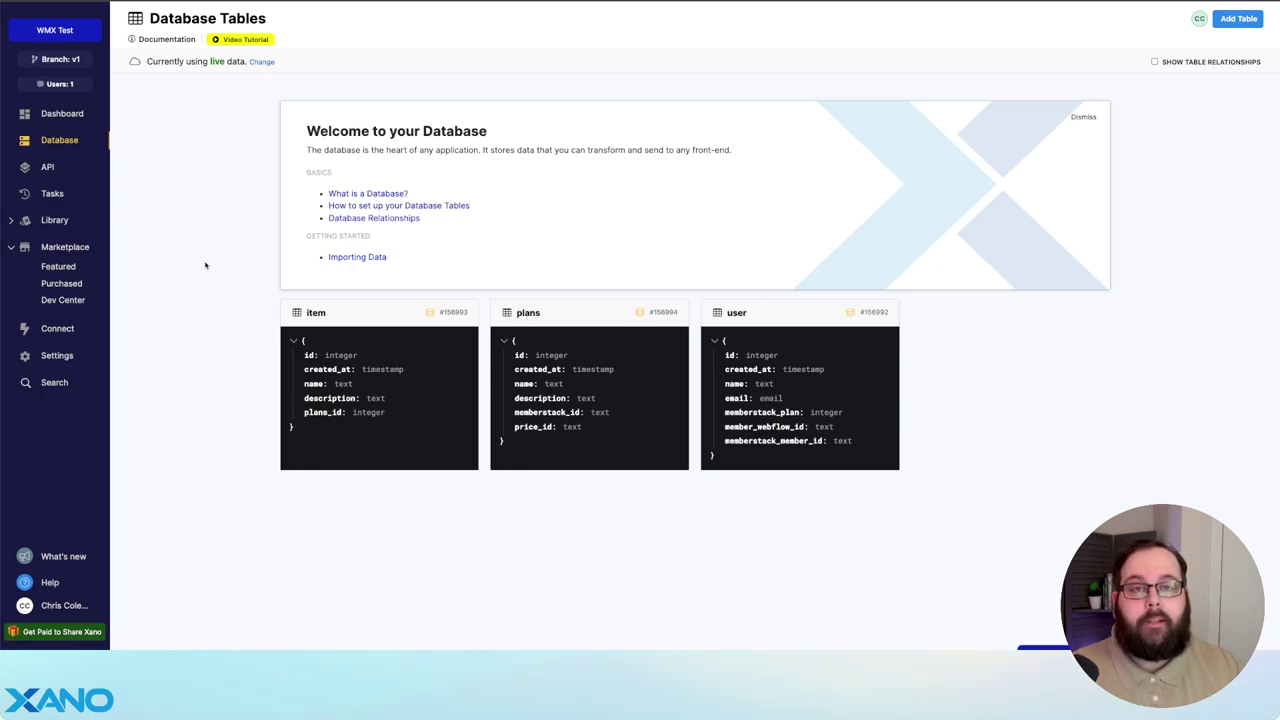
left_click(572, 312)
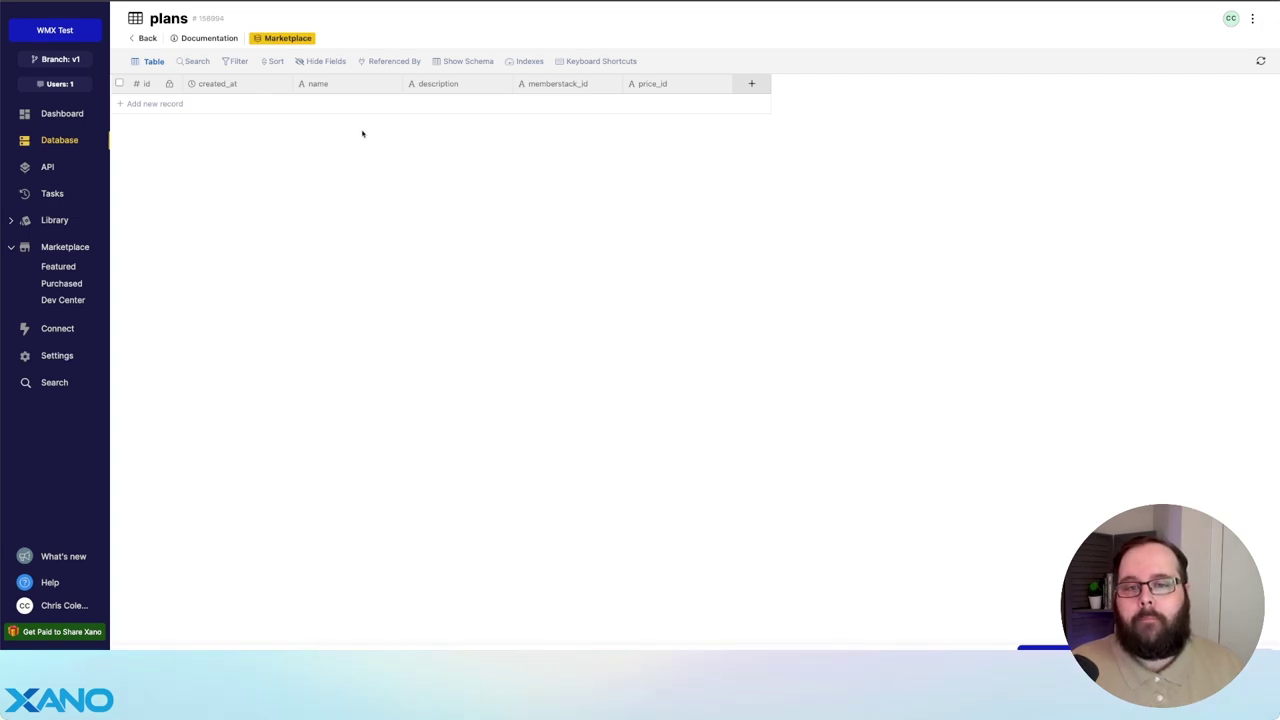
- Copy the Free plan ID from Memberstack's signup link and add Free and Paid records to the plans table
key("ctrl+alt+Left")
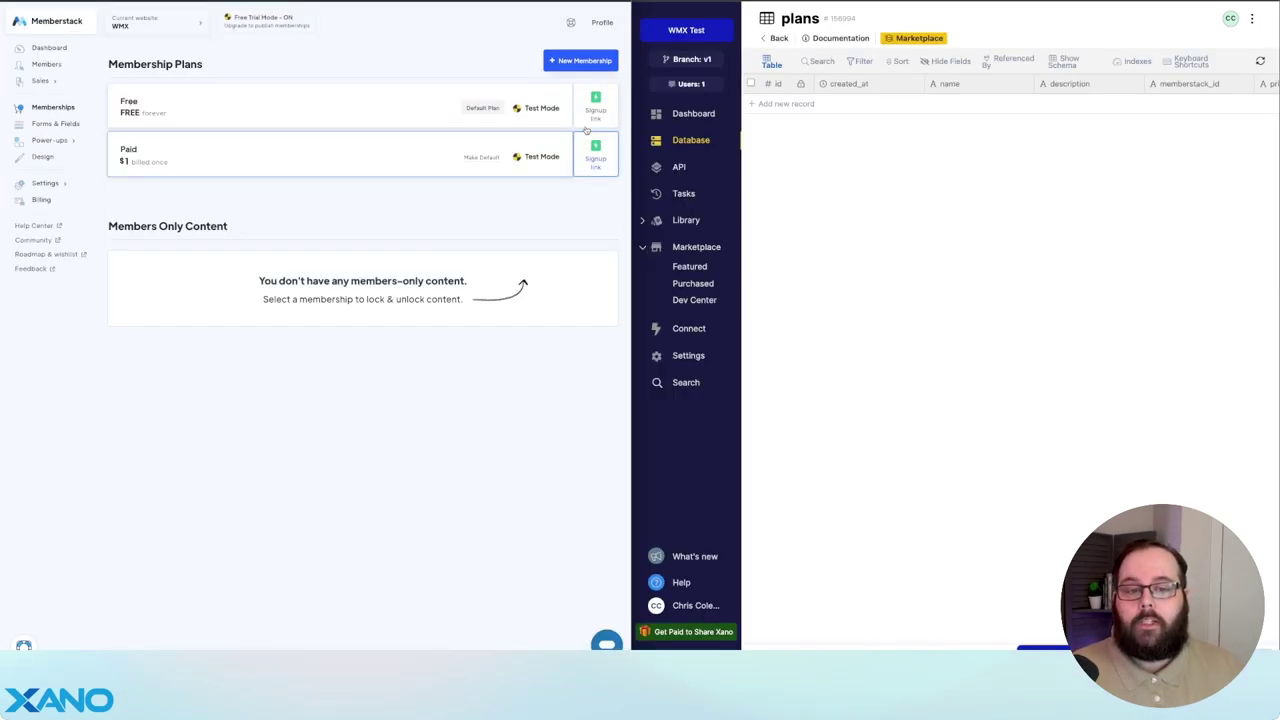
left_click(595, 100)
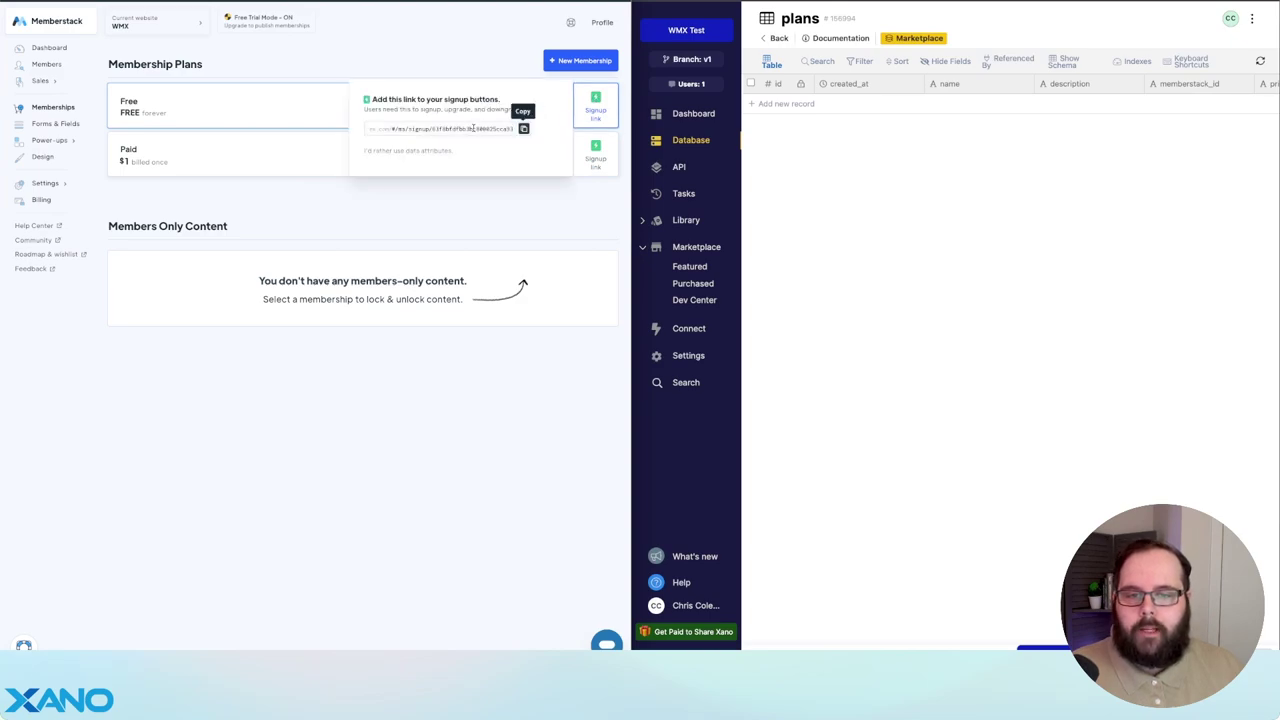
left_click(523, 128)
left_click(523, 128)
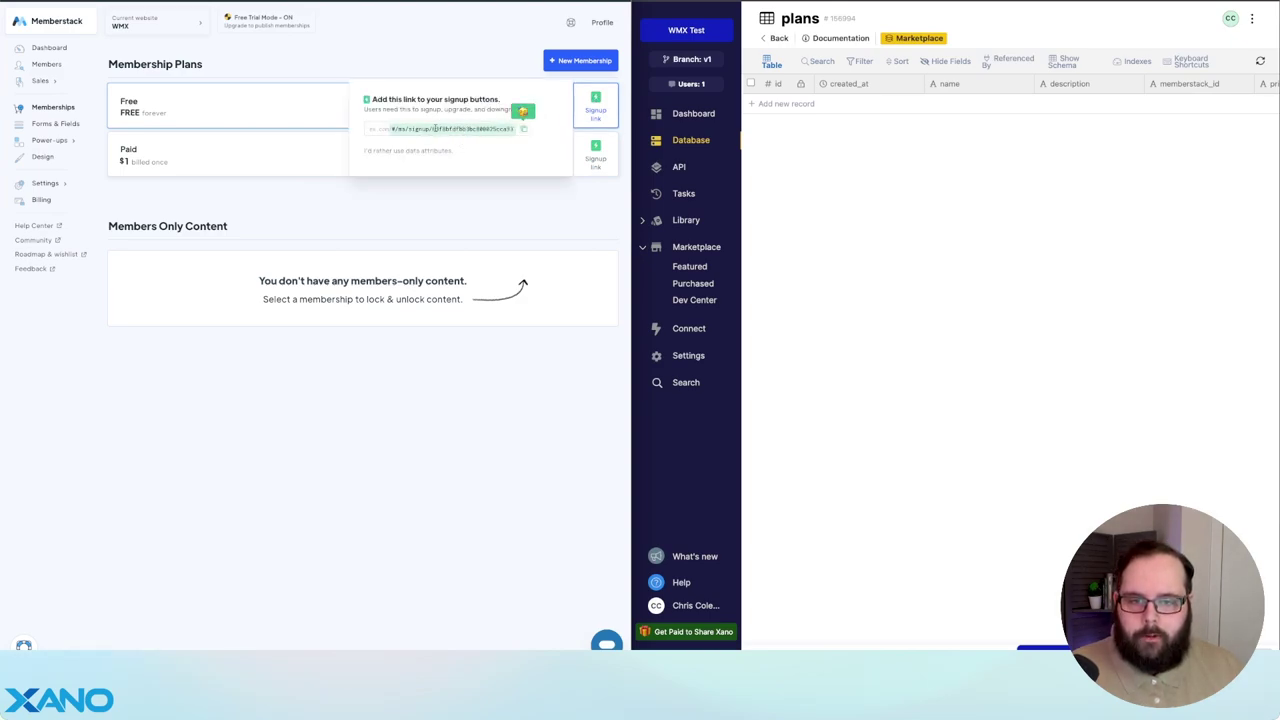
left_click_drag(432, 128, 518, 128)
left_click(984, 100)
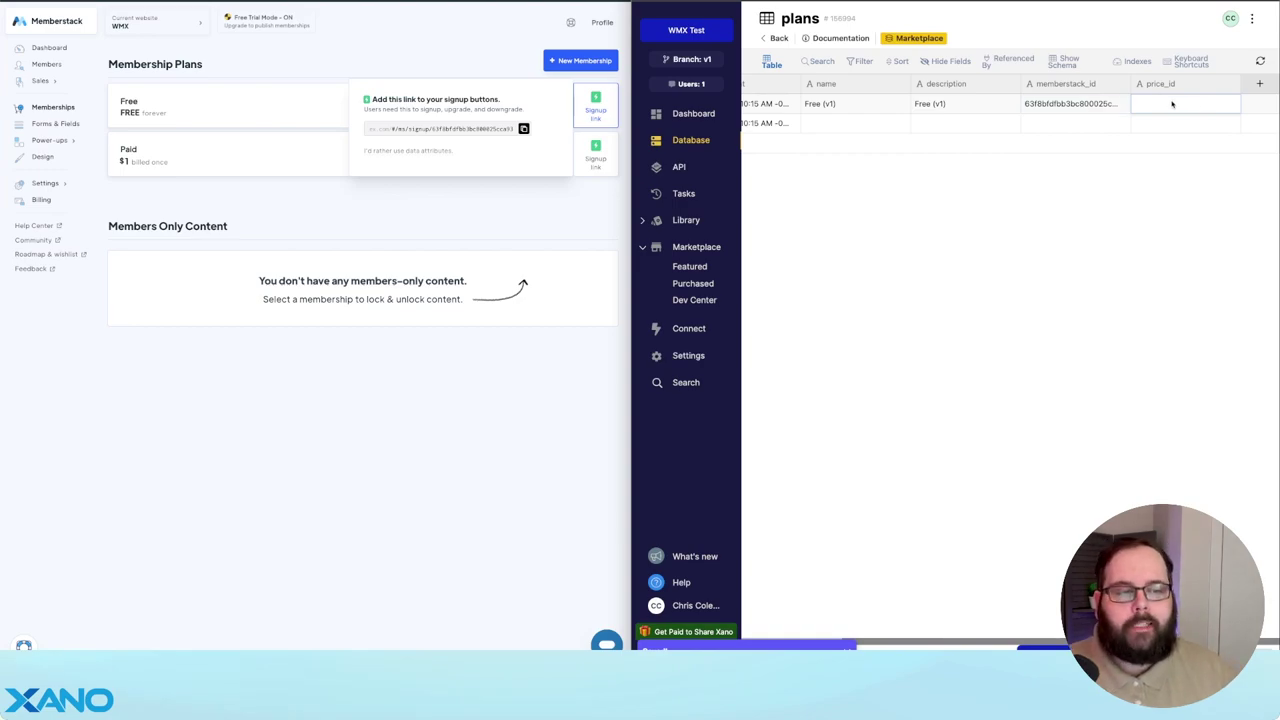
left_click(881, 125)
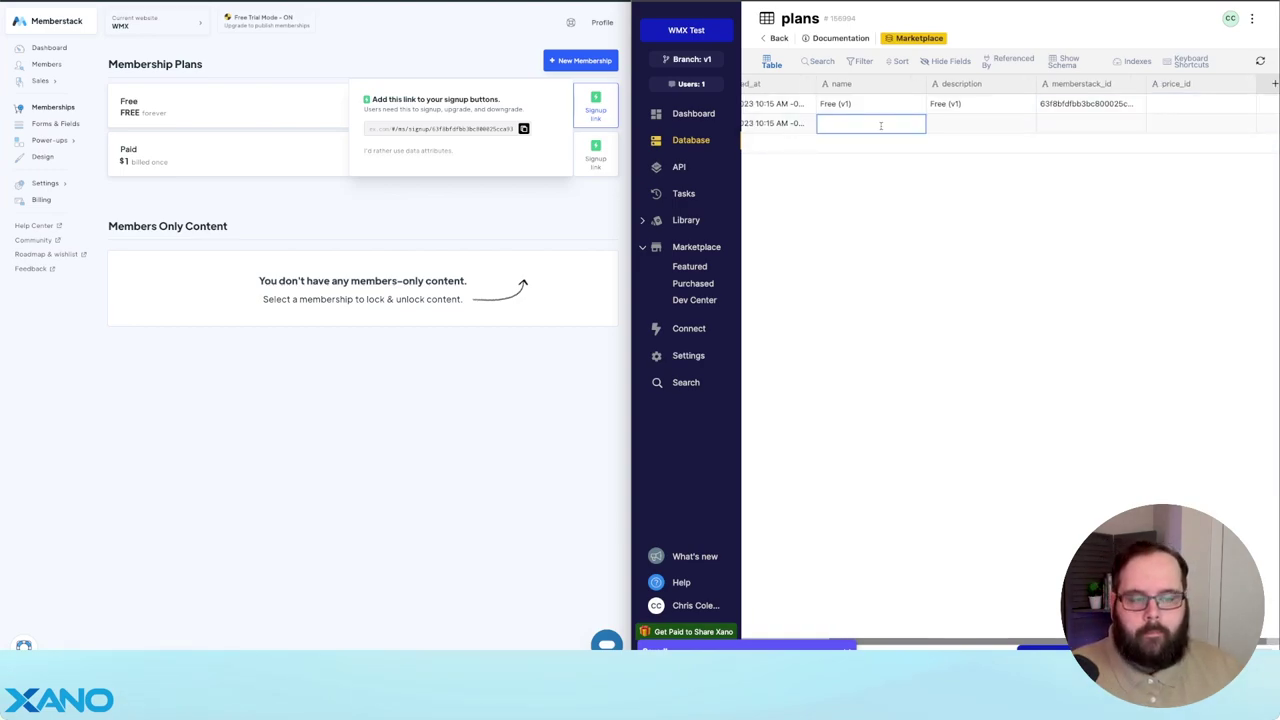
type("Paid (v1")
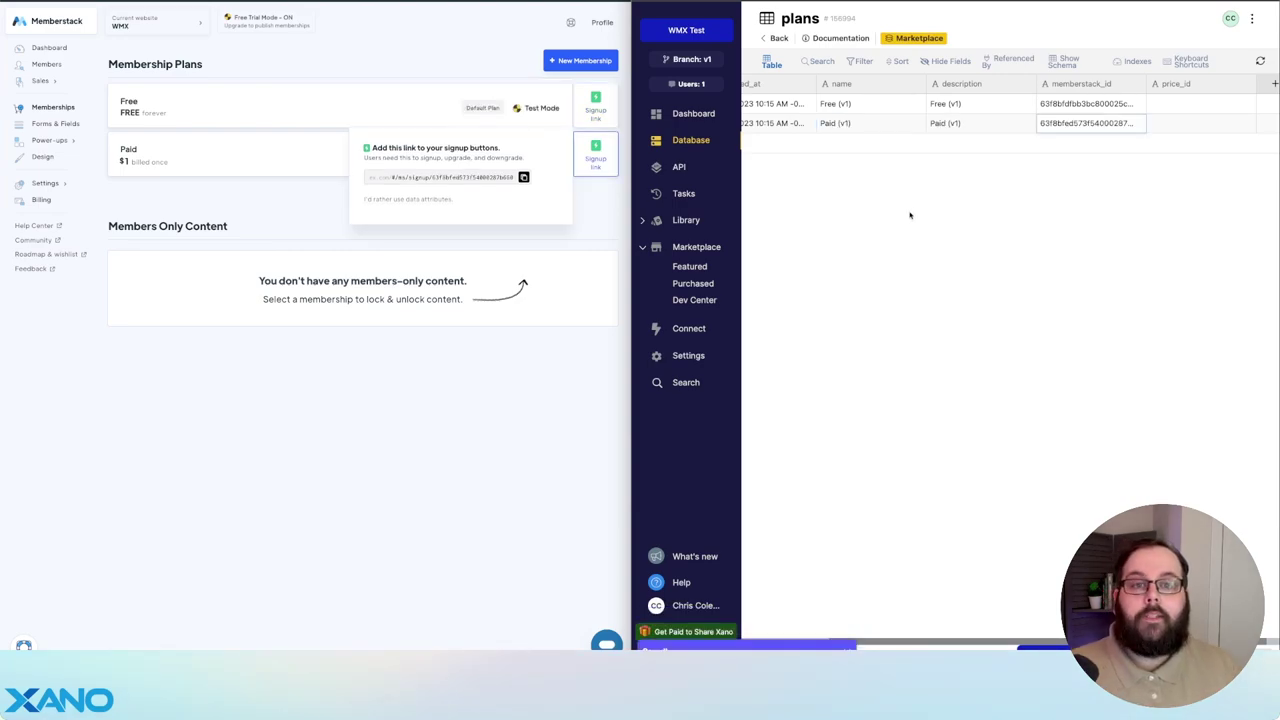
- In the item table, link the first two items to Free (v1) and add 'Item 3' with description 'Item 3'
left_click(700, 140)
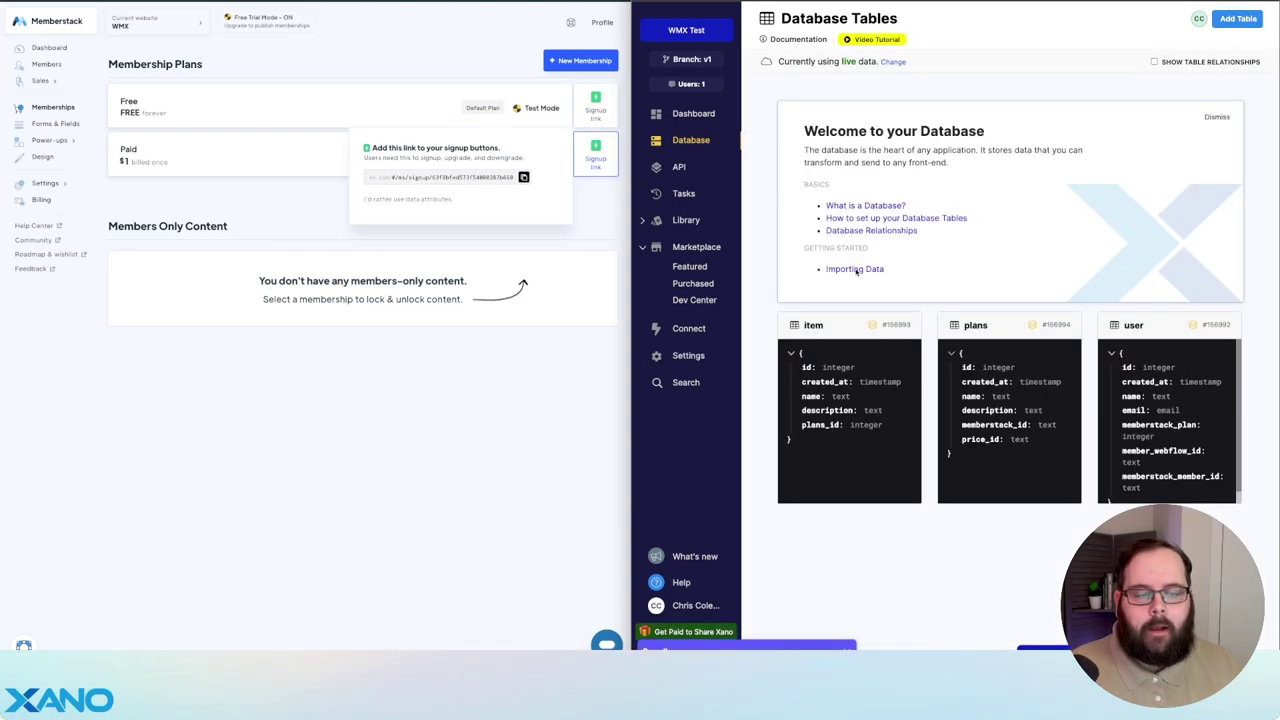
left_click(851, 327)
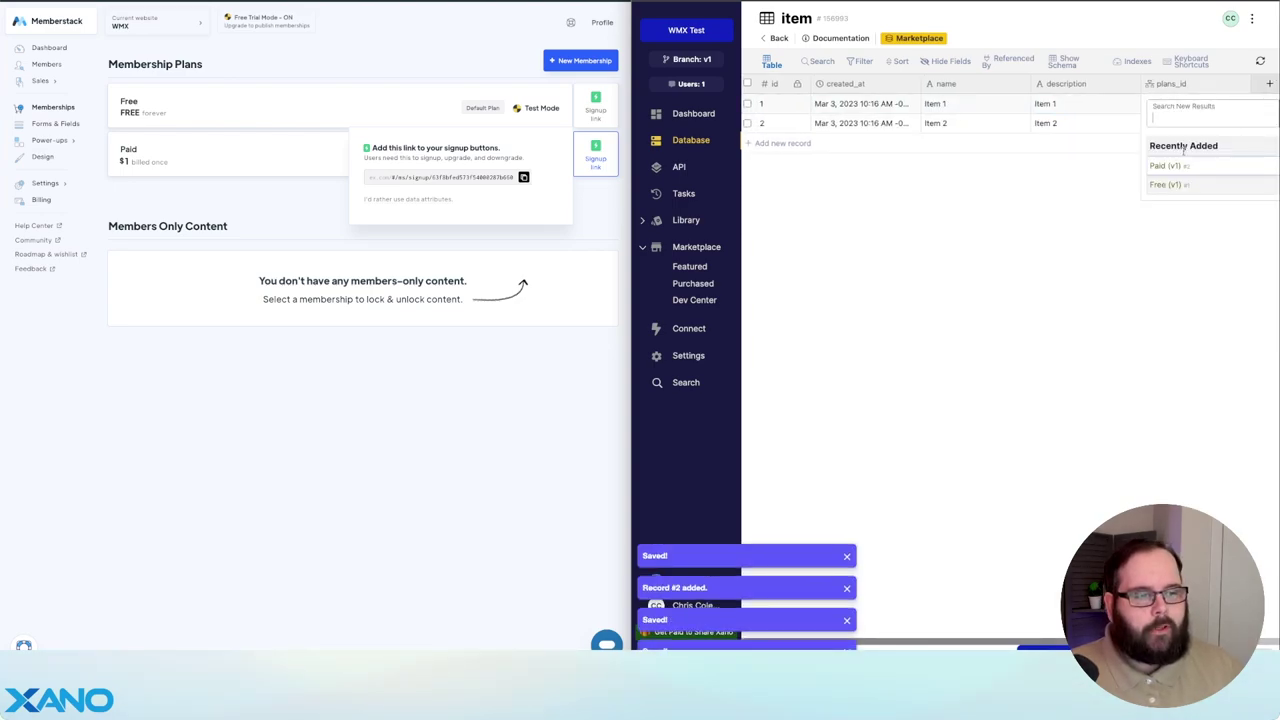
left_click(1190, 165)
left_click(1184, 122)
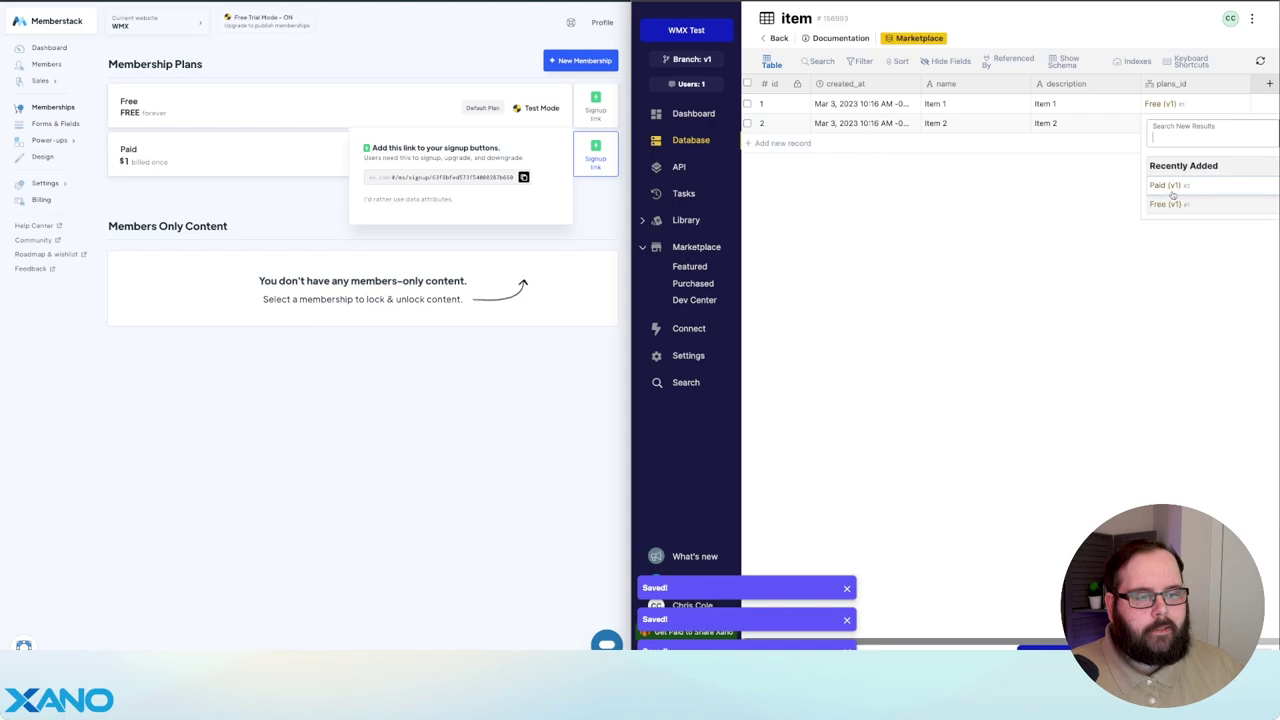
left_click(1170, 184)
left_click(963, 147)
double_click(963, 145)
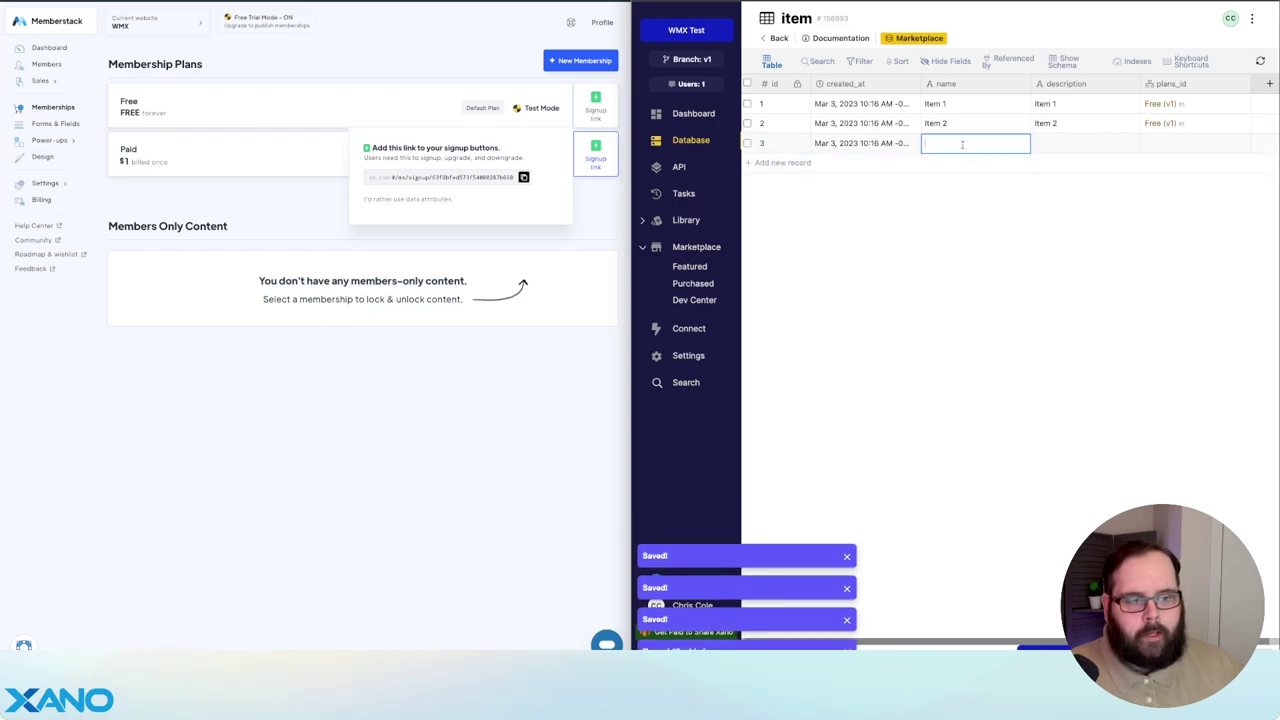
type("Item 3")
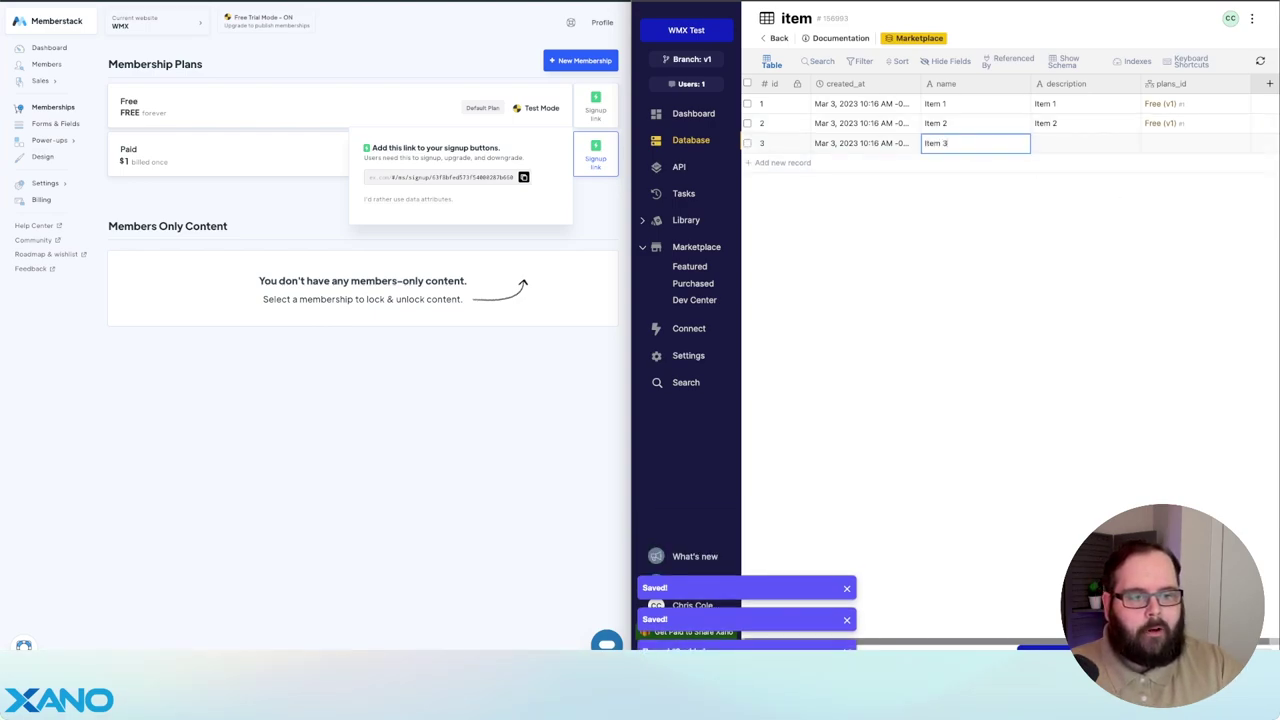
key("Tab")
type("Item 3")
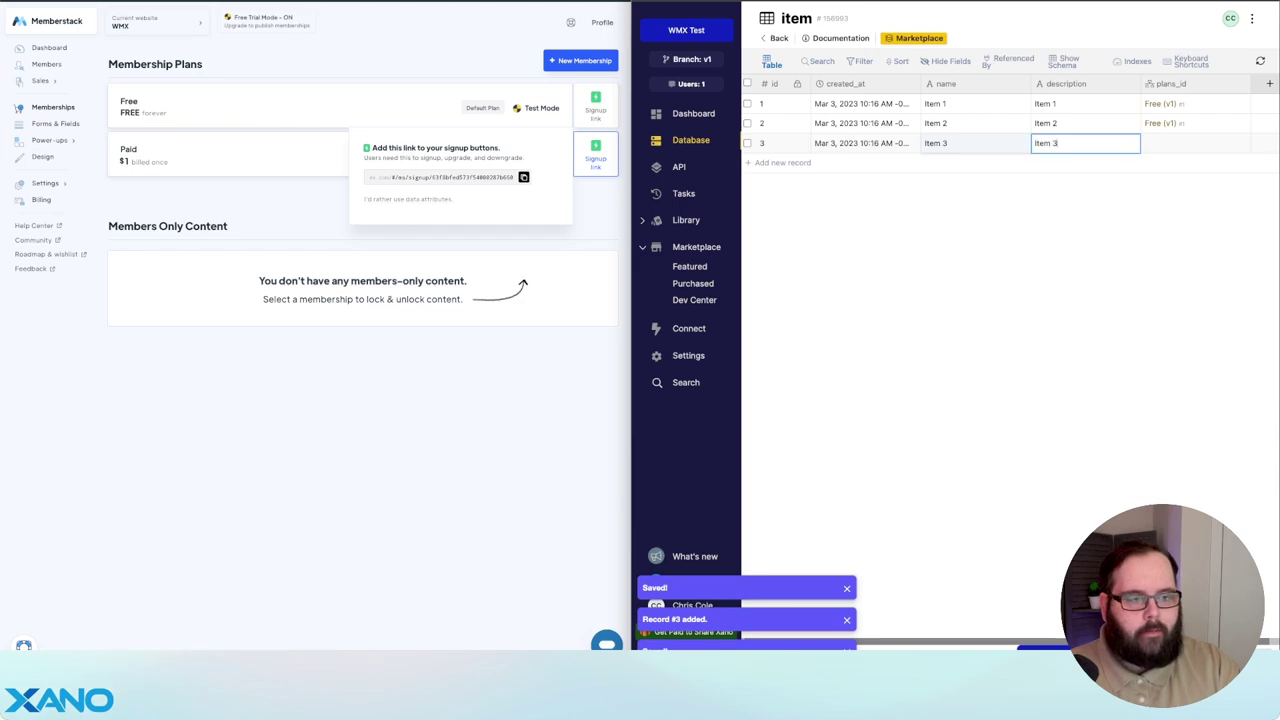
key("Tab")
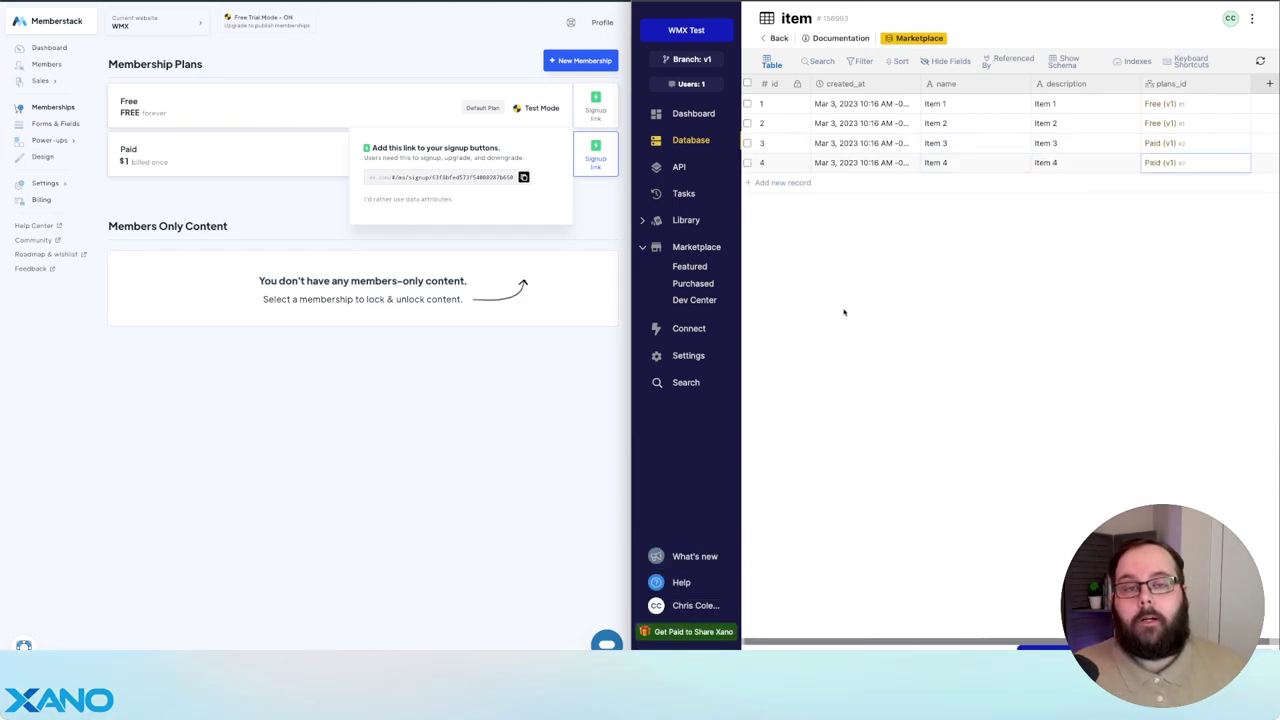
left_click(689, 357)
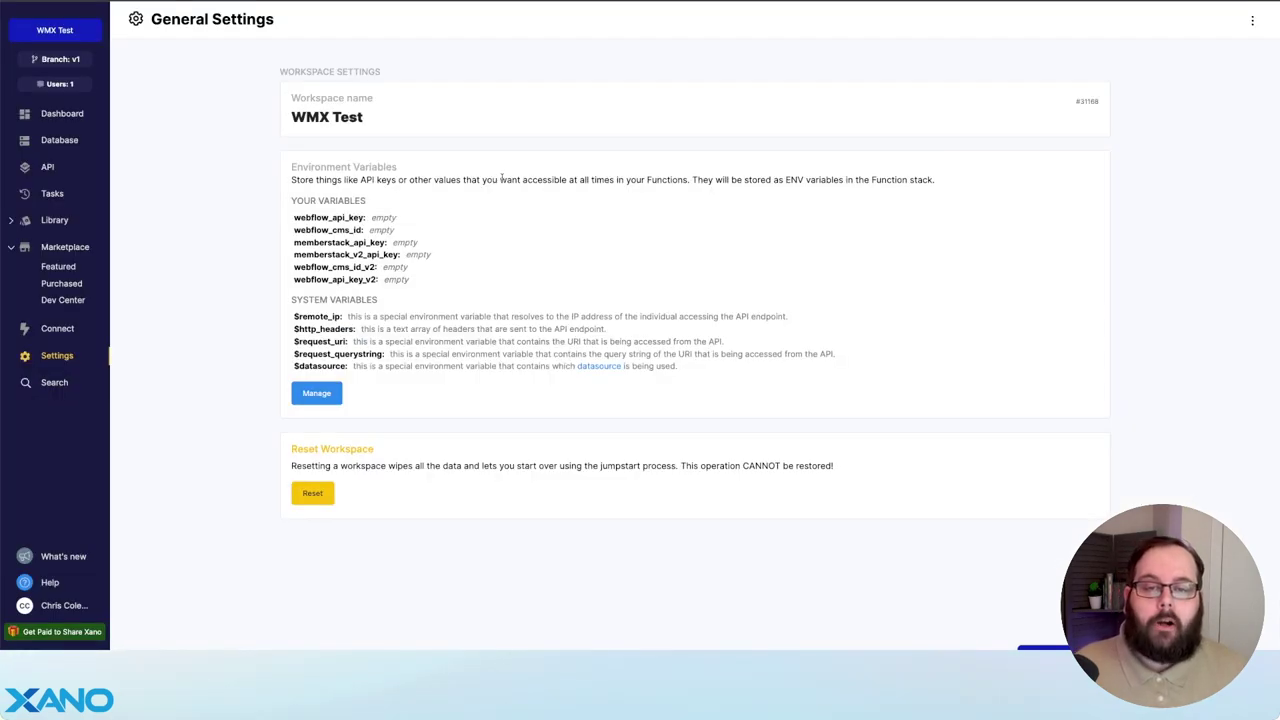
- Generate a new Webflow API token under Project Settings > Integrations and copy it
left_click(316, 393)
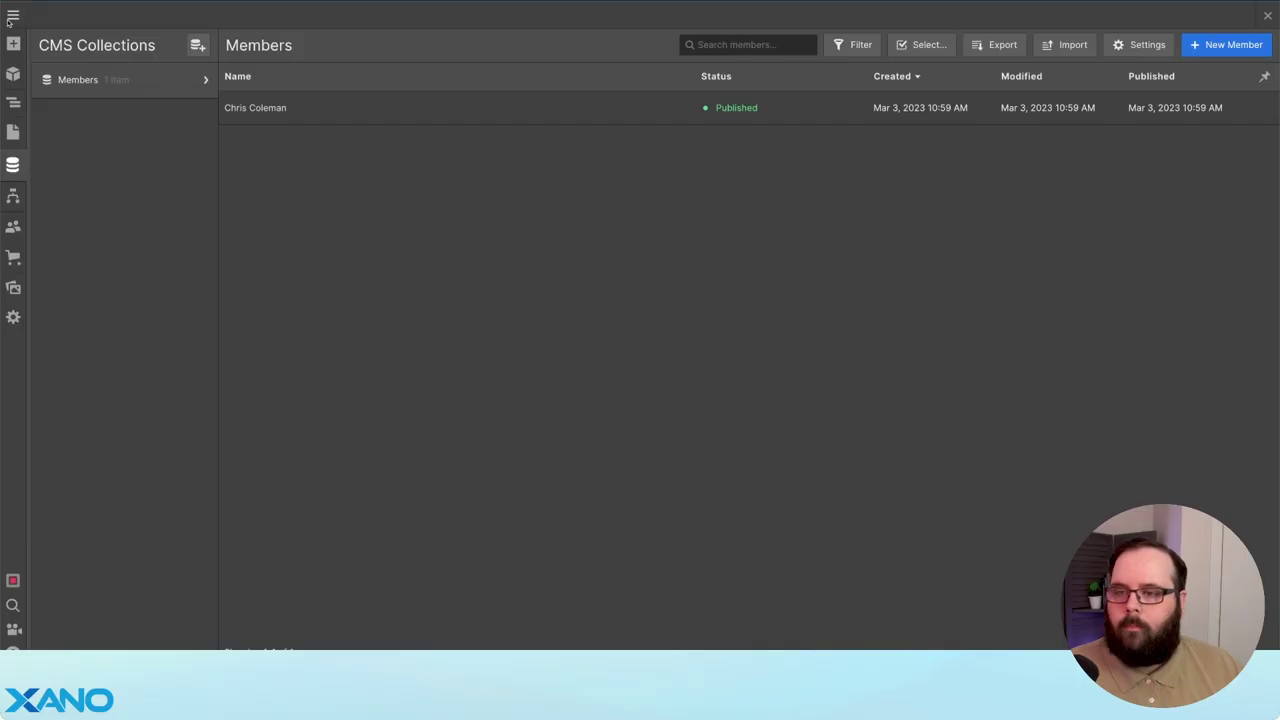
left_click(14, 14)
left_click(77, 54)
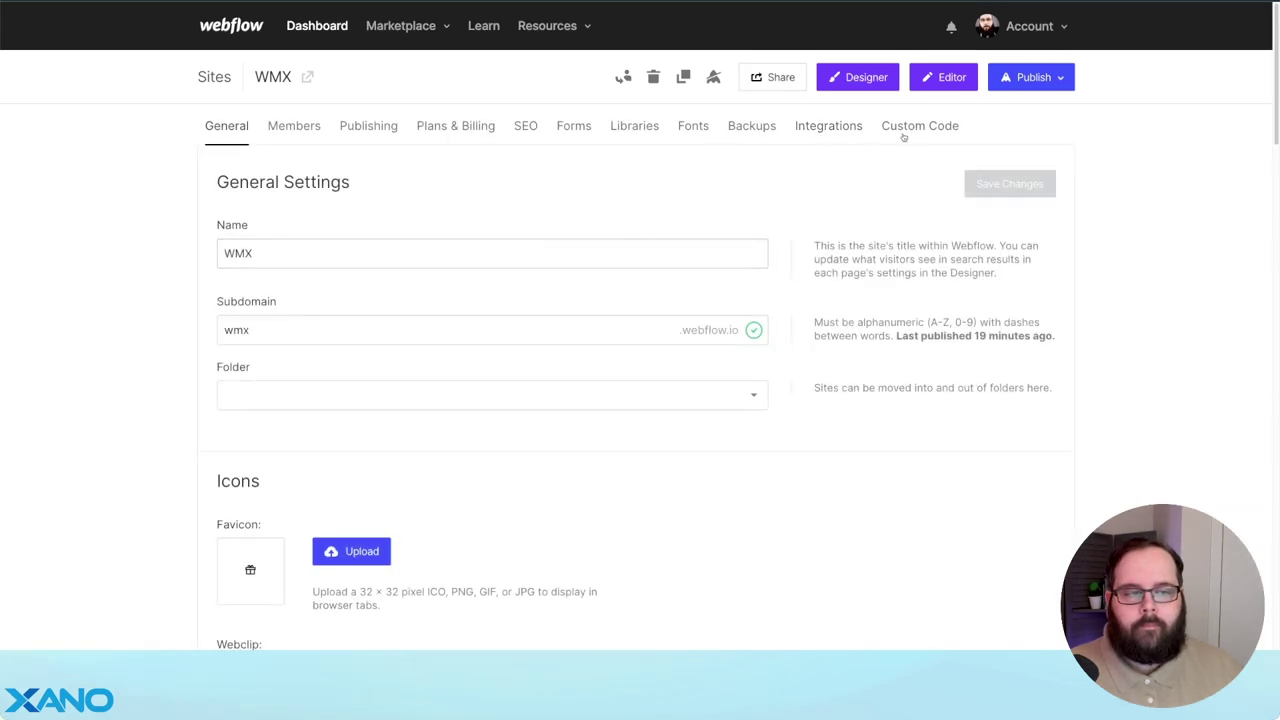
left_click(843, 126)
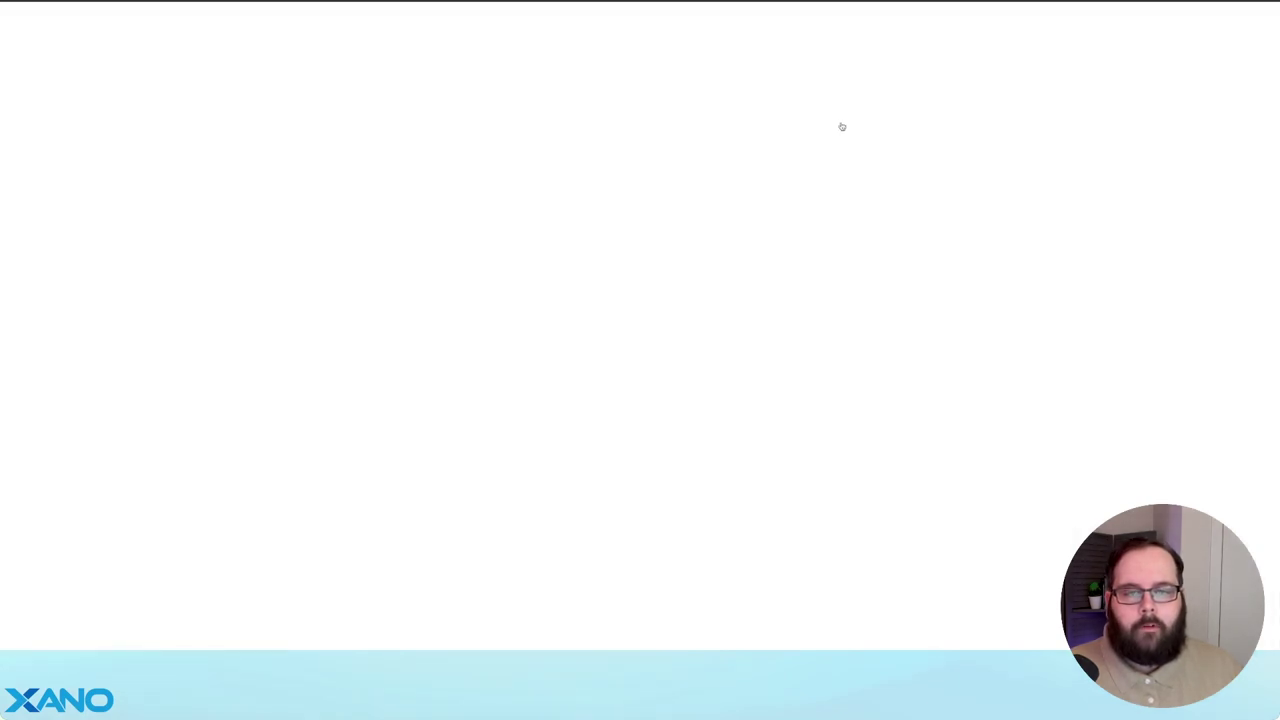
scroll(422, 323, "down", 15)
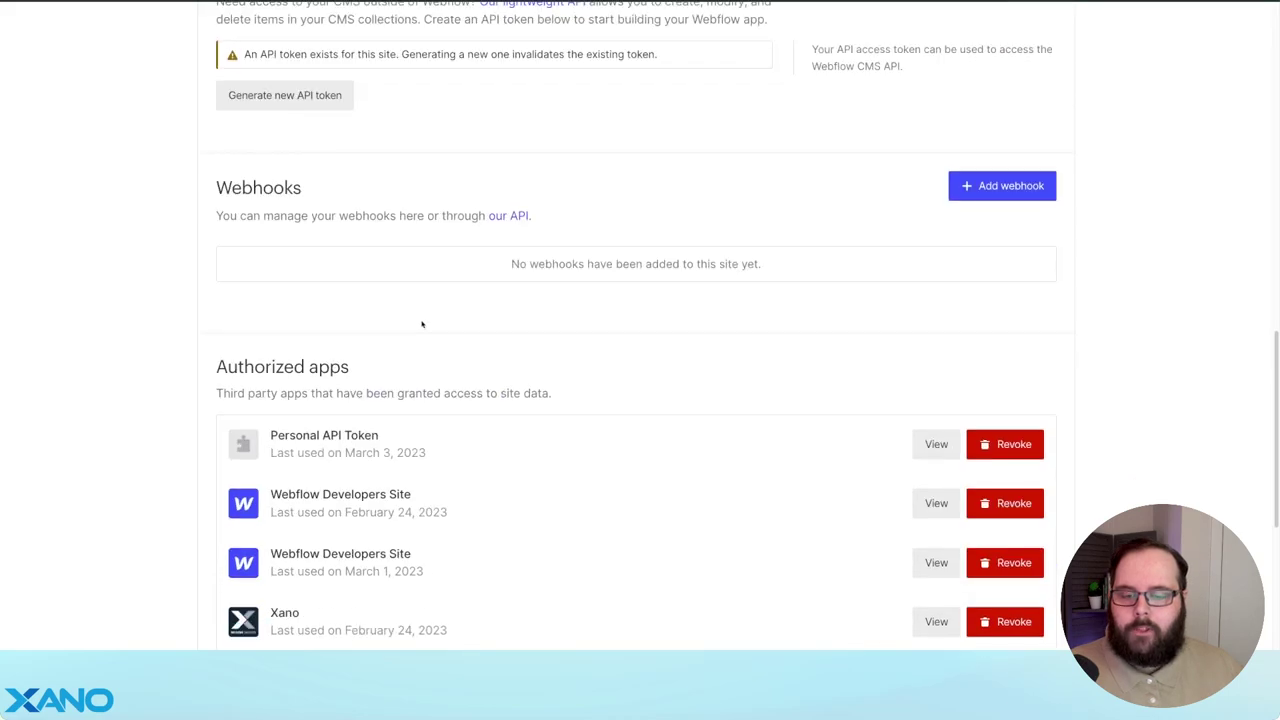
scroll(450, 317, "up", 1)
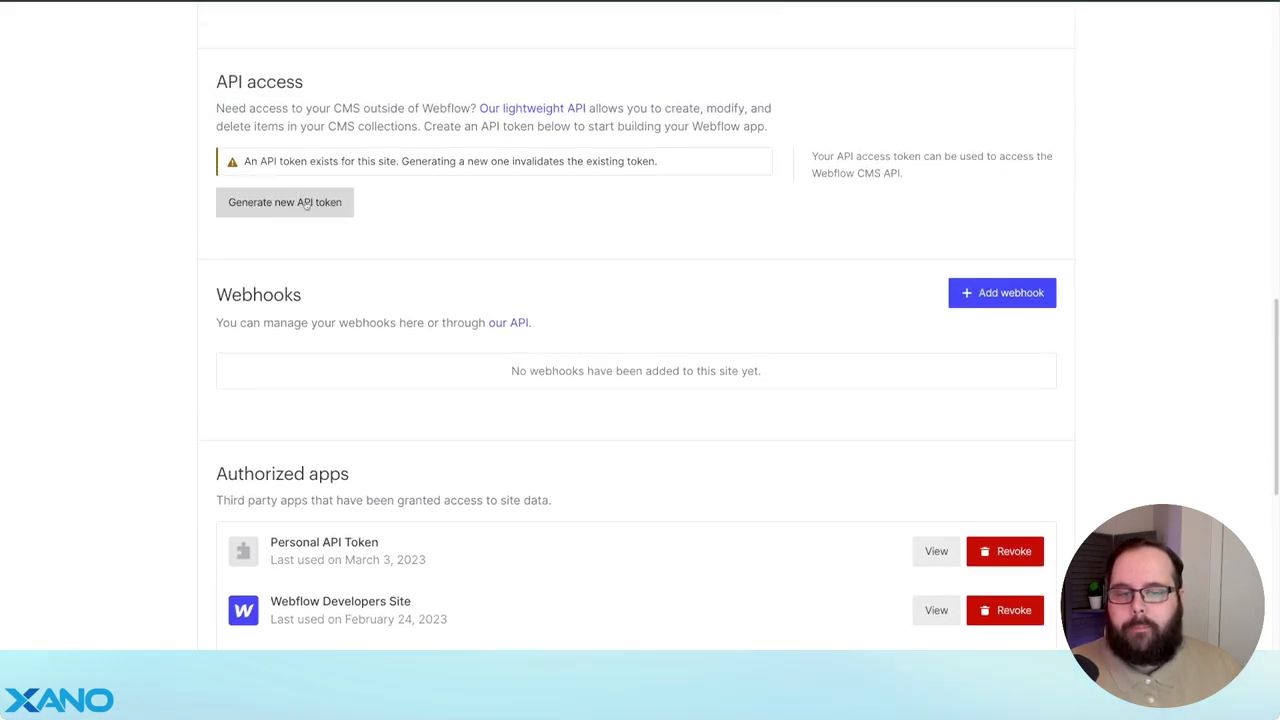
left_click(306, 203)
left_click(747, 202)
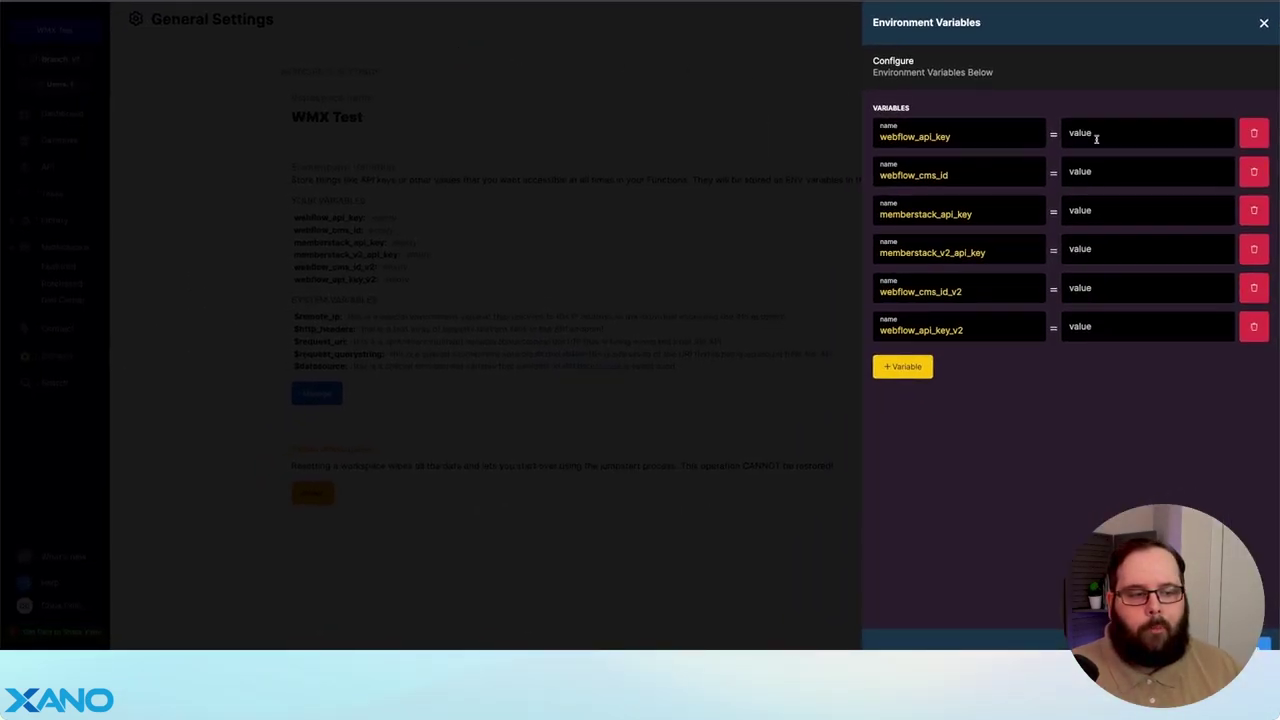
- Paste the Webflow API token as the webflow_api_key environment variable's value
left_click(1096, 139)
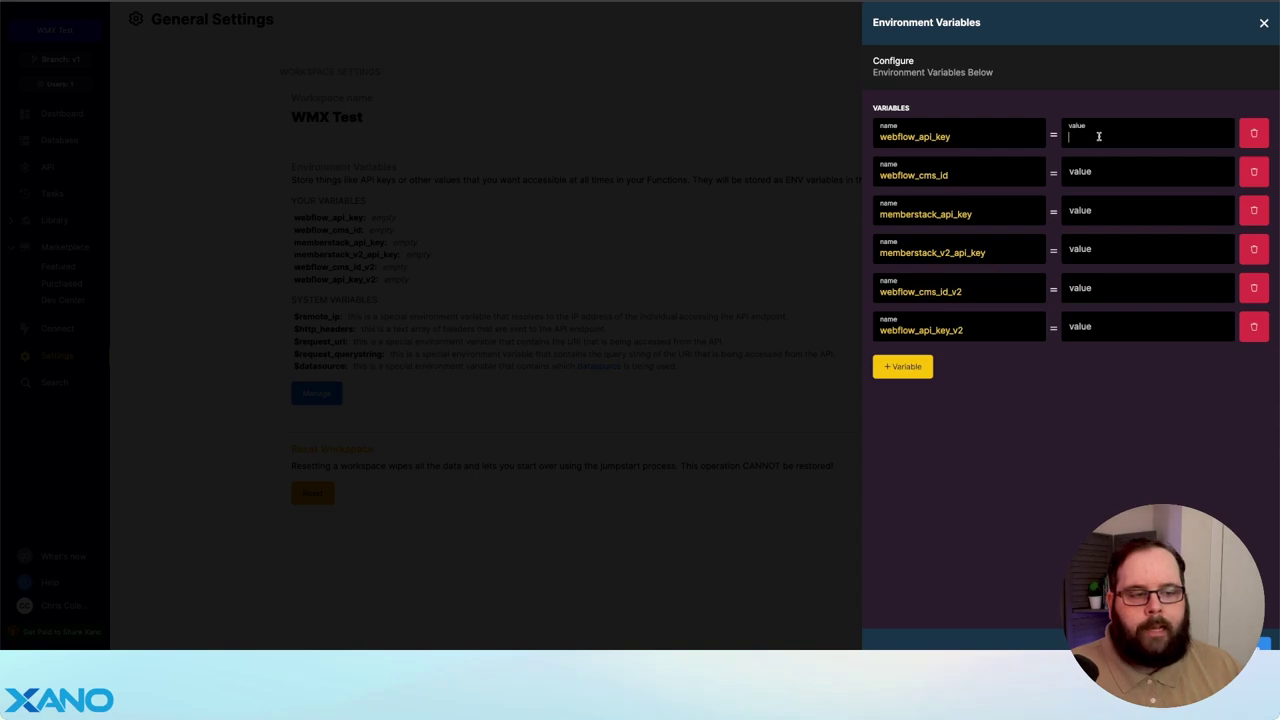
key("ctrl+v")
left_click(978, 98)
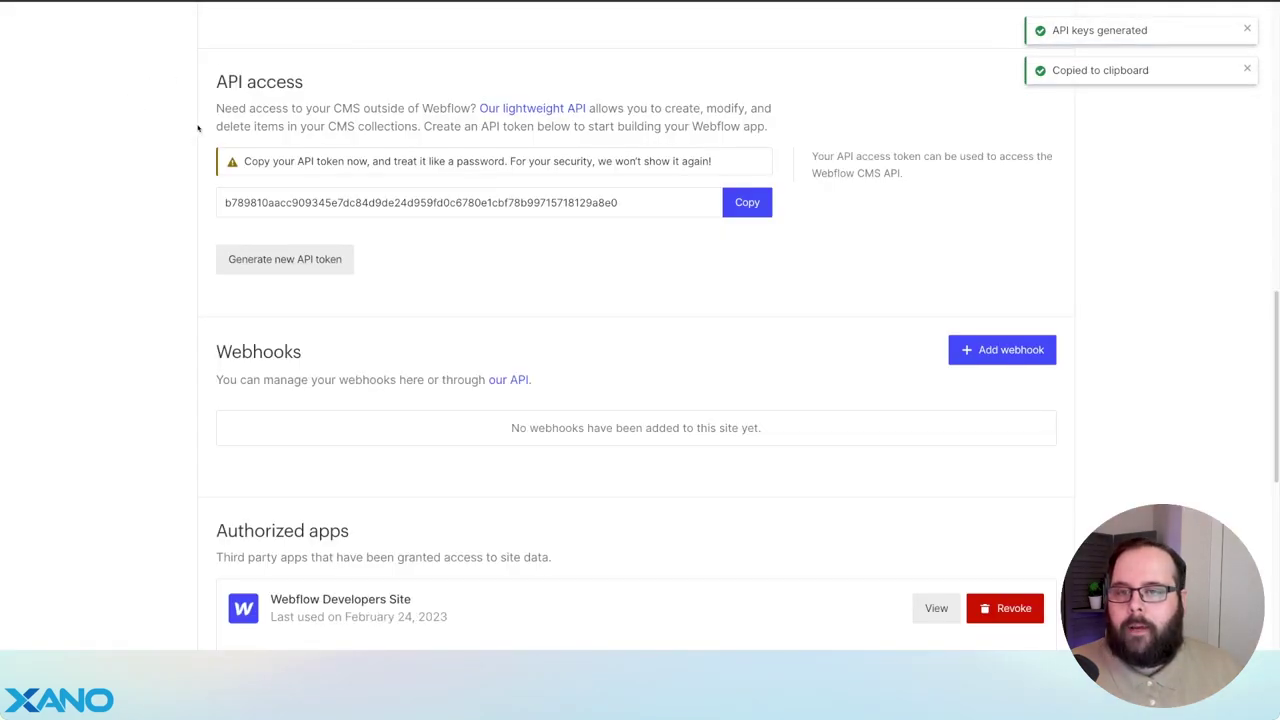
scroll(198, 127, "up", 15)
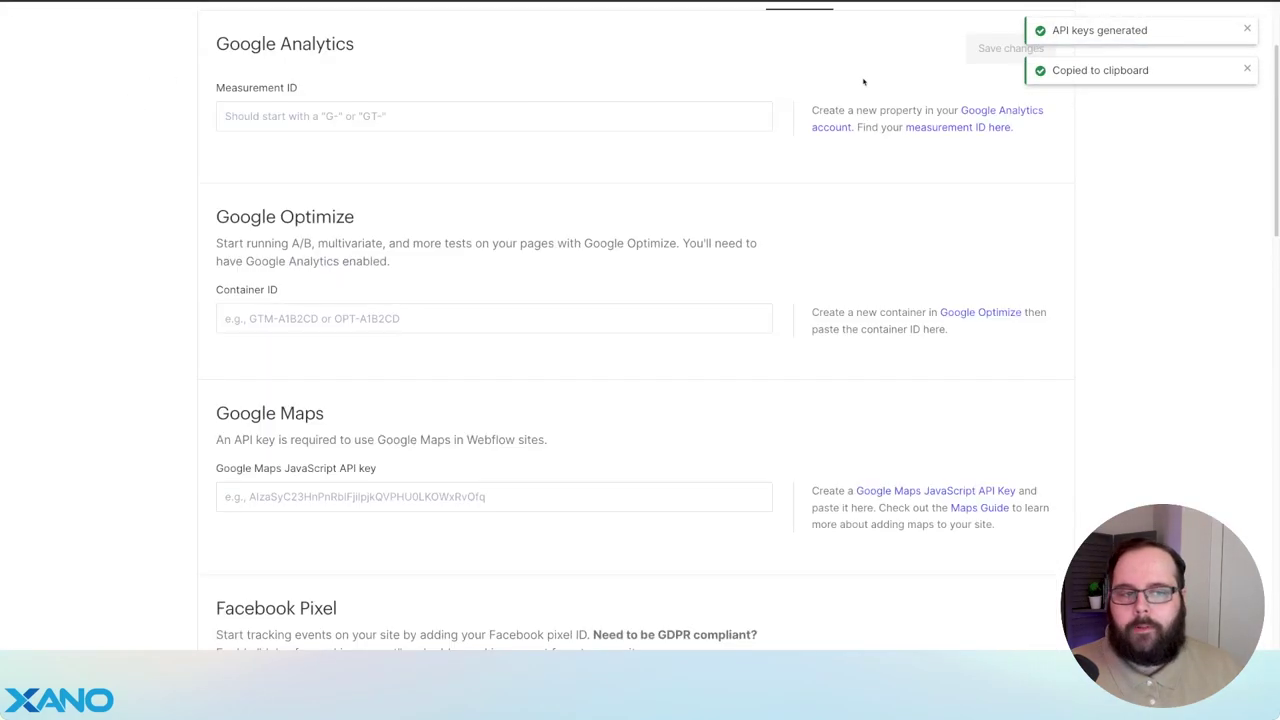
left_click(852, 77)
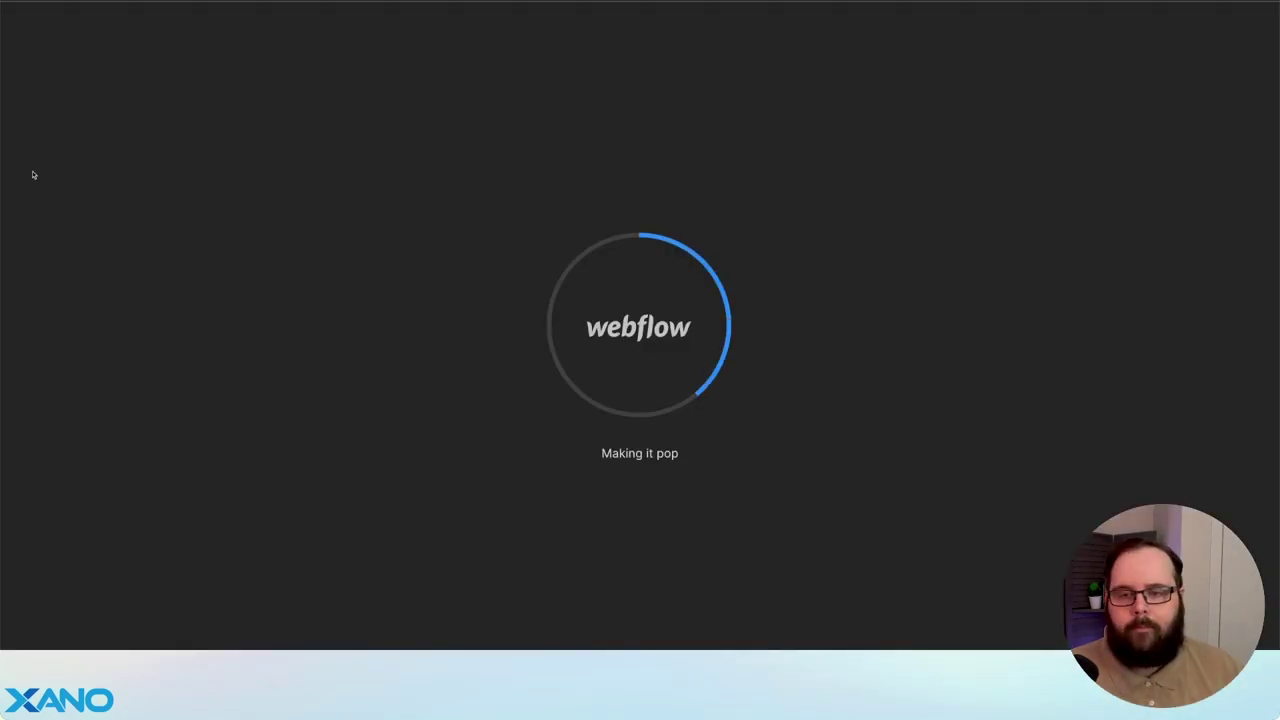
left_click(202, 81)
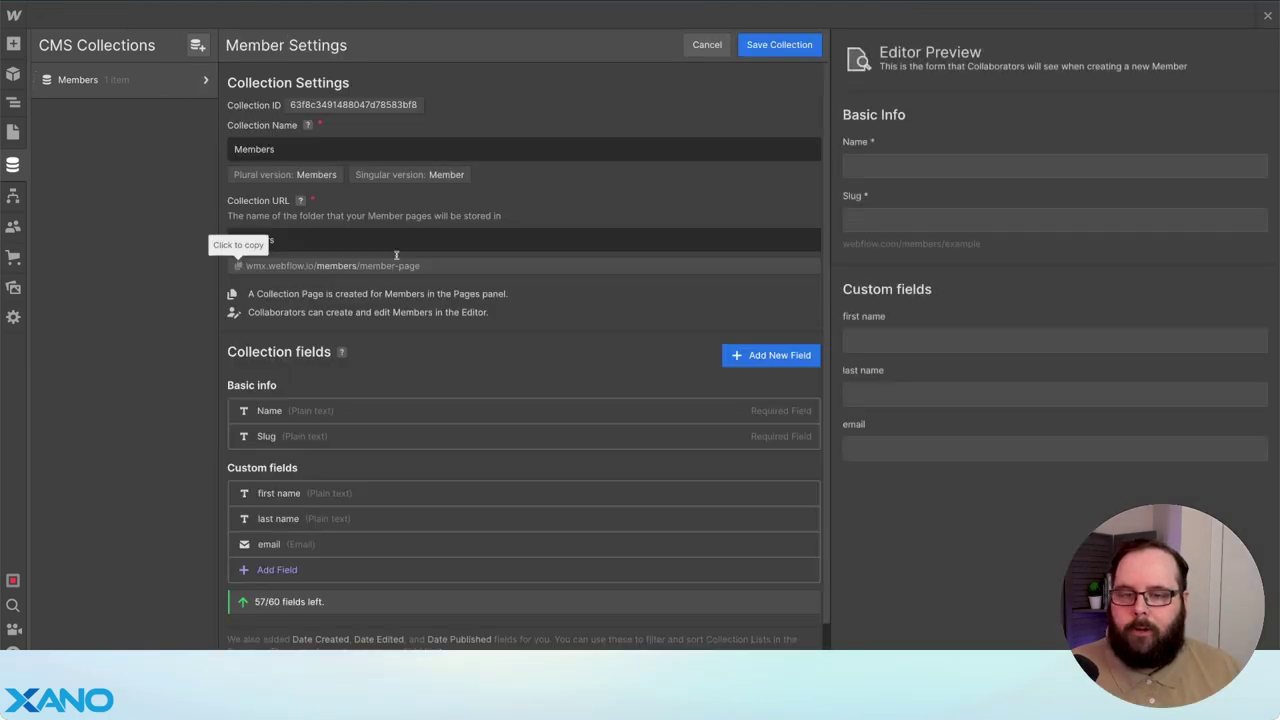
left_click(355, 104)
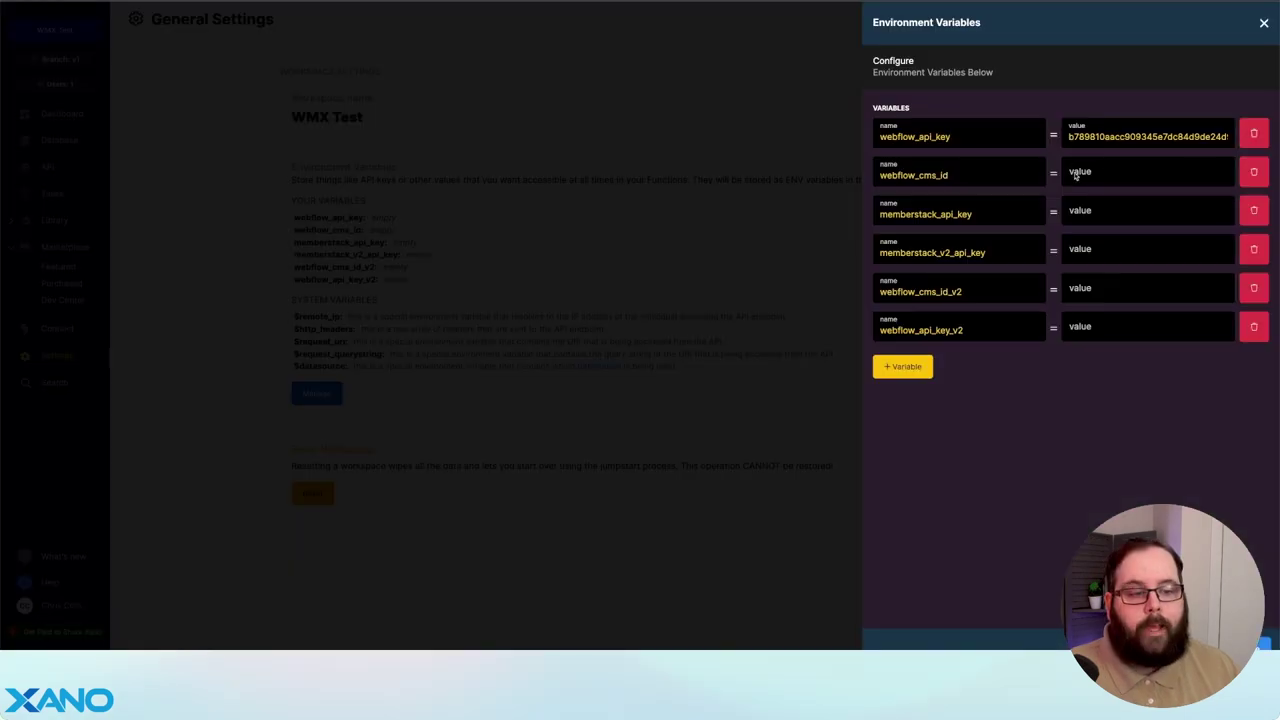
left_click(1076, 175)
key("ctrl+v")
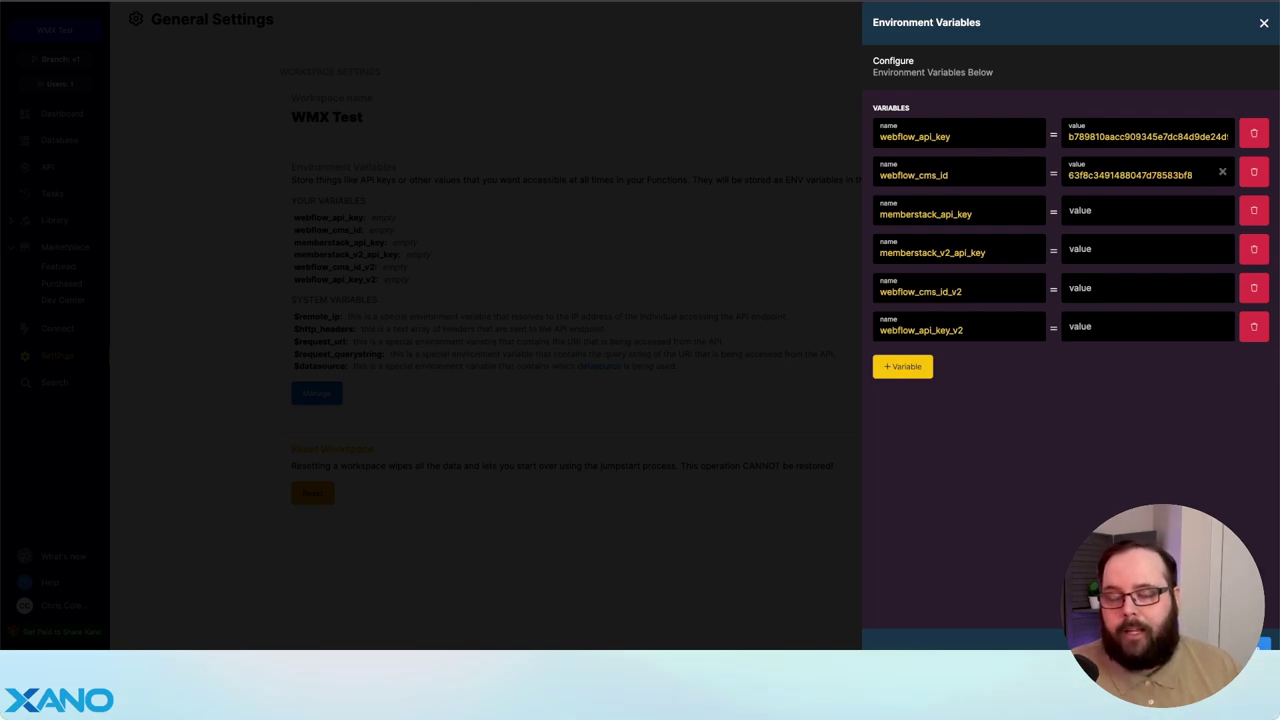
mouse_move(325, 6)
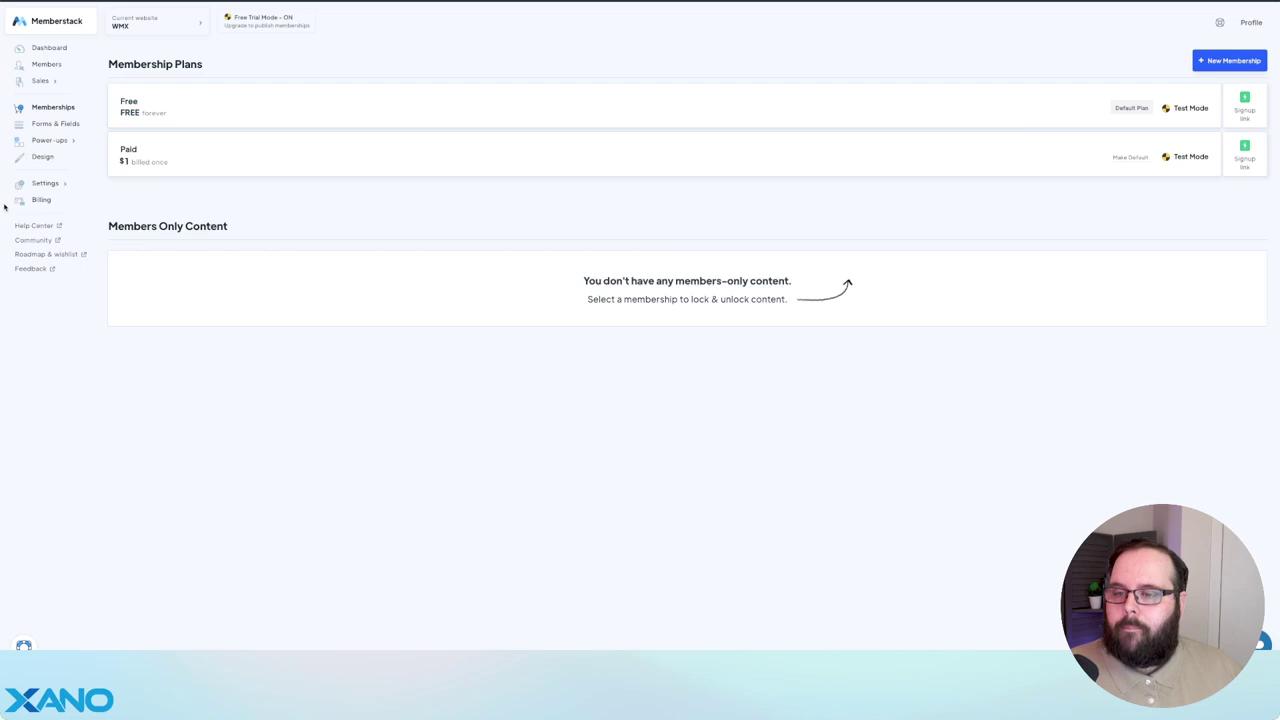
- Create a Memberstack API key named 'WMX Test' and paste it into Xano's memberstack_api_key
left_click(44, 186)
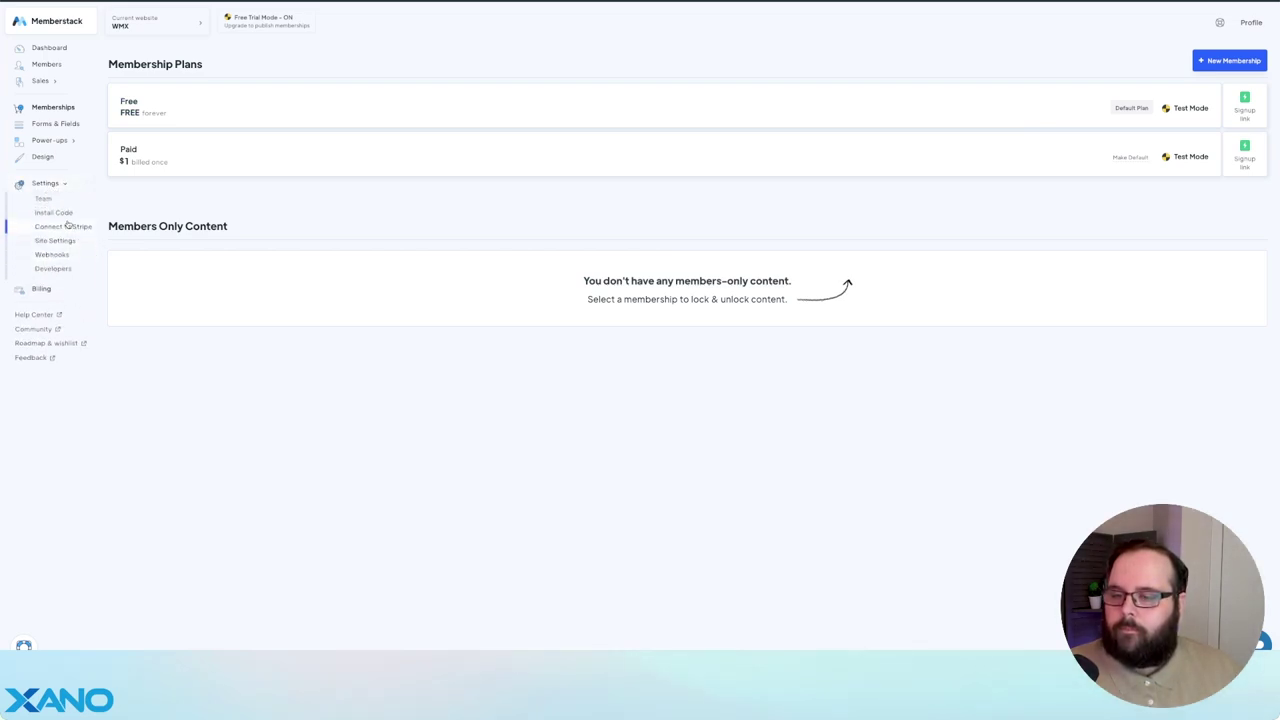
left_click(65, 270)
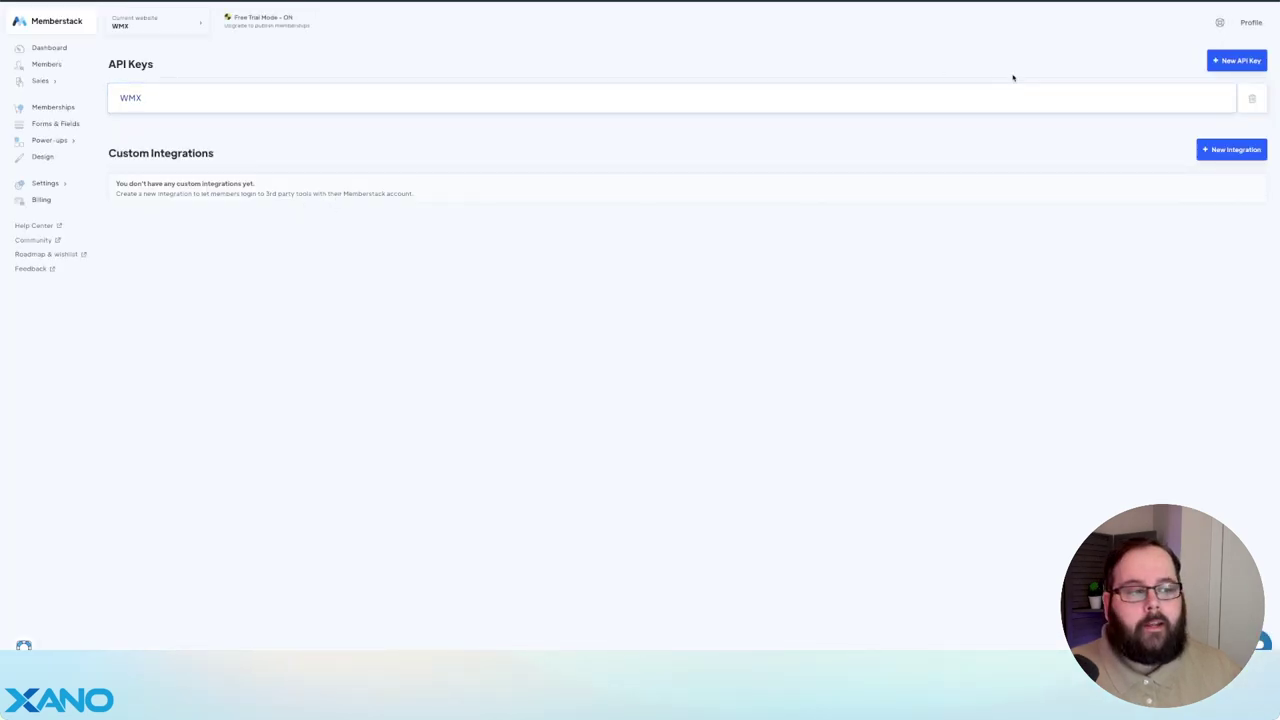
left_click(1231, 62)
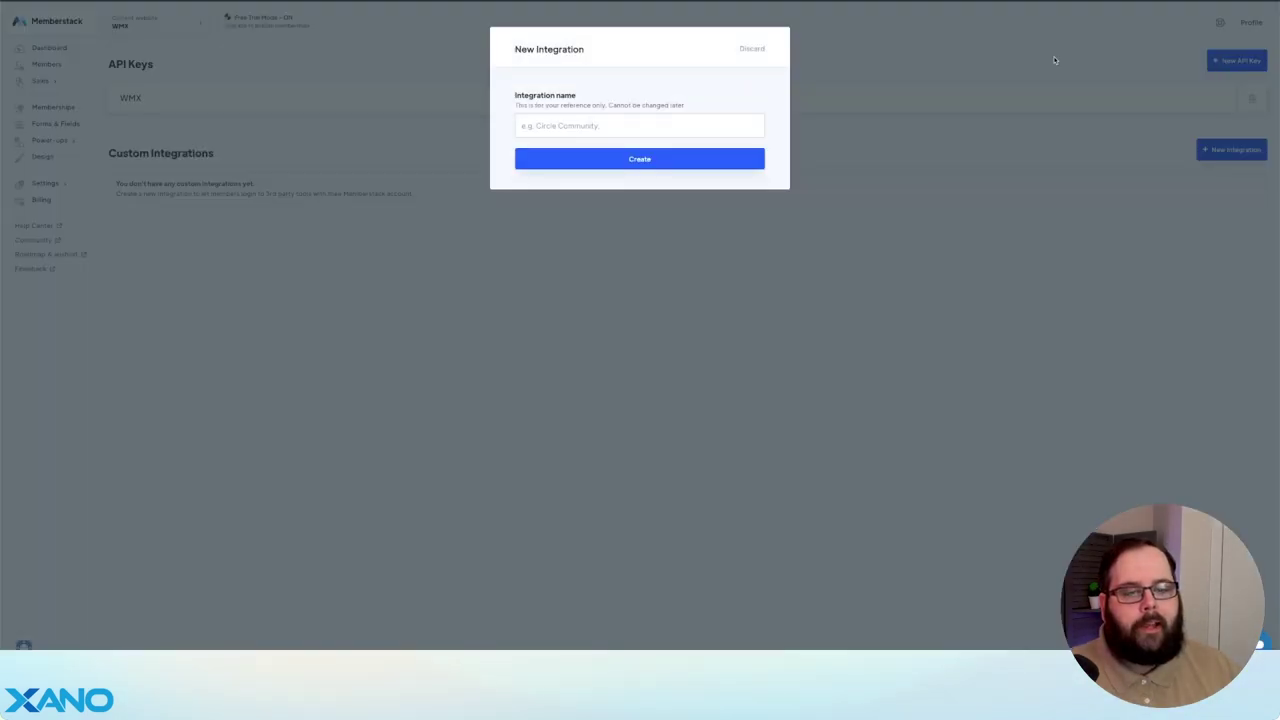
left_click(553, 125)
type("W")
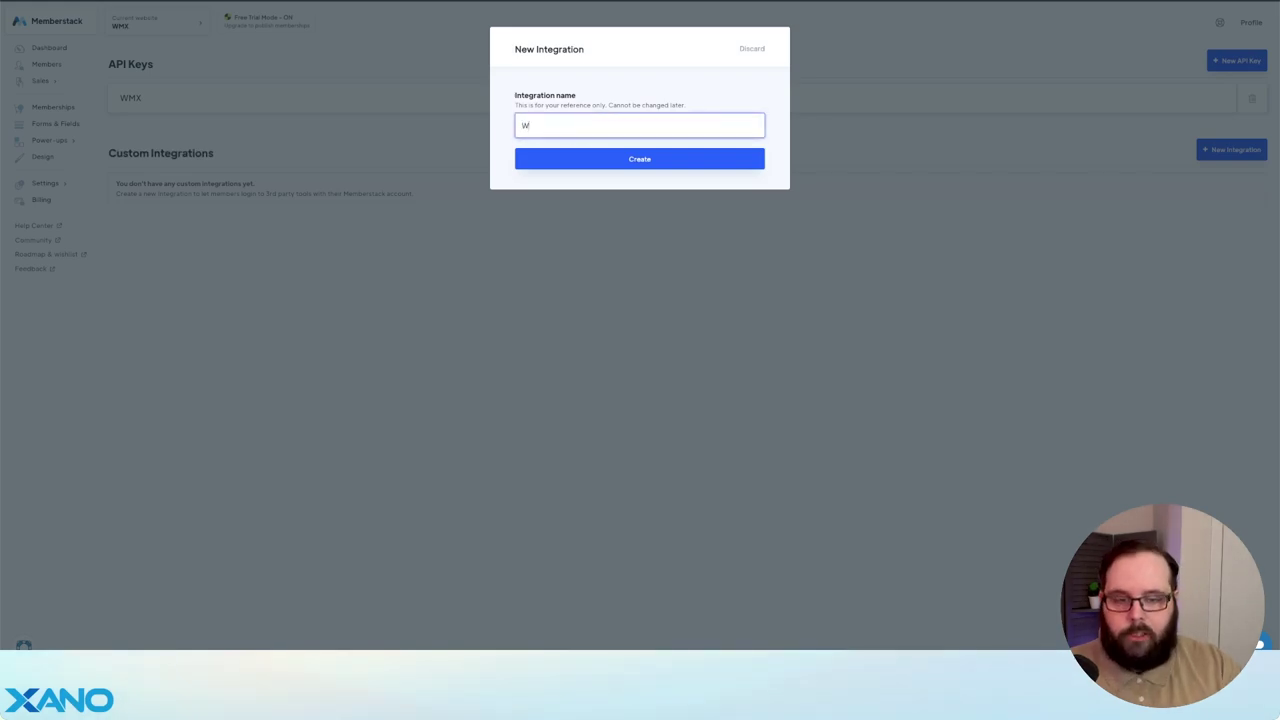
type("MX Test")
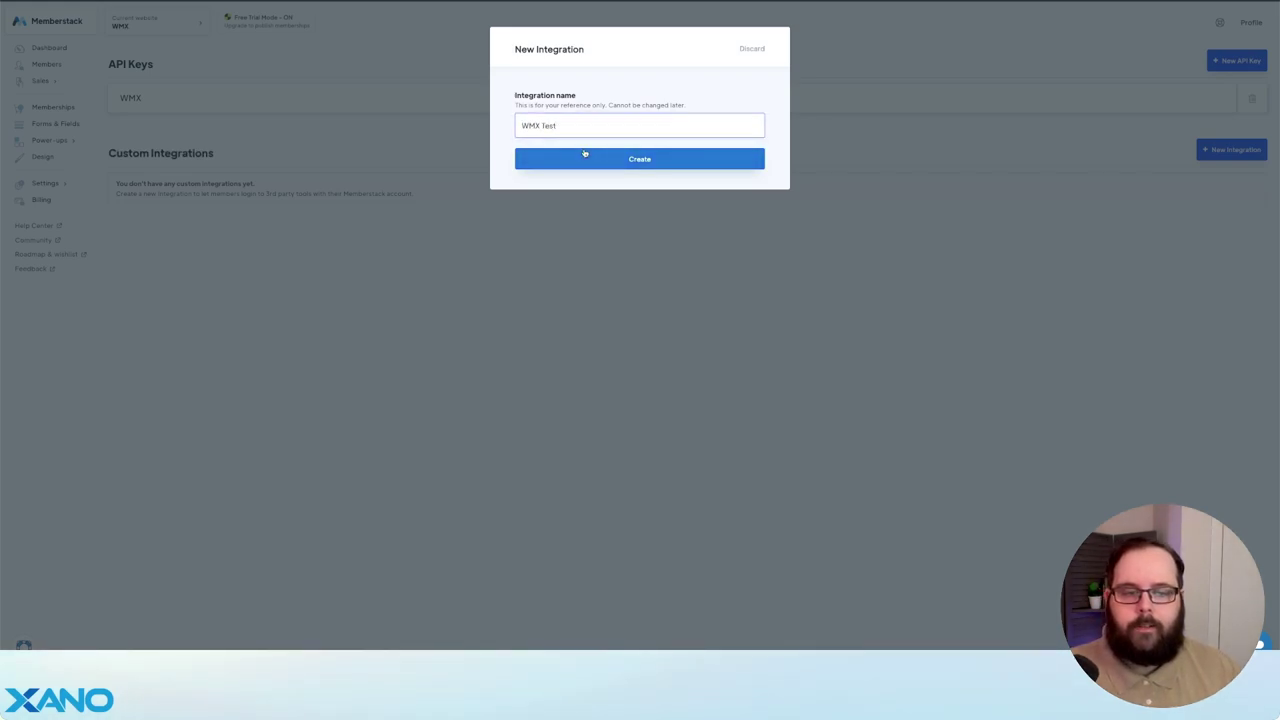
left_click(583, 158)
left_click(368, 134)
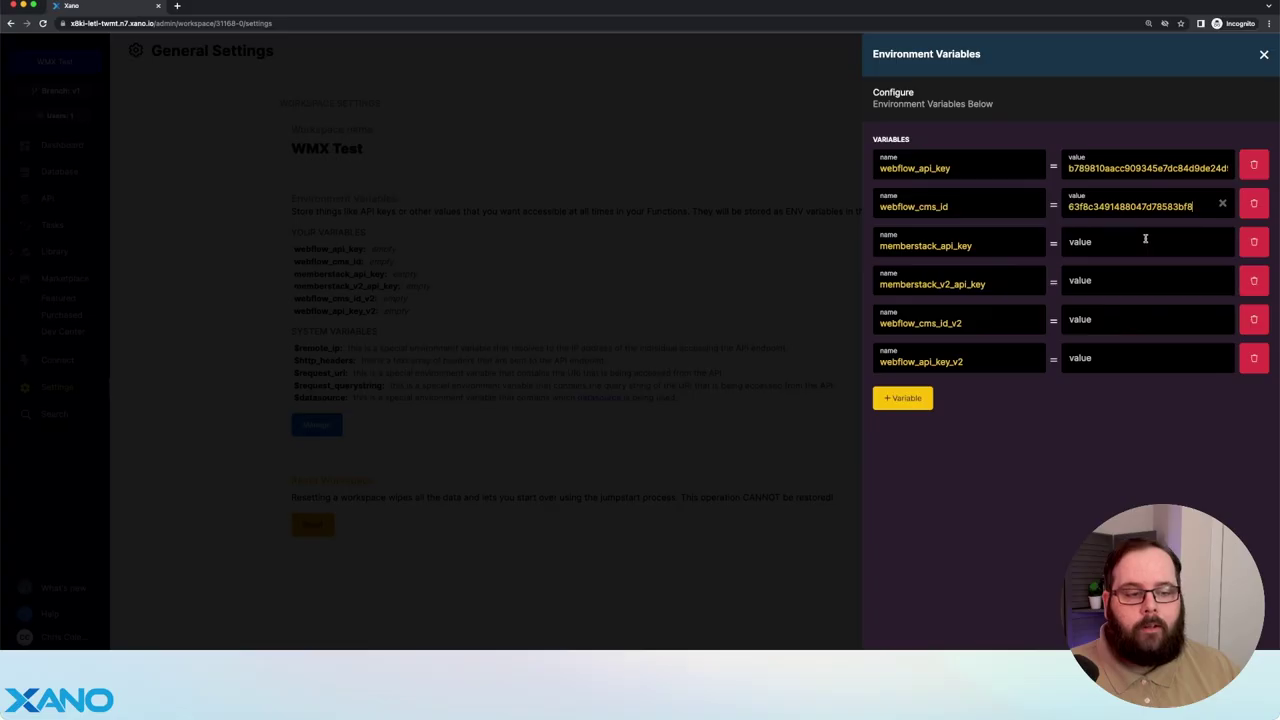
left_click(1068, 245)
key("ctrl+v")
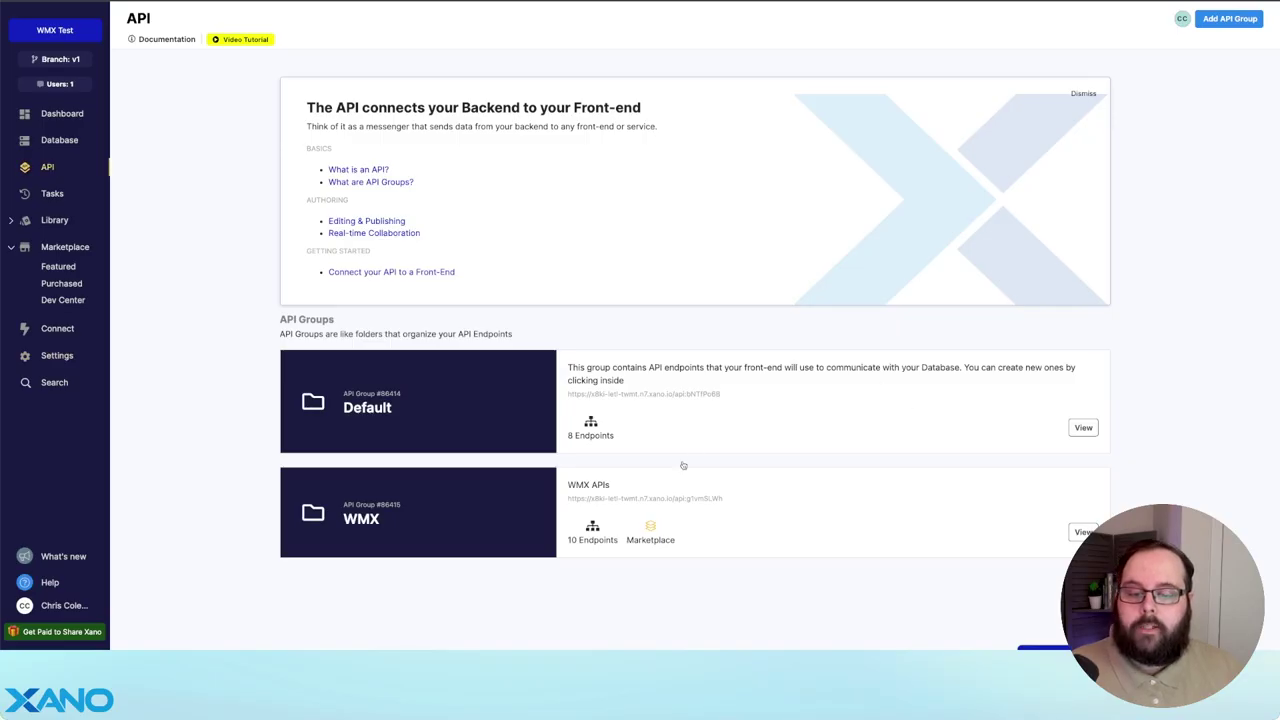
- Open the WMX API group and scroll through its auth, migrate and member endpoints
left_click(740, 510)
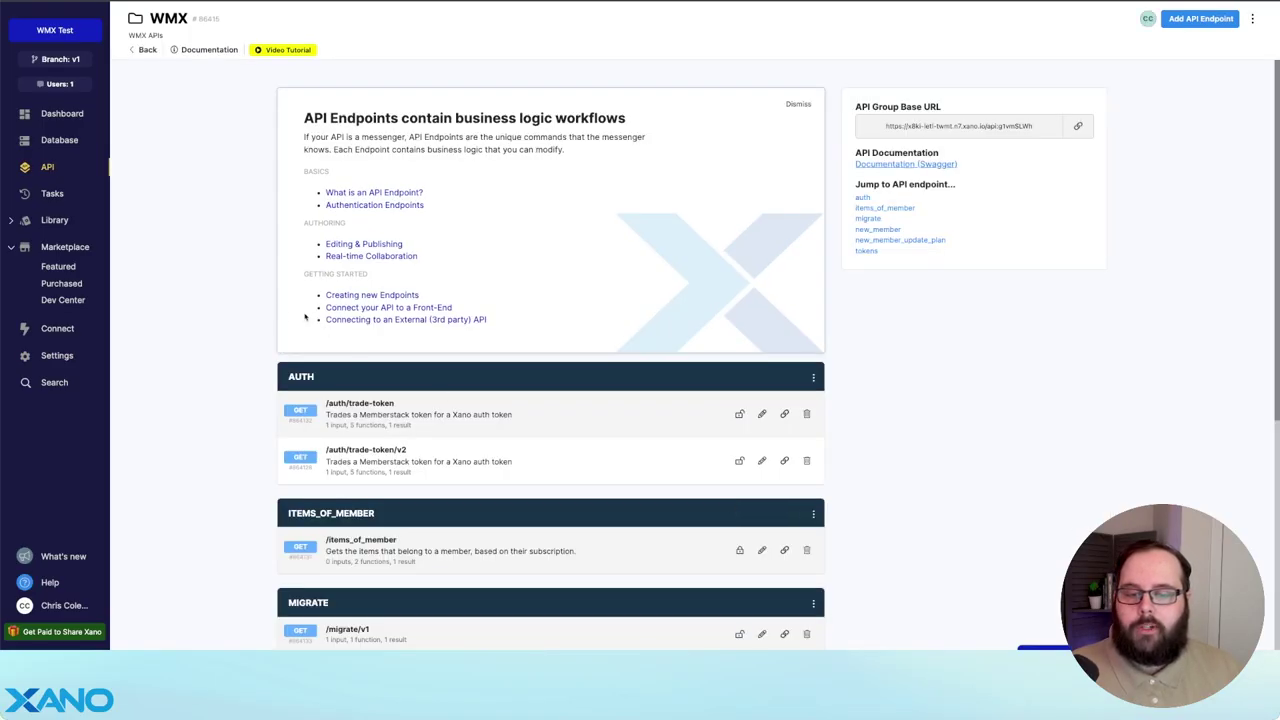
scroll(250, 328, "down", 5)
scroll(237, 330, "down", 3)
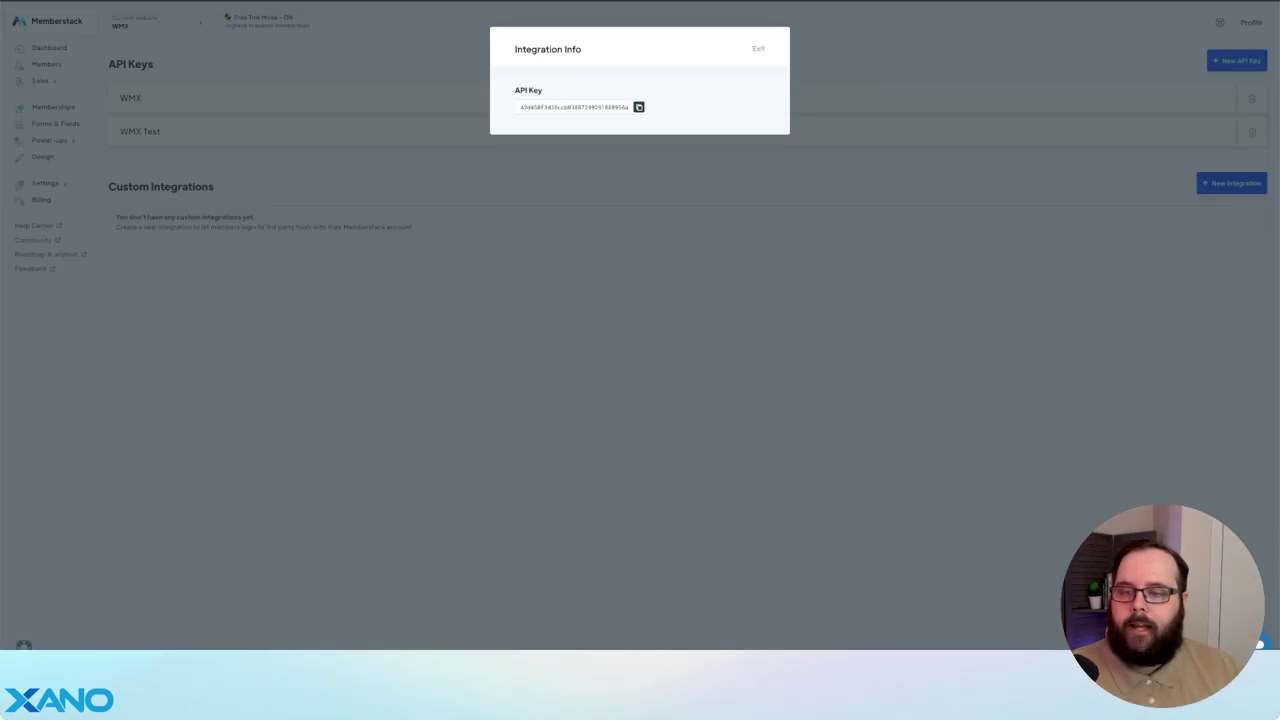
- Add a New Member webhook in Memberstack's Webhooks settings, sending to the pasted Xano /new_member URL
left_click(139, 172)
left_click(62, 141)
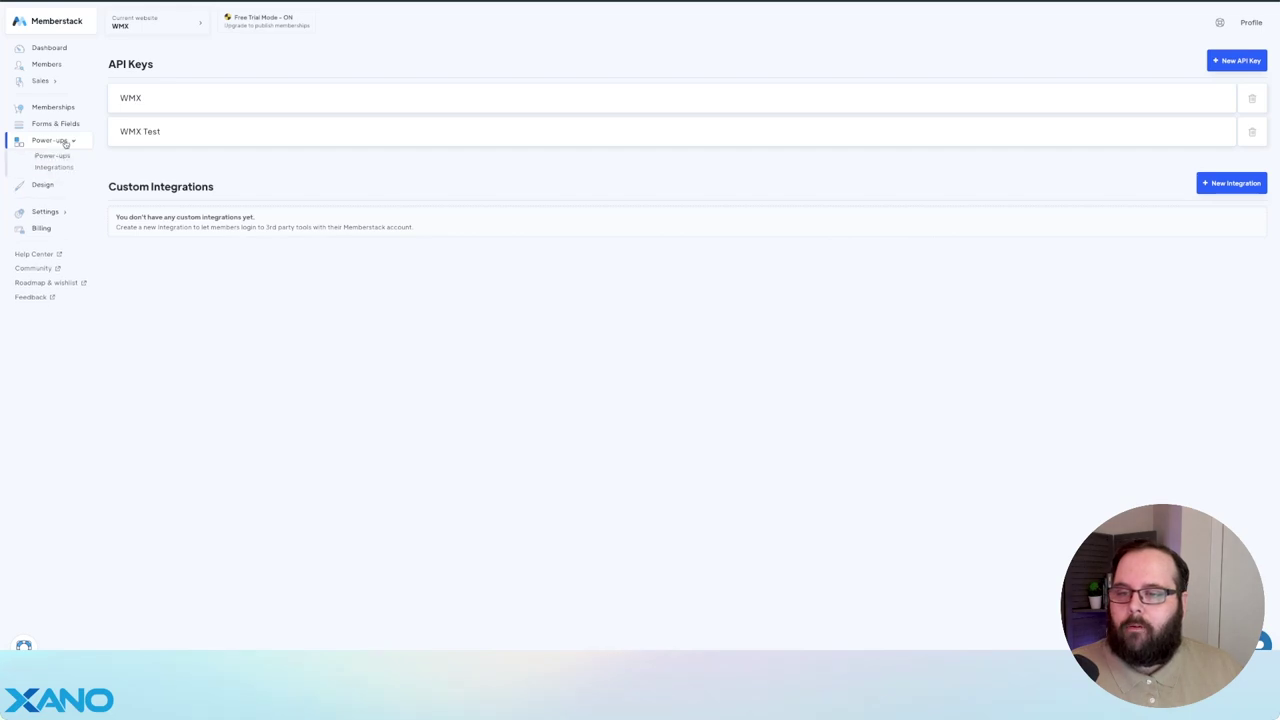
left_click(60, 170)
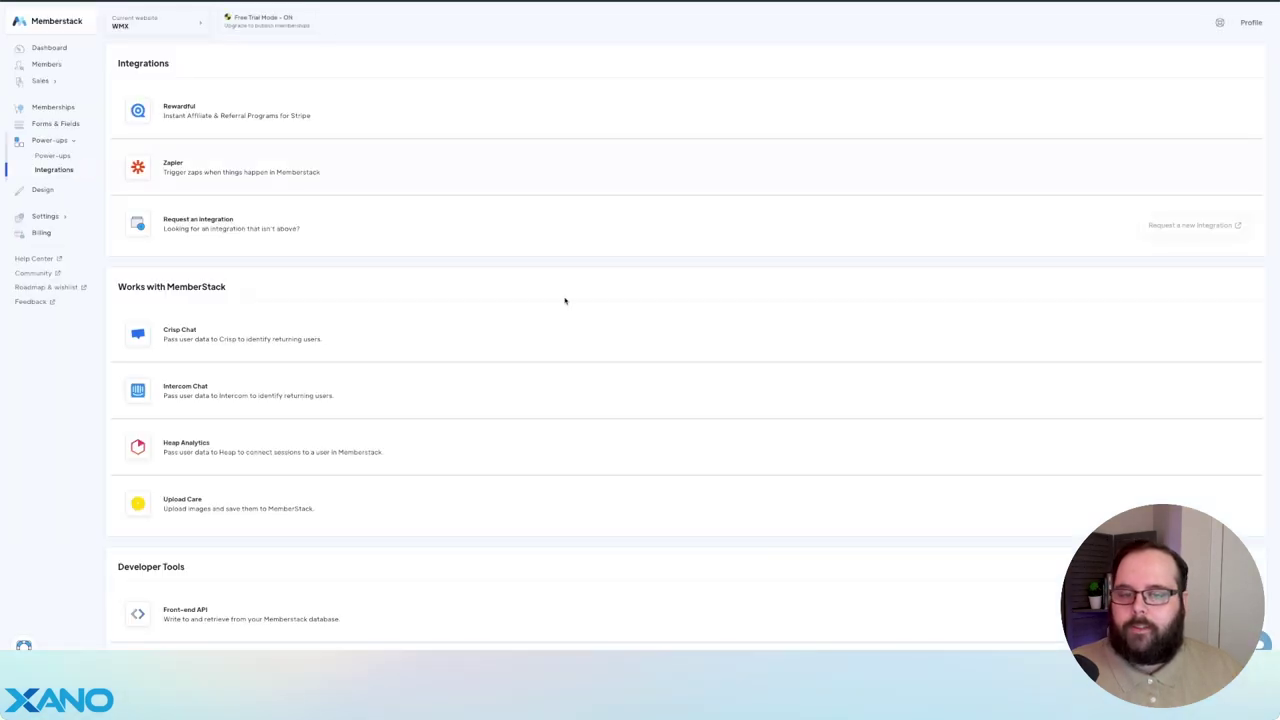
scroll(566, 300, "down", 3)
left_click(382, 515)
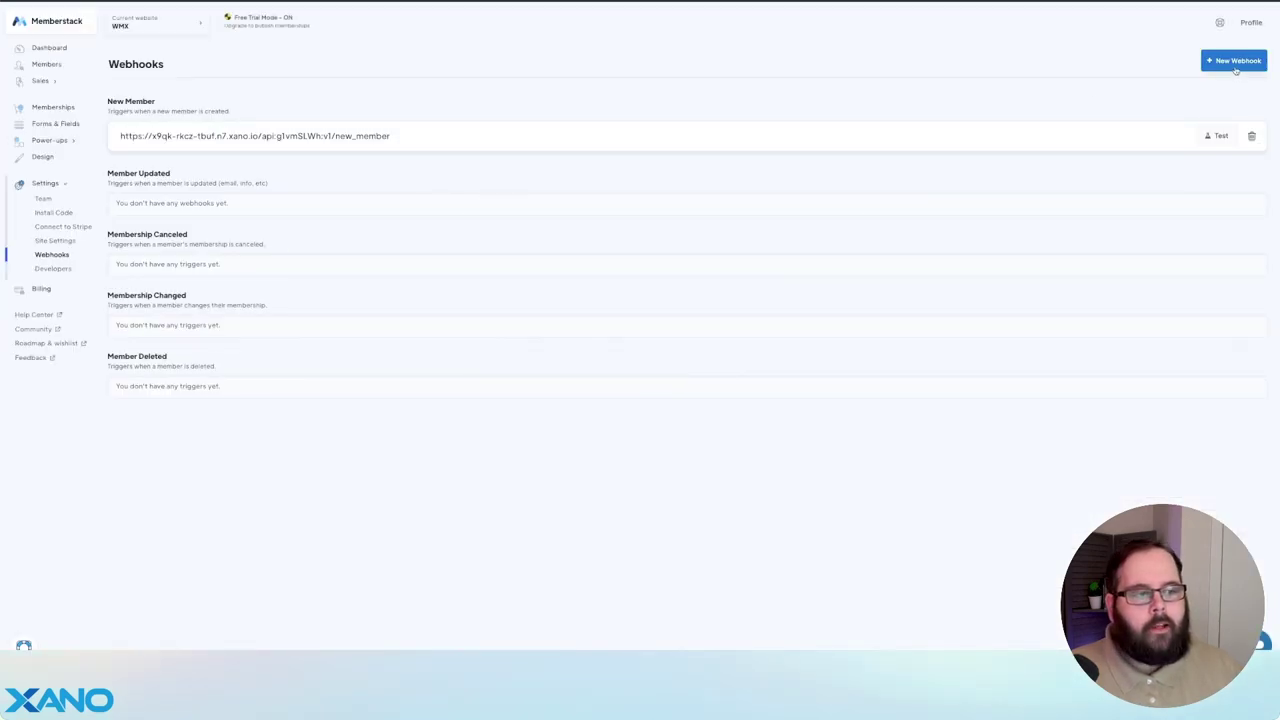
left_click(1235, 64)
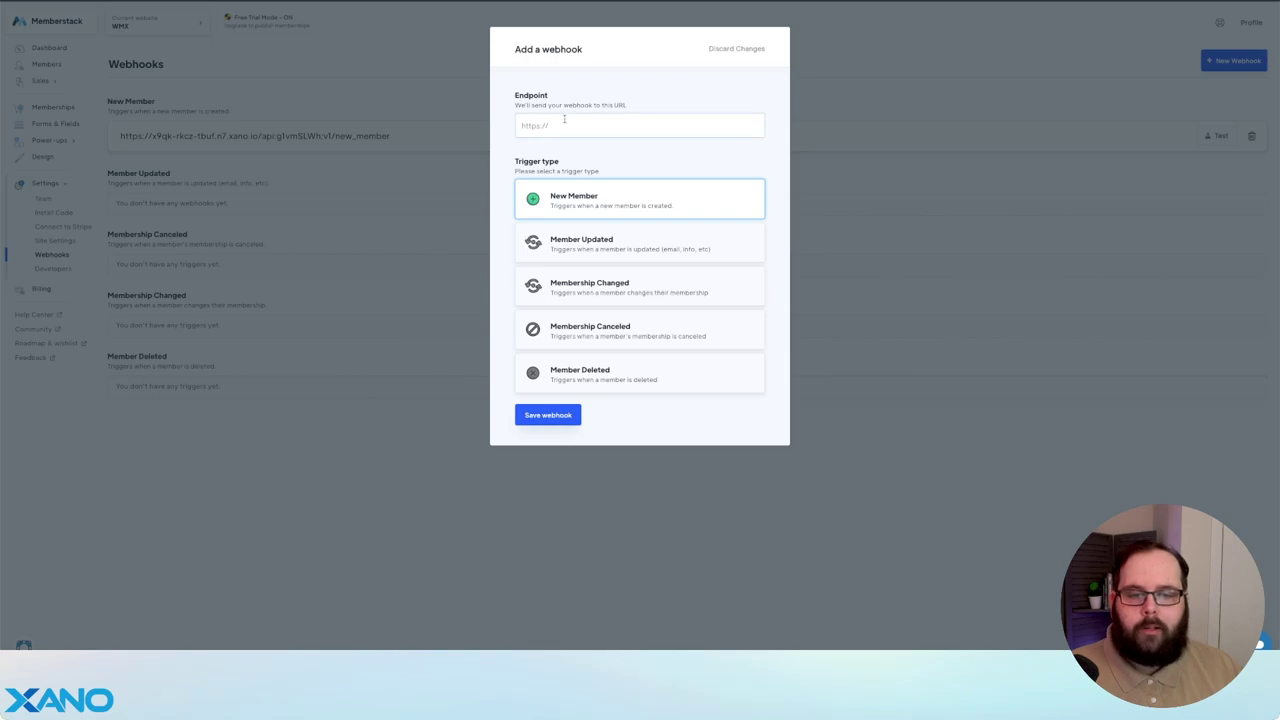
left_click(564, 119)
key("ctrl+v")
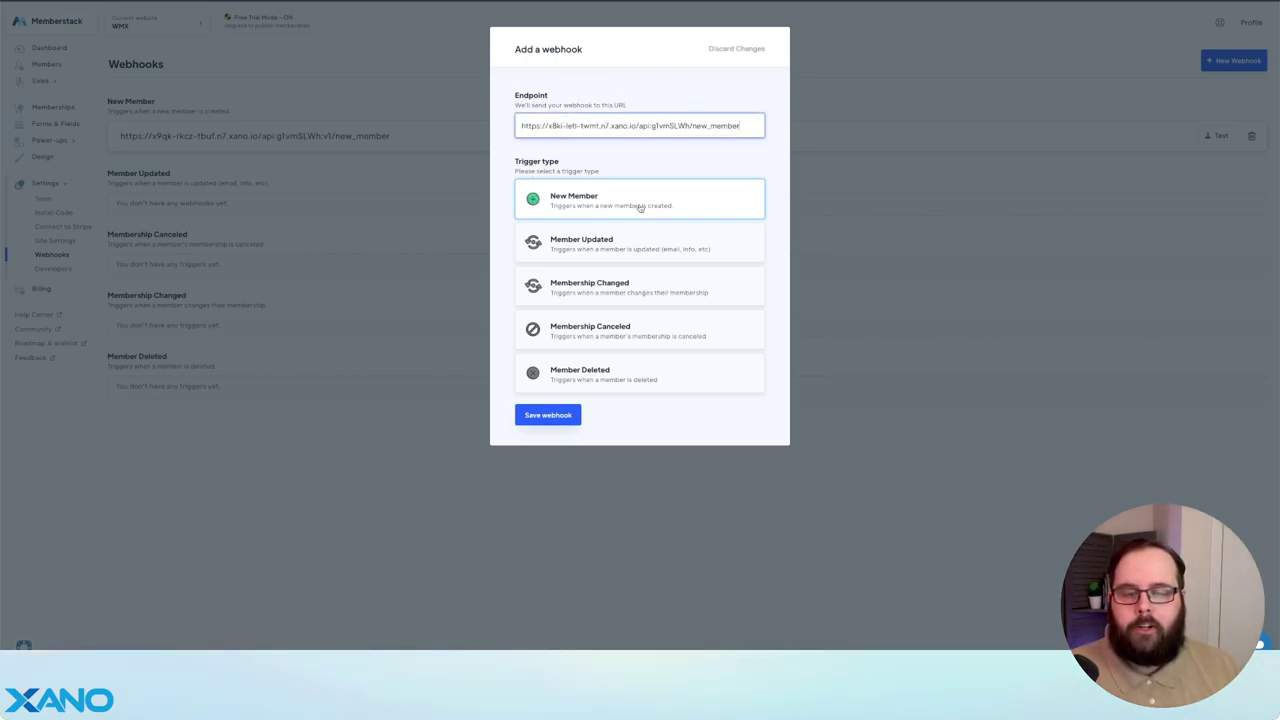
left_click(552, 415)
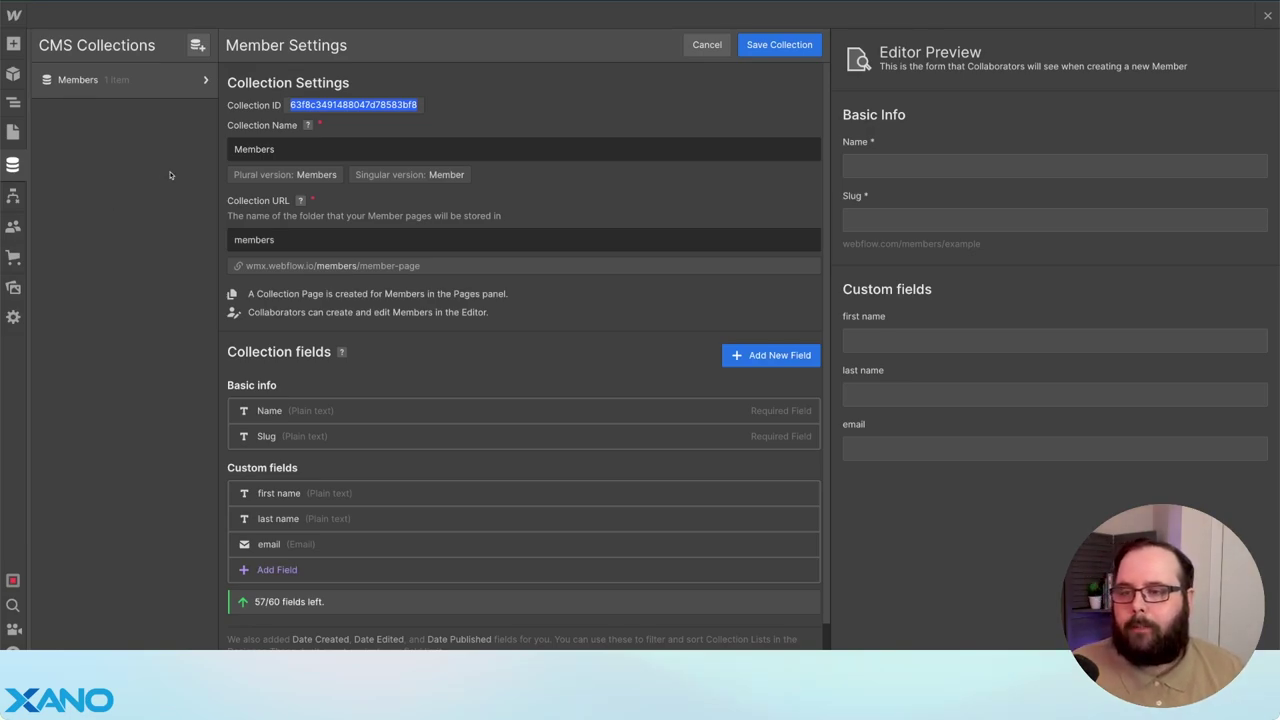
- Open the Webflow project's Custom Code settings and scroll down to the head code
left_click(14, 16)
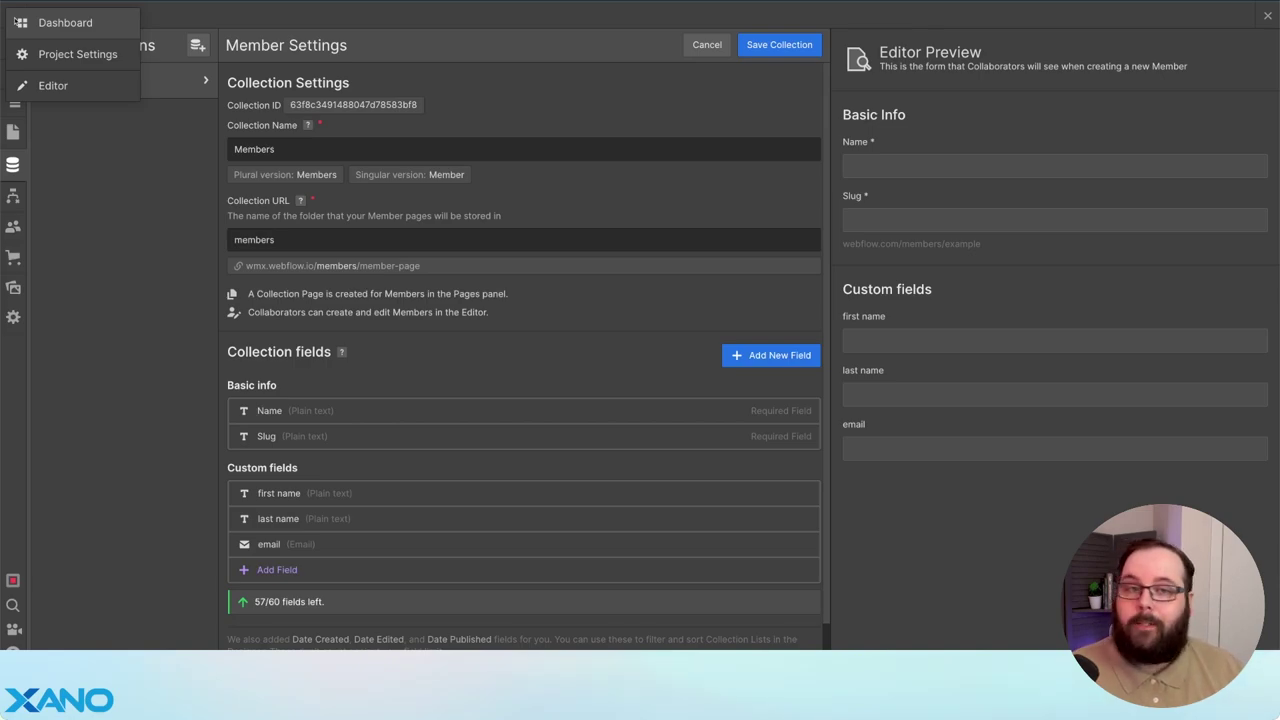
left_click(70, 54)
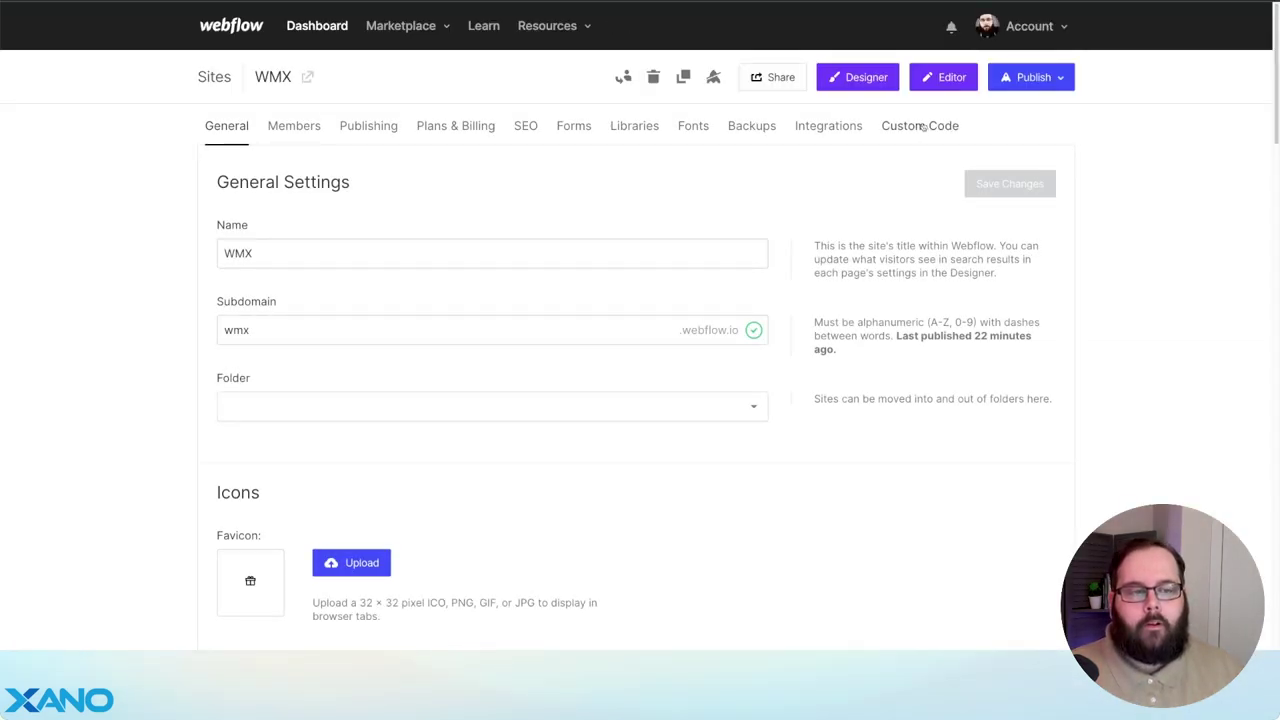
left_click(922, 126)
scroll(139, 302, "down", 3)
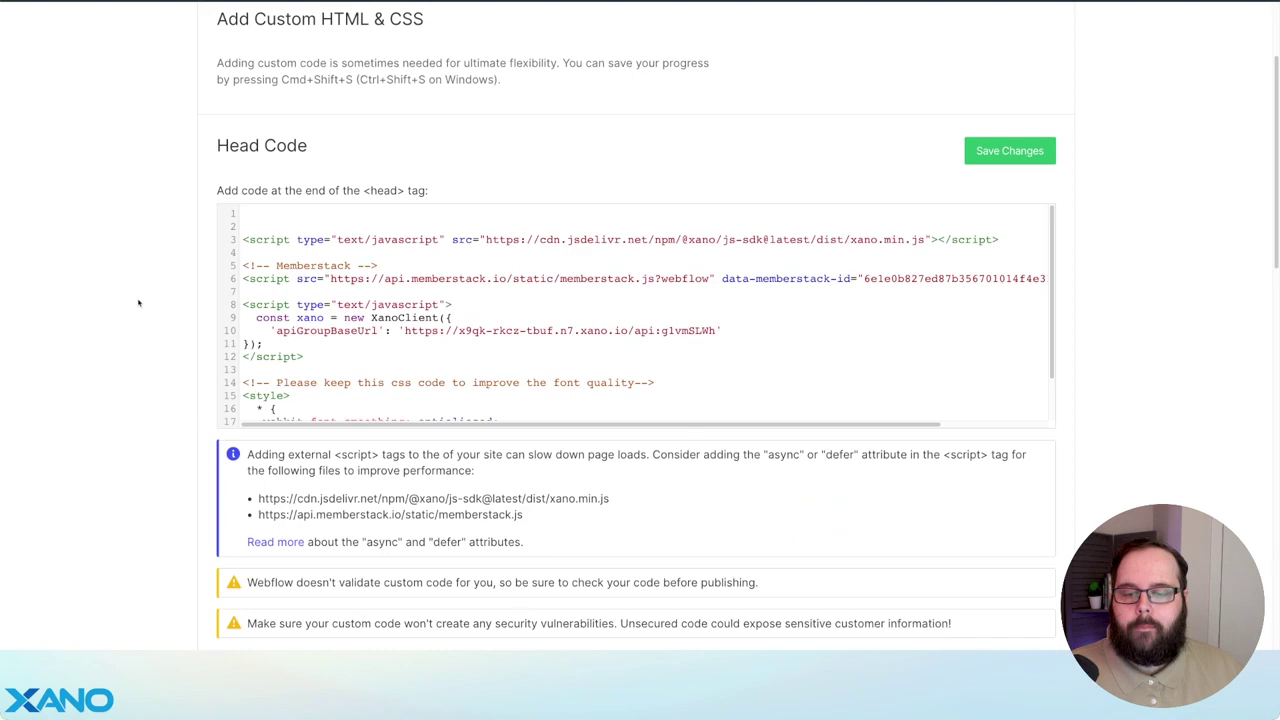
scroll(357, 231, "down", 1)
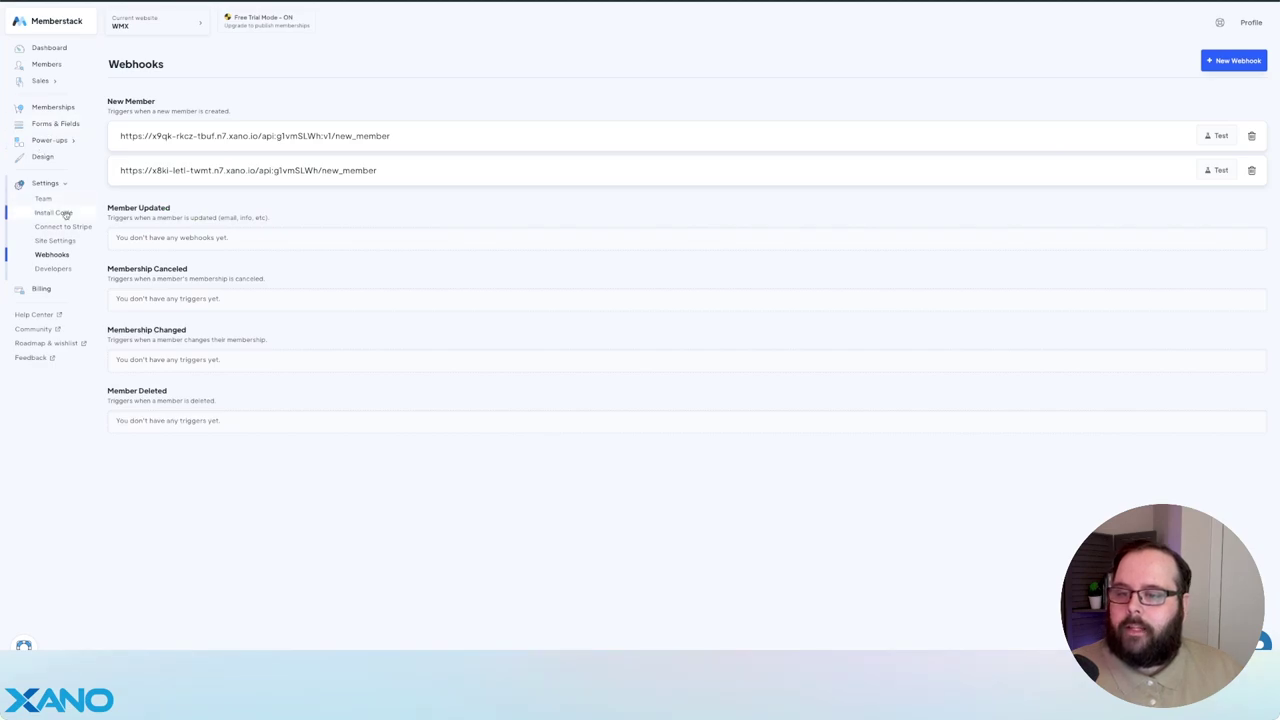
- Highlight the XanoClient script block that sets the Xano API base URL
left_click(60, 213)
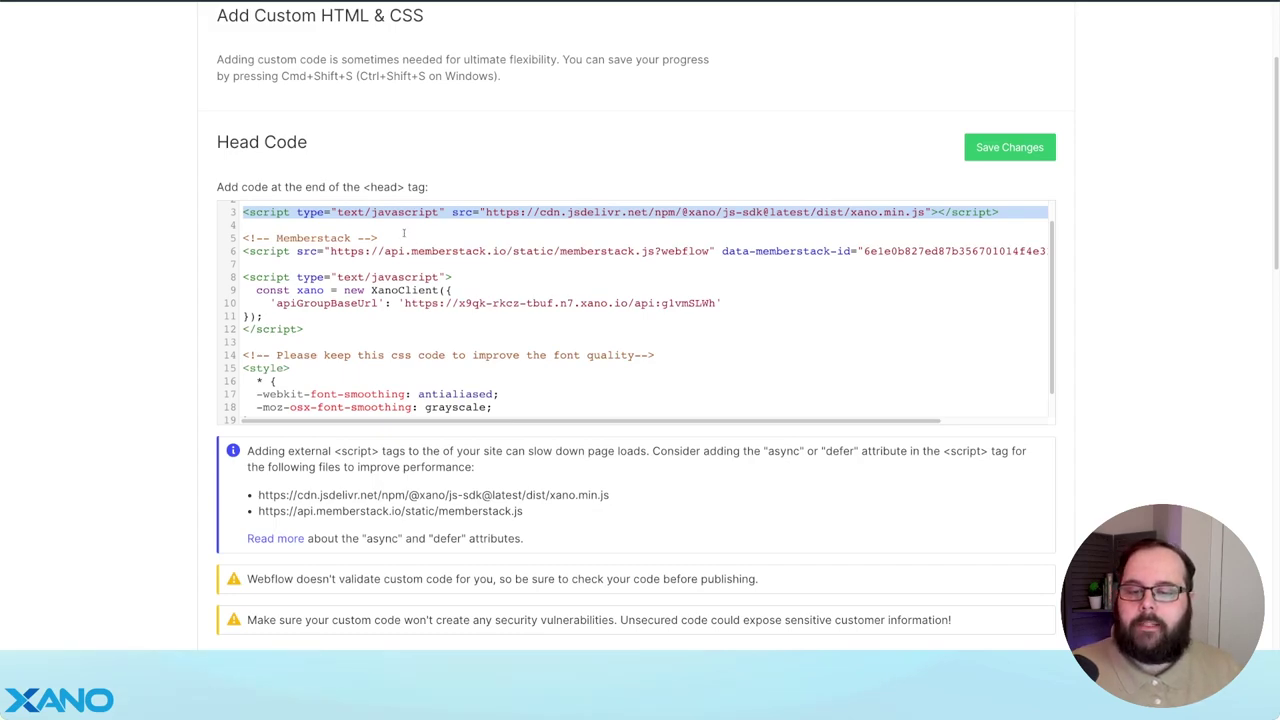
left_click_drag(304, 330, 238, 284)
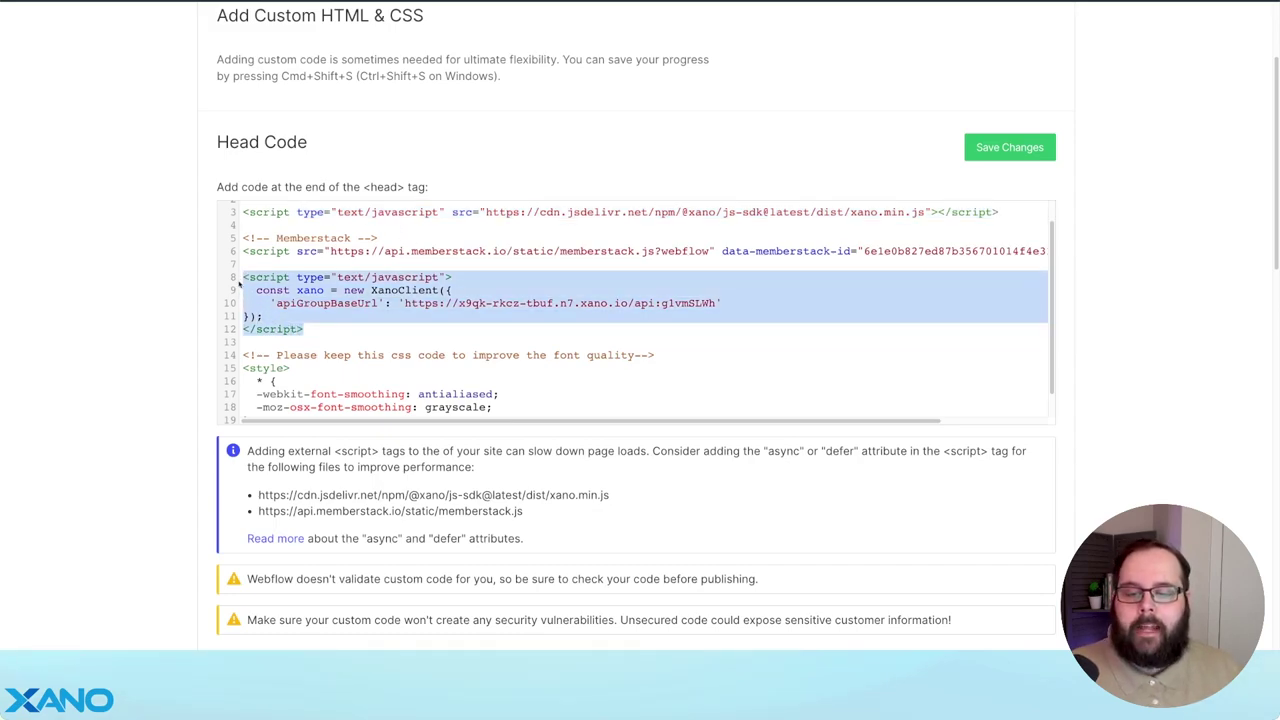
left_click(535, 332)
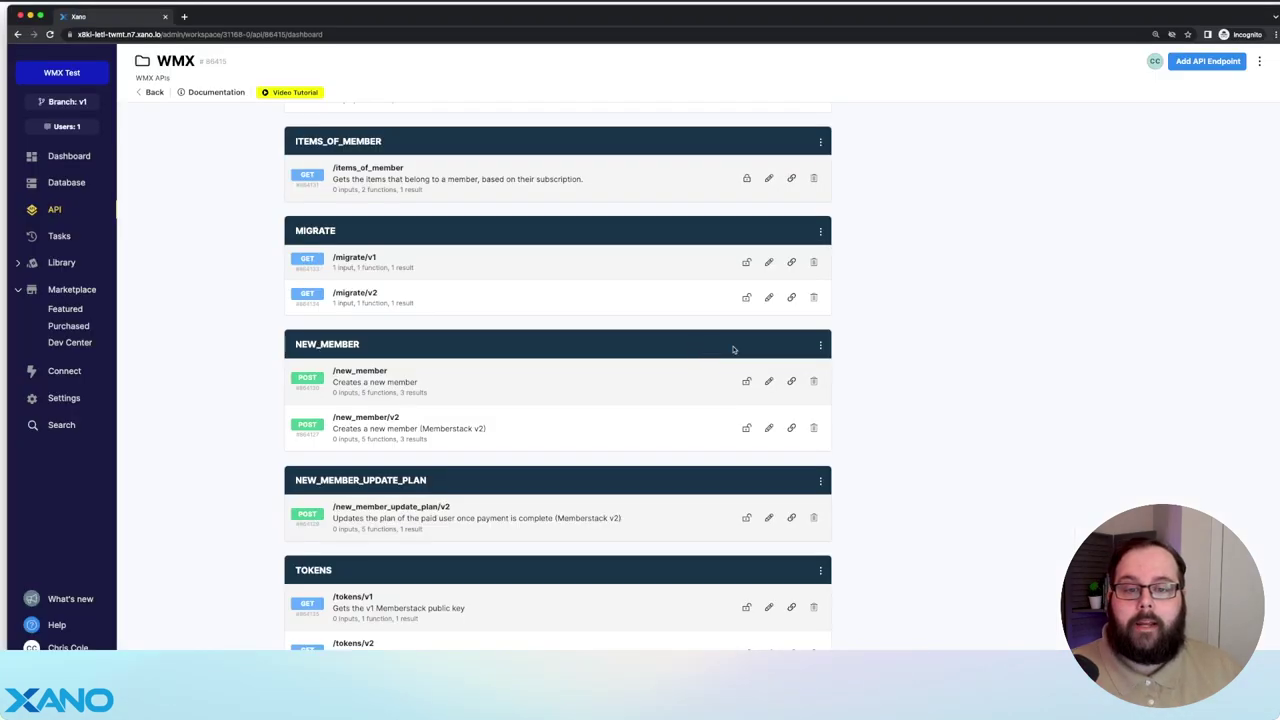
- Replace the old apiGroupBaseUrl in Webflow's head code with the WMX group's base URL
left_click(50, 210)
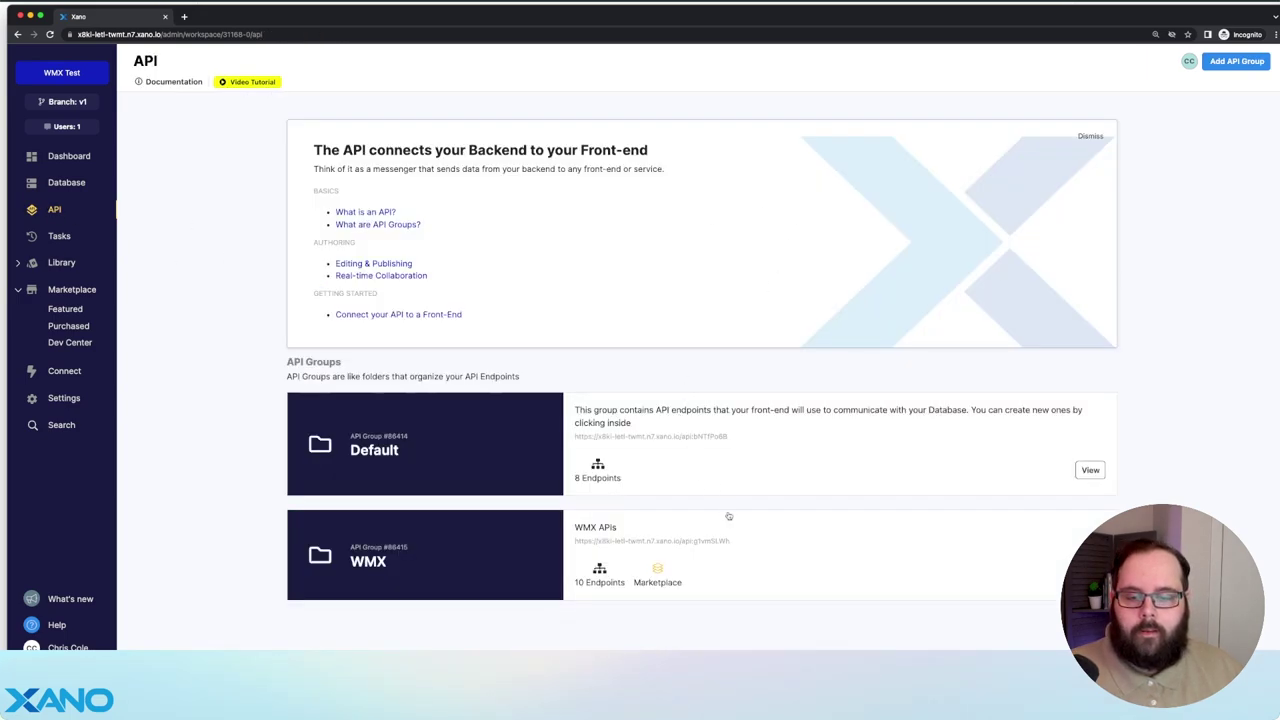
left_click(776, 545)
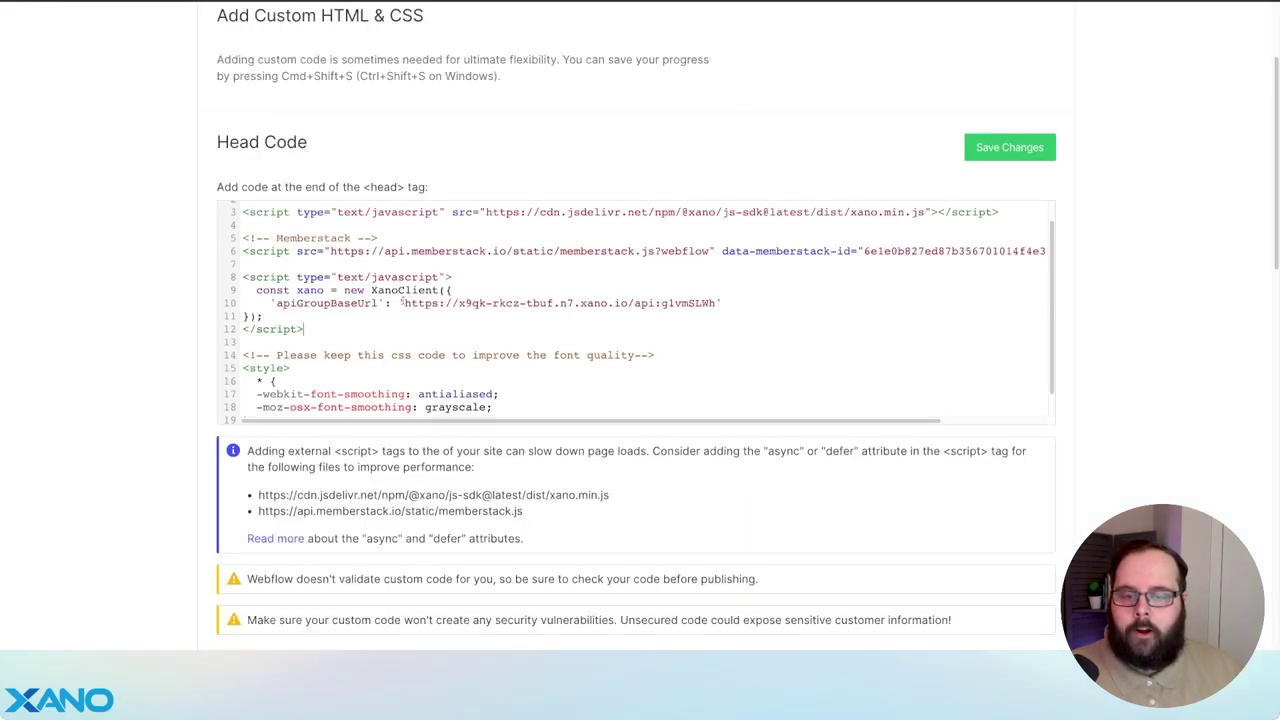
left_click_drag(401, 300, 718, 303)
type("https://x8ki-letl-twmt.n7.xano.io/api:g1vmSLWh")
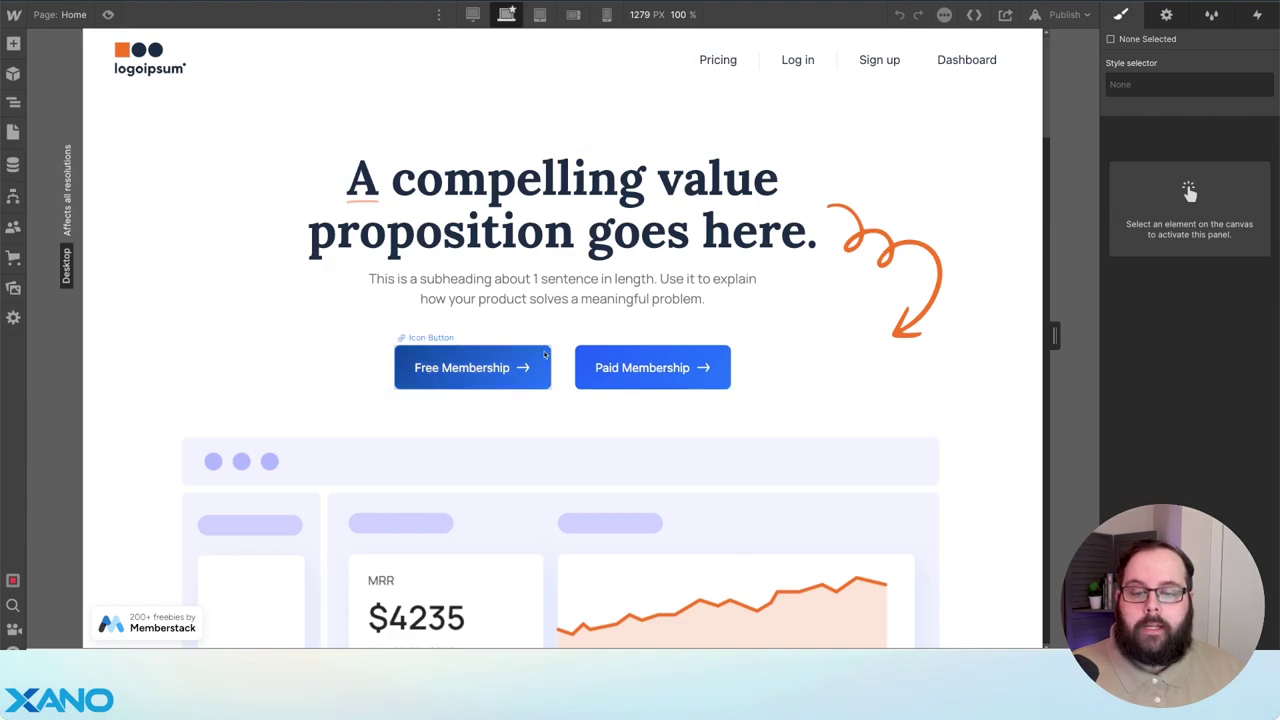
- Select the Free Membership button on the canvas and view its settings
left_click(472, 367)
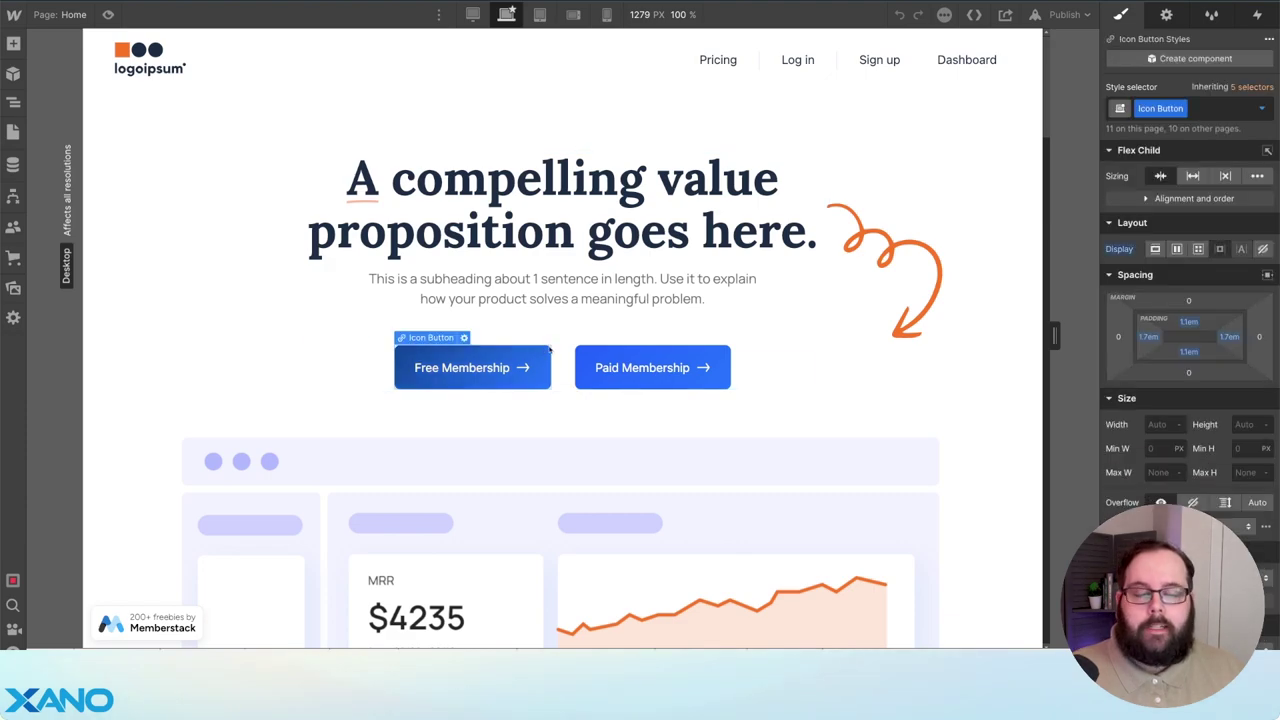
left_click(1166, 14)
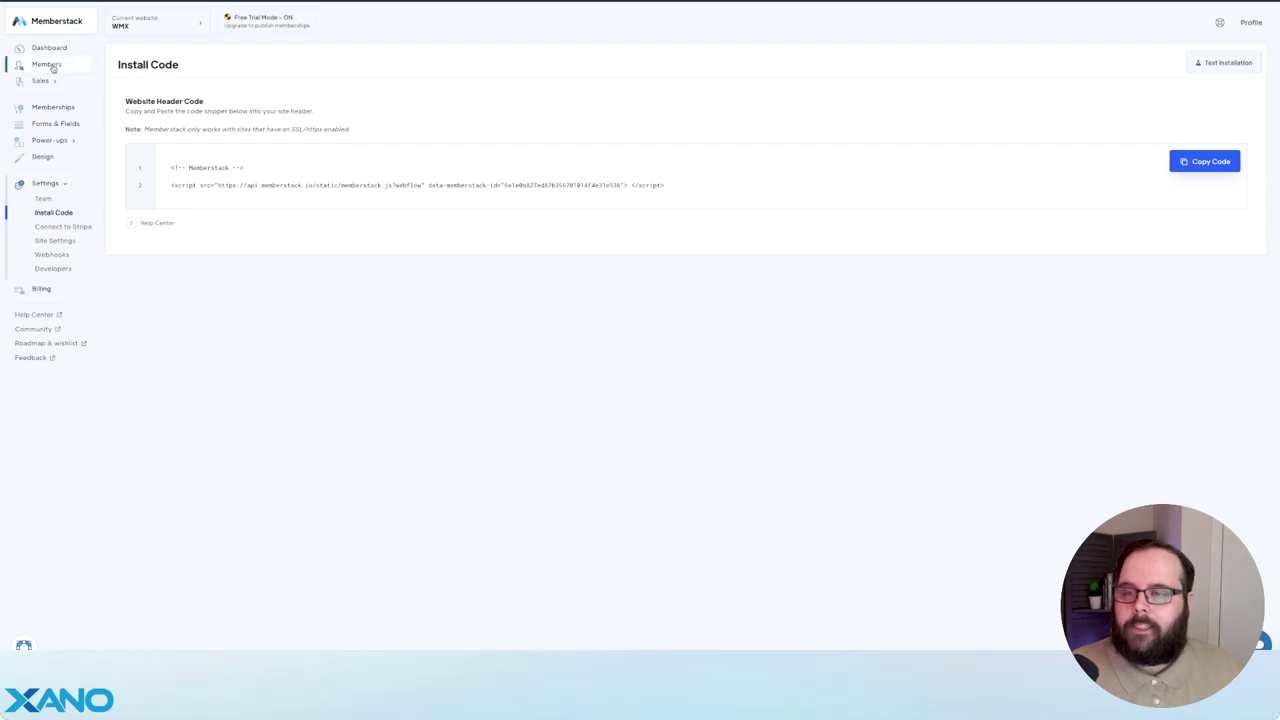
left_click(67, 106)
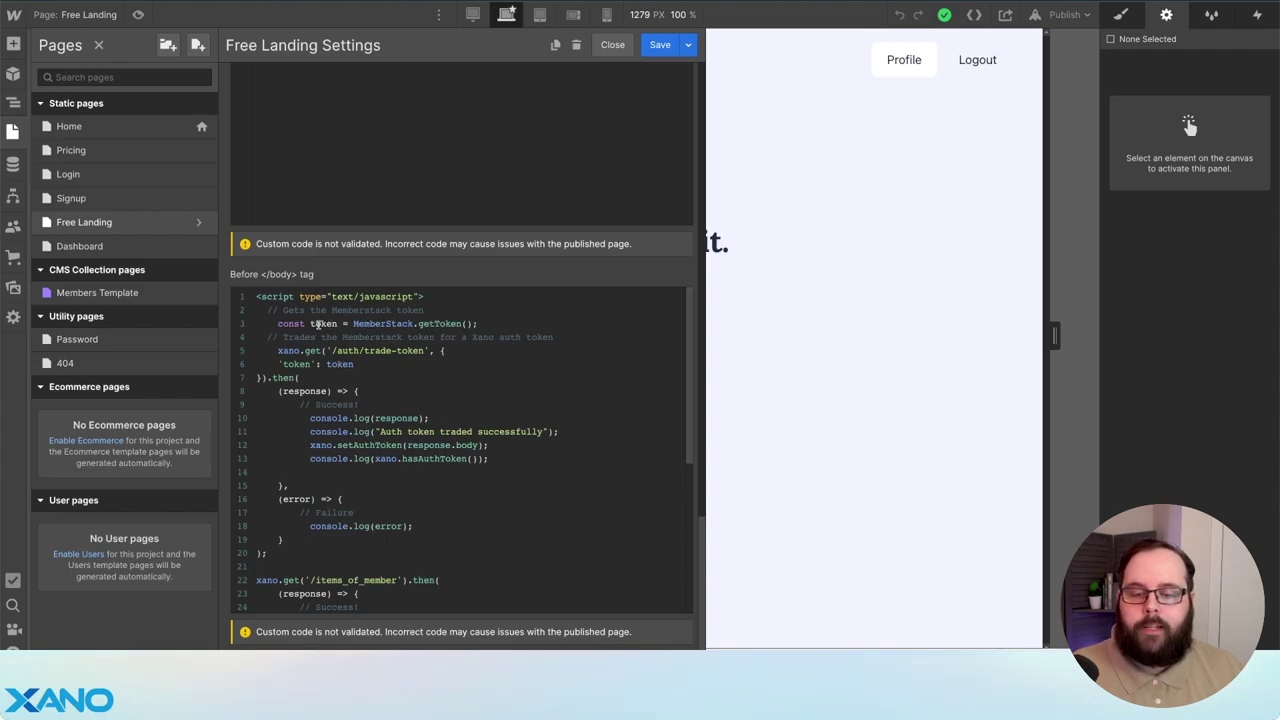
- Read through the Free Landing before-body script: token trade via /auth/trade-token, /items_of_member fetch, item rendering
scroll(486, 370, "down", 2)
scroll(477, 368, "up", 1)
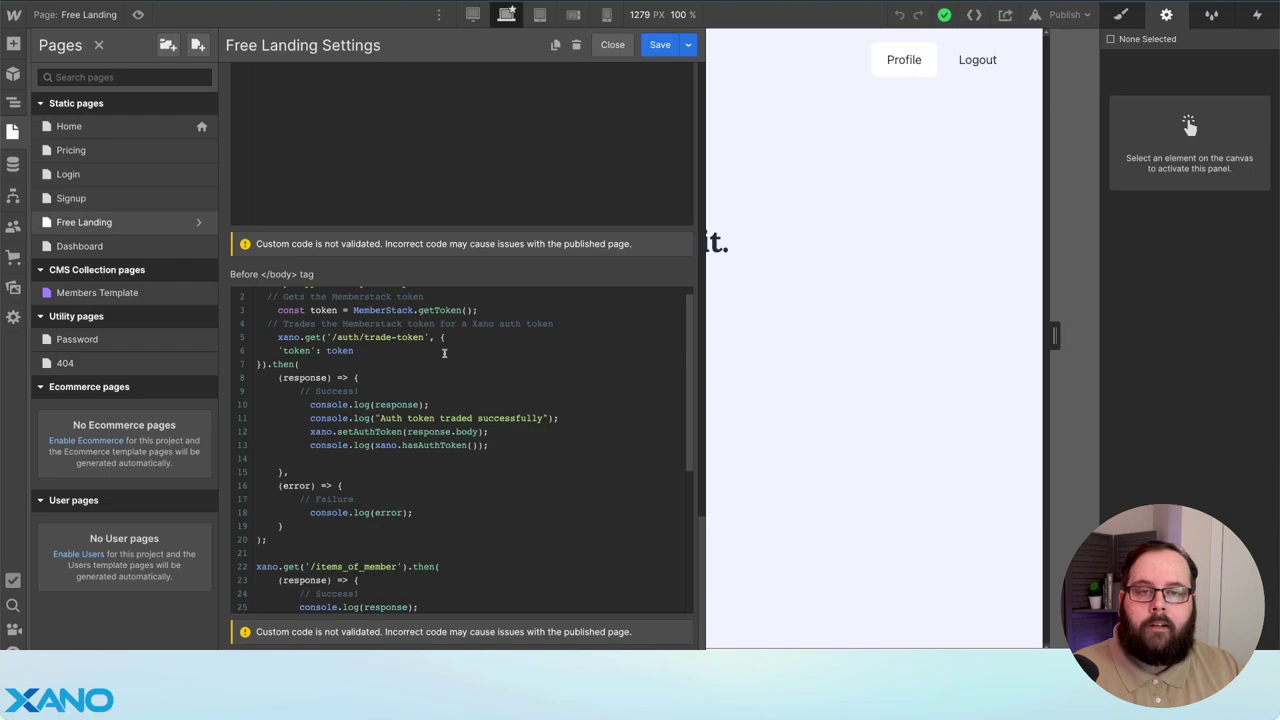
scroll(447, 375, "down", 1)
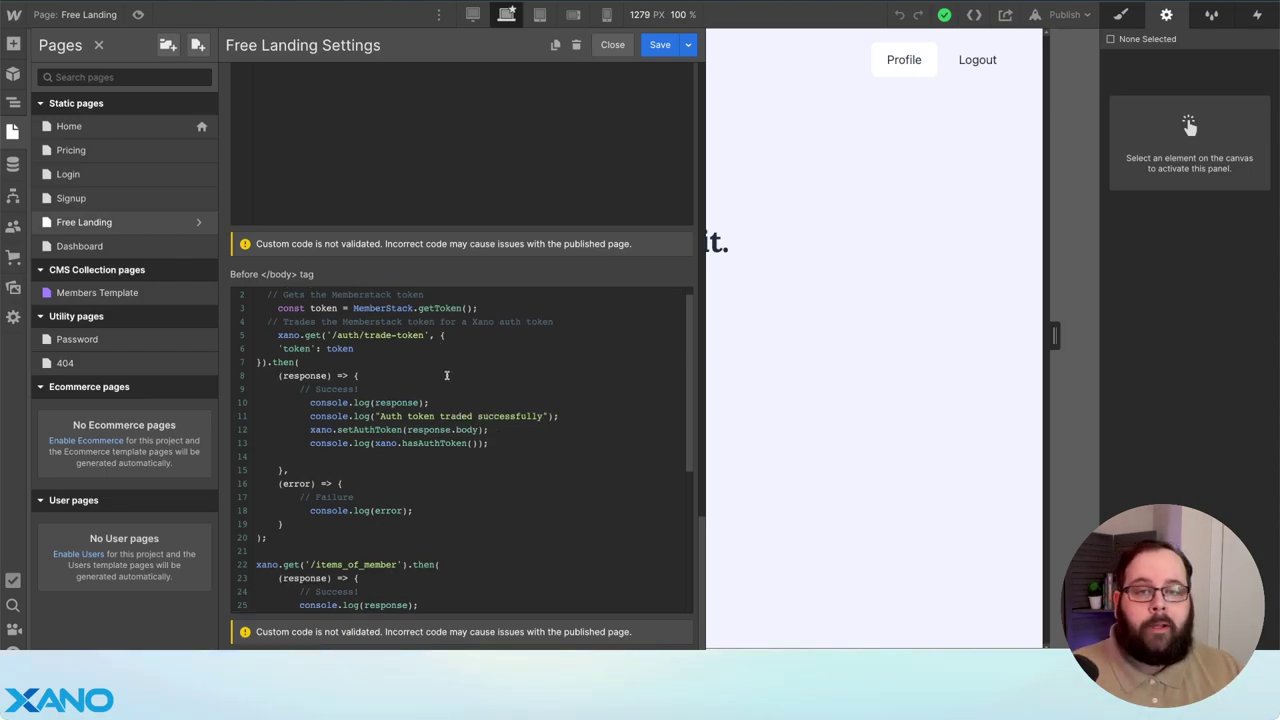
scroll(450, 378, "down", 6)
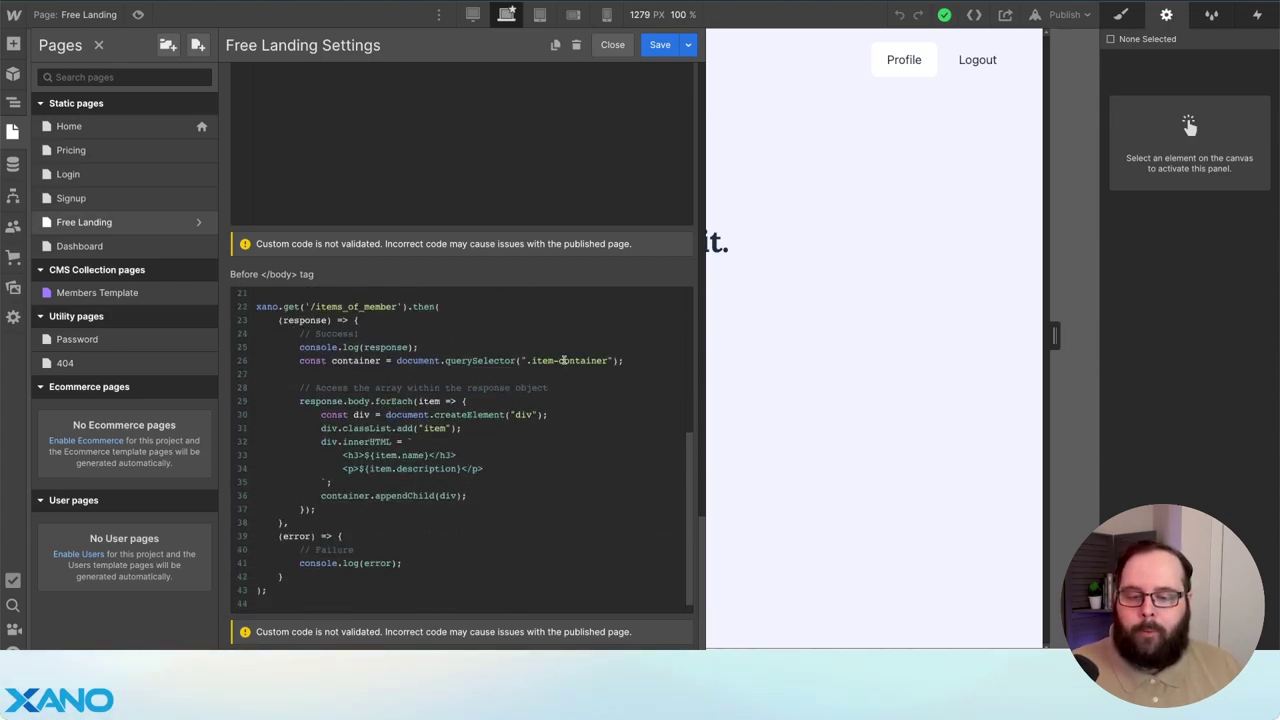
scroll(569, 410, "down", 1)
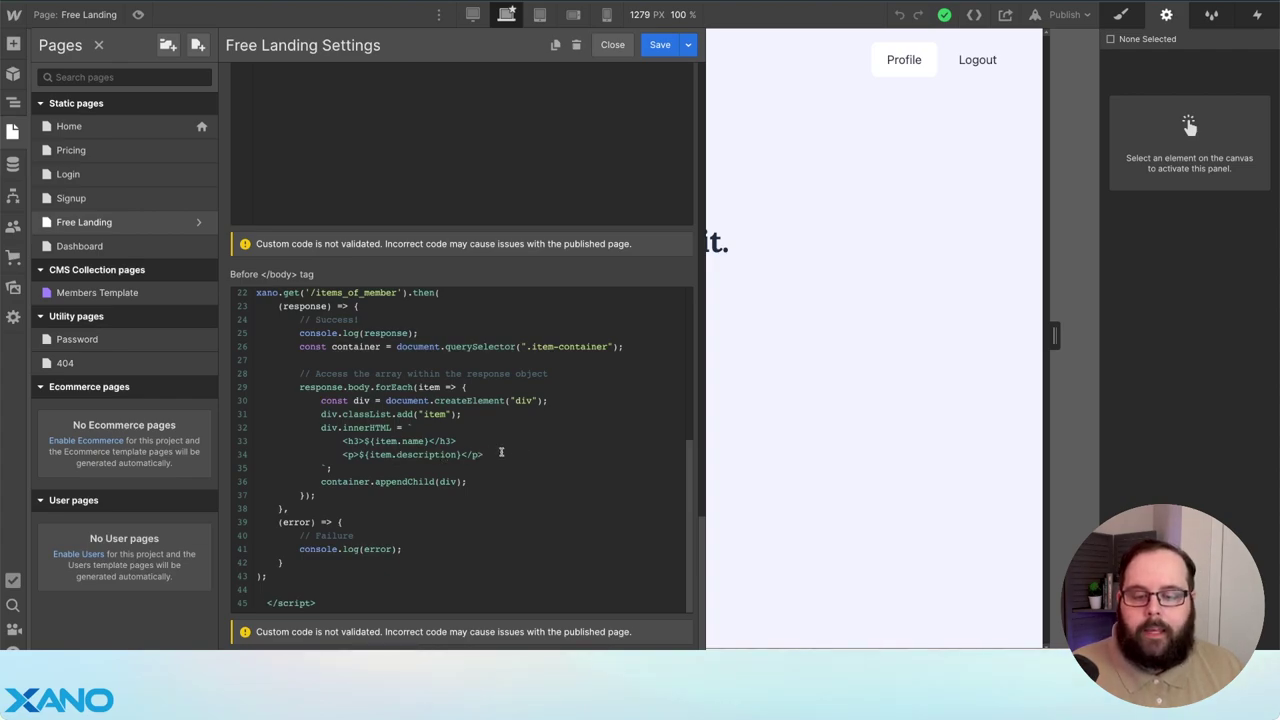
left_click_drag(480, 454, 341, 458)
key("ctrl+c")
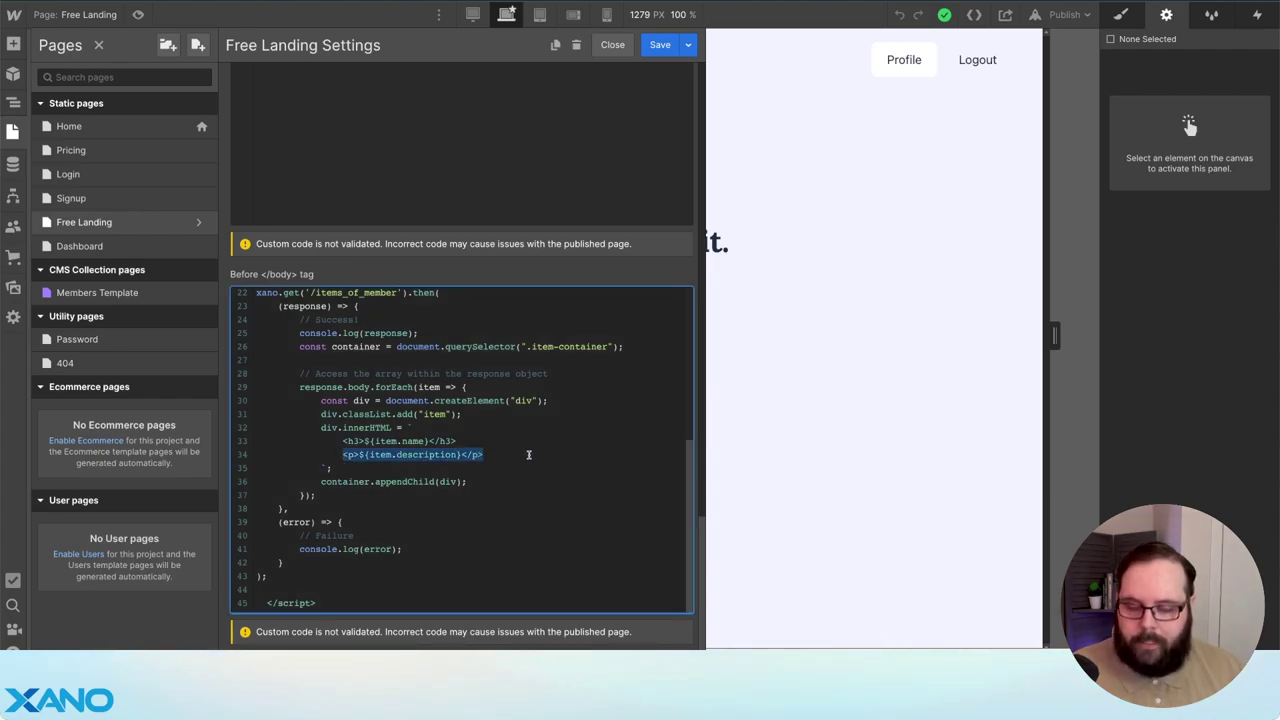
left_click(511, 450)
key("Return")
key("ctrl+v")
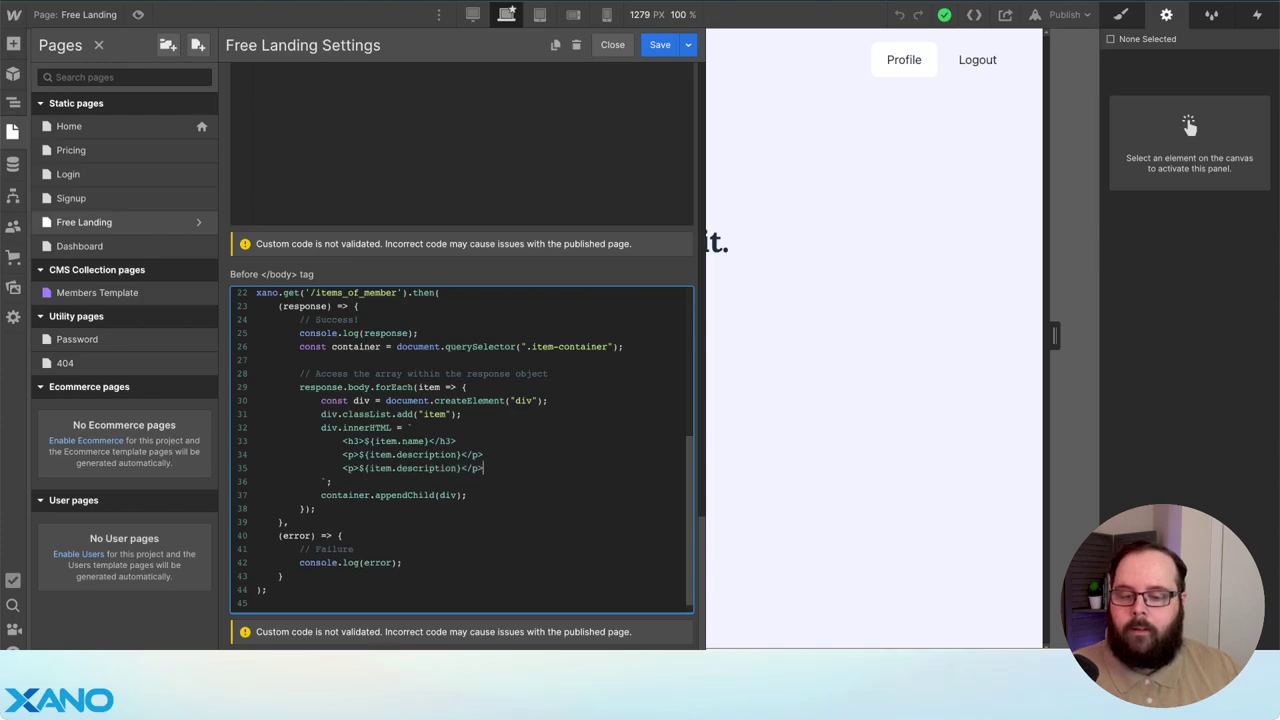
double_click(440, 468)
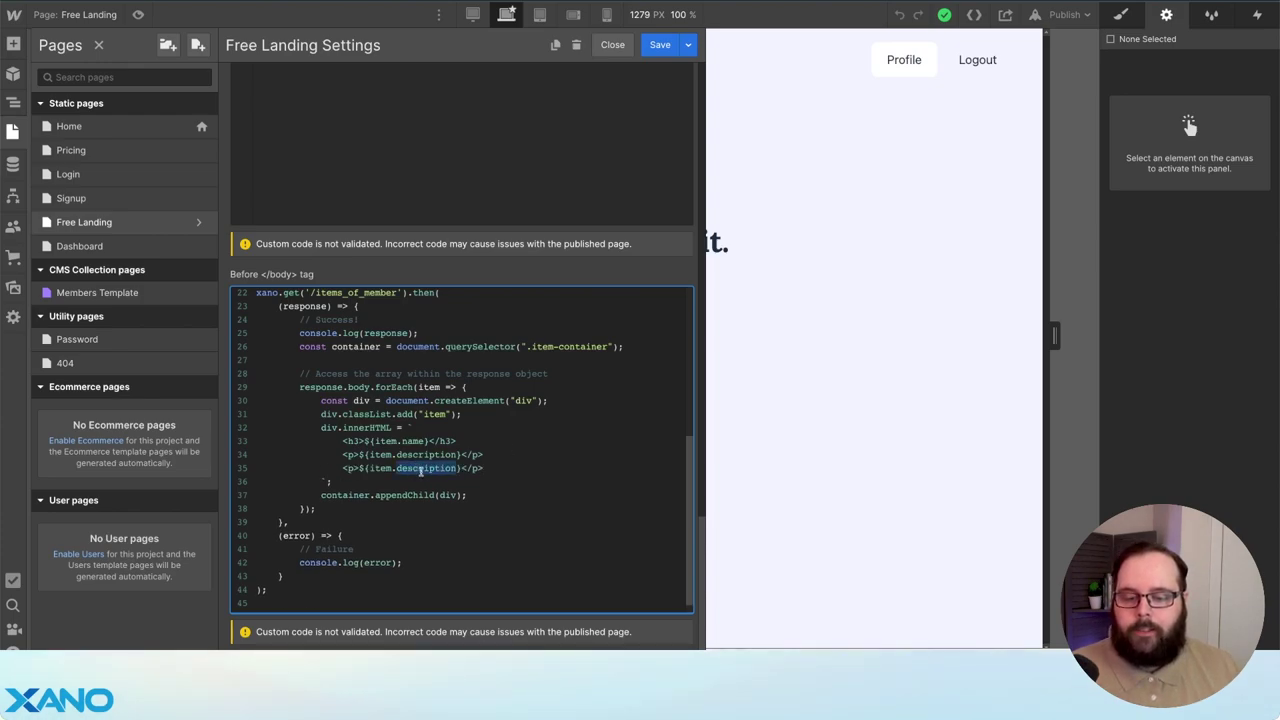
type("price")
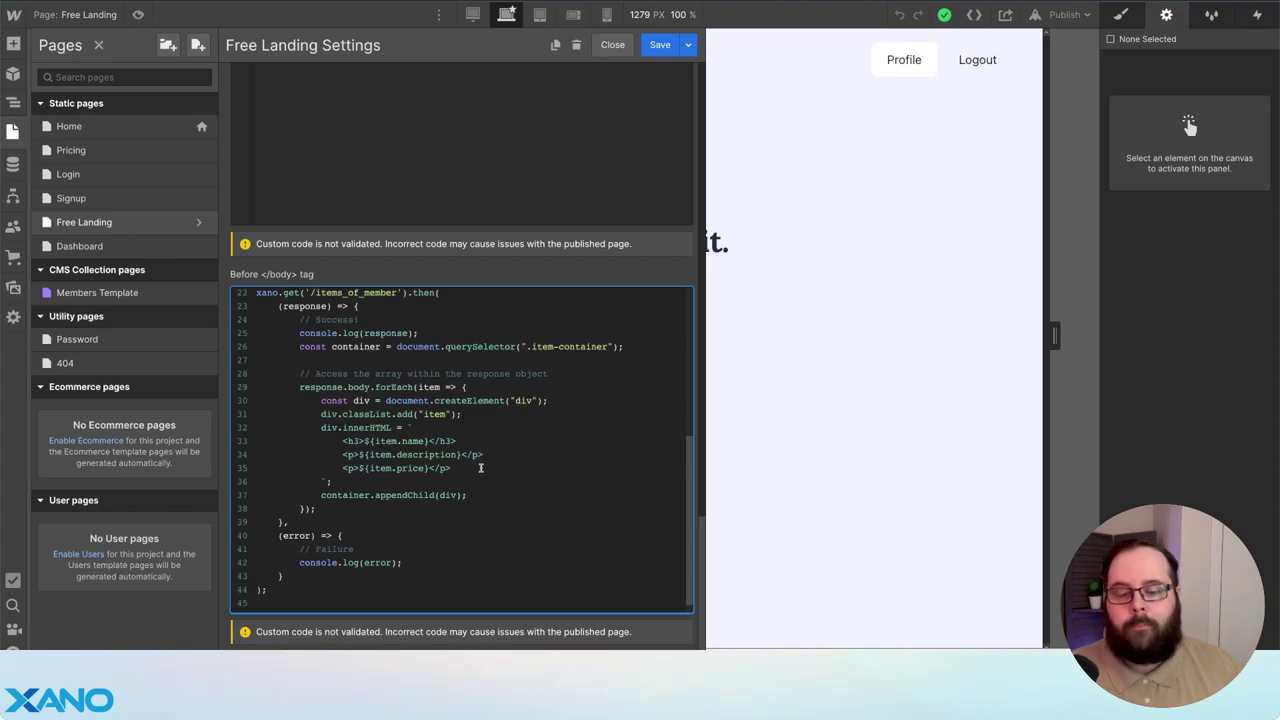
triple_click(481, 467)
key("BackSpace")
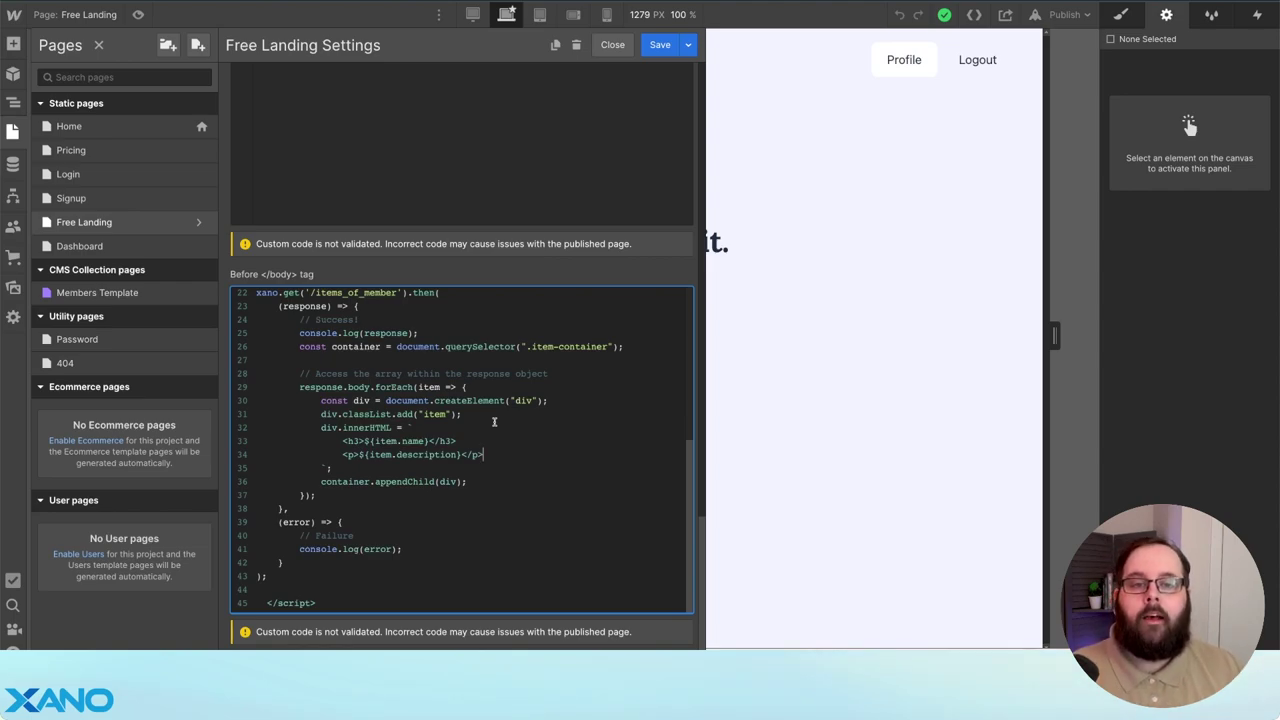
- Save the page code and publish the site to its webflow.io domain
left_click(660, 45)
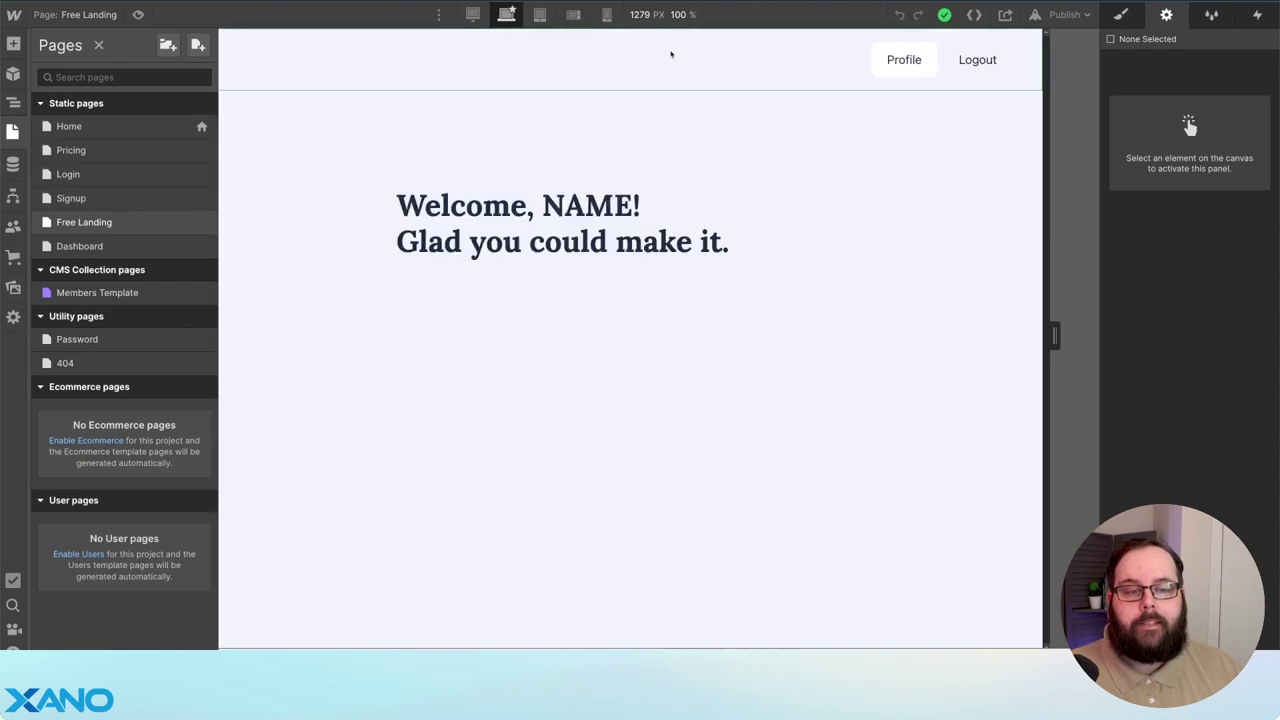
left_click(1063, 14)
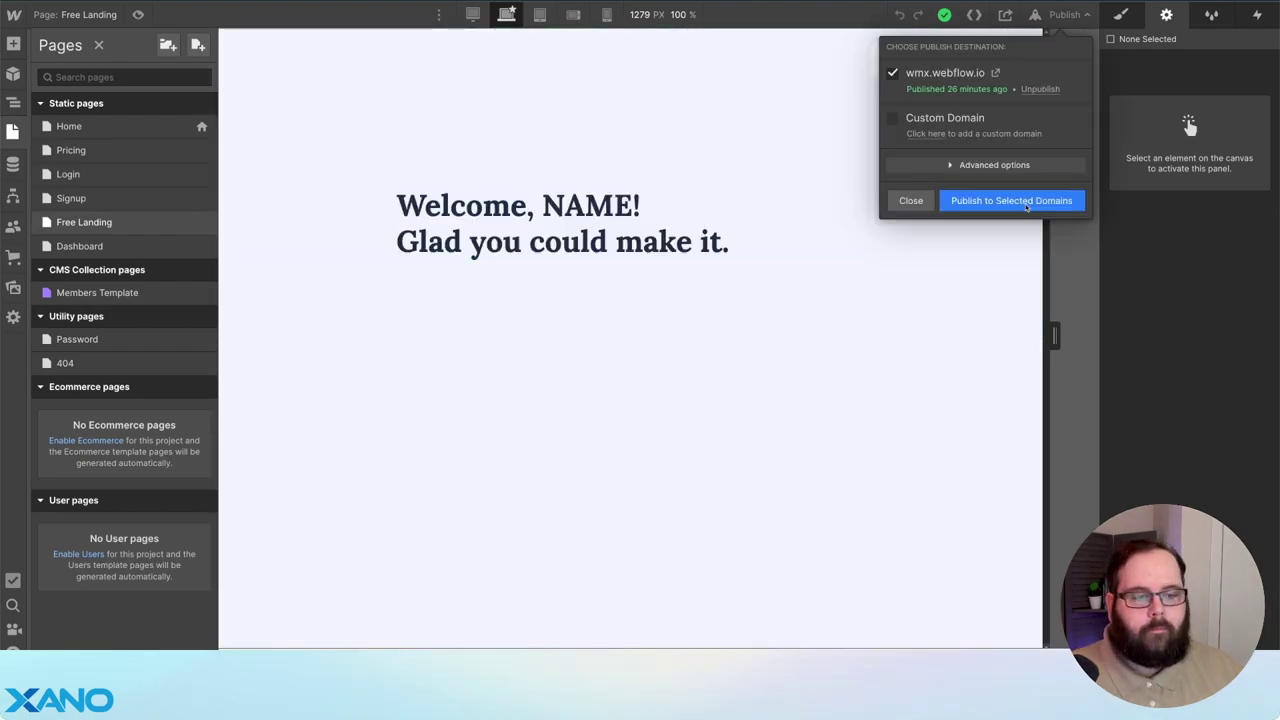
left_click(1012, 200)
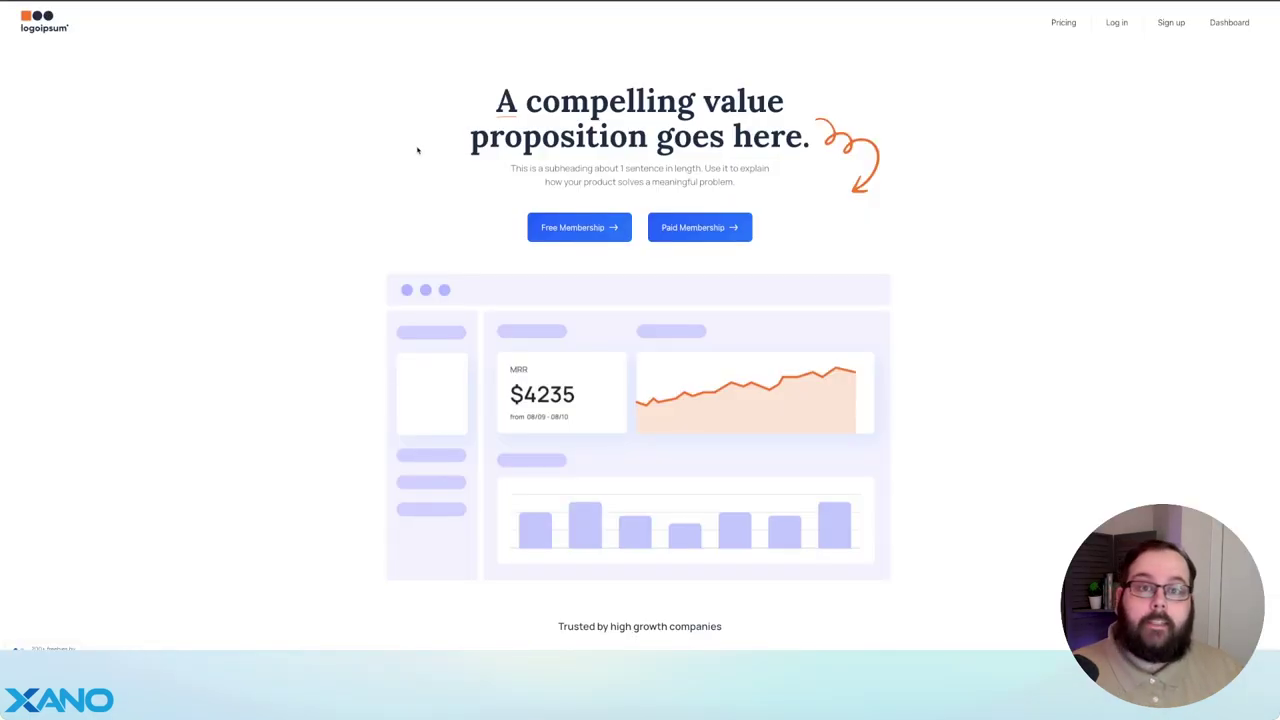
- On the live site, sign up 'Test User' for Paid Membership with a test email and password, confirming the $1.00 payment
left_click(705, 236)
left_click(605, 147)
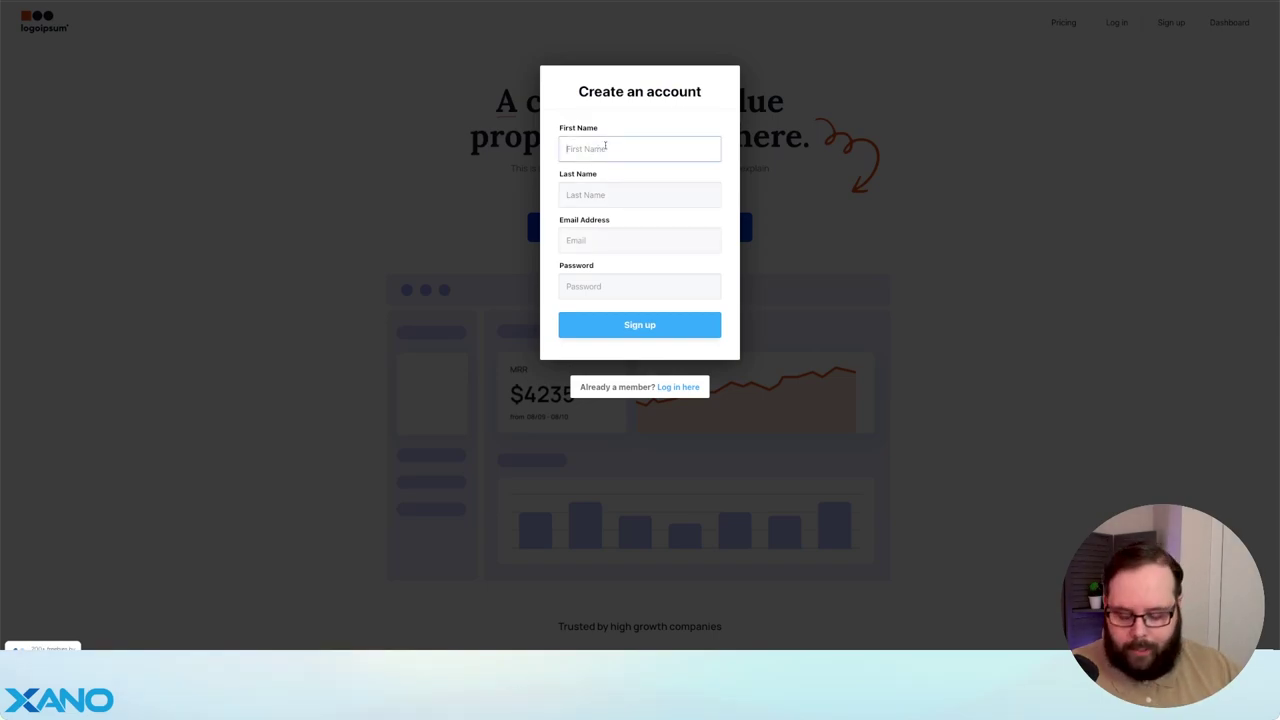
type("Test")
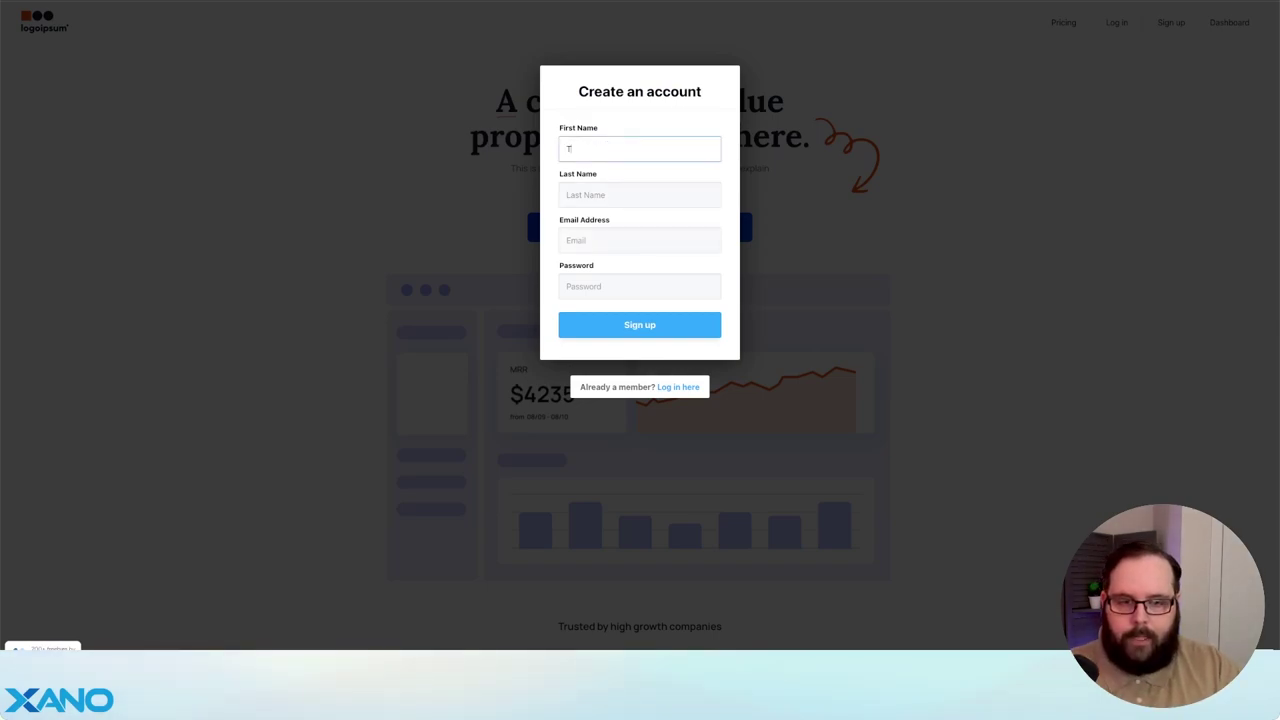
key("Tab")
type("User")
key("Tab")
type("test")
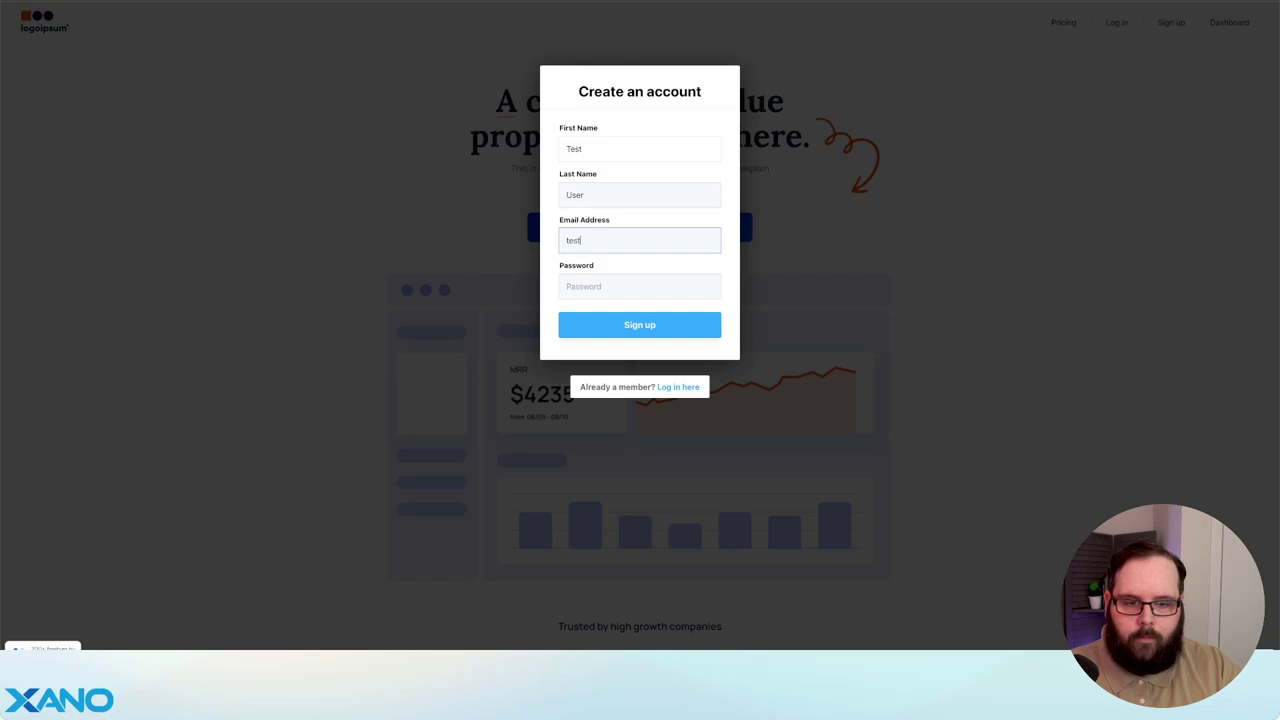
type("@email.com")
key("Tab")
type("pas")
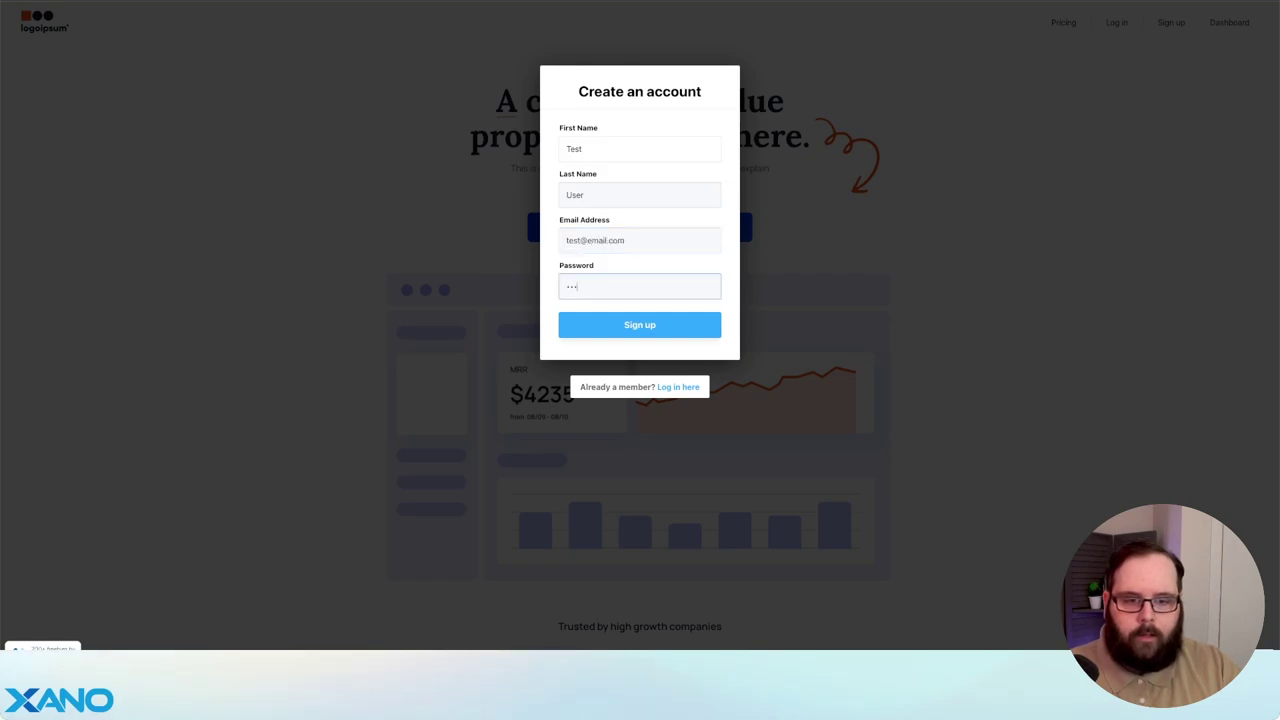
left_click(695, 320)
left_click(652, 240)
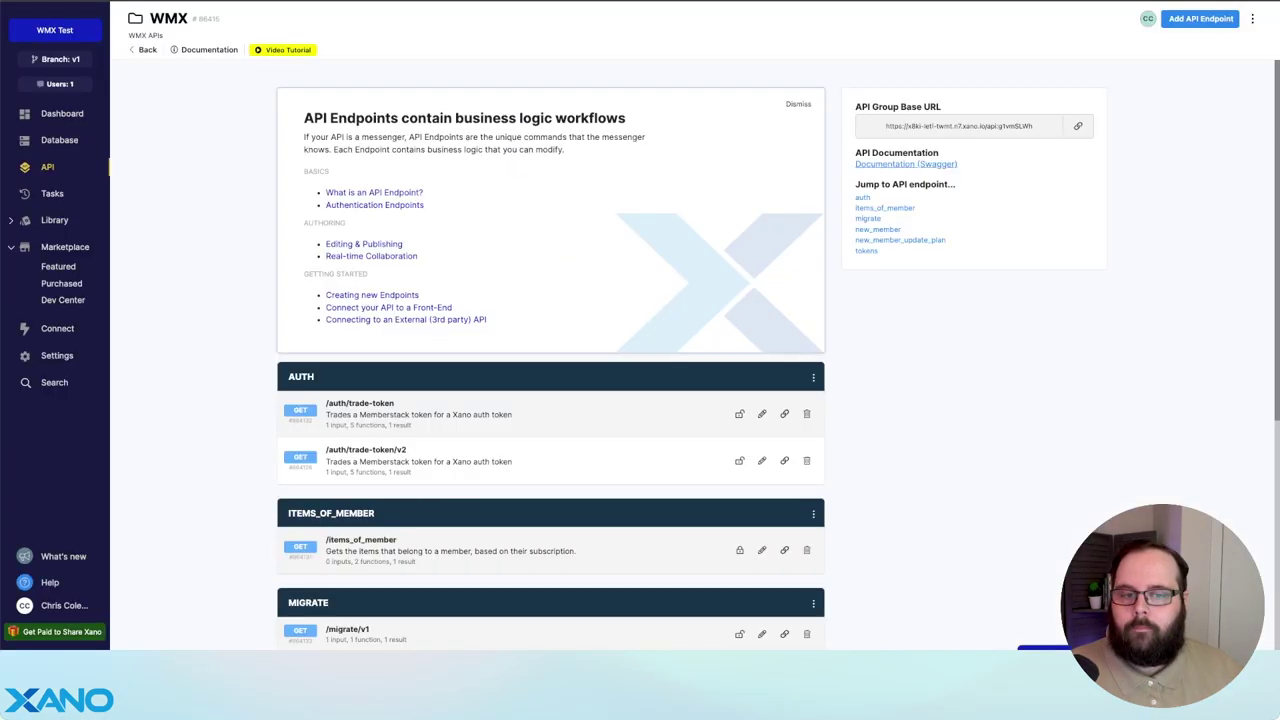
- Check the new member in Xano's user table, then Webflow's Members collection and member dashboard
left_click(72, 142)
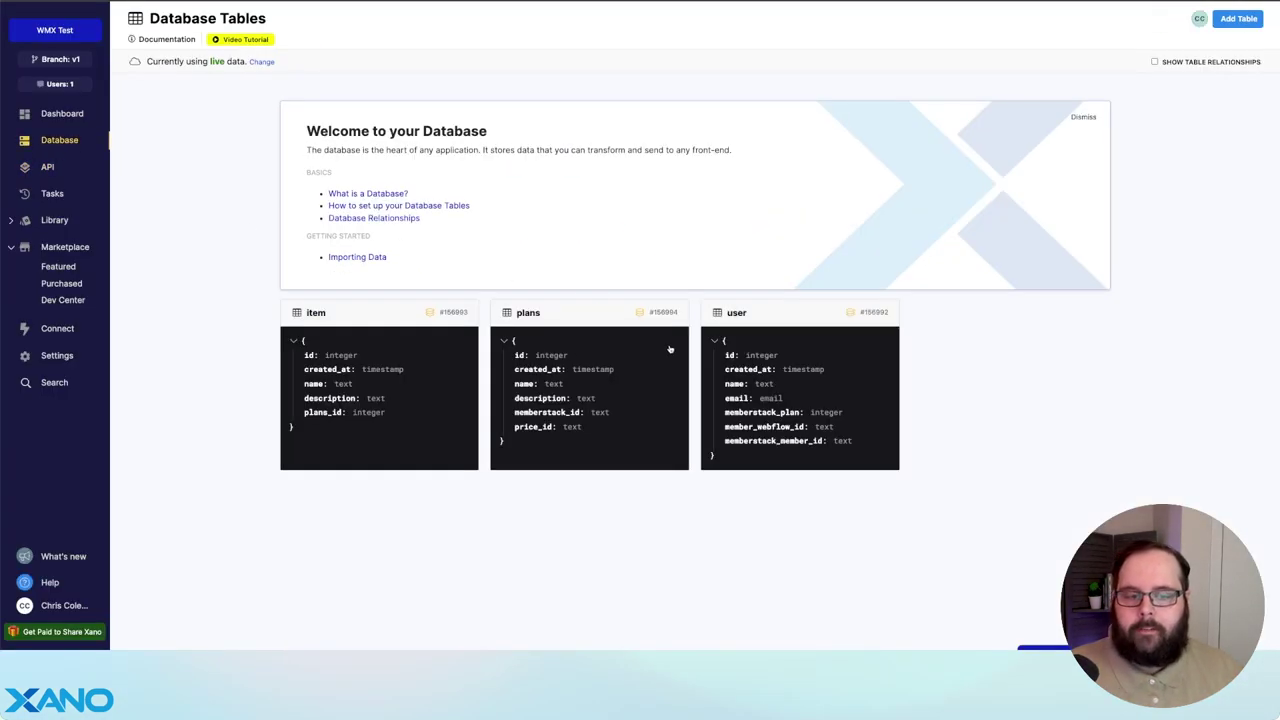
left_click(740, 316)
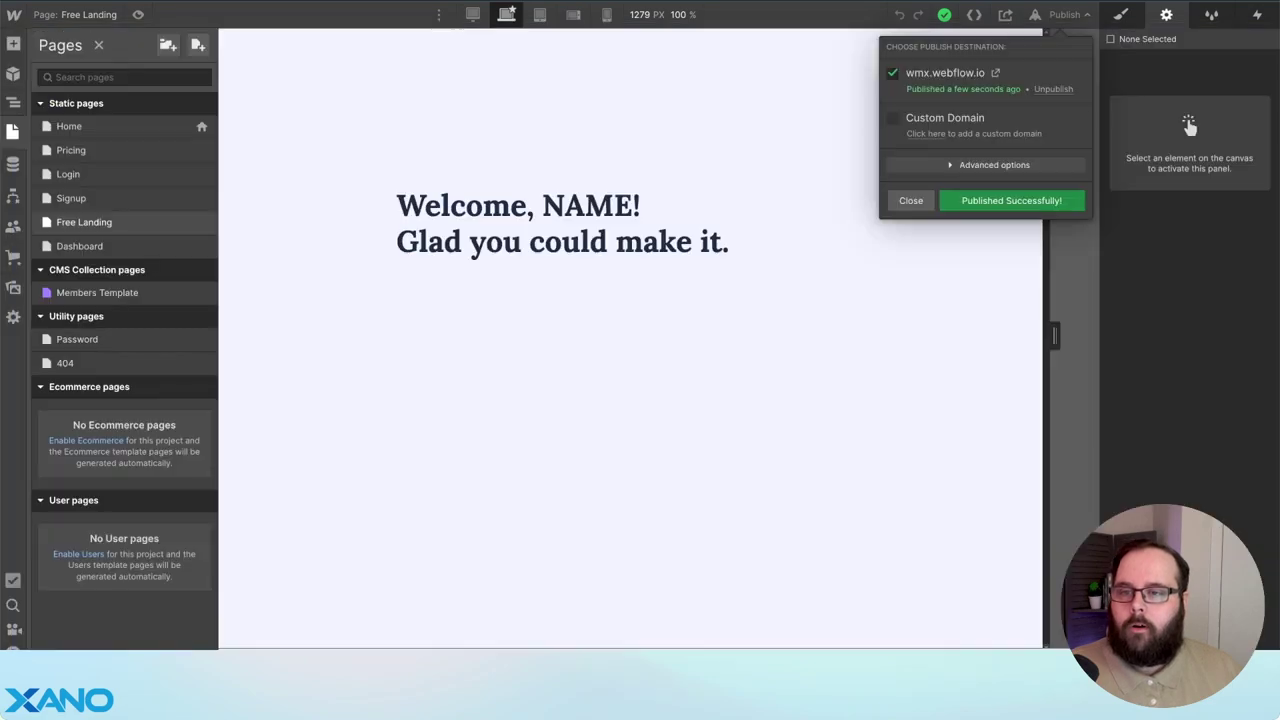
left_click(13, 164)
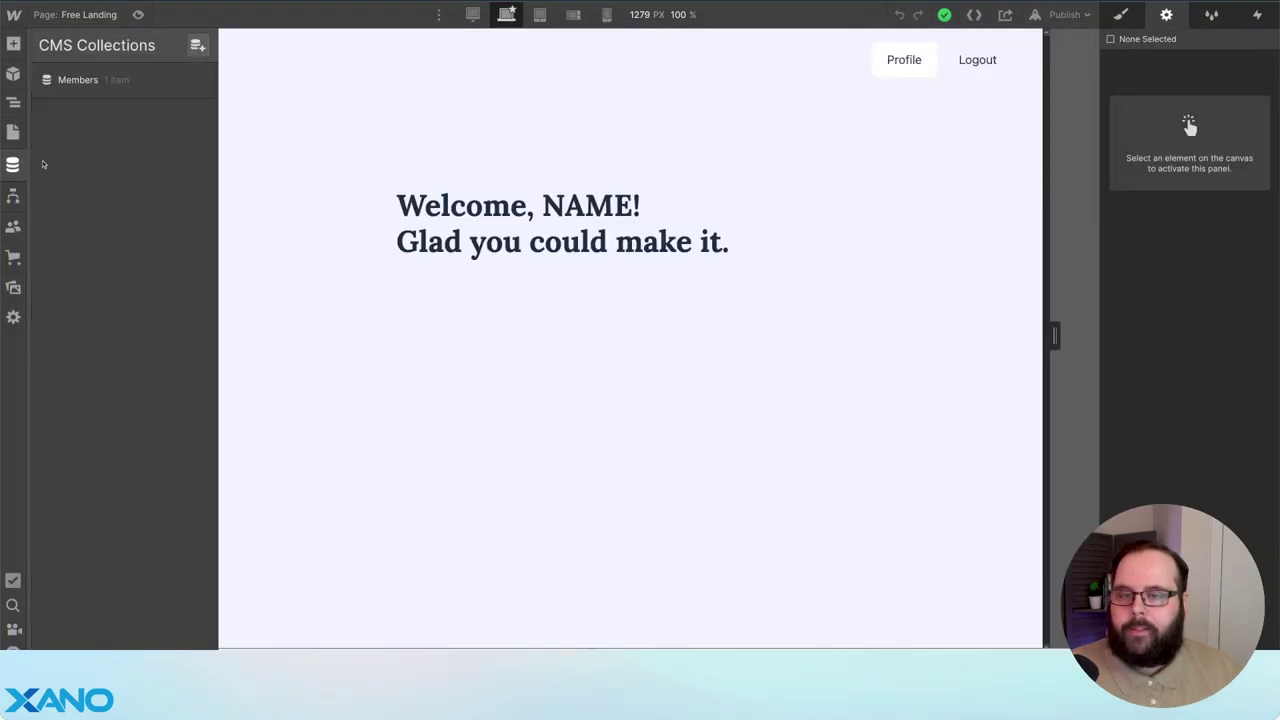
left_click(78, 79)
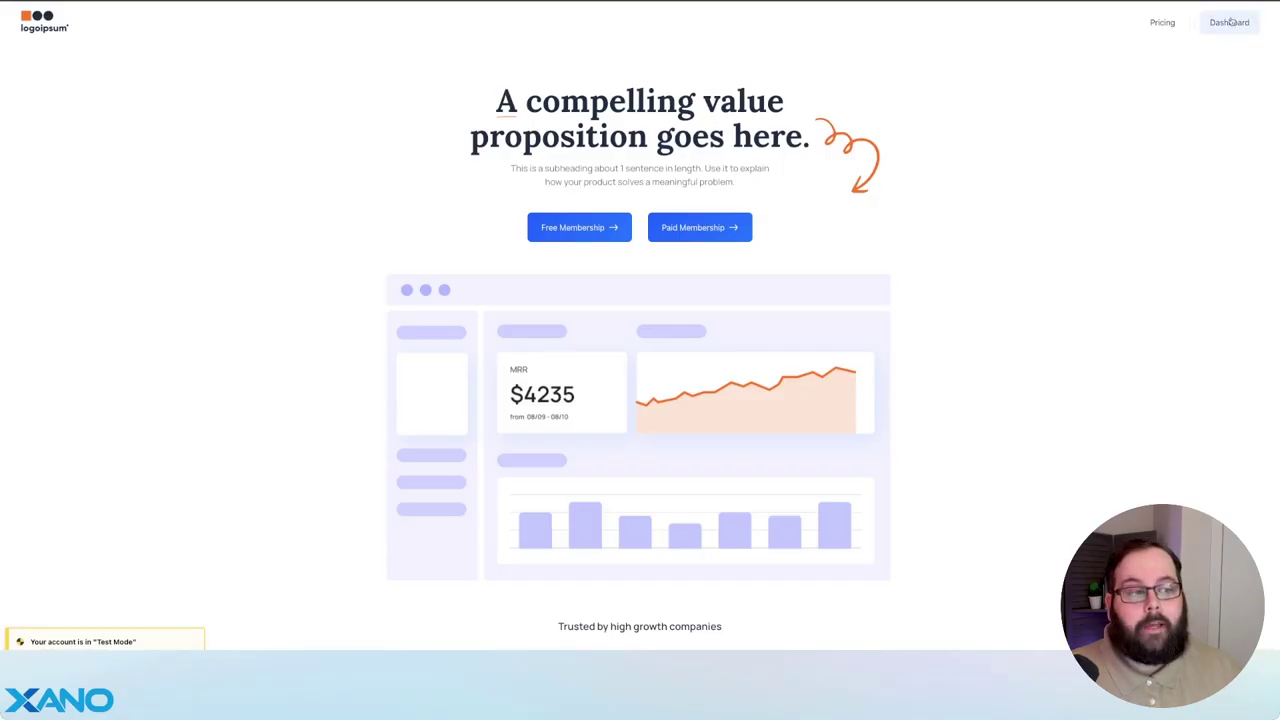
left_click(1229, 20)
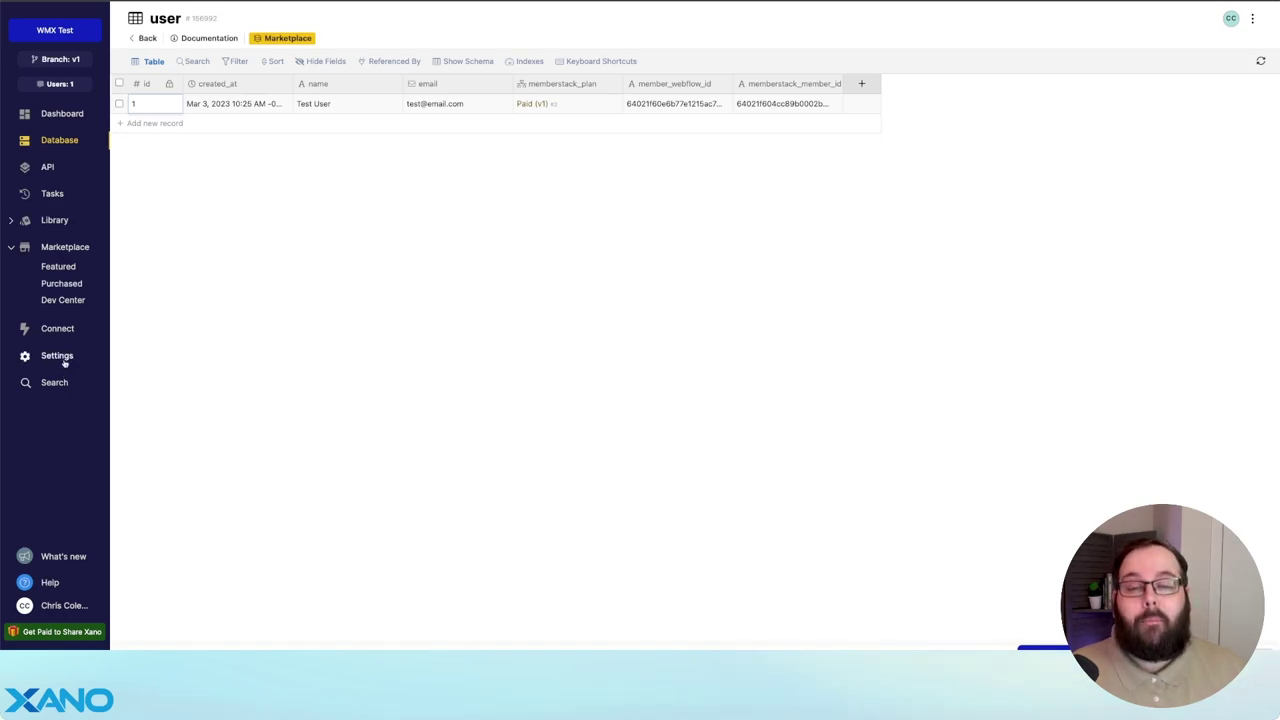
- Open Xano's environment variables for editing and click into the empty webflow_cms_id_v2 value
left_click(64, 361)
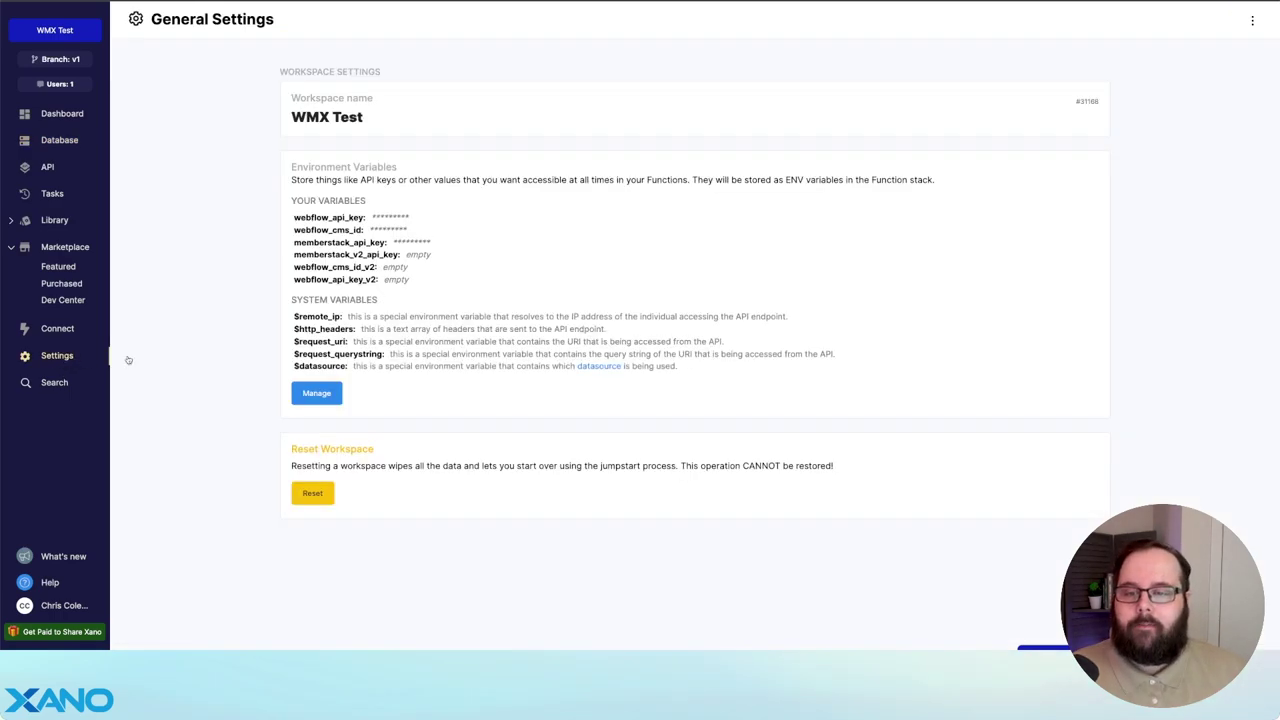
left_click(336, 392)
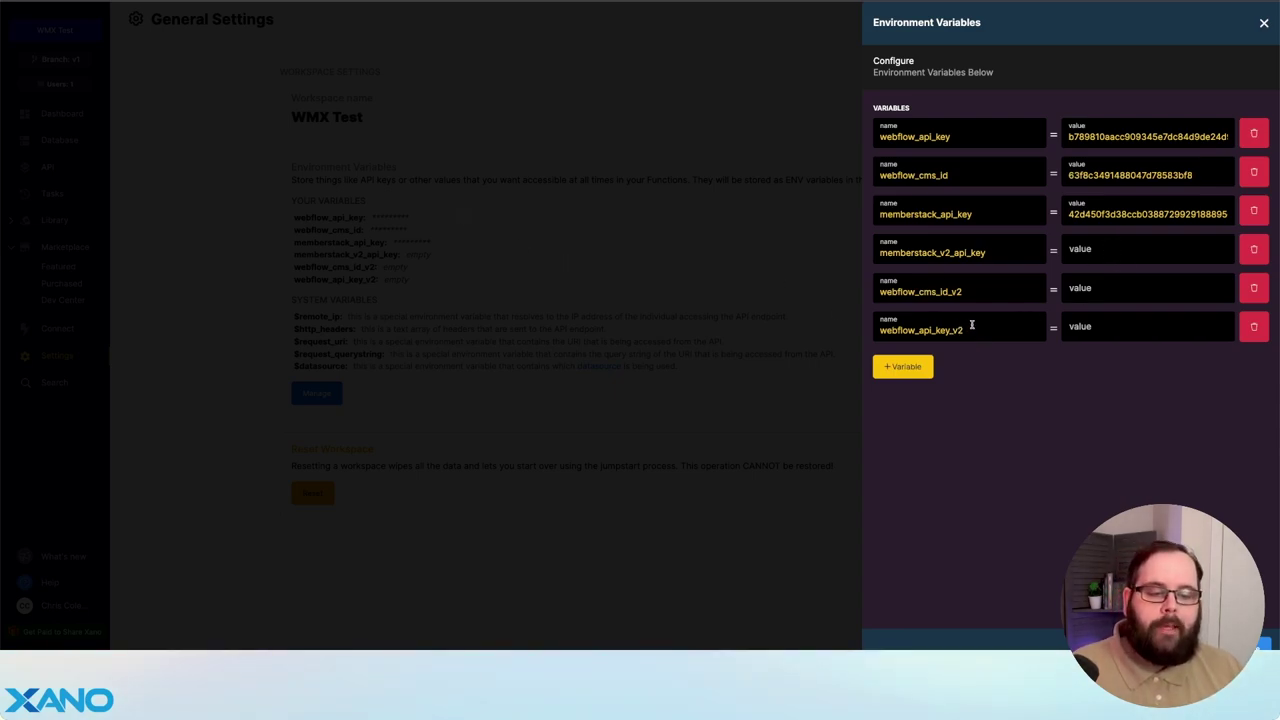
double_click(1091, 178)
left_click(1100, 290)
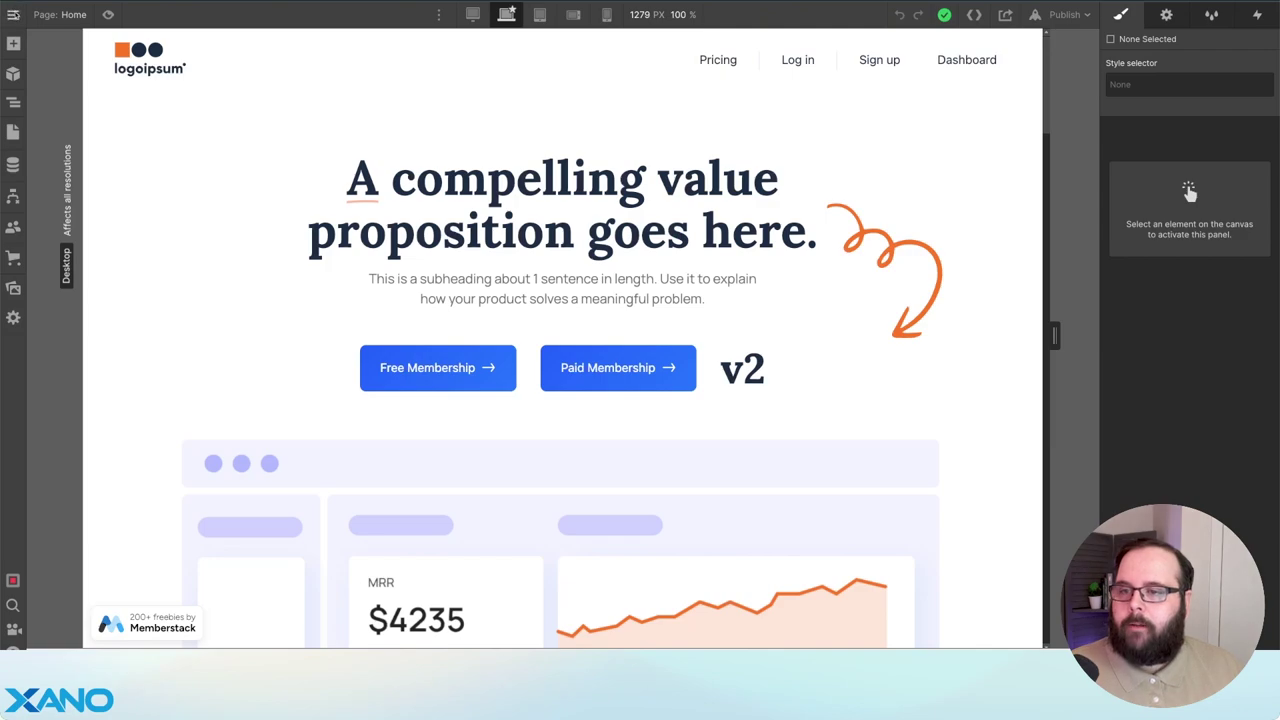
- Copy the Members collection ID 63fe1211dff59b7c78a47d52 into Xano's webflow_cms_id_v2 variable
left_click(13, 164)
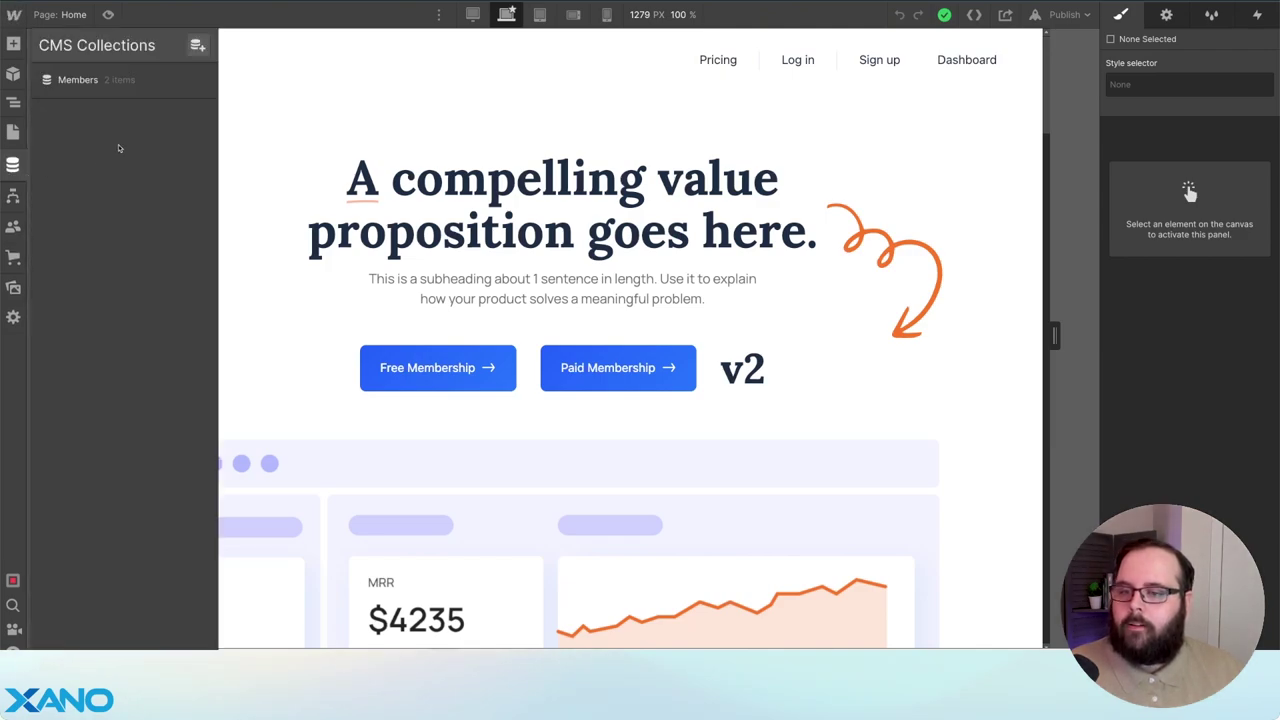
left_click(120, 88)
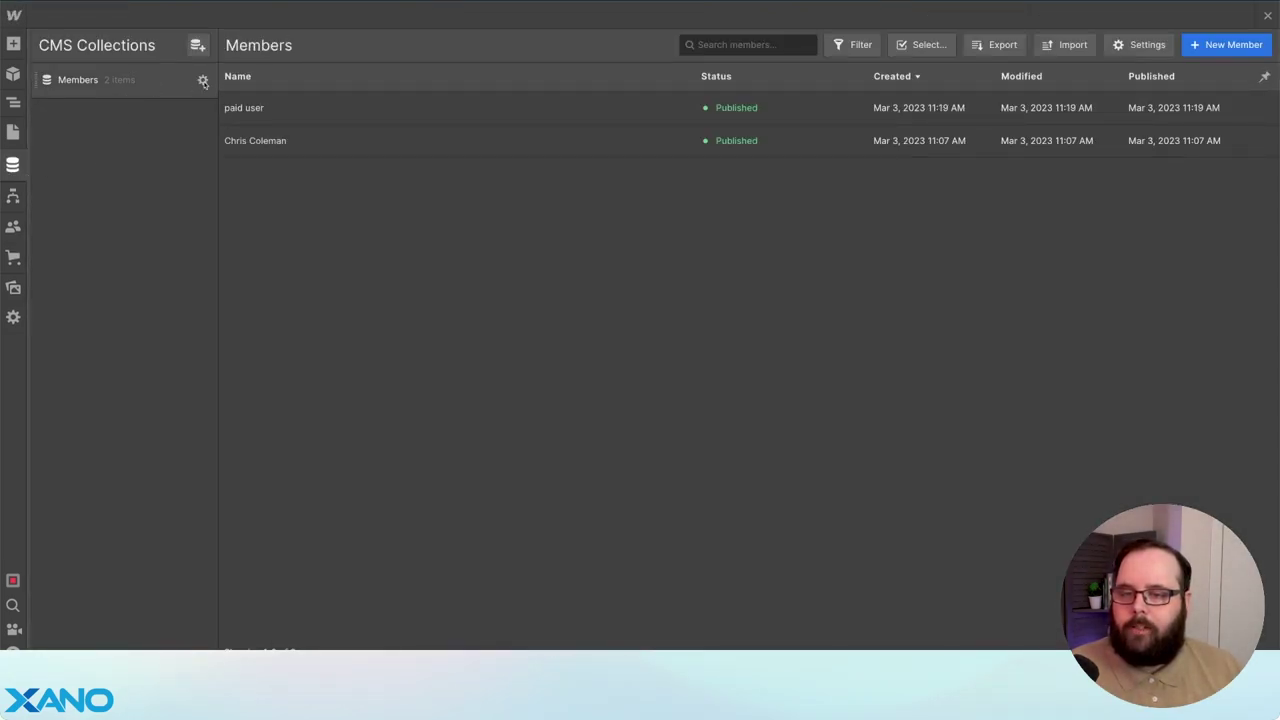
left_click(203, 82)
double_click(374, 105)
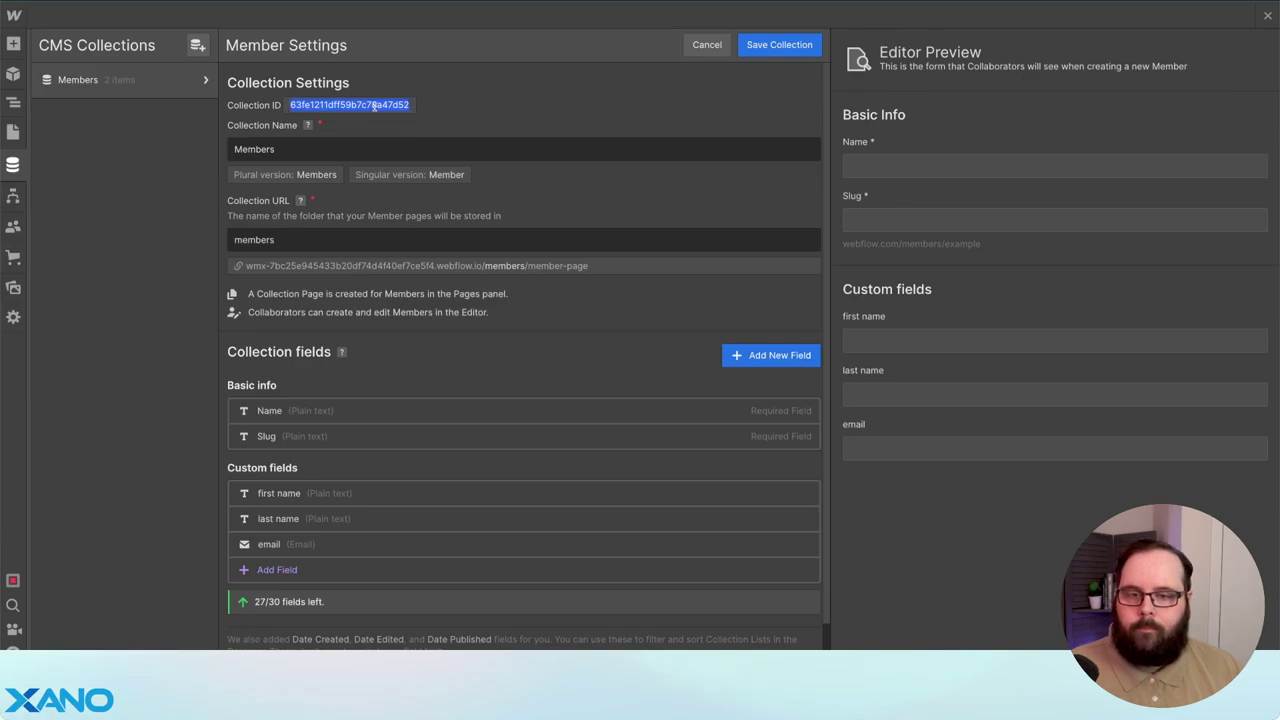
key("ctrl+c")
key("alt+Tab")
left_click(1046, 372)
key("ctrl+v")
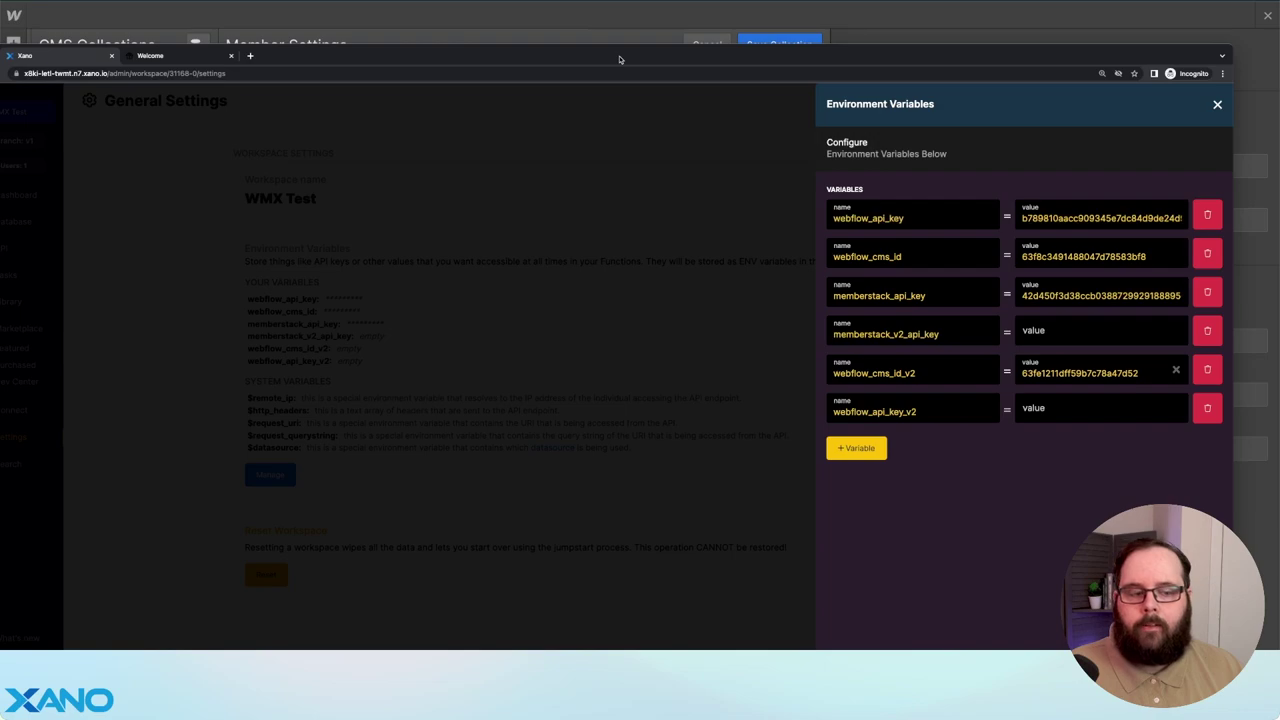
- Open the WMX (v2) project settings from the Webflow menu
left_click(599, 27)
left_click(14, 15)
left_click(78, 54)
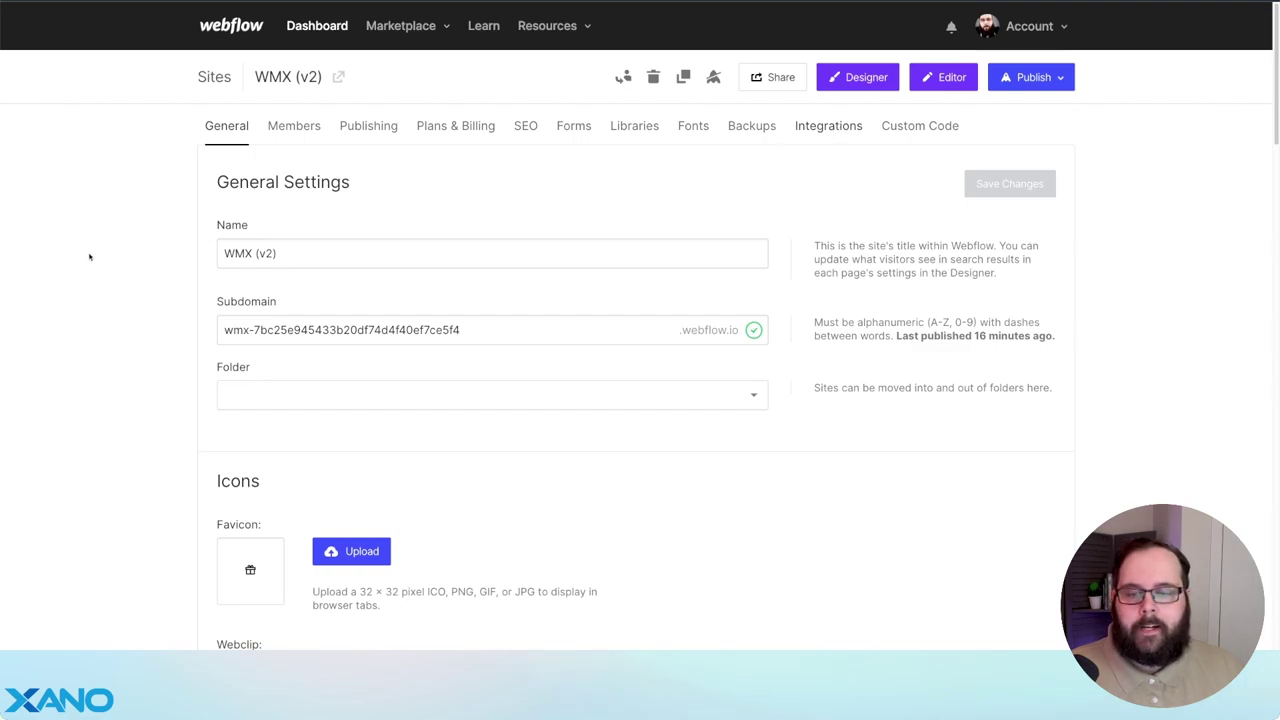
- Generate a new Webflow site API token and paste it into Xano's webflow_api_key_v2
scroll(102, 255, "down", 7)
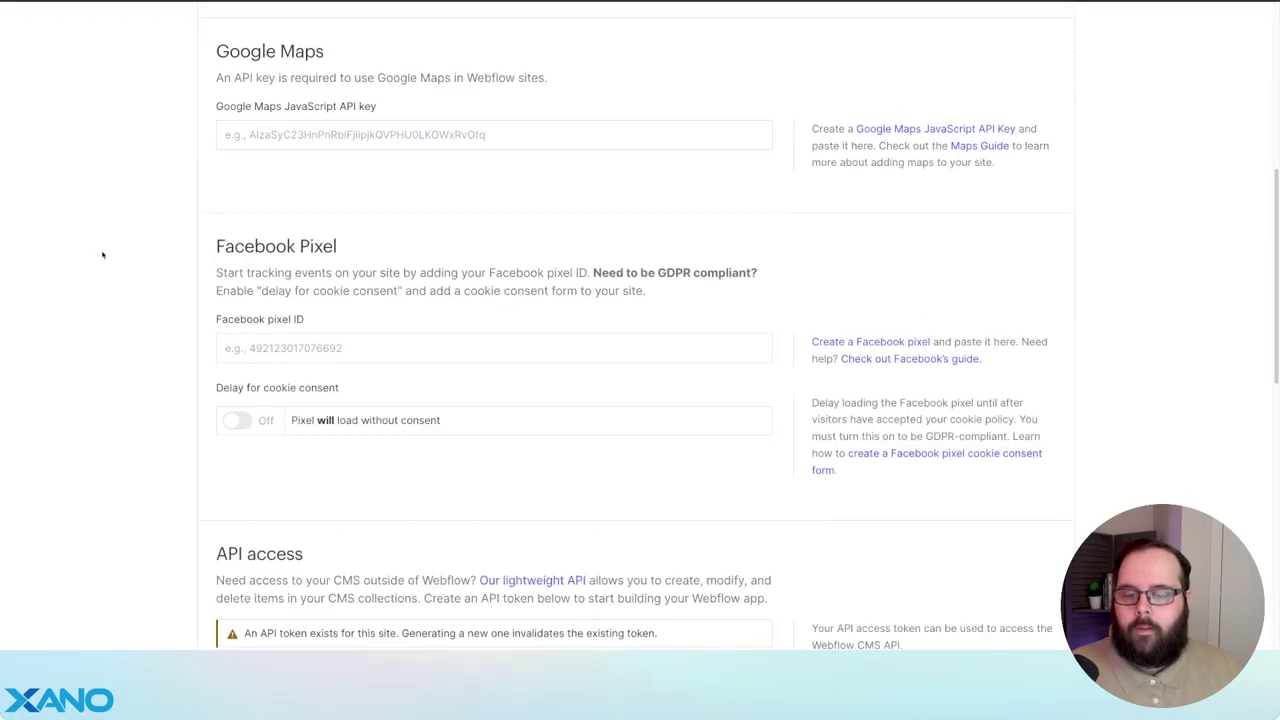
scroll(102, 255, "down", 4)
left_click(285, 297)
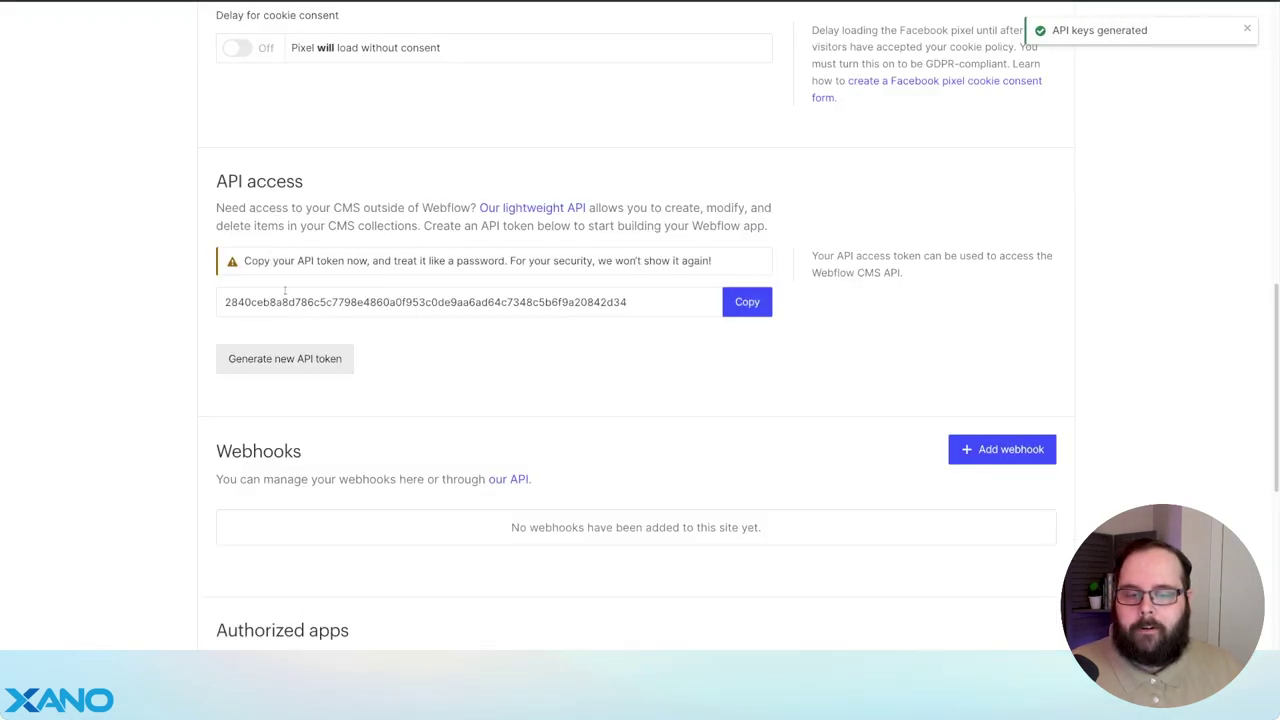
left_click(740, 302)
key("alt+Tab")
key("ctrl+v")
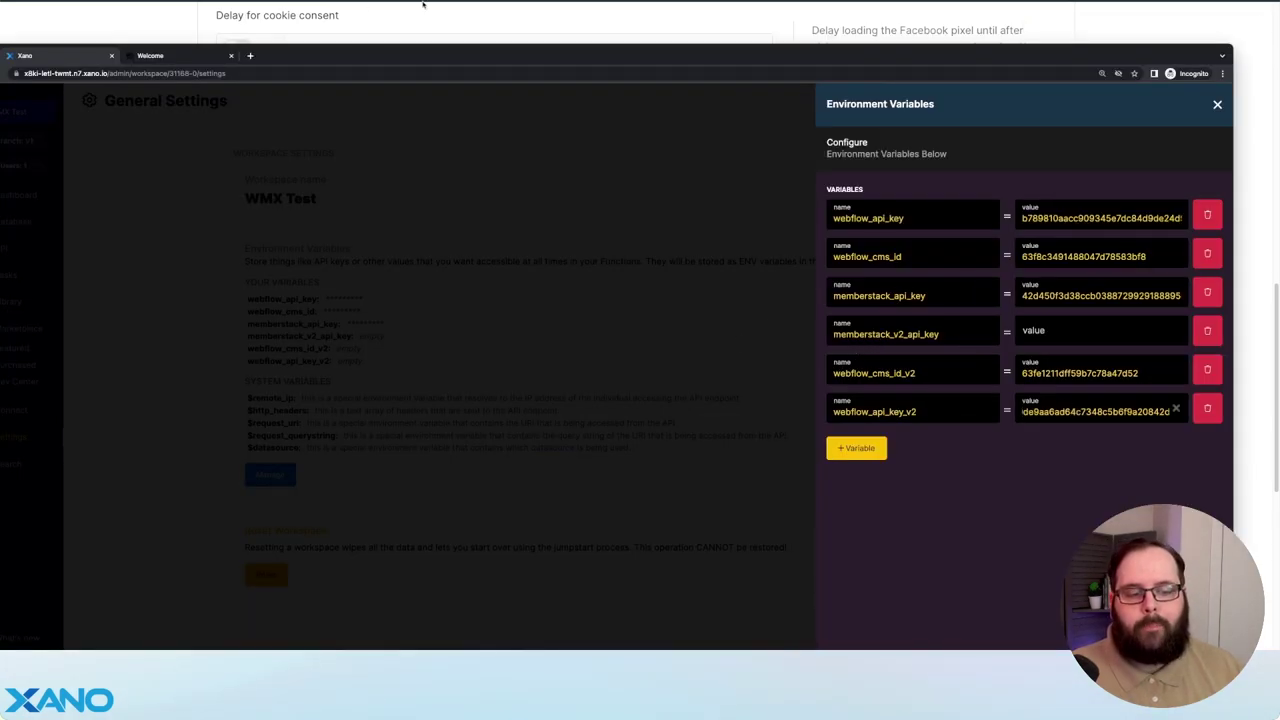
key("alt+Tab")
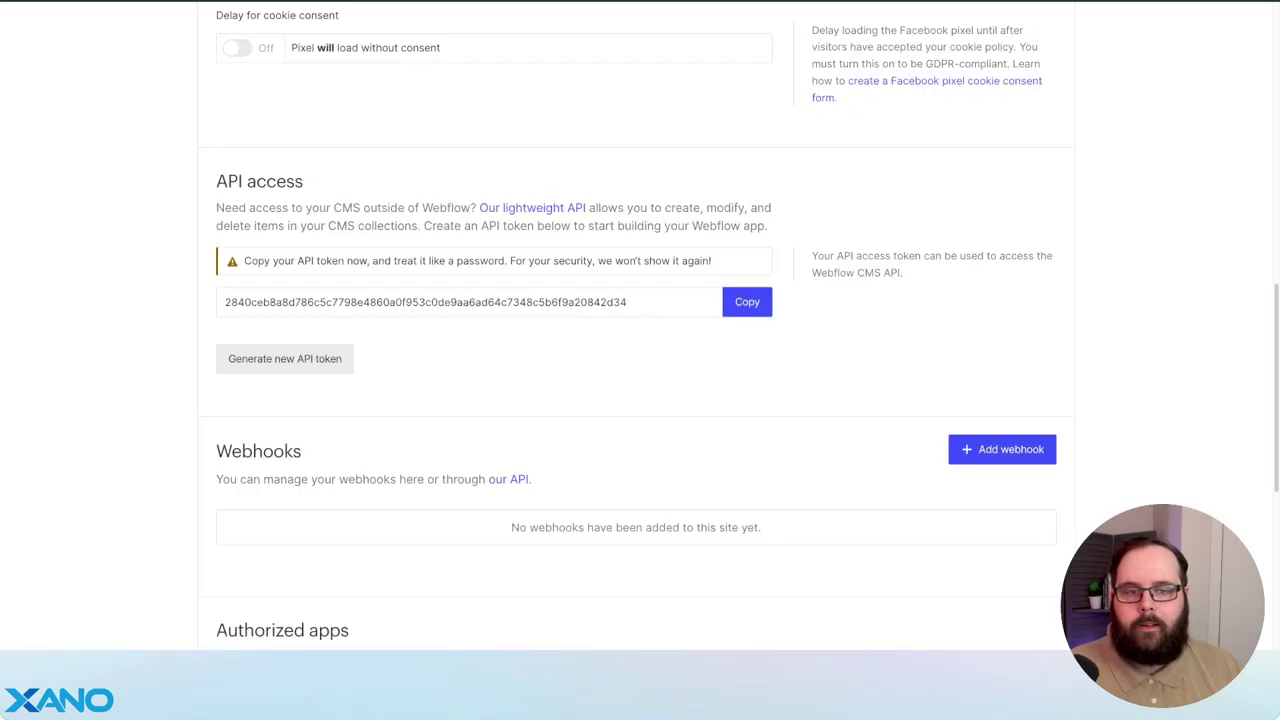
key("alt+Tab")
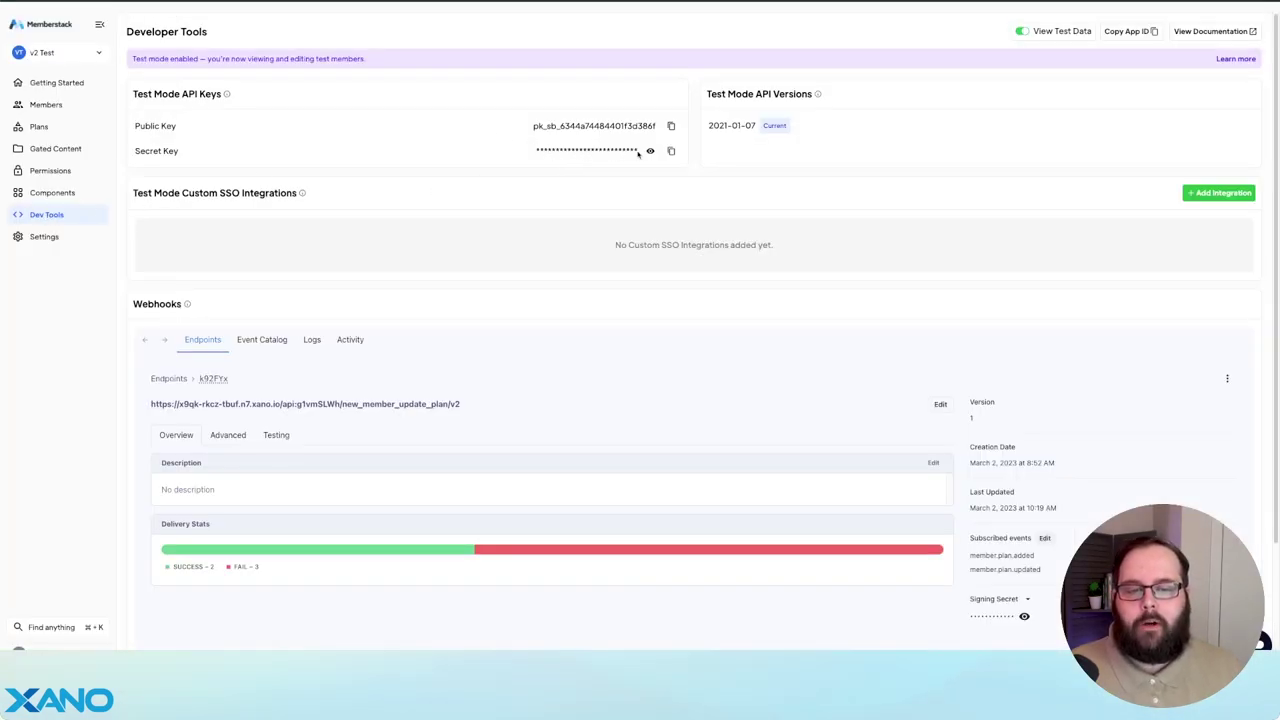
- Paste the Memberstack test secret key into memberstack_v2_api_key and open the plans table
key("alt+Tab")
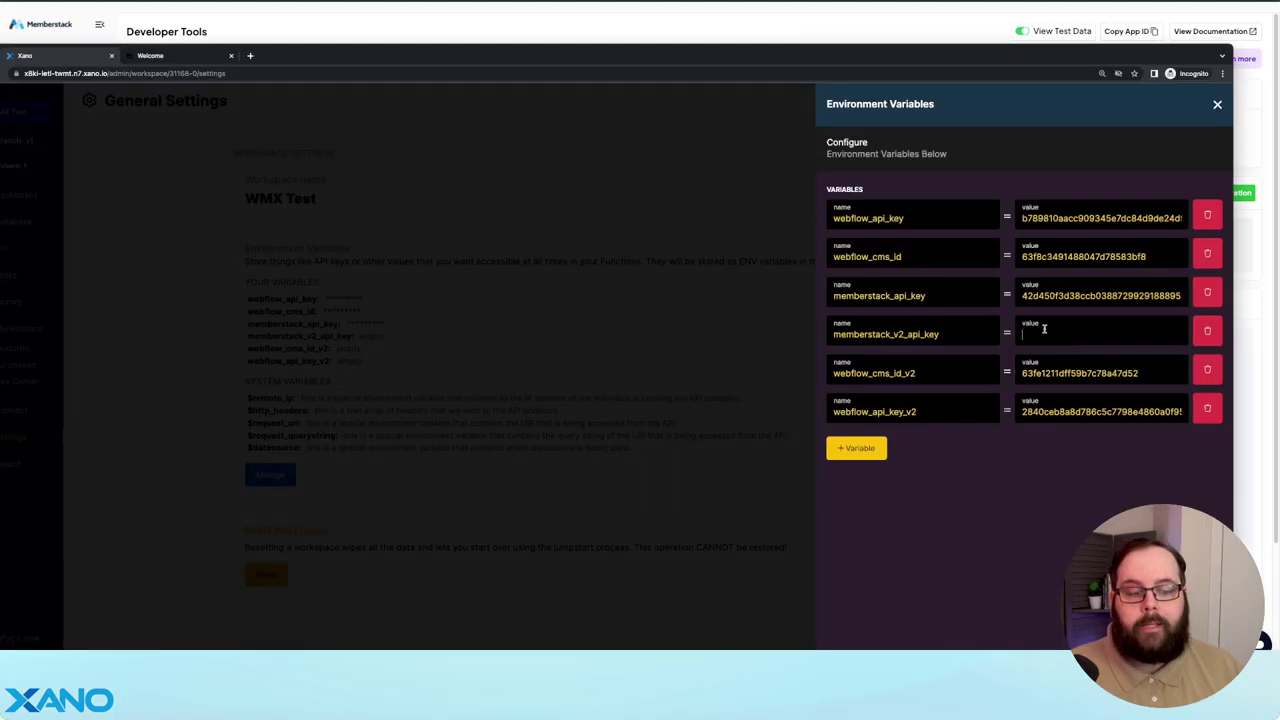
key("ctrl+v")
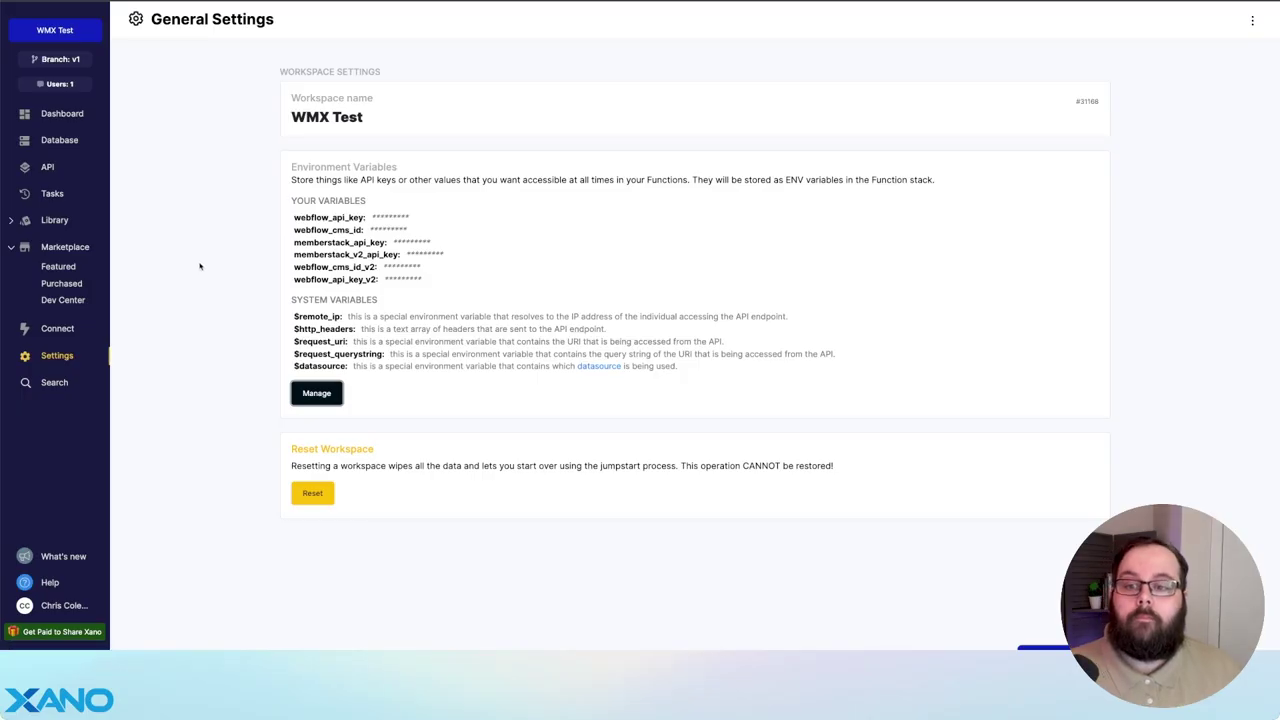
left_click(57, 140)
left_click(669, 320)
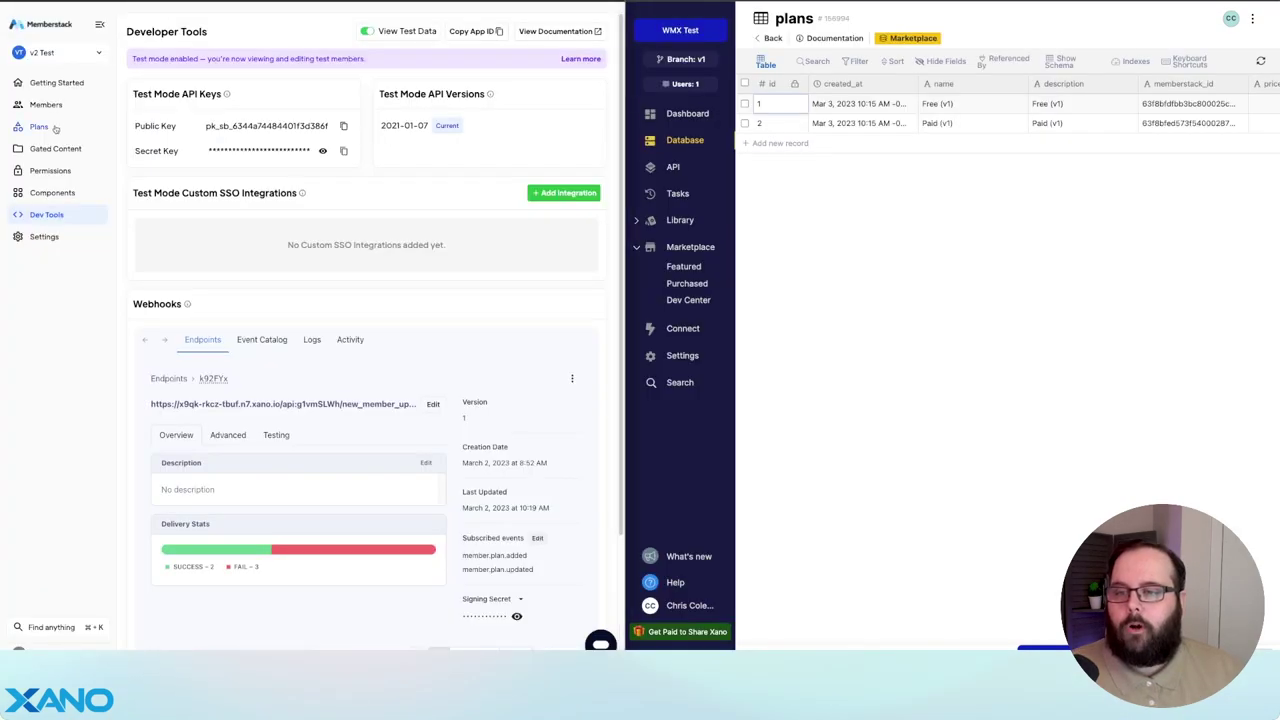
- Fill the Free (v2) row's memberstack_id and price_id with the Memberstack Free plan ID
left_click(38, 127)
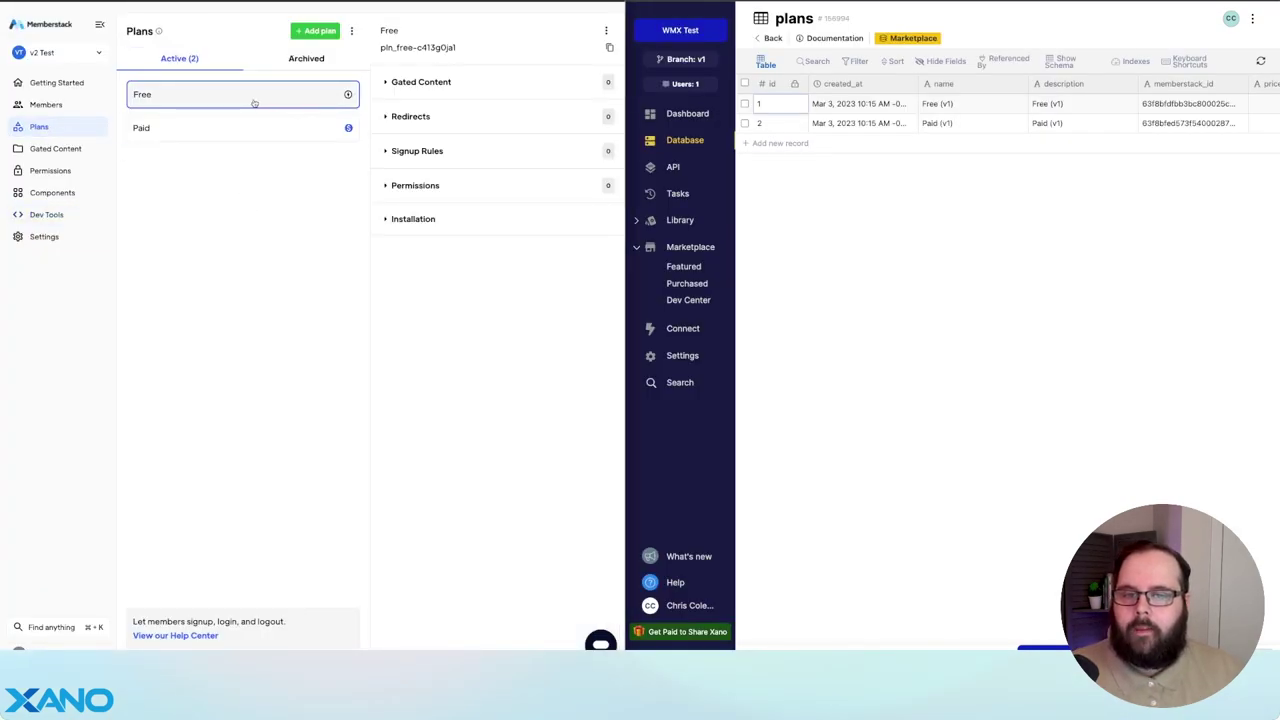
left_click_drag(495, 47, 379, 47)
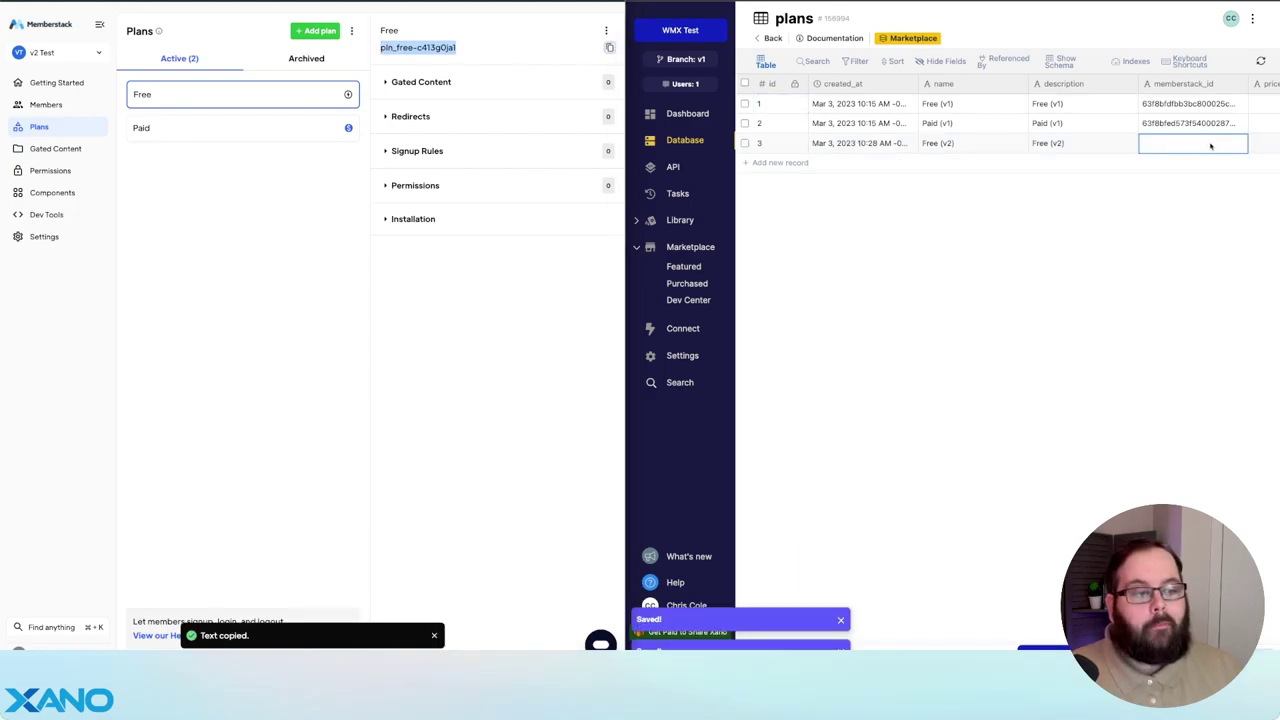
key("super+v")
scroll(1105, 218, "right", 2)
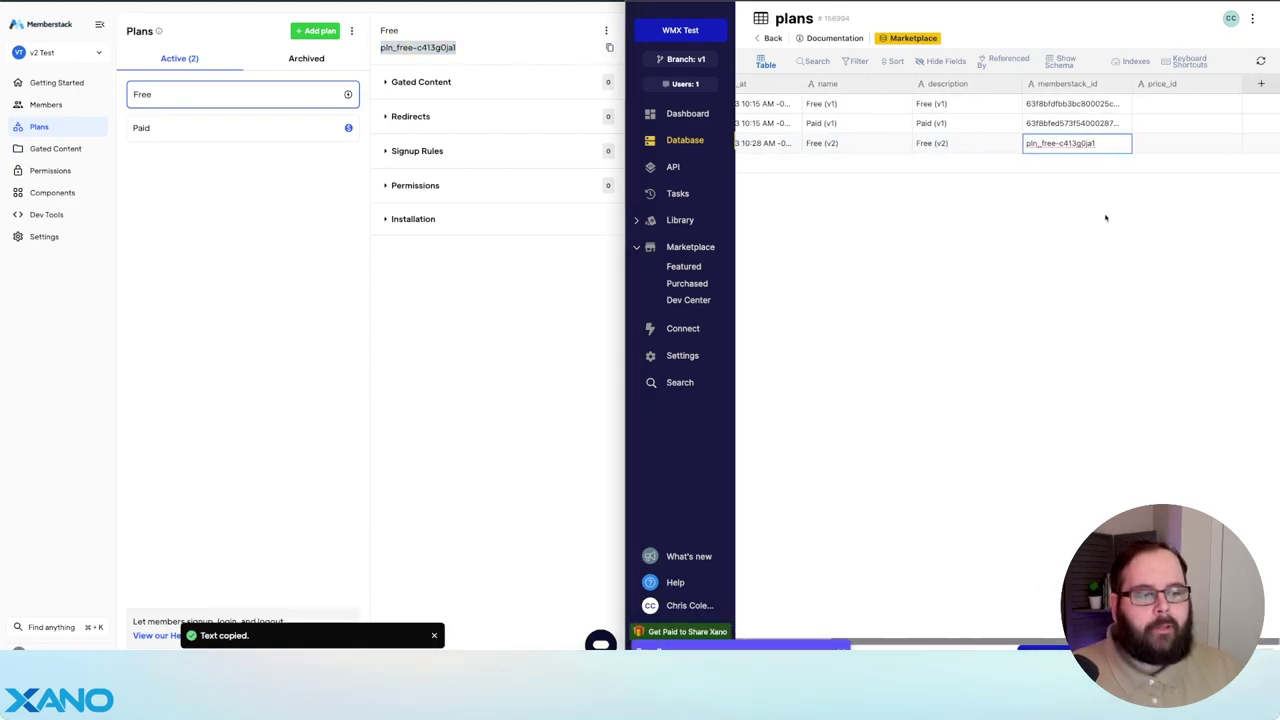
left_click(1150, 143)
key("super+v")
scroll(957, 190, "left", 1)
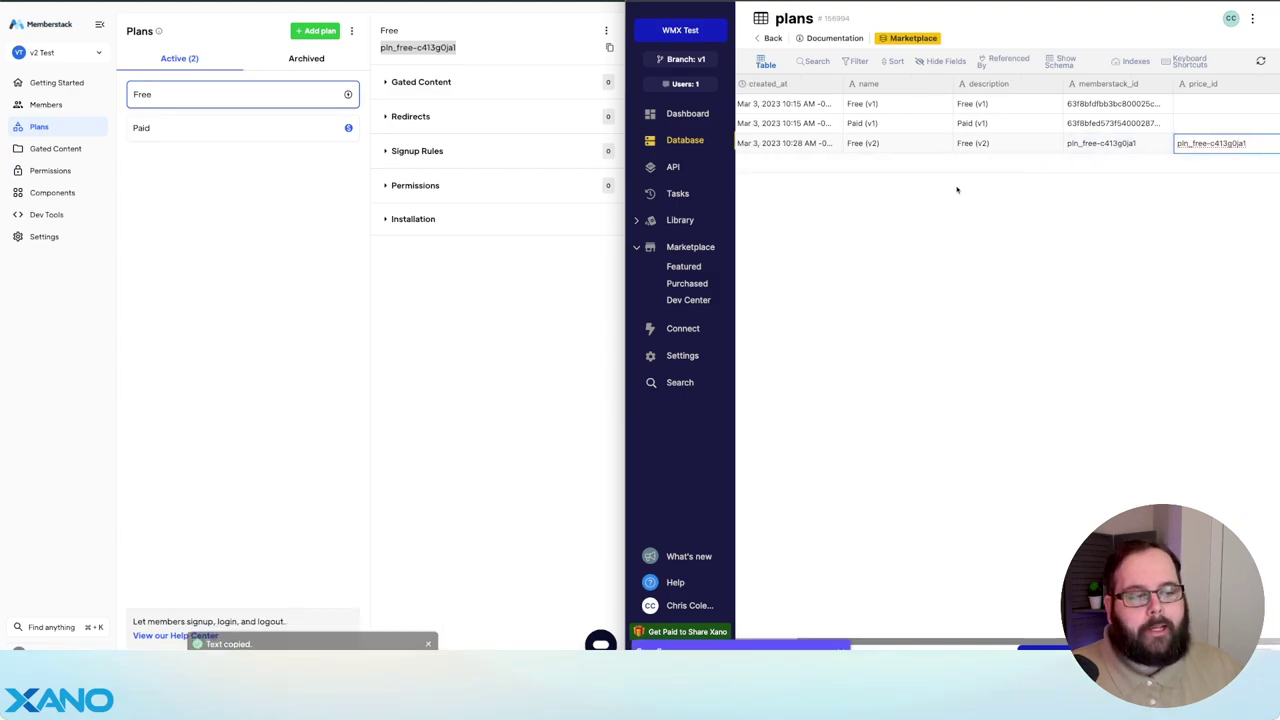
- Add a Paid (v2) record carrying the Memberstack Paid plan ID in memberstack_id
left_click(963, 163)
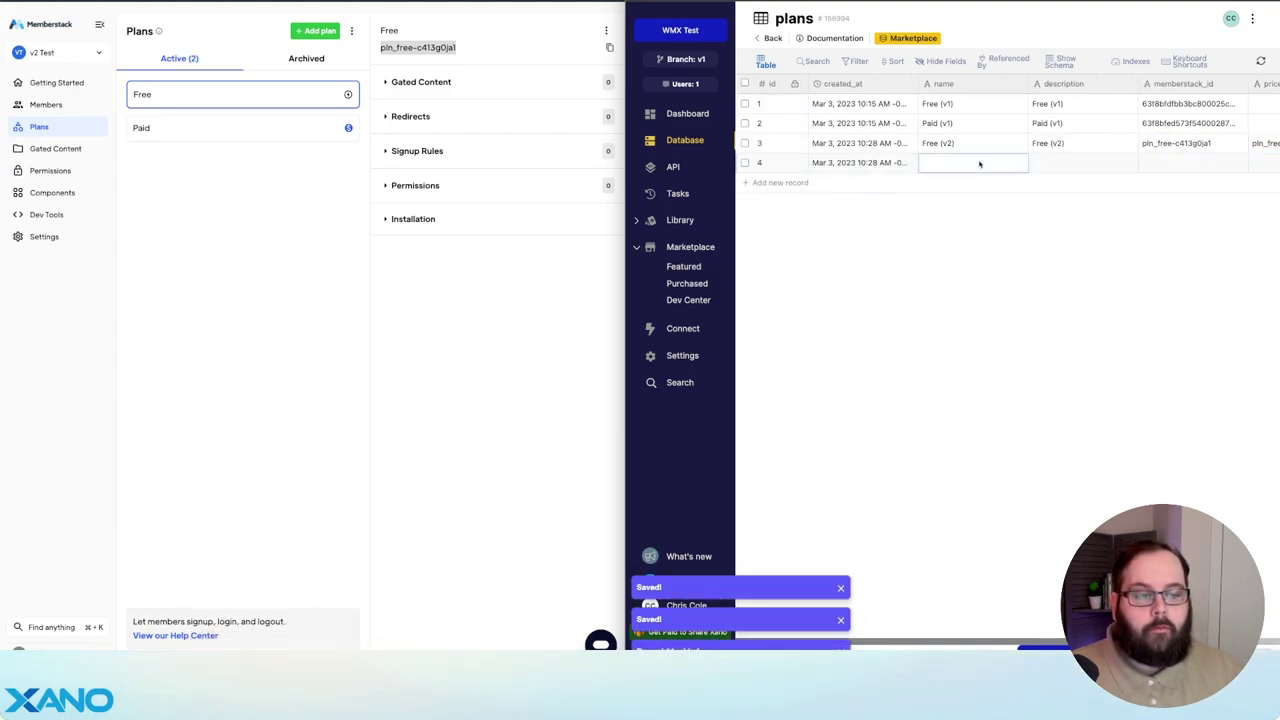
left_click(979, 162)
type("Paid (v2")
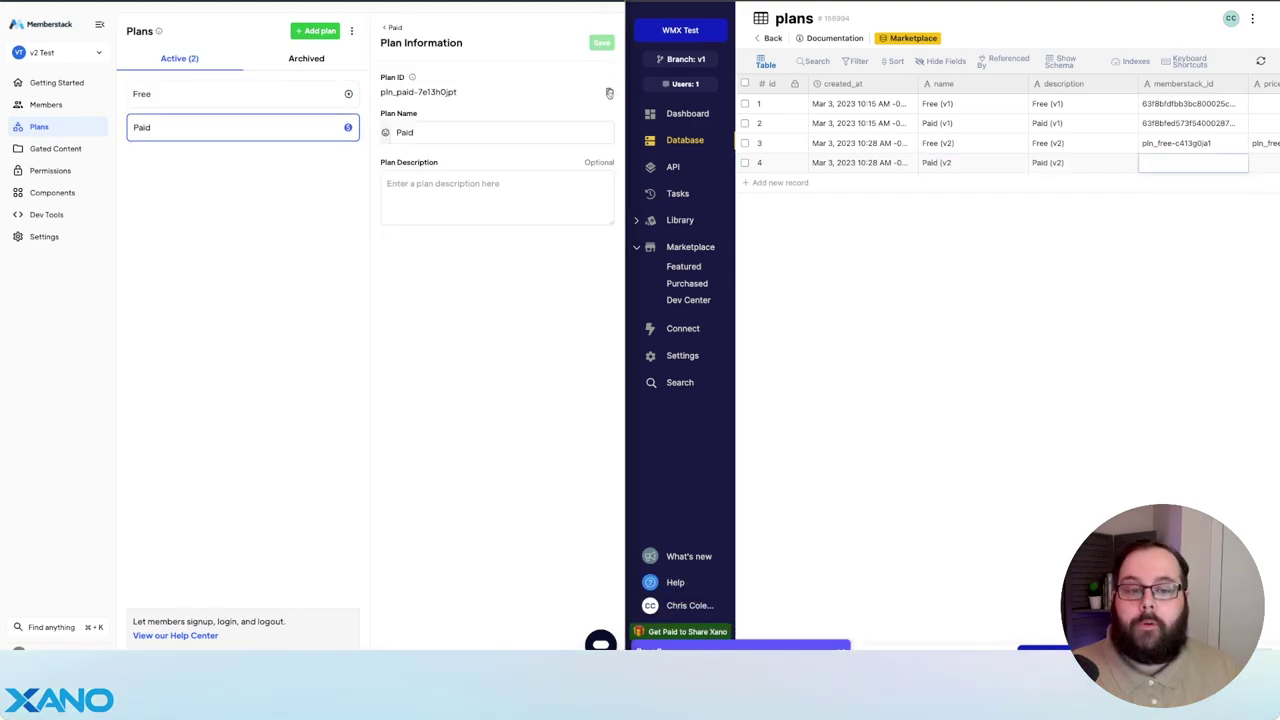
left_click(609, 91)
left_click(1075, 162)
key("super+v")
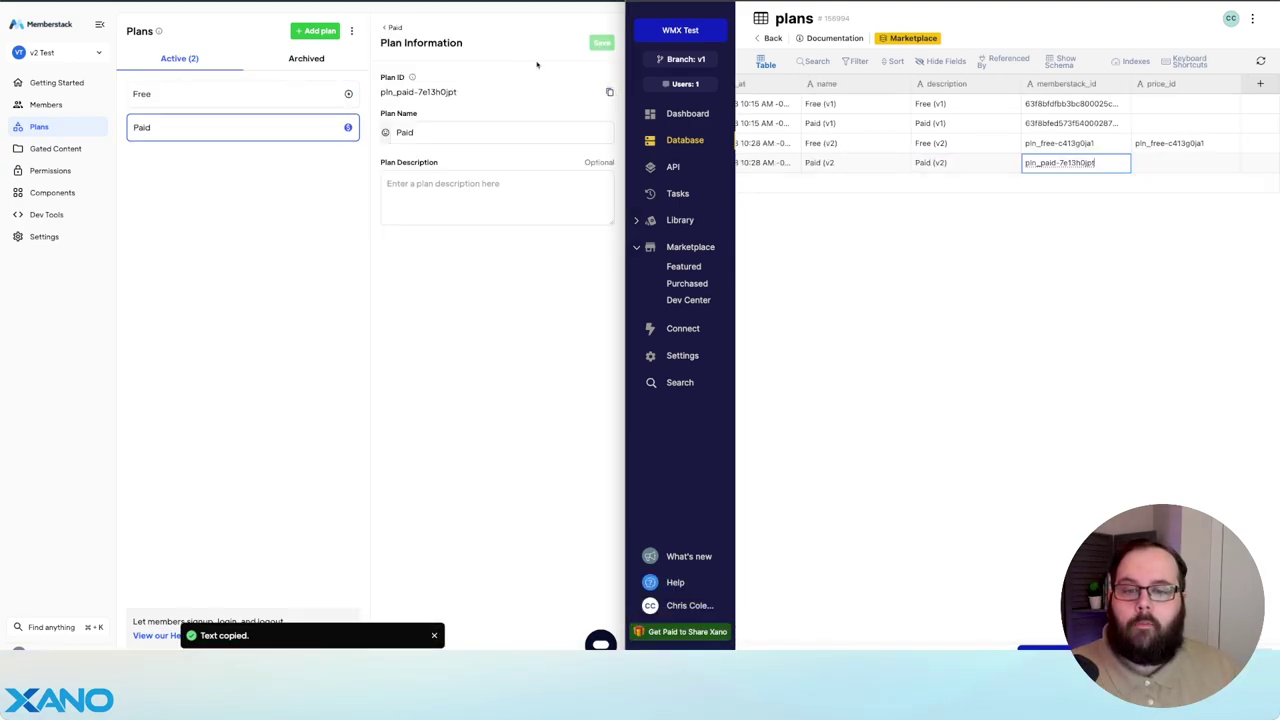
- Put the Paid plan's $1 USD once price ID into the Paid (v2) price_id
left_click(330, 95)
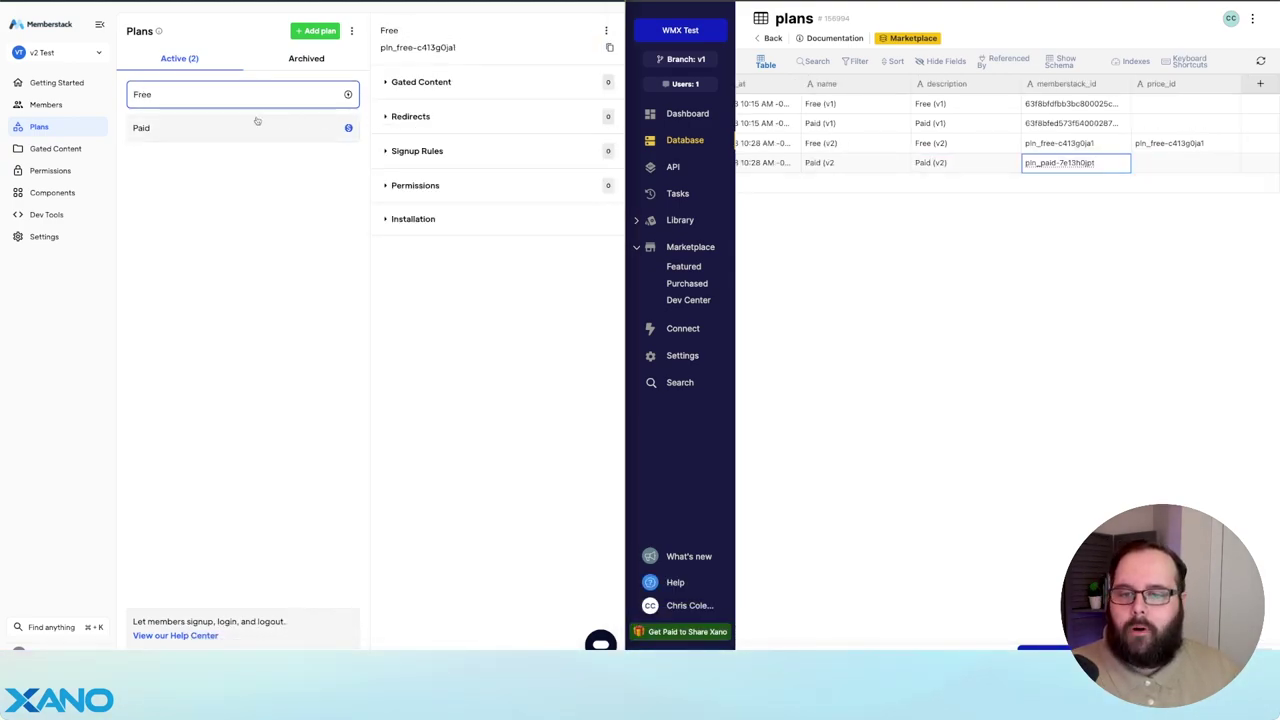
left_click(257, 126)
left_click(597, 126)
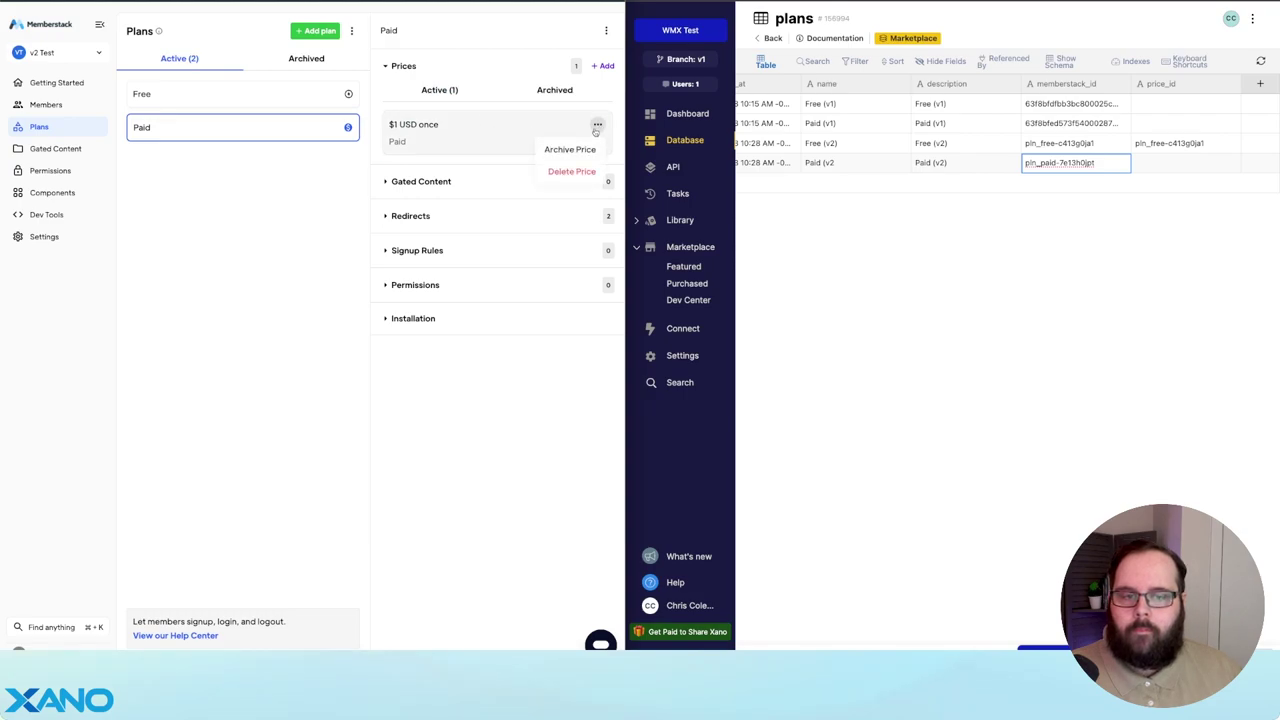
left_click(450, 128)
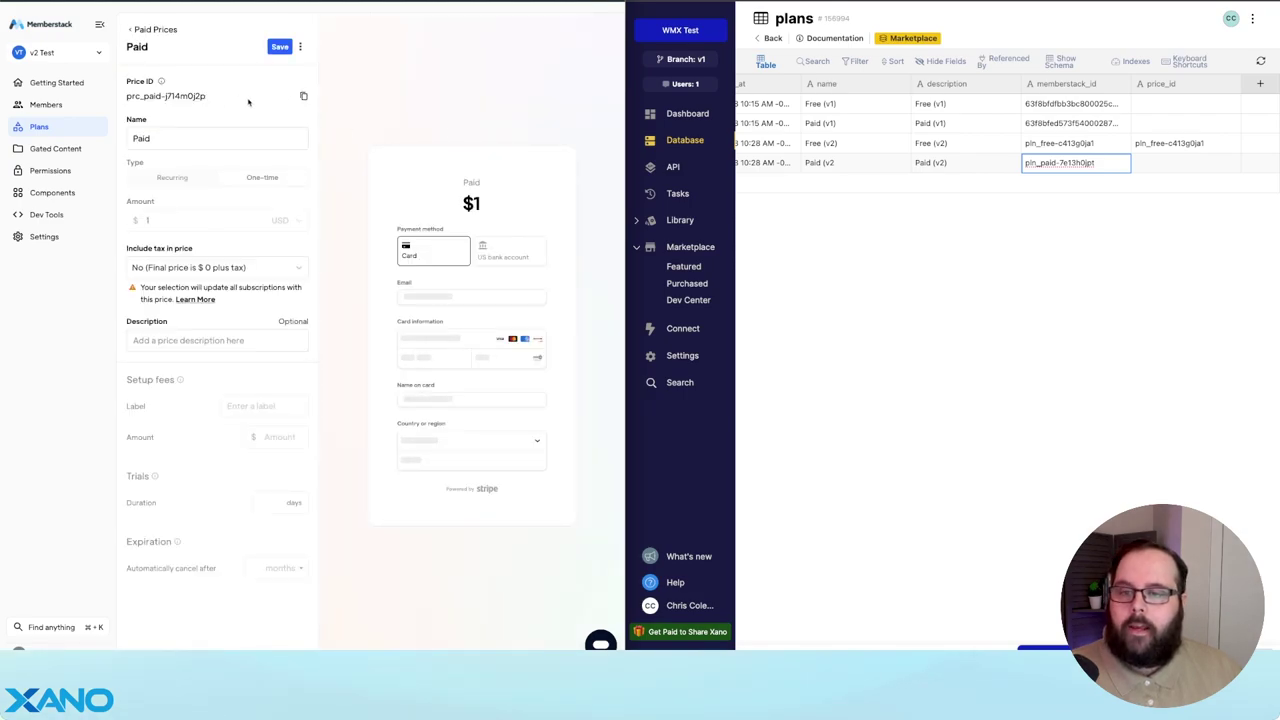
left_click(303, 97)
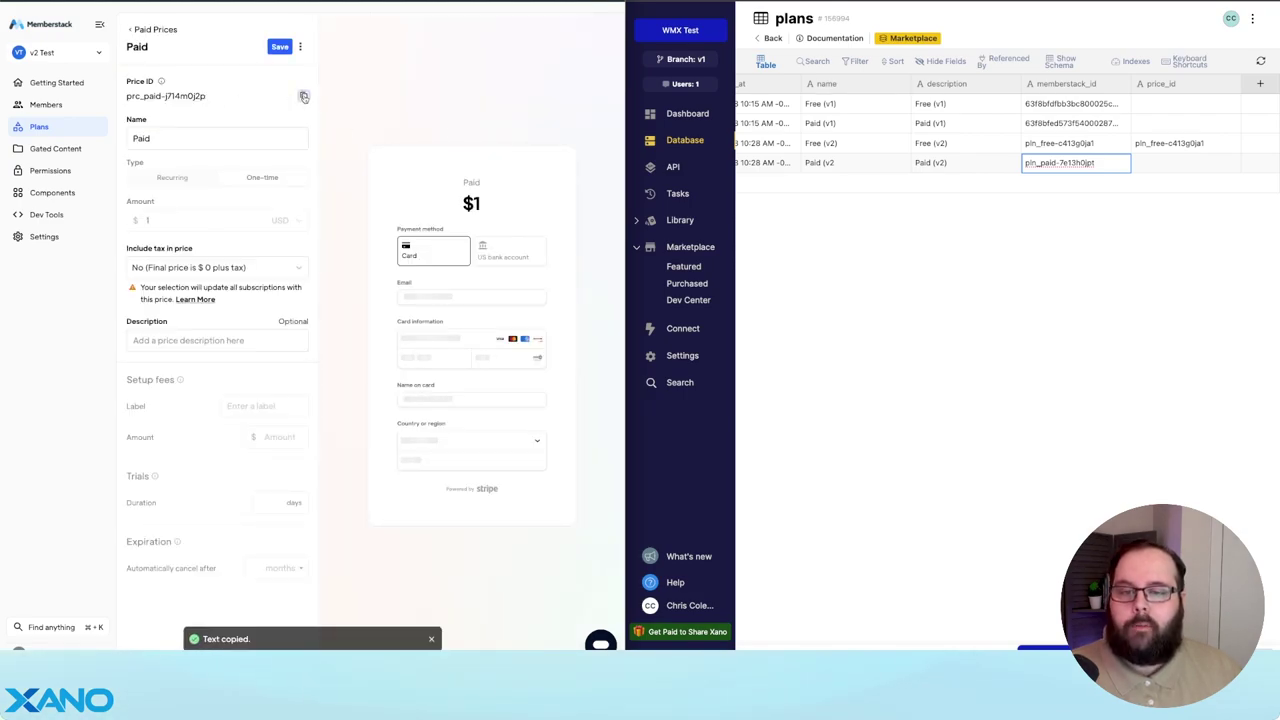
left_click(1180, 164)
key("ctrl+v")
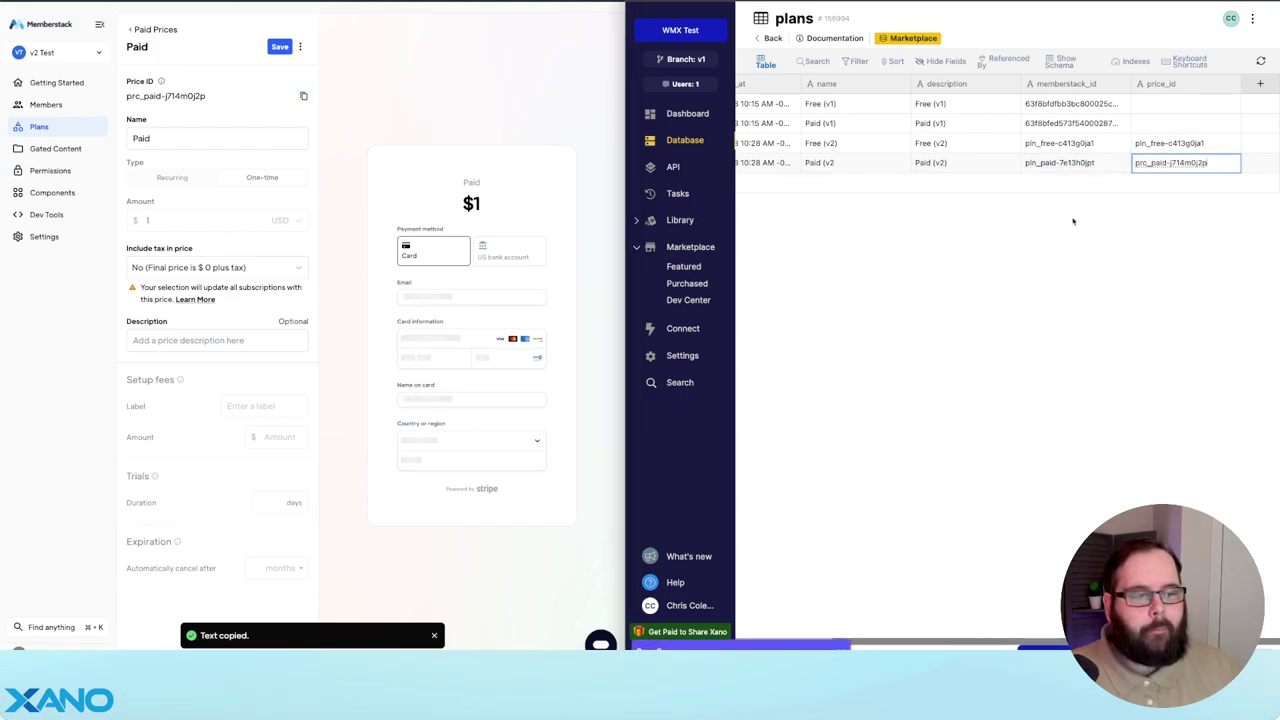
left_click(1075, 226)
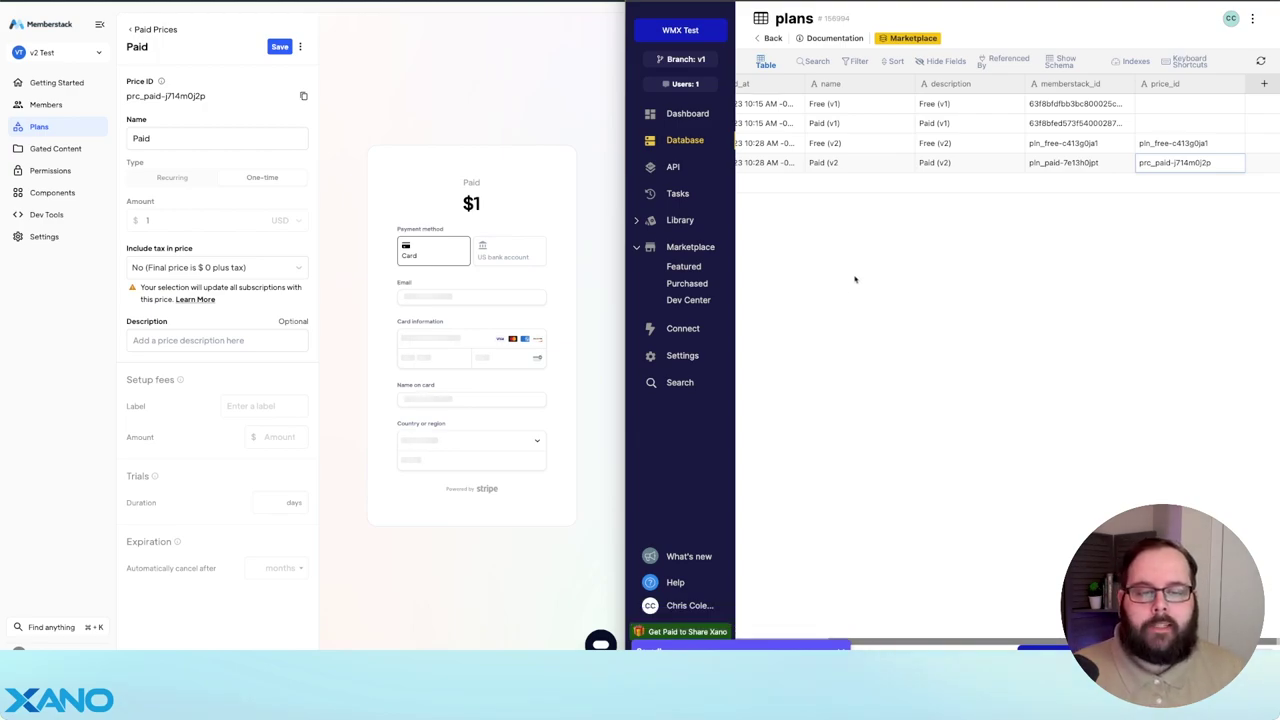
- Review the Webflow site's Custom Code head section, then return to Memberstack's developer tools
key("super+Tab")
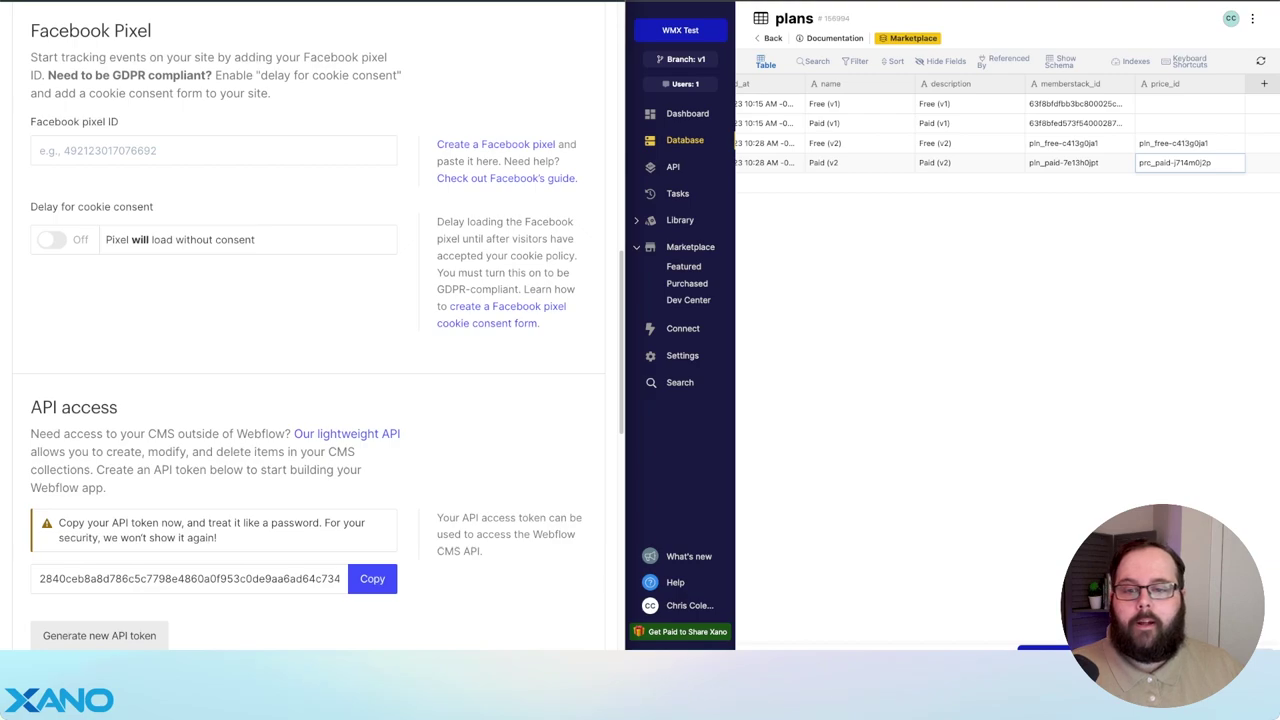
key("ctrl+alt+Return")
scroll(409, 165, "up", 10)
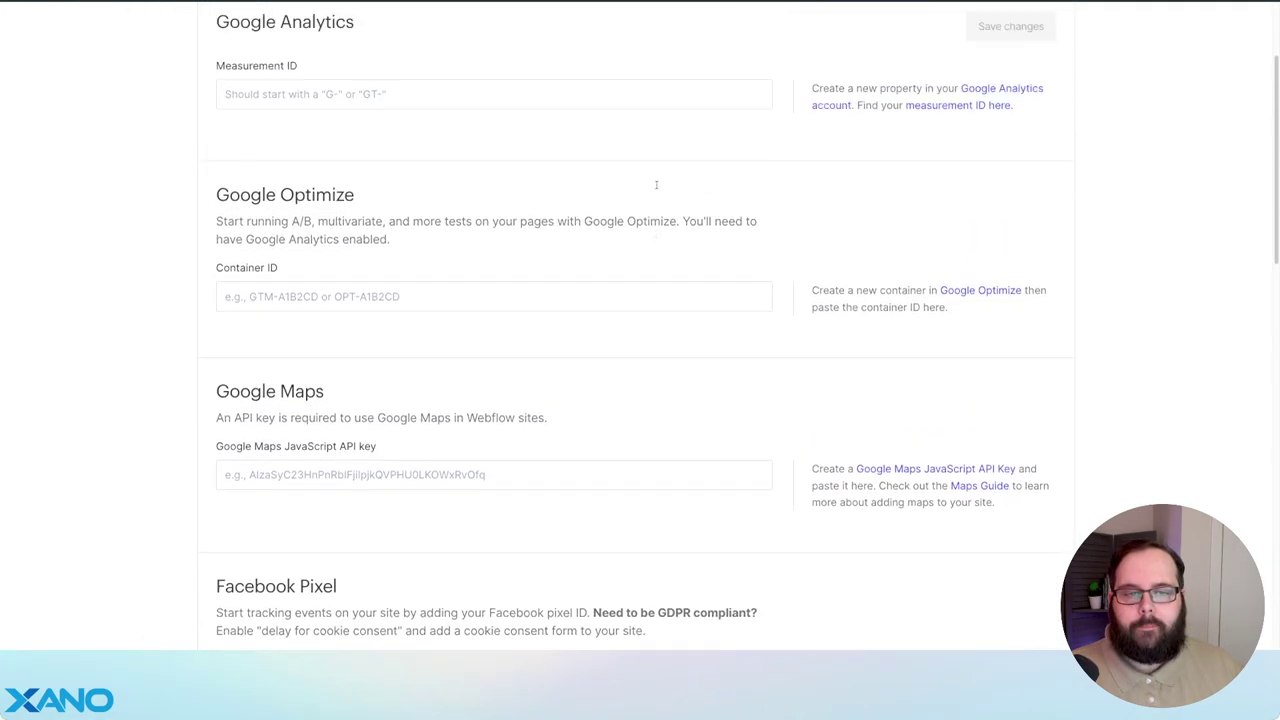
scroll(656, 184, "up", 3)
left_click(886, 130)
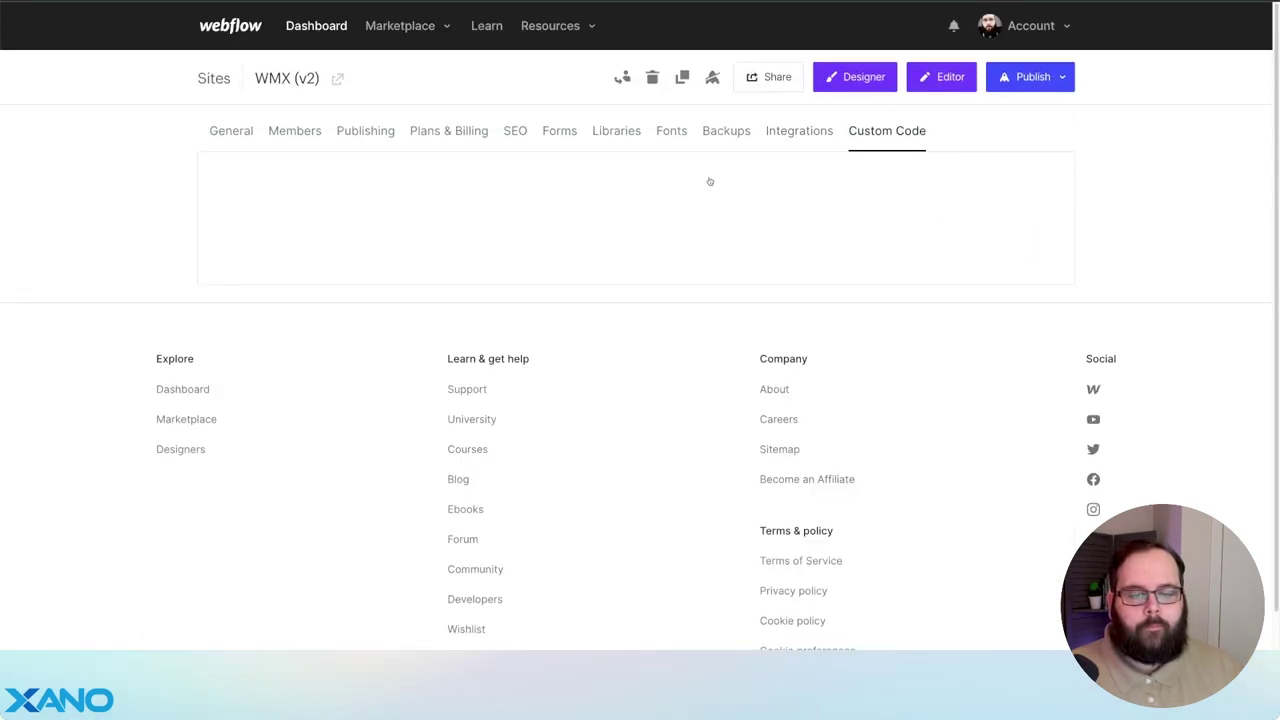
scroll(153, 239, "down", 1)
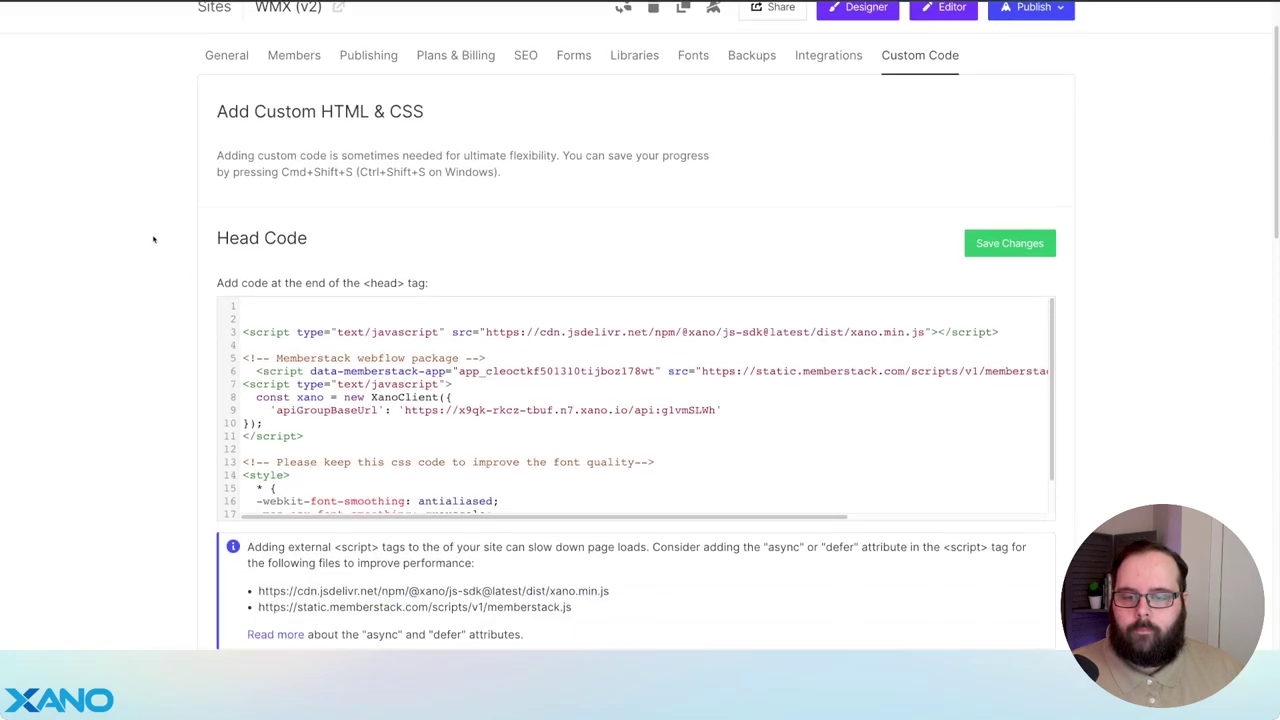
scroll(153, 239, "down", 1)
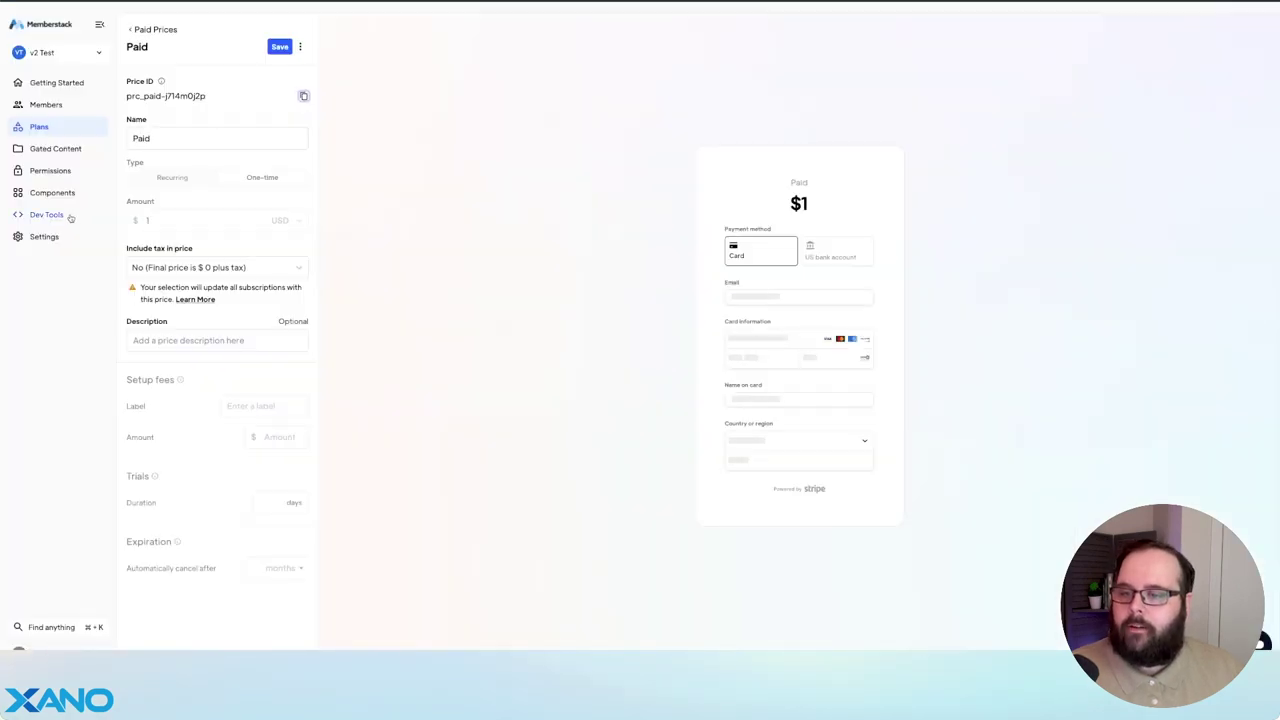
left_click(68, 216)
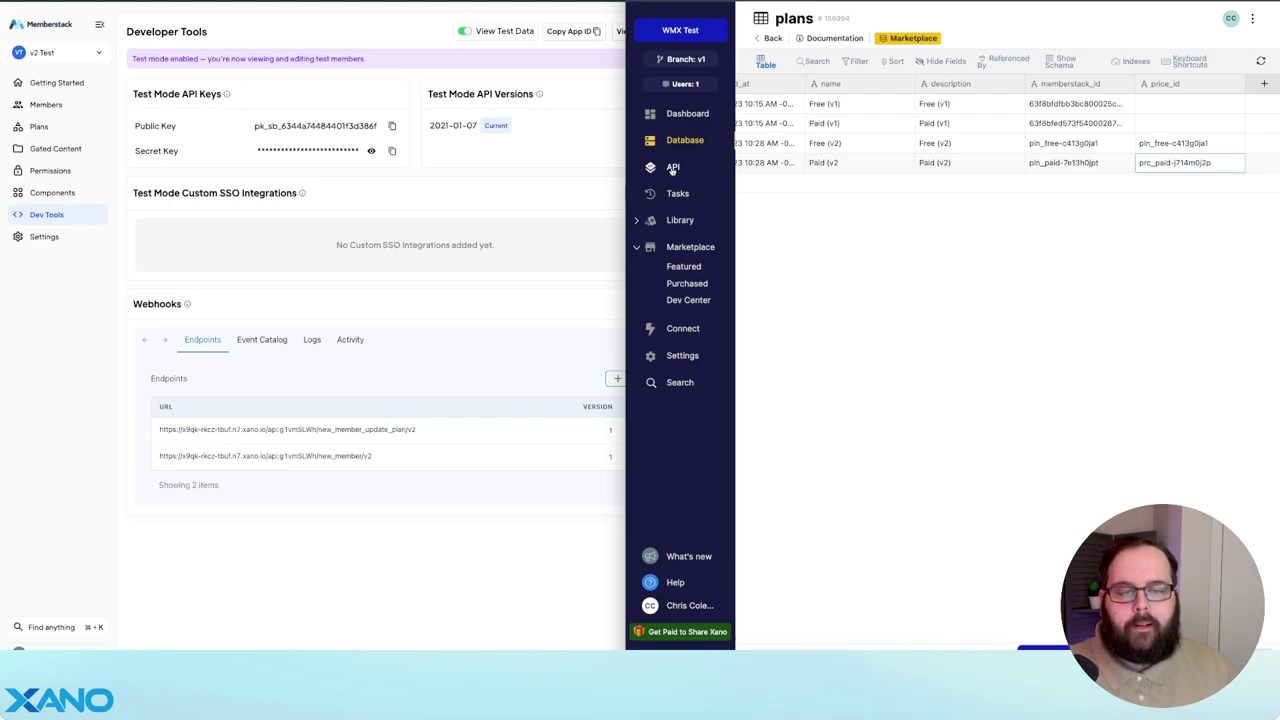
- Create a webhook sending member.created to Xano's /new_member/v2 endpoint URL
left_click(672, 167)
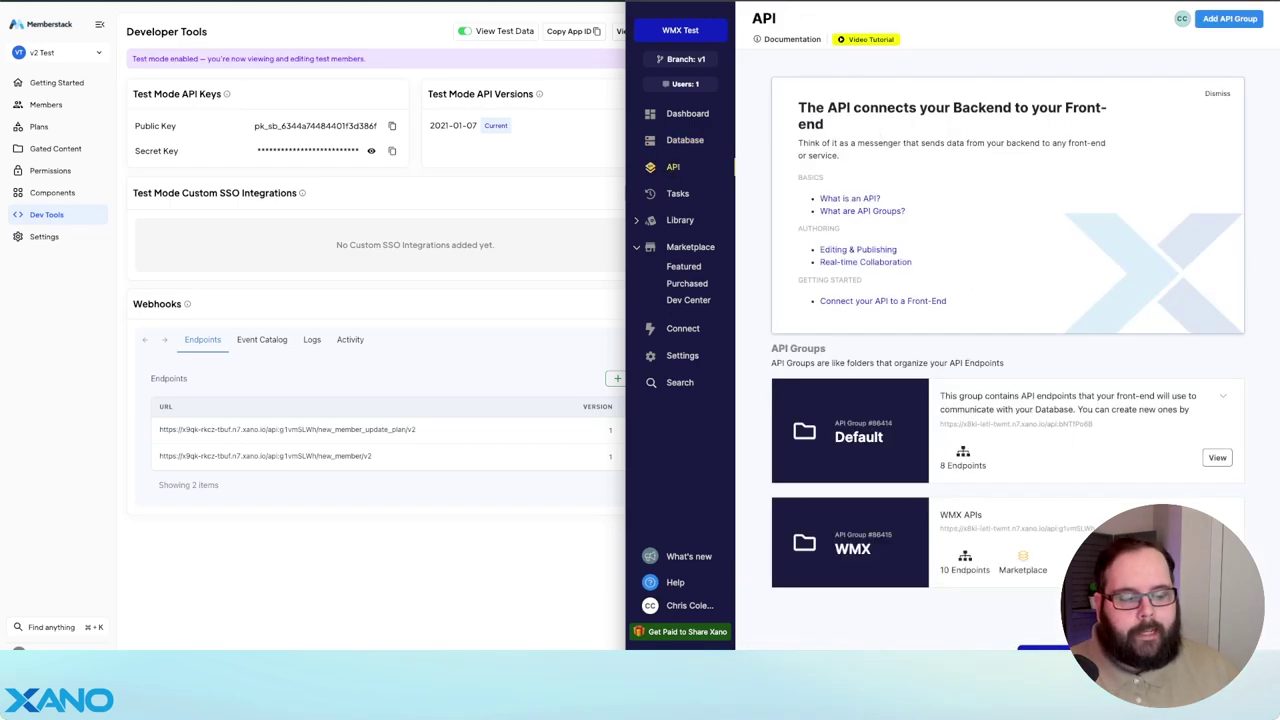
left_click(852, 545)
scroll(867, 237, "down", 10)
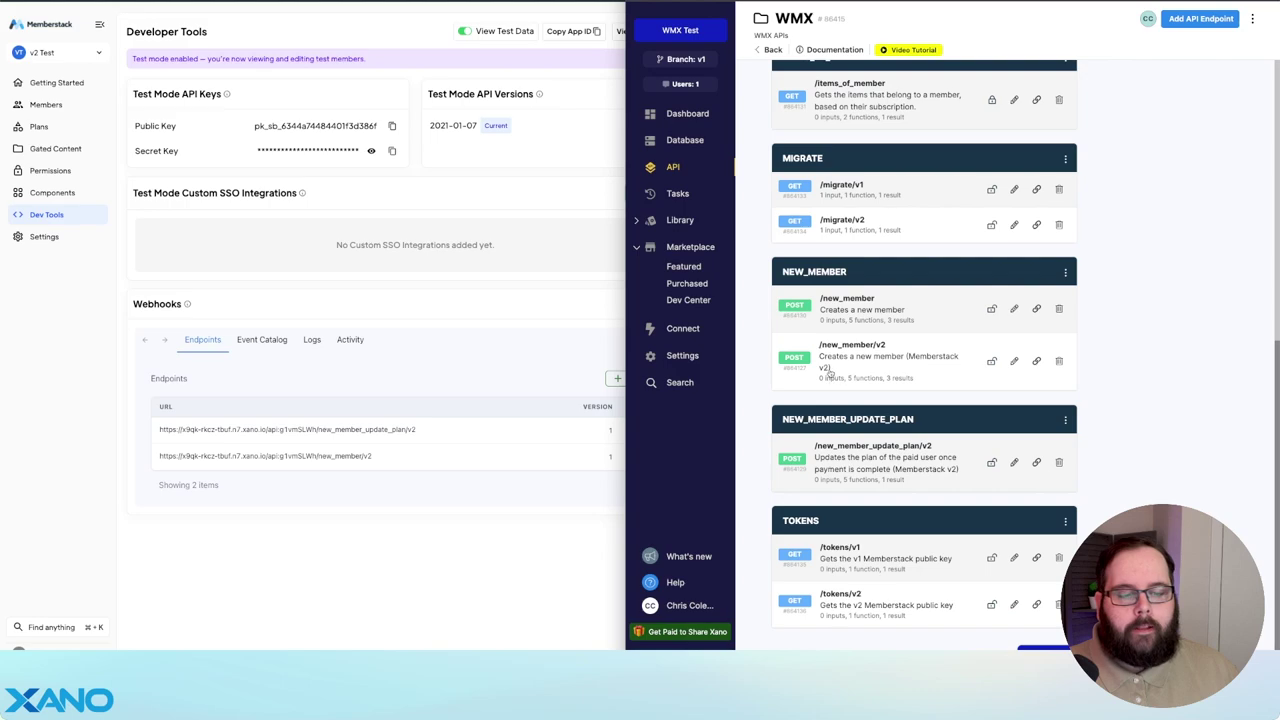
left_click(1036, 360)
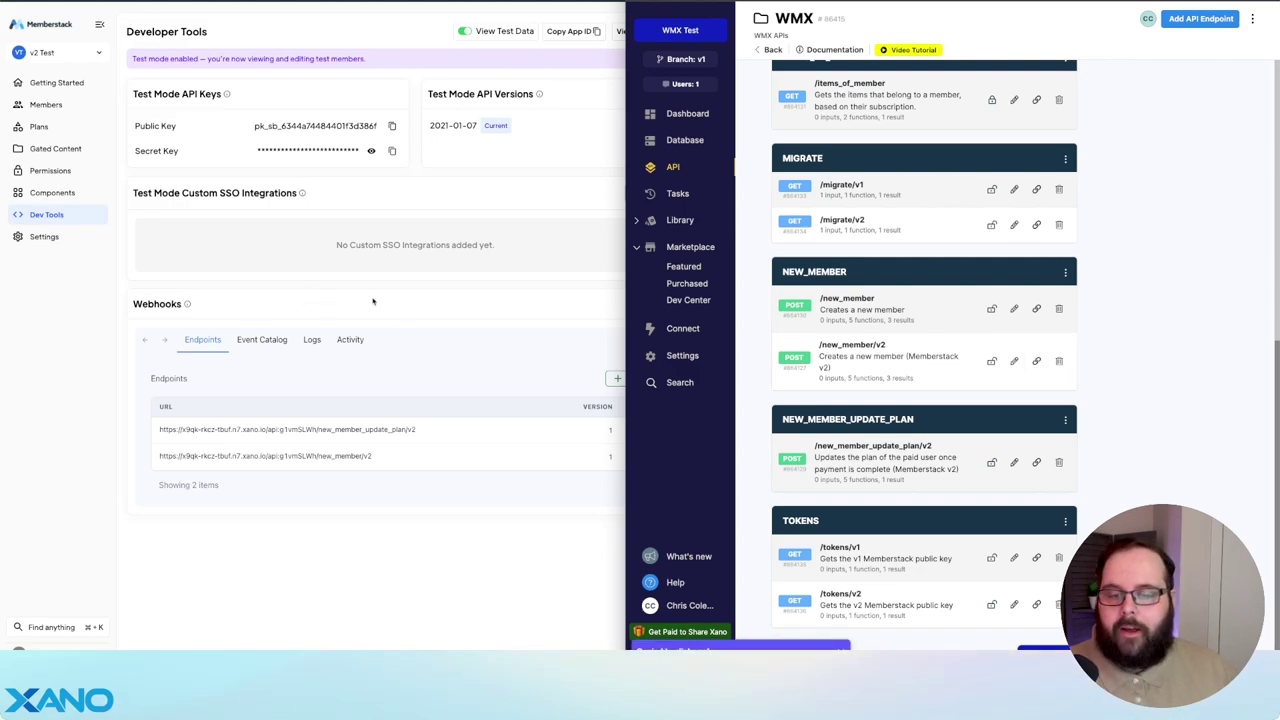
left_click(643, 378)
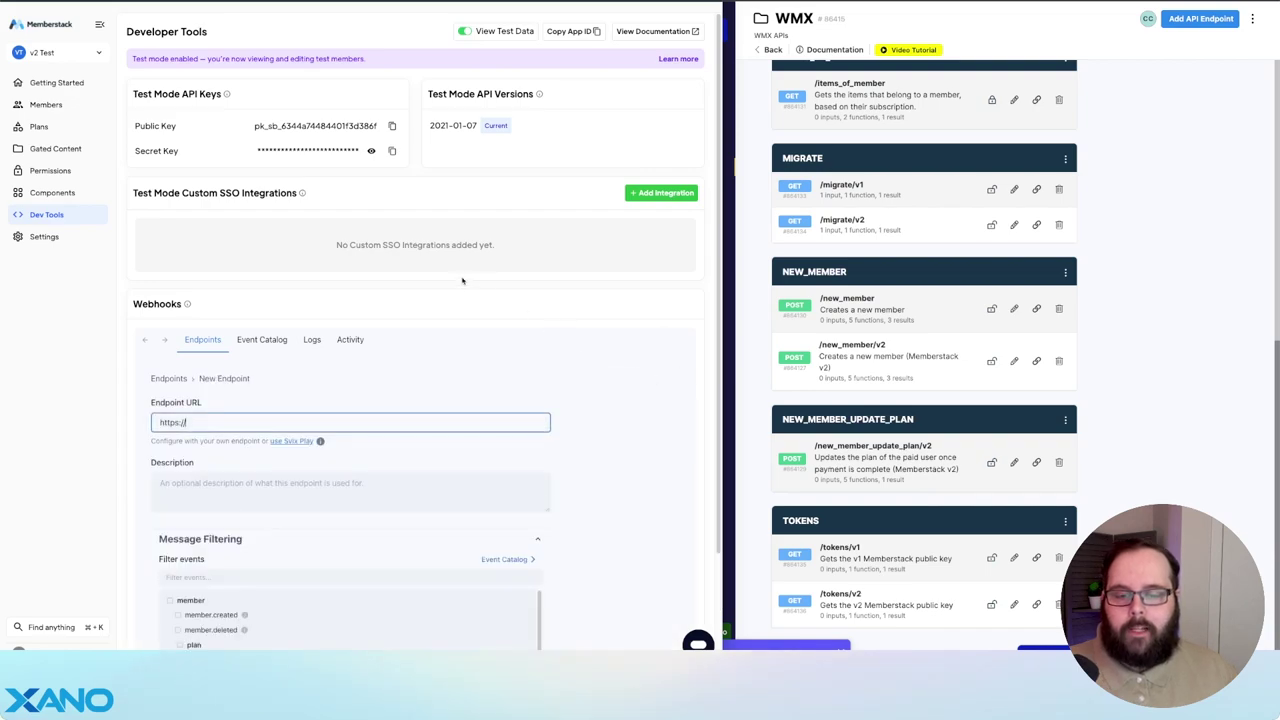
scroll(481, 287, "down", 2)
key("ctrl+a")
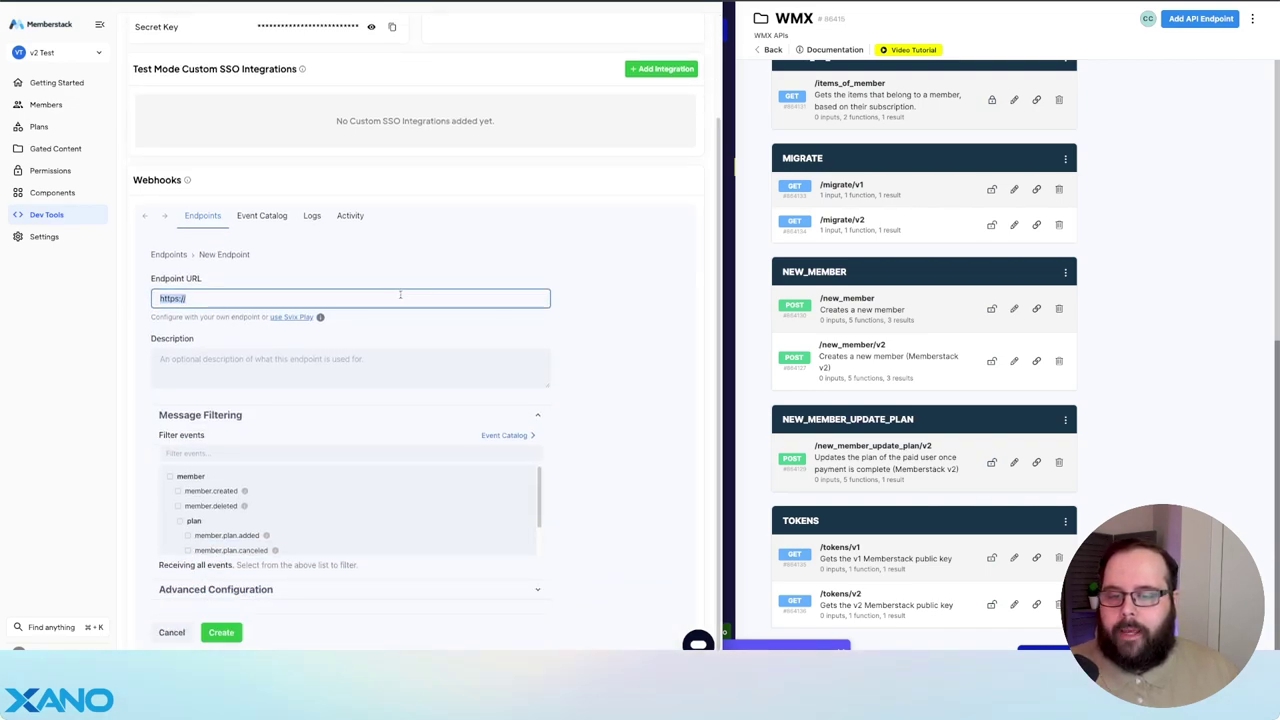
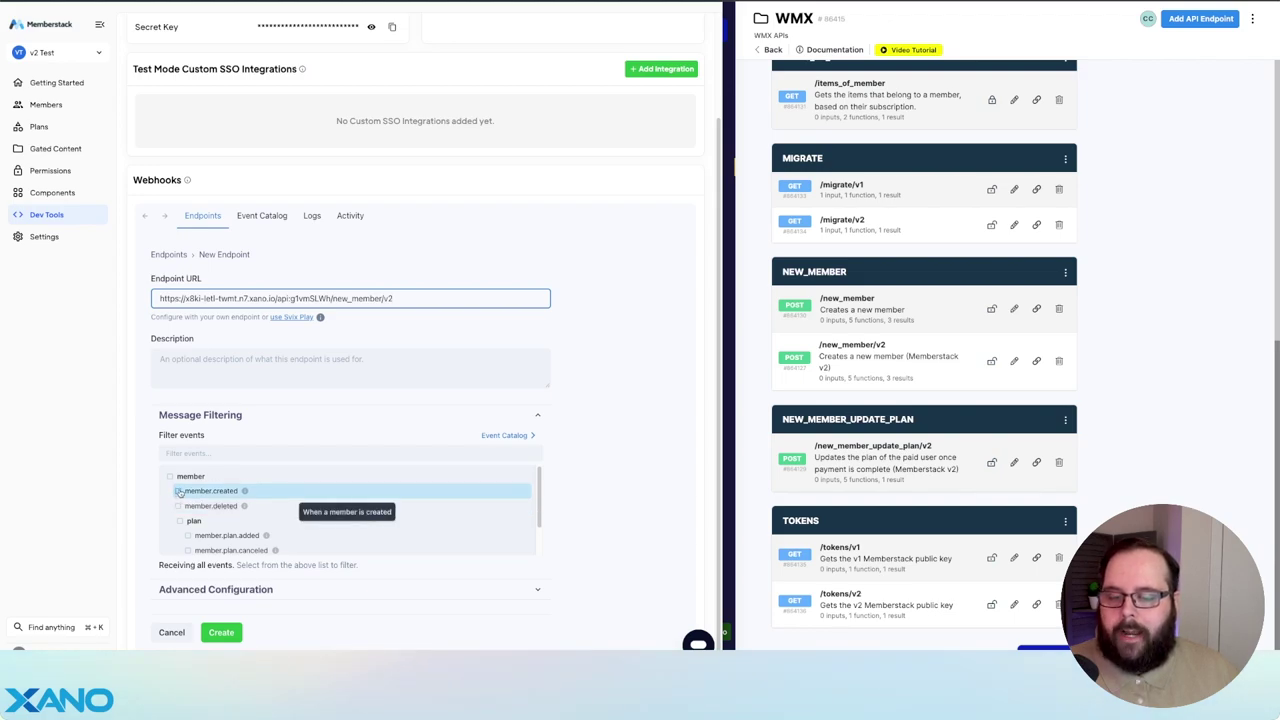
left_click(177, 491)
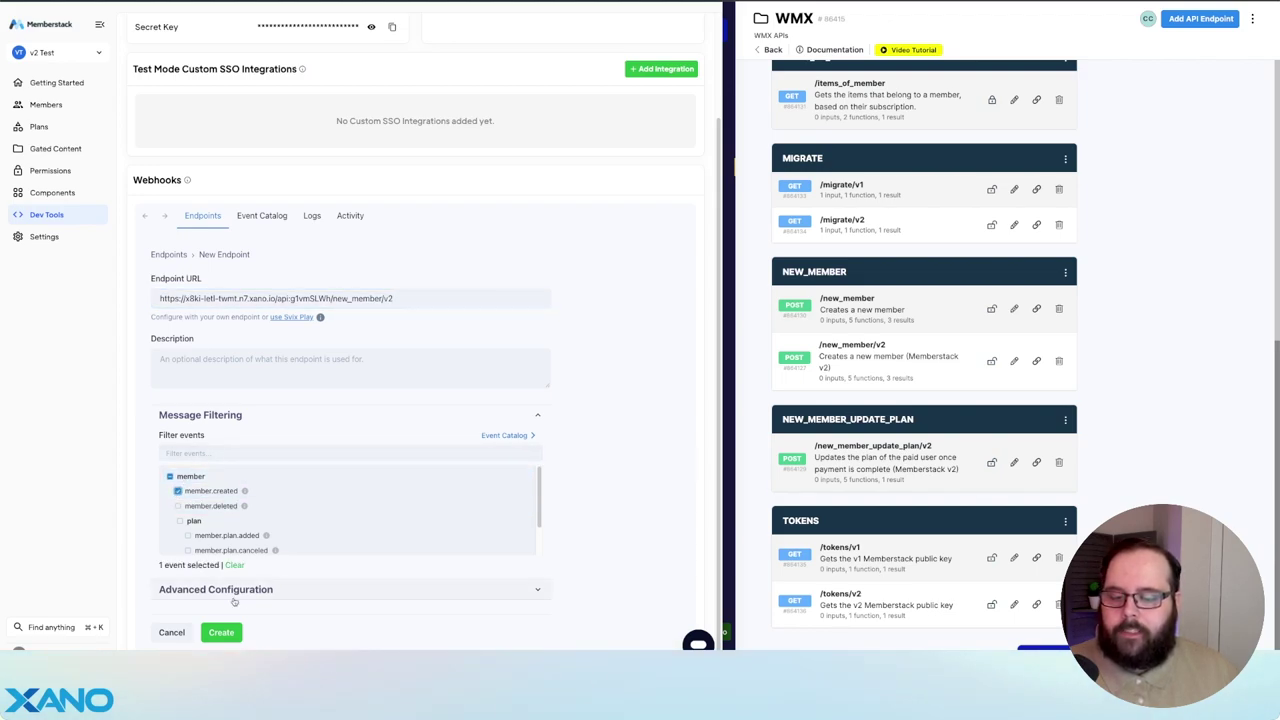
left_click(223, 632)
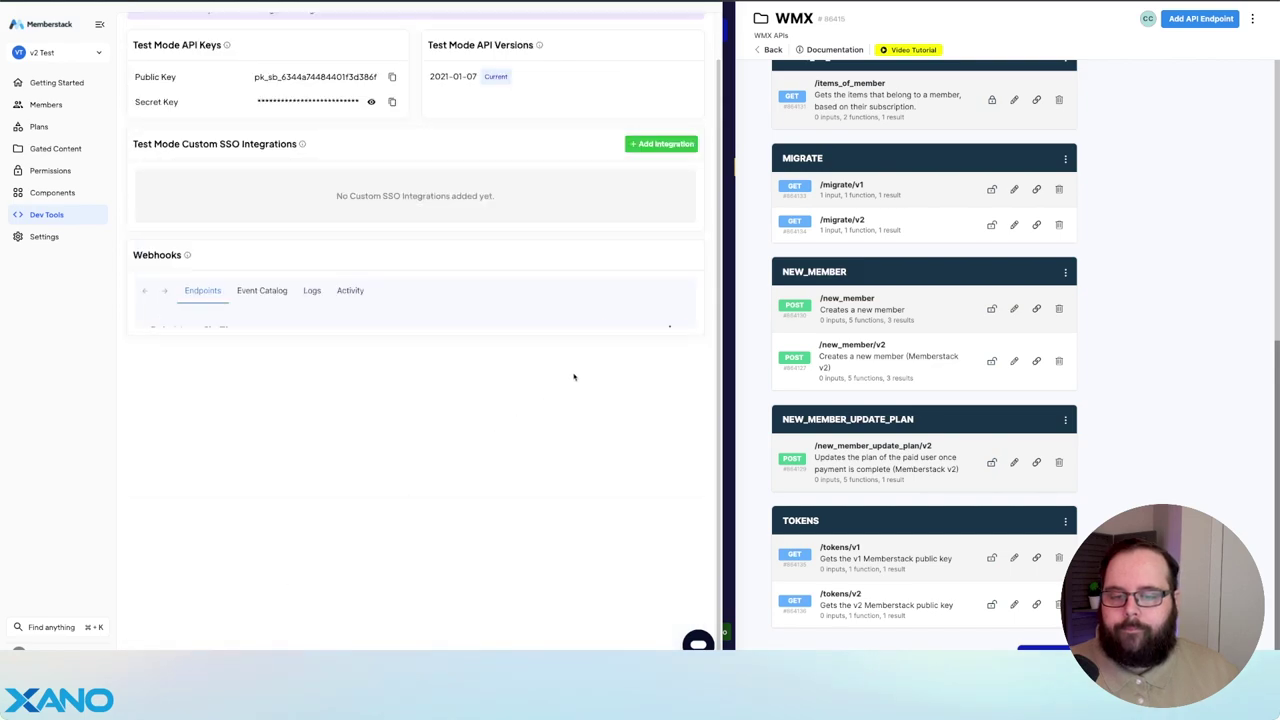
- Create a webhook sending member.plan.added and member.plan.updated to /new_member_update_plan/v2
left_click(645, 329)
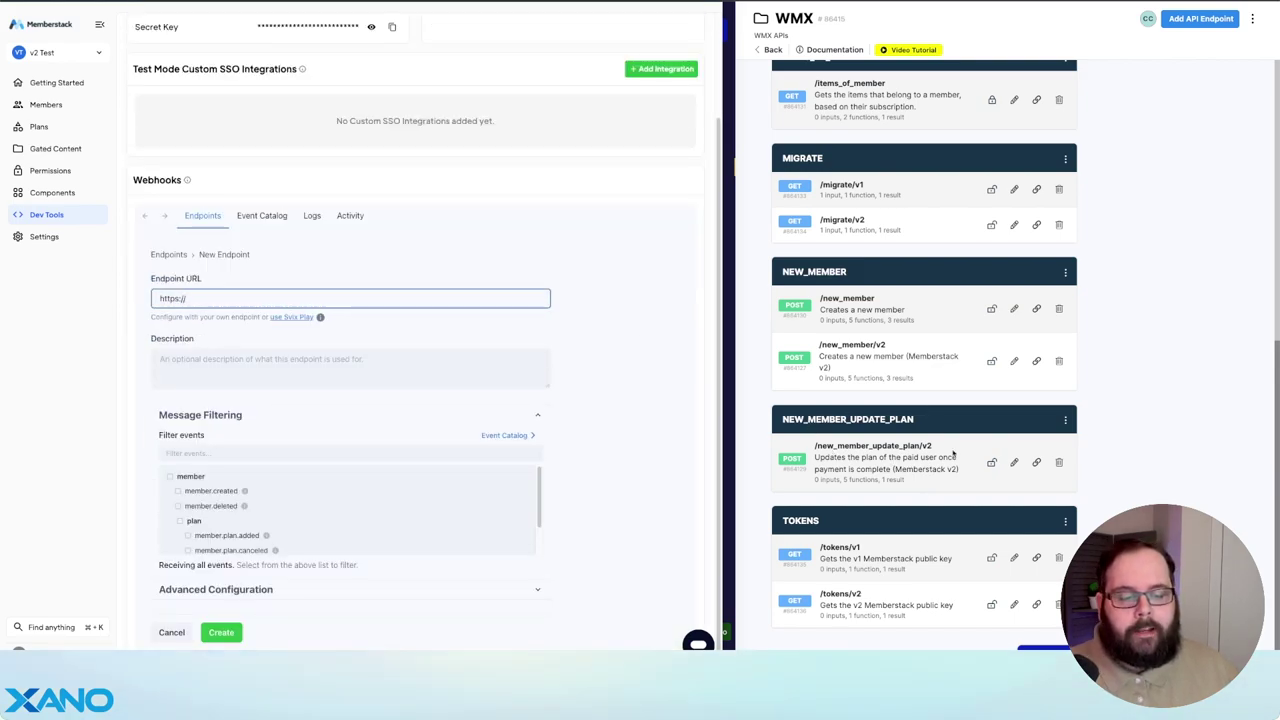
left_click(1036, 463)
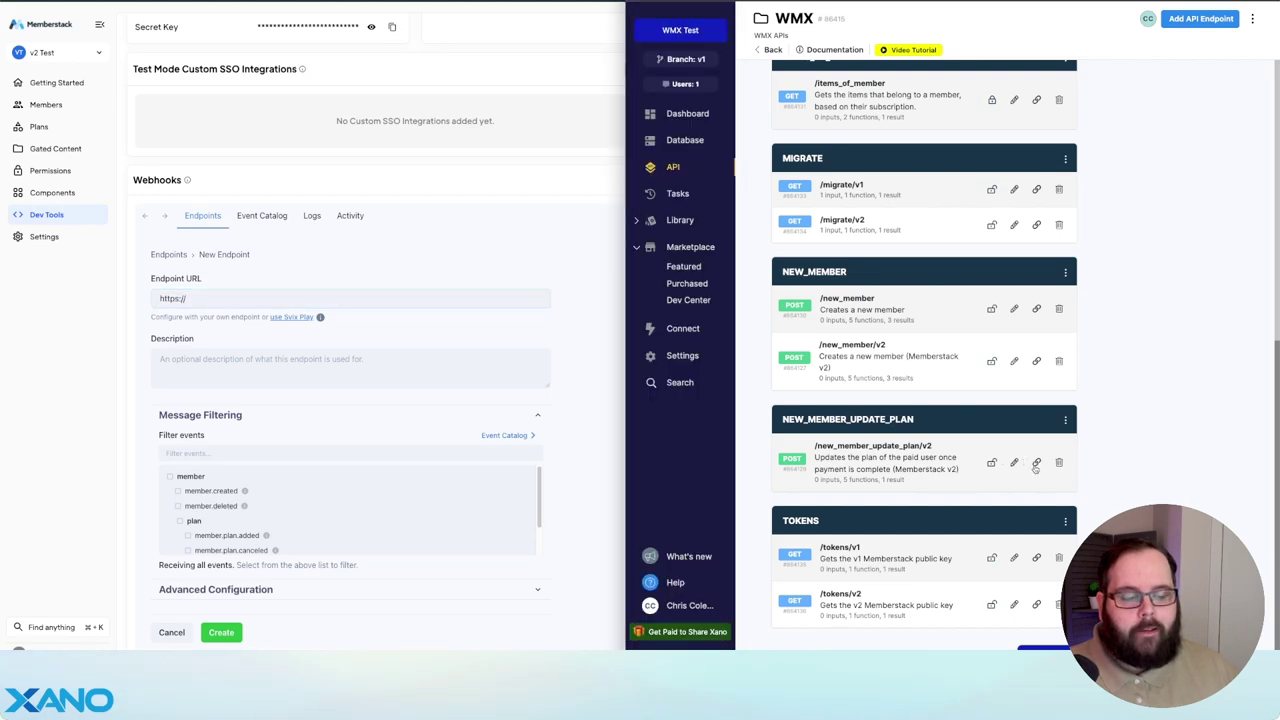
left_click(207, 298)
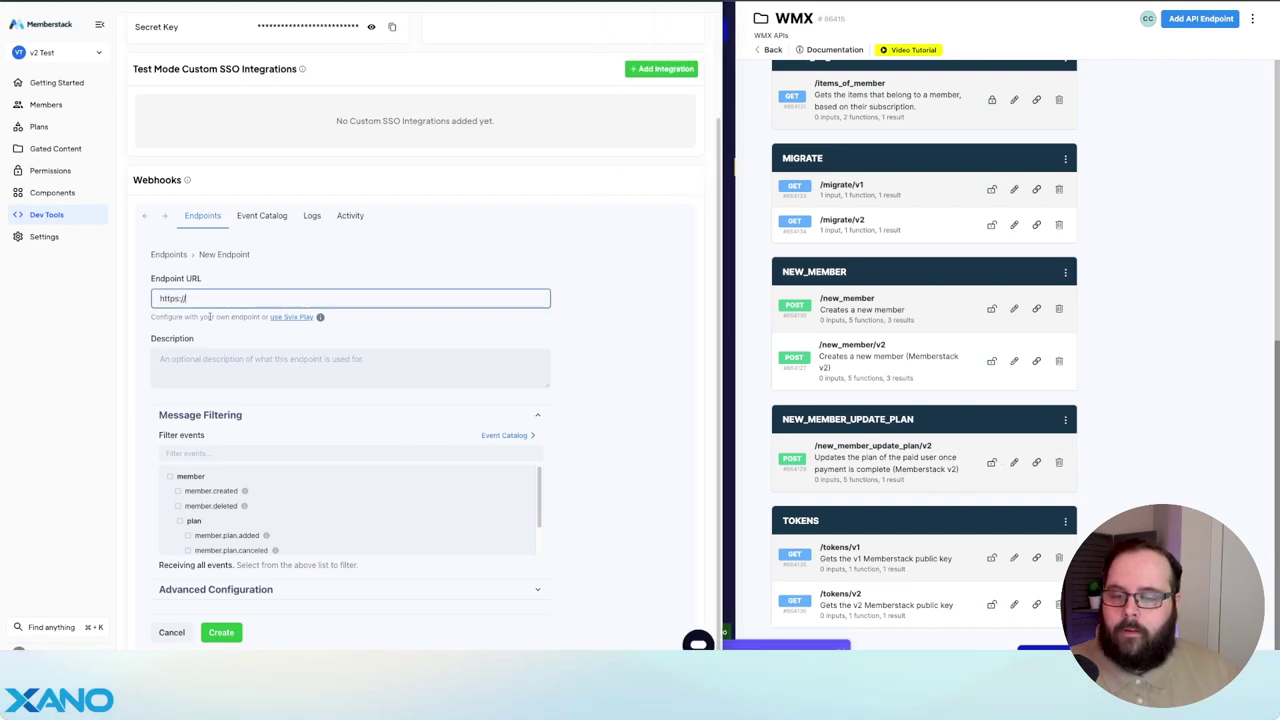
key("ctrl+a")
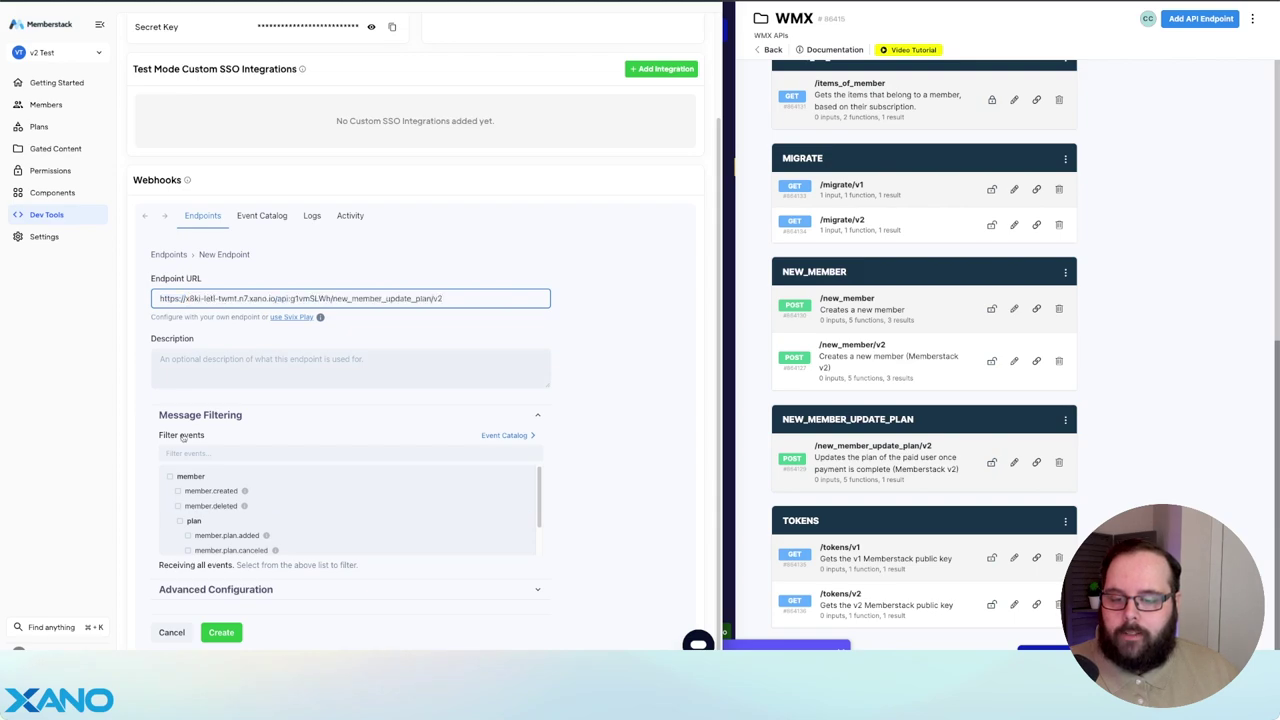
scroll(188, 506, "down", 1)
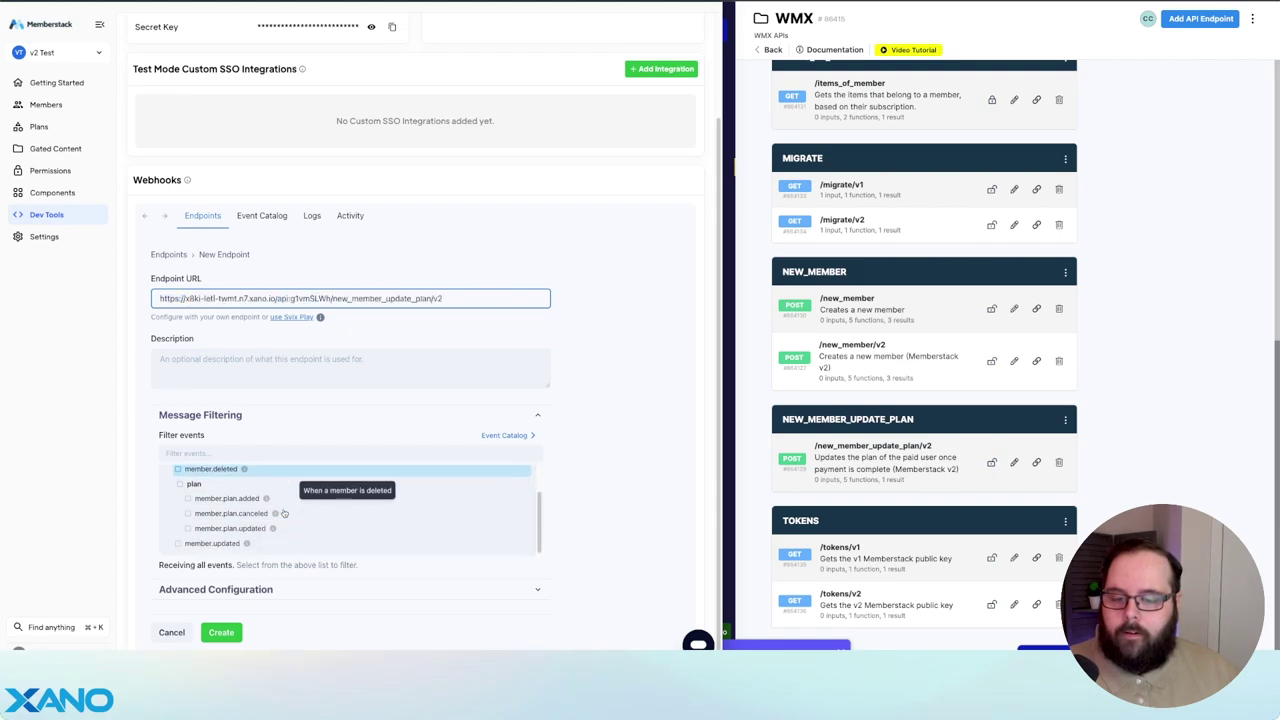
left_click(188, 500)
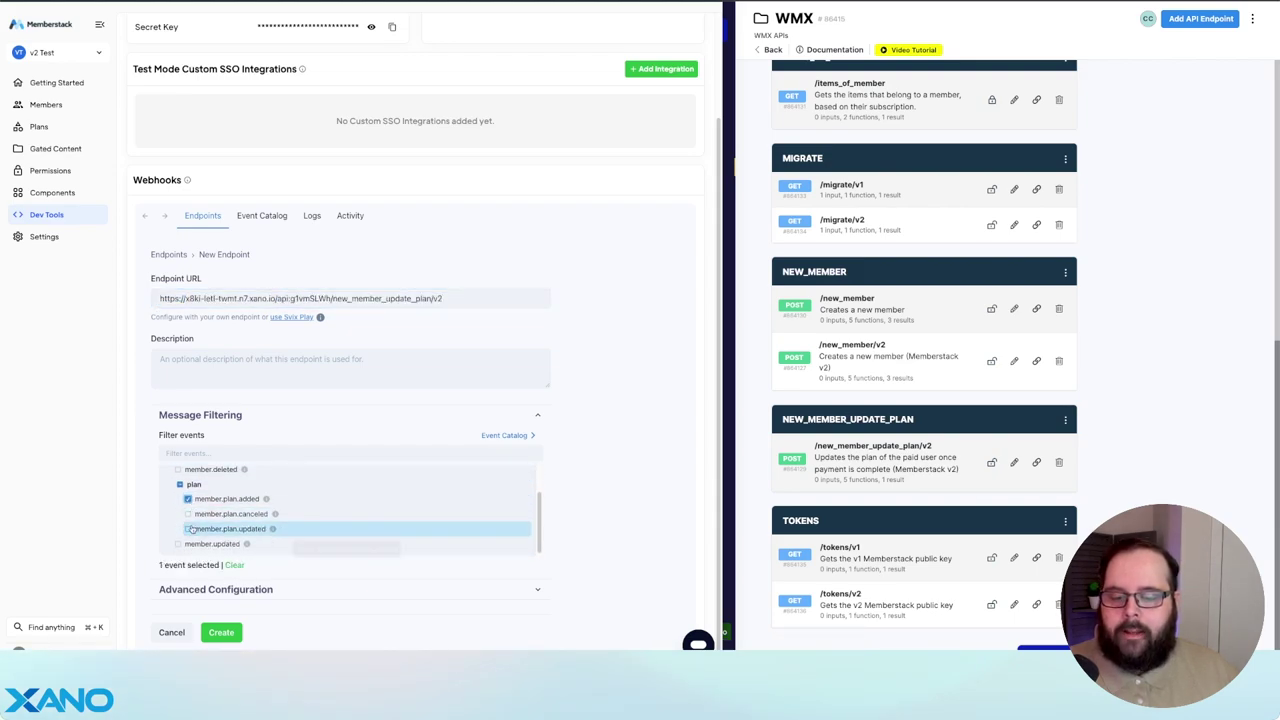
left_click(188, 529)
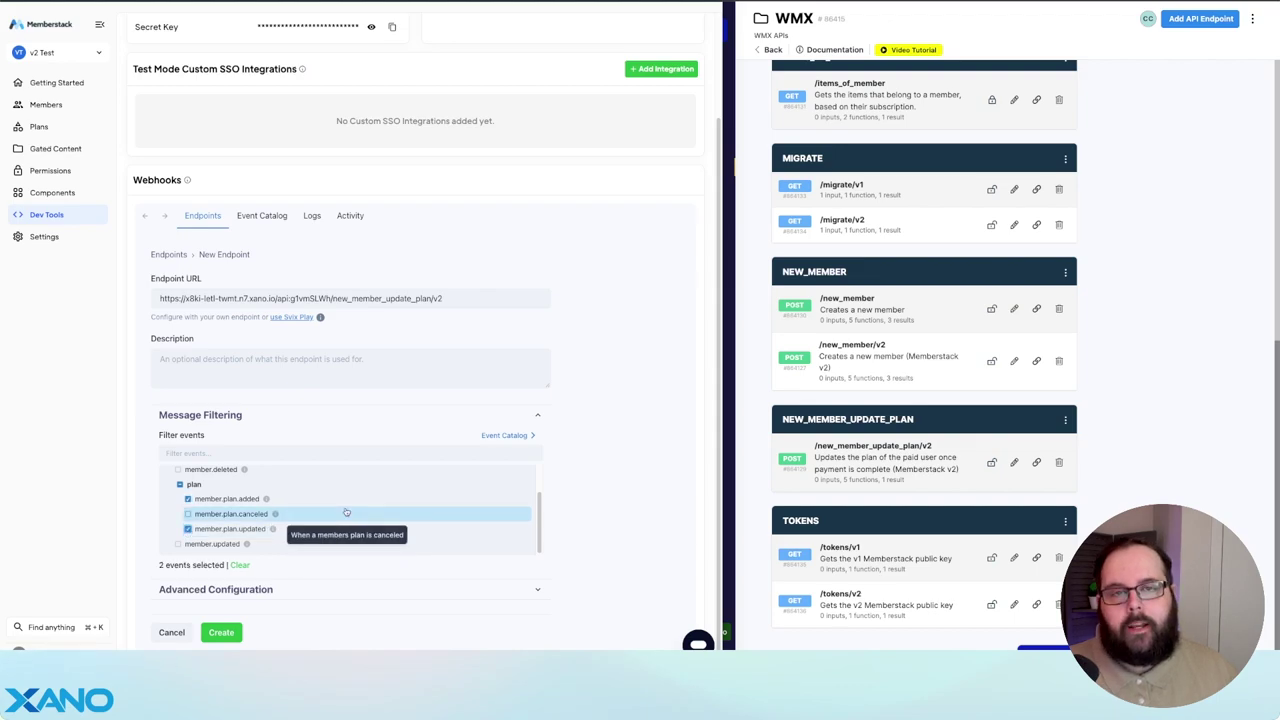
left_click(221, 632)
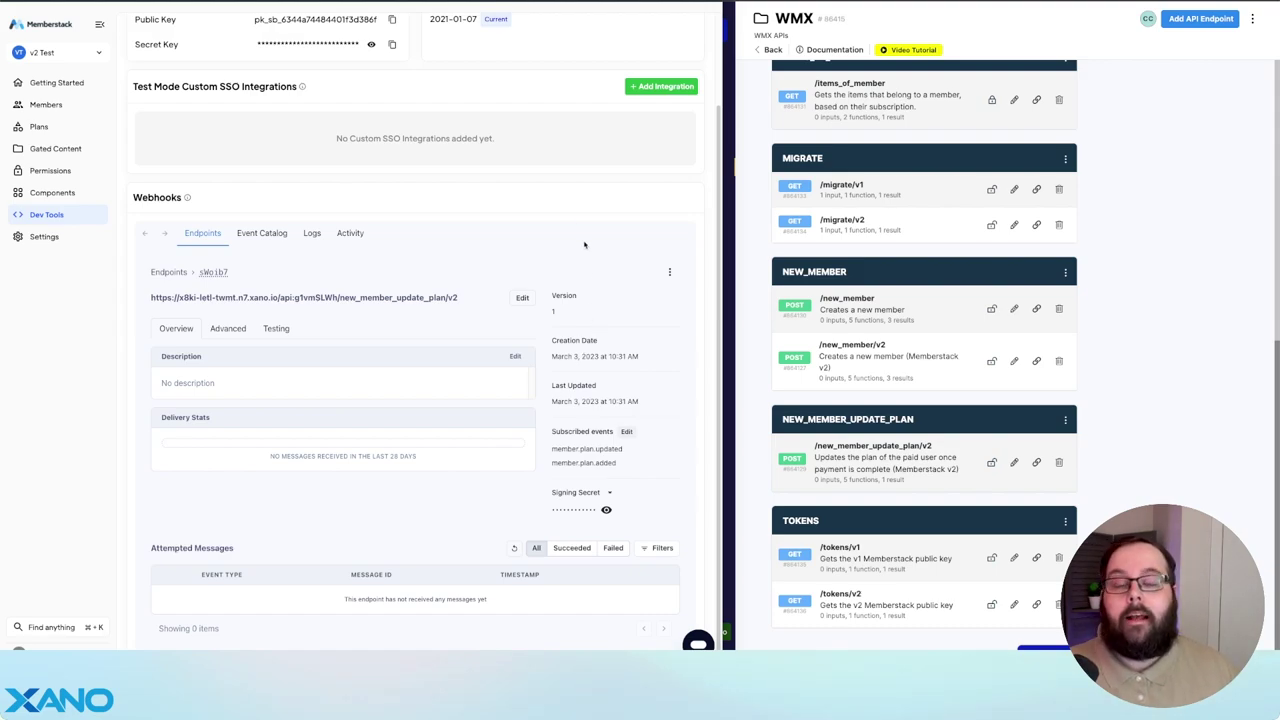
- Replace line 9's apiGroupBaseUrl value with the new Xano WMX base URL and save
key("ctrl+Tab")
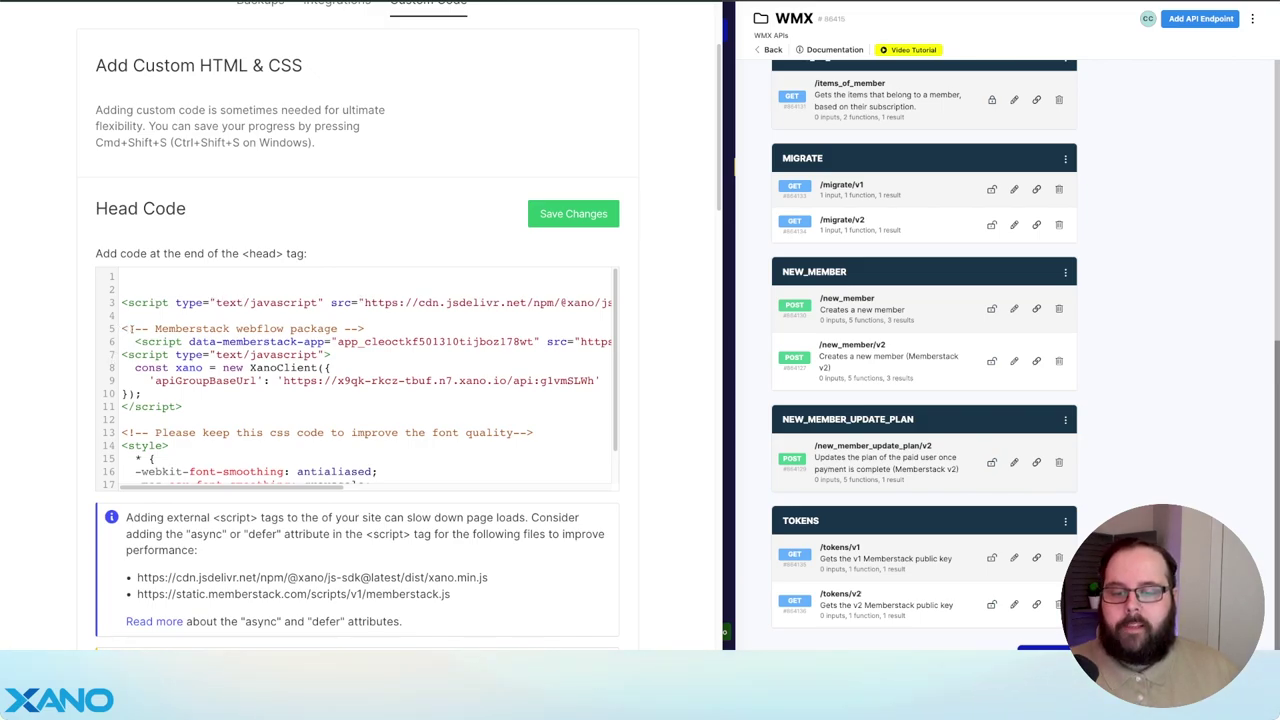
scroll(356, 359, "down", 1)
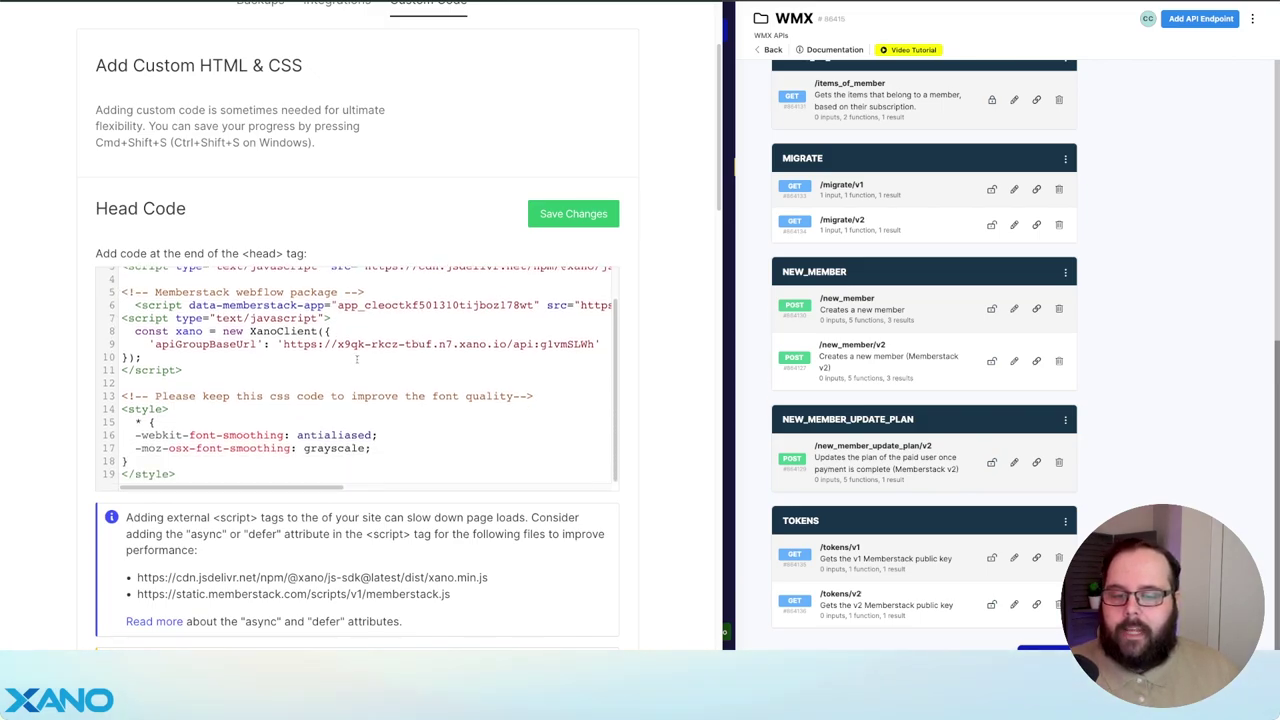
scroll(1119, 259, "up", 5)
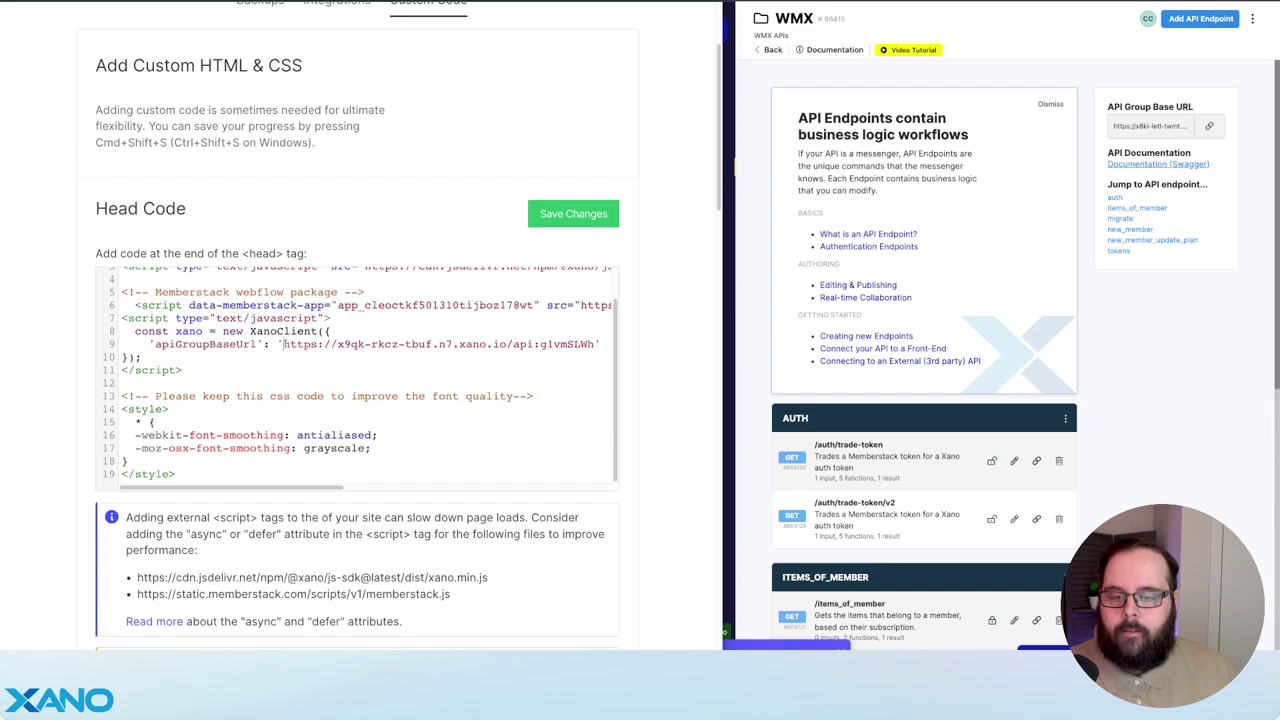
left_click_drag(283, 344, 591, 344)
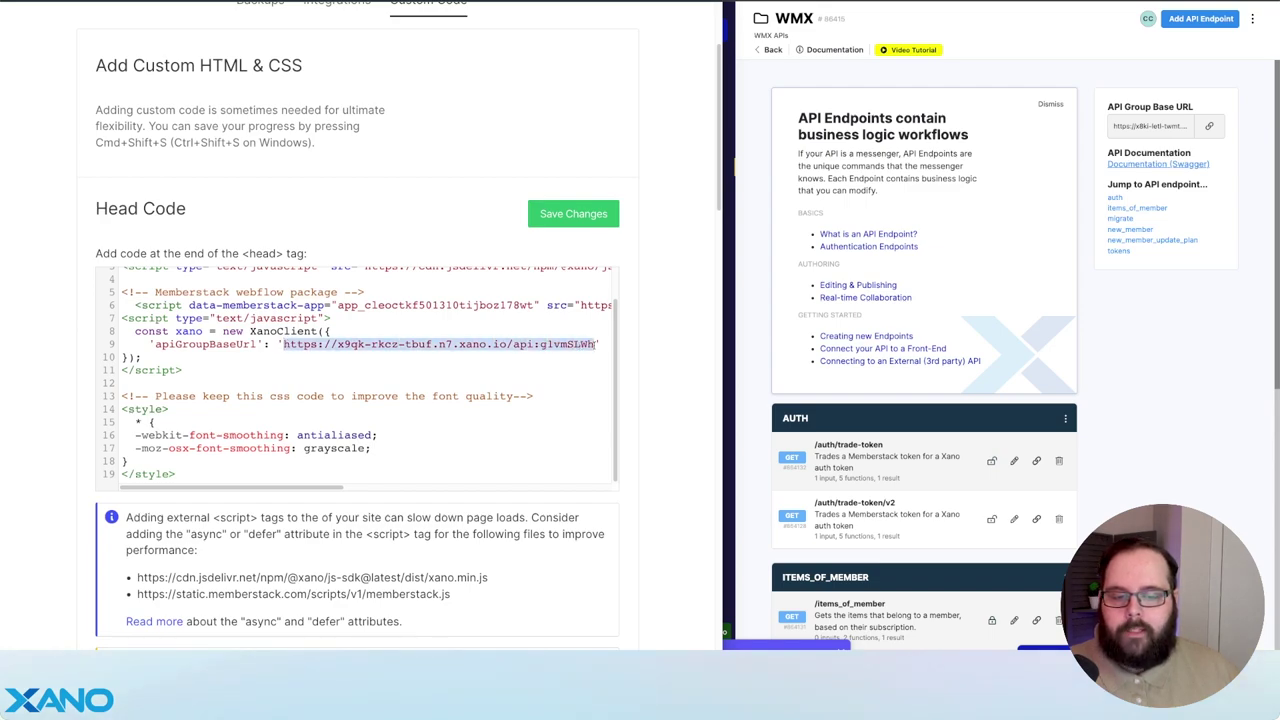
type("https://x8ki-letl-twmt.n7.xano.io/api:g1vmSLWh")
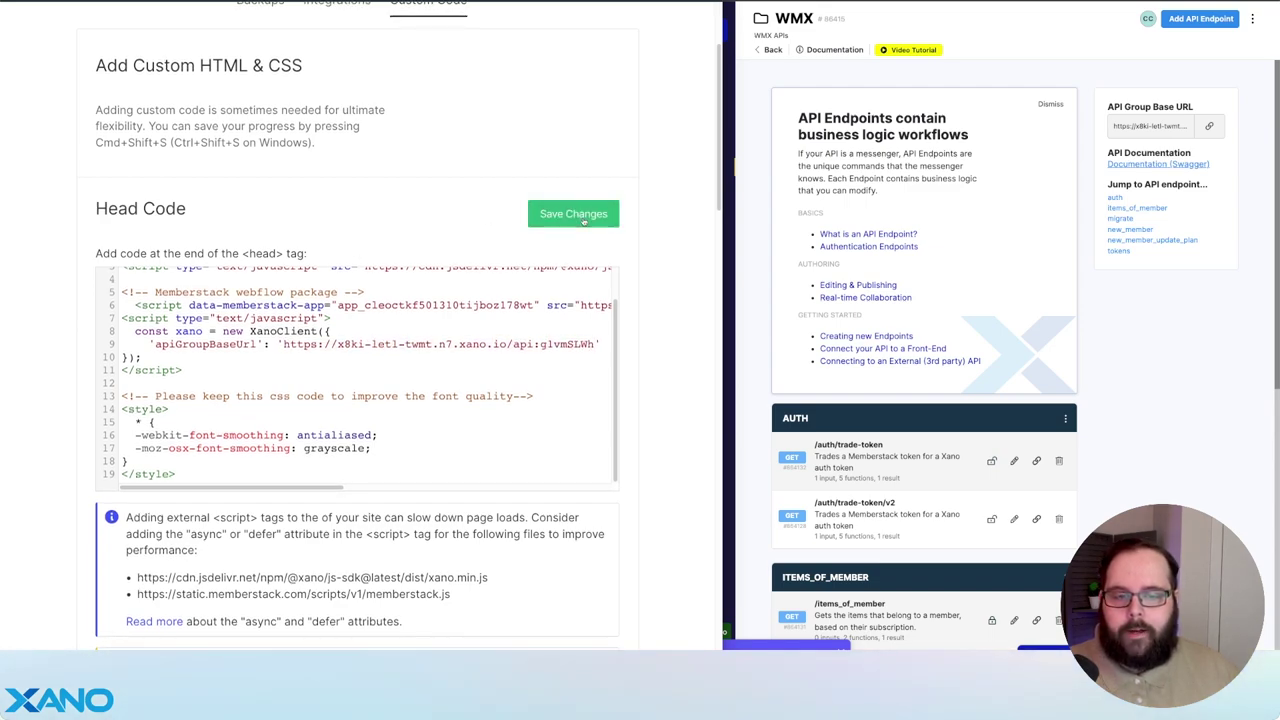
left_click(573, 214)
scroll(353, 244, "up", 2)
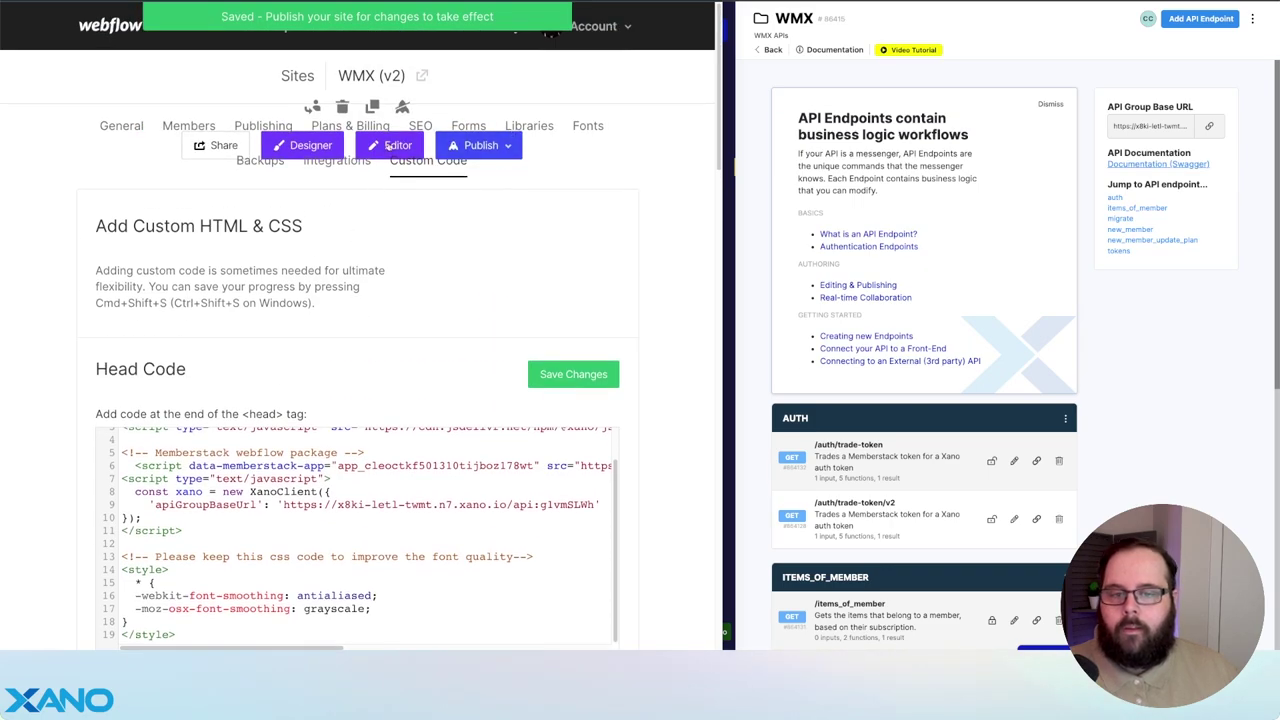
left_click(327, 150)
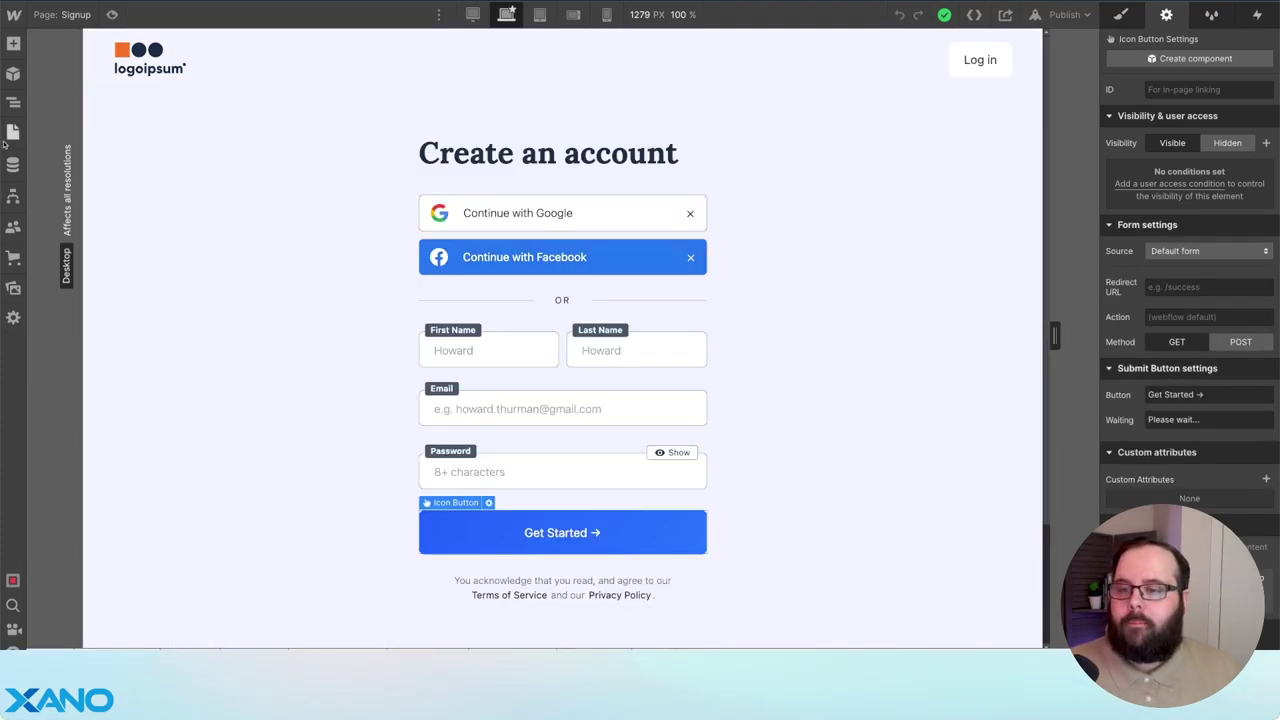
- Select the Dashboard page from the Pages panel and open its settings
left_click(13, 131)
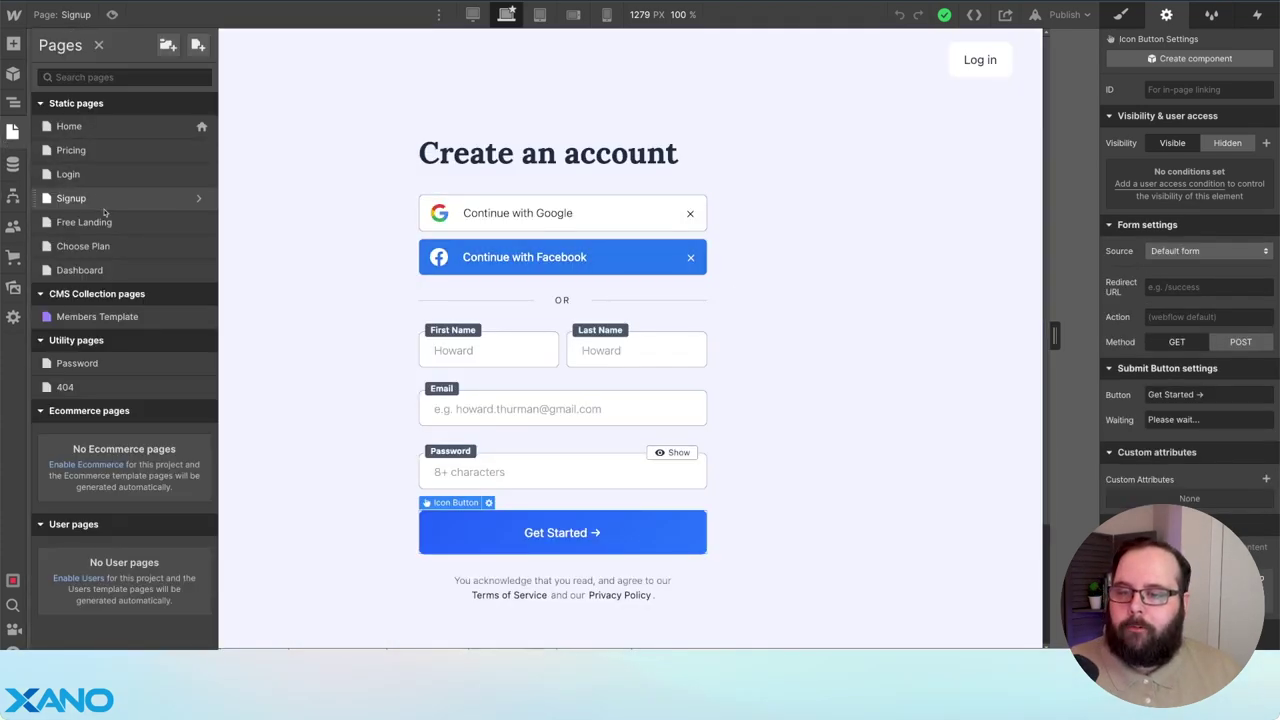
left_click(118, 272)
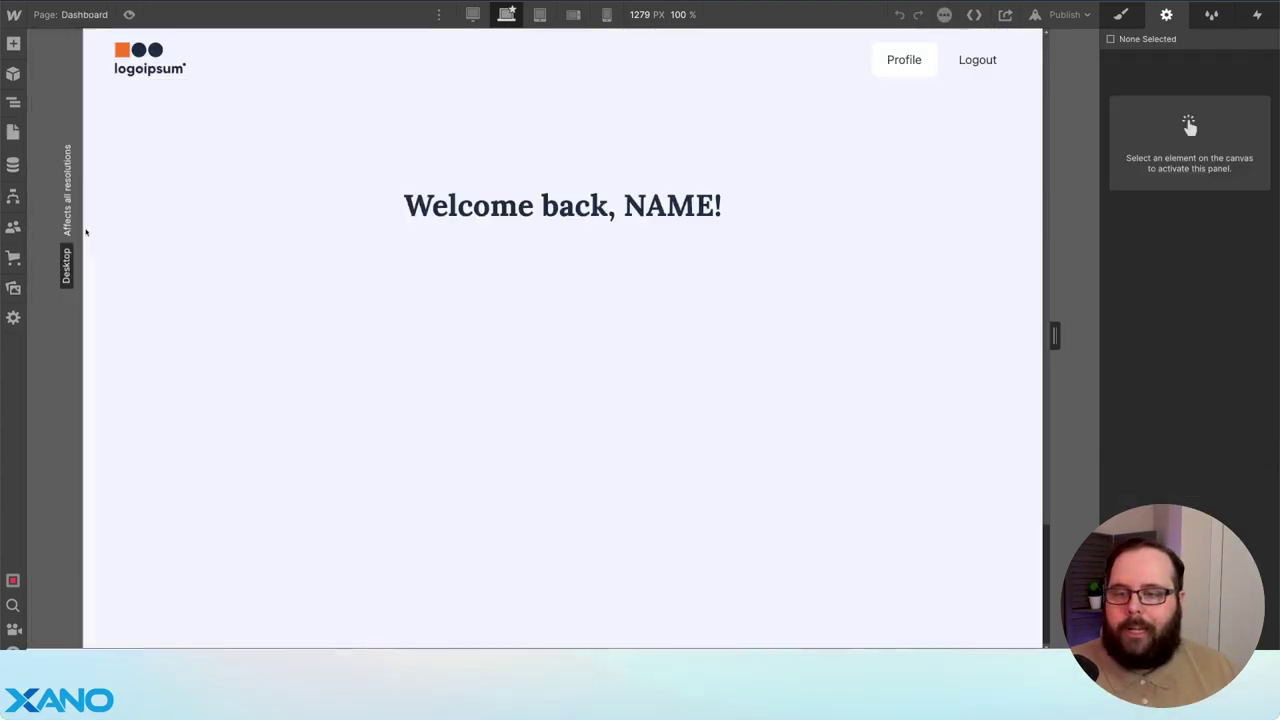
left_click(13, 133)
- Read through the Dashboard's Before </body> code, marking the item name and description template lines
left_click(200, 270)
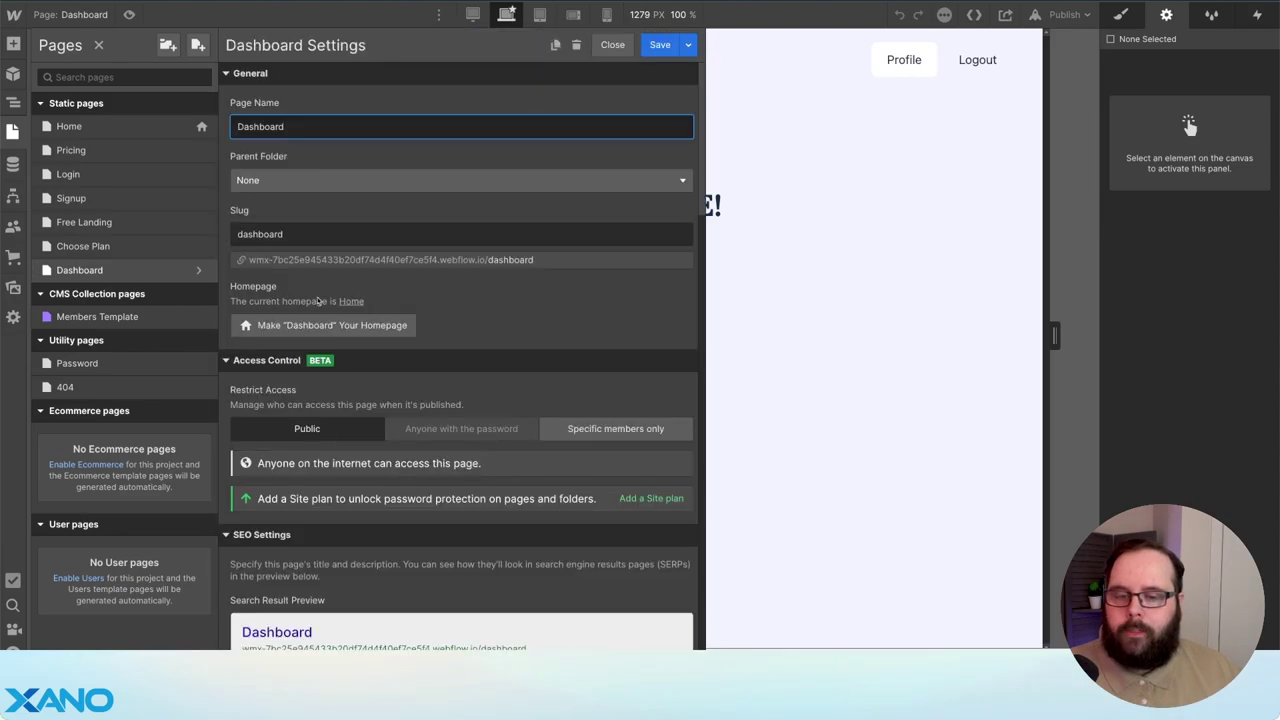
scroll(290, 292, "down", 15)
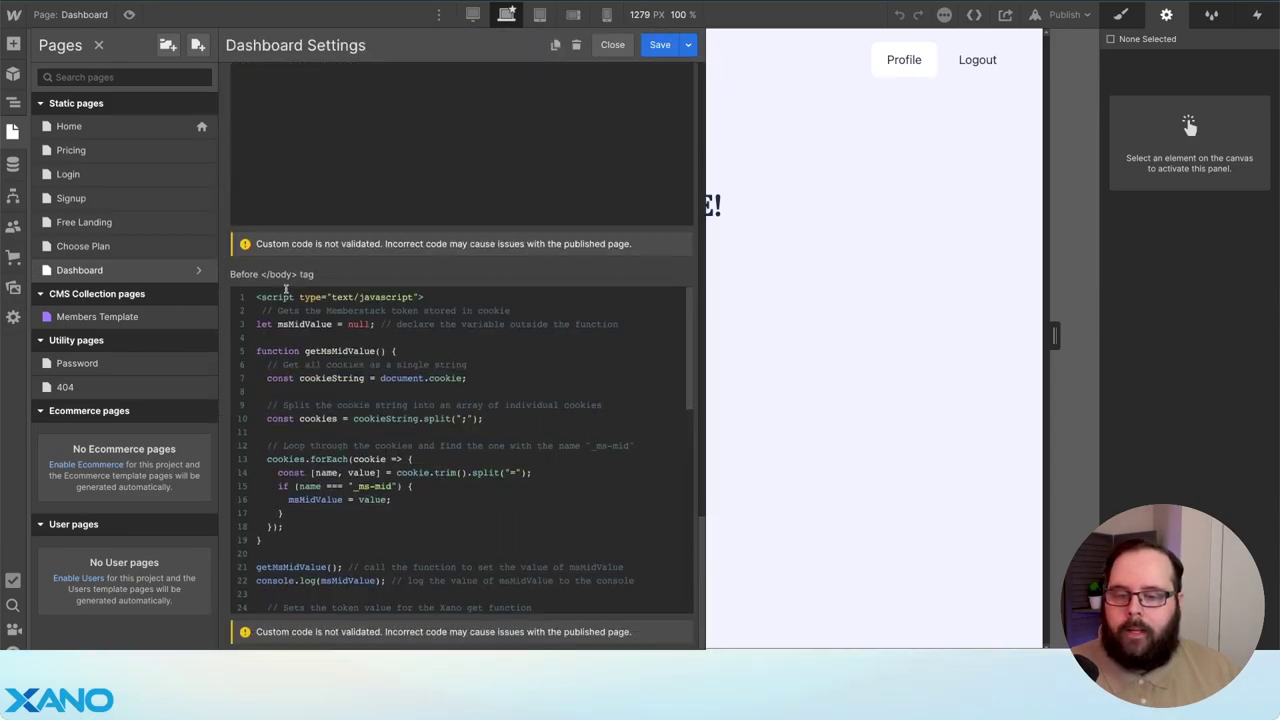
scroll(270, 288, "down", 2)
scroll(268, 286, "up", 2)
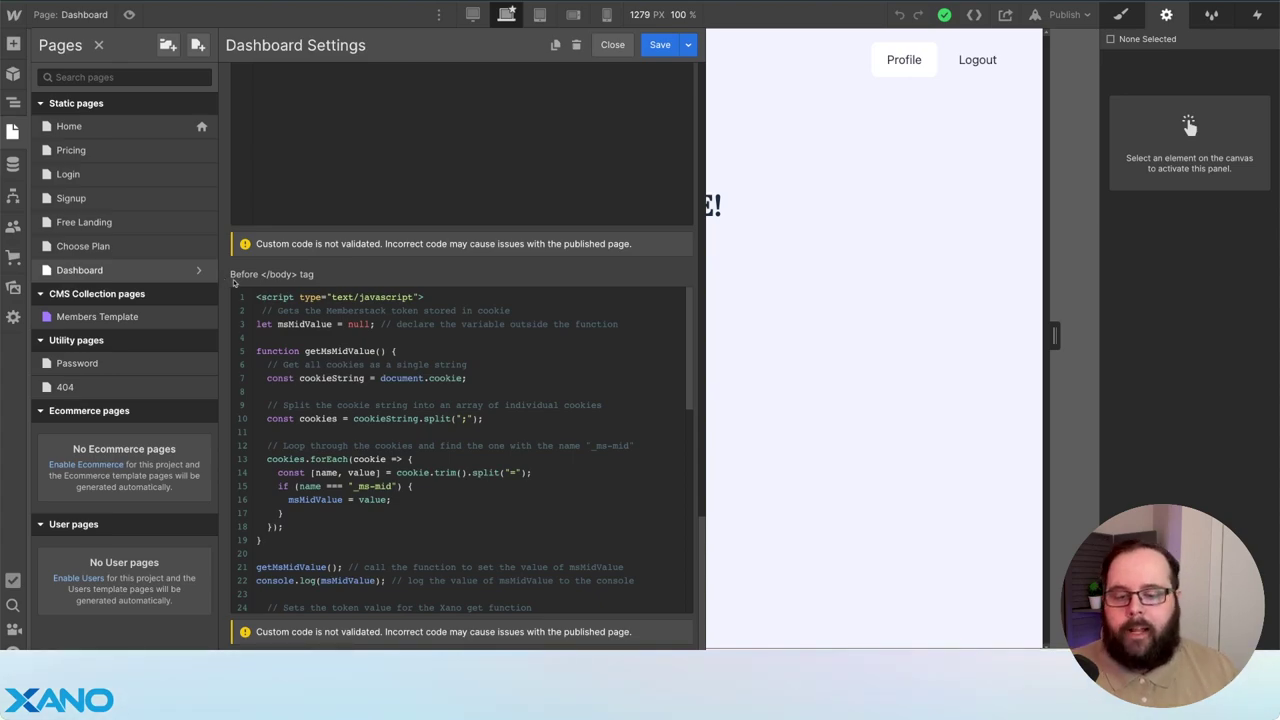
scroll(395, 372, "down", 5)
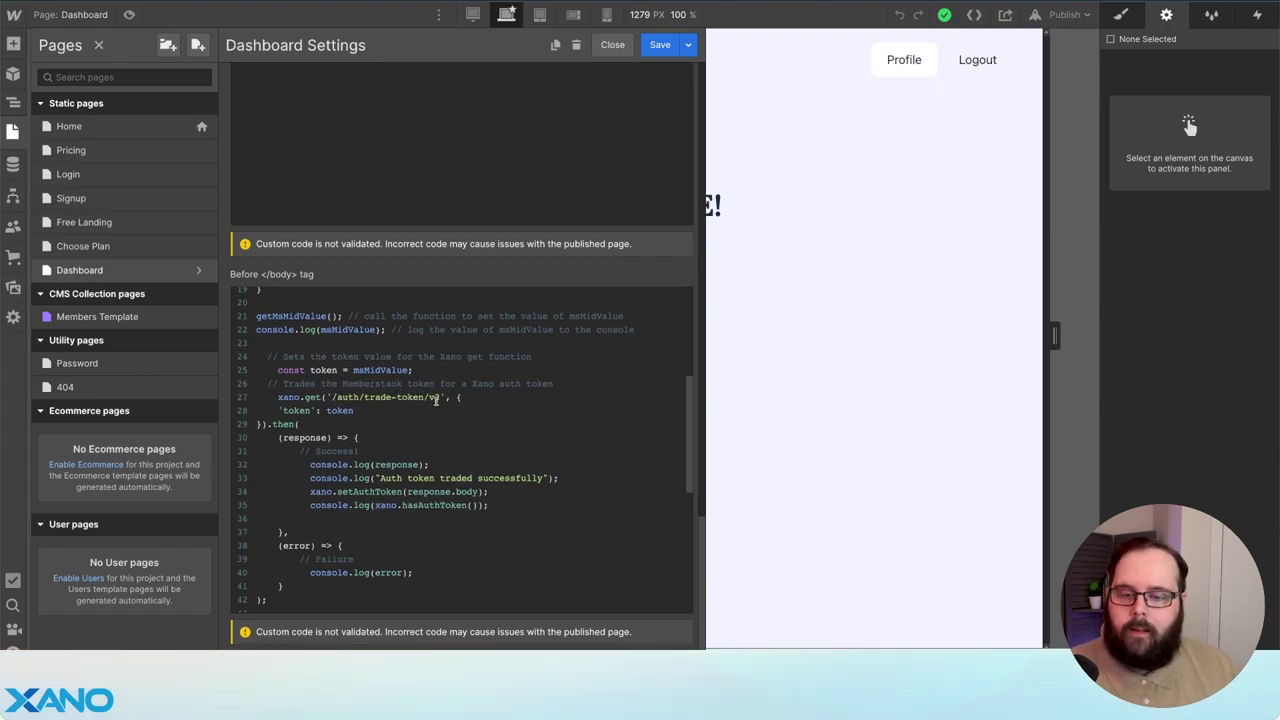
scroll(444, 395, "down", 2)
scroll(442, 394, "down", 8)
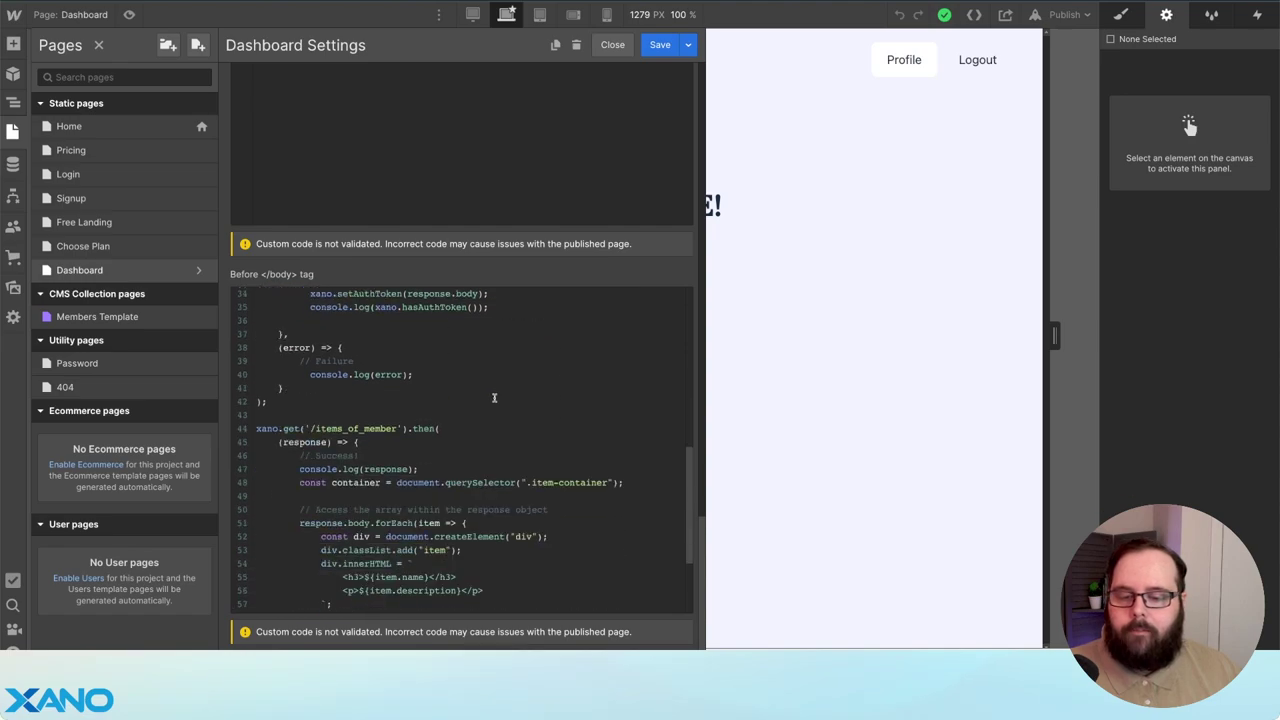
scroll(497, 396, "up", 1)
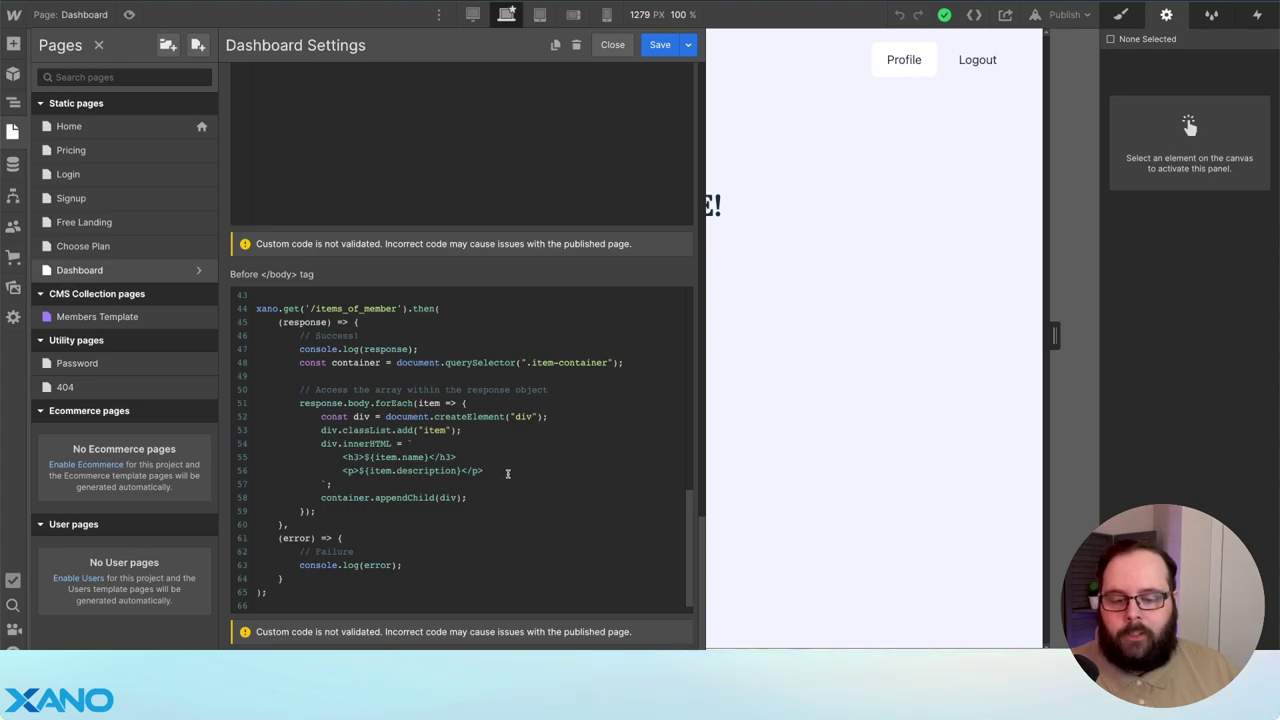
left_click_drag(487, 471, 260, 460)
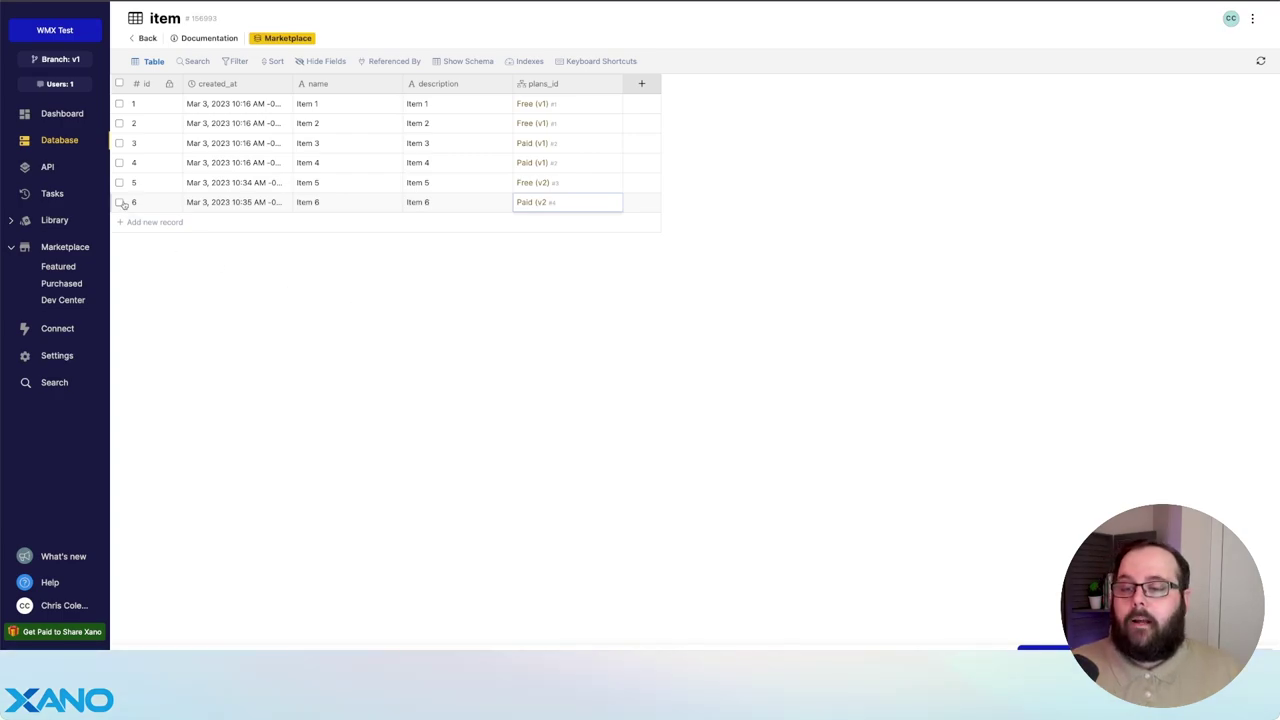
- Open the /migrate/v1 endpoint from the WMX API group's endpoint list
left_click(47, 170)
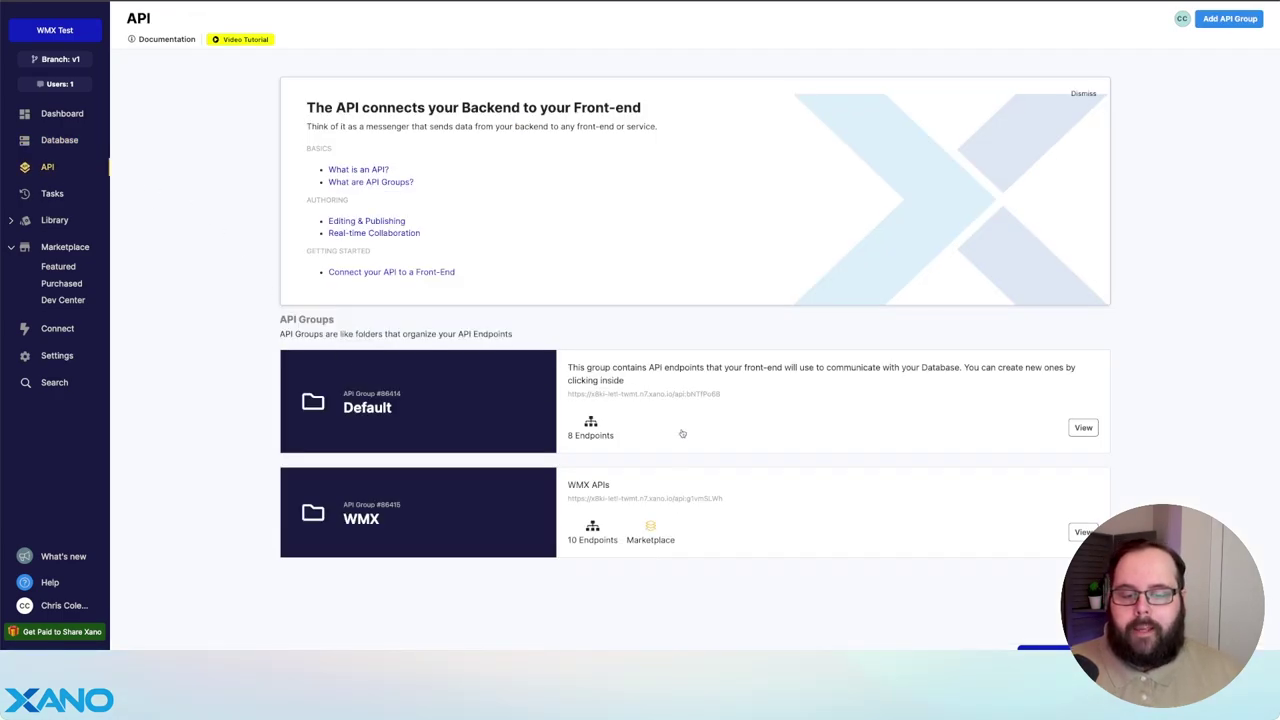
left_click(687, 486)
scroll(237, 309, "down", 5)
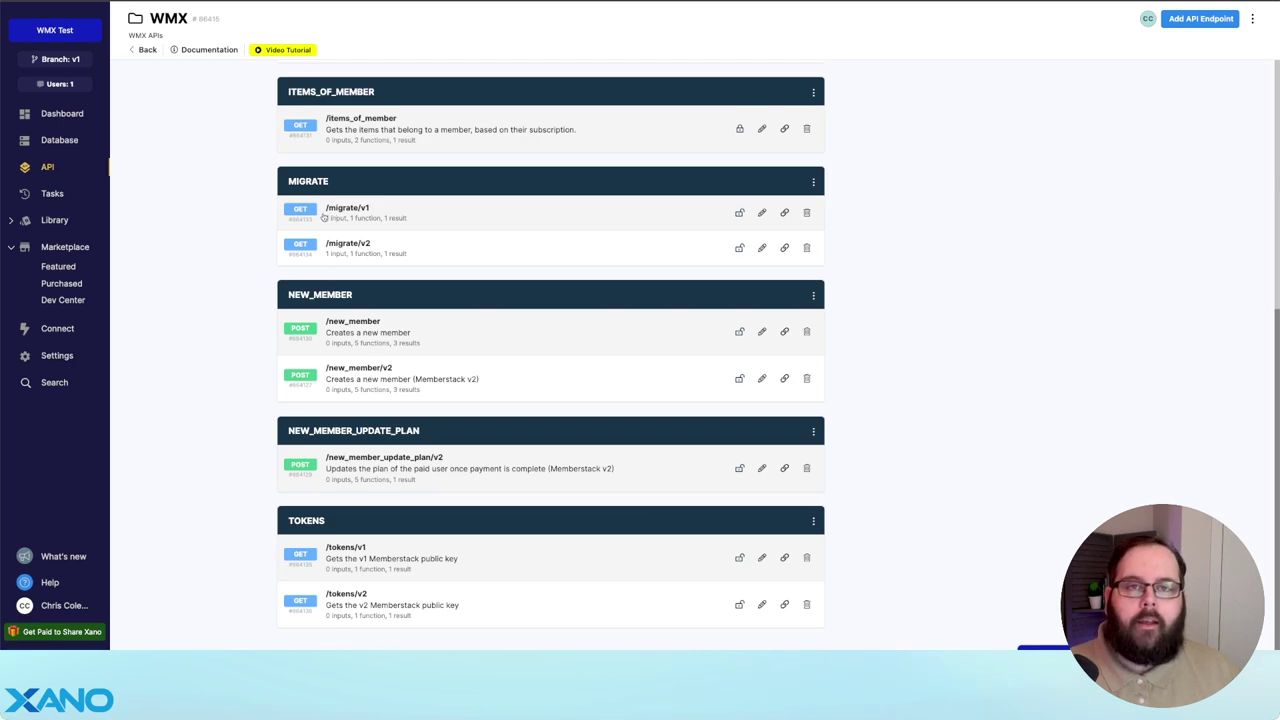
left_click(503, 212)
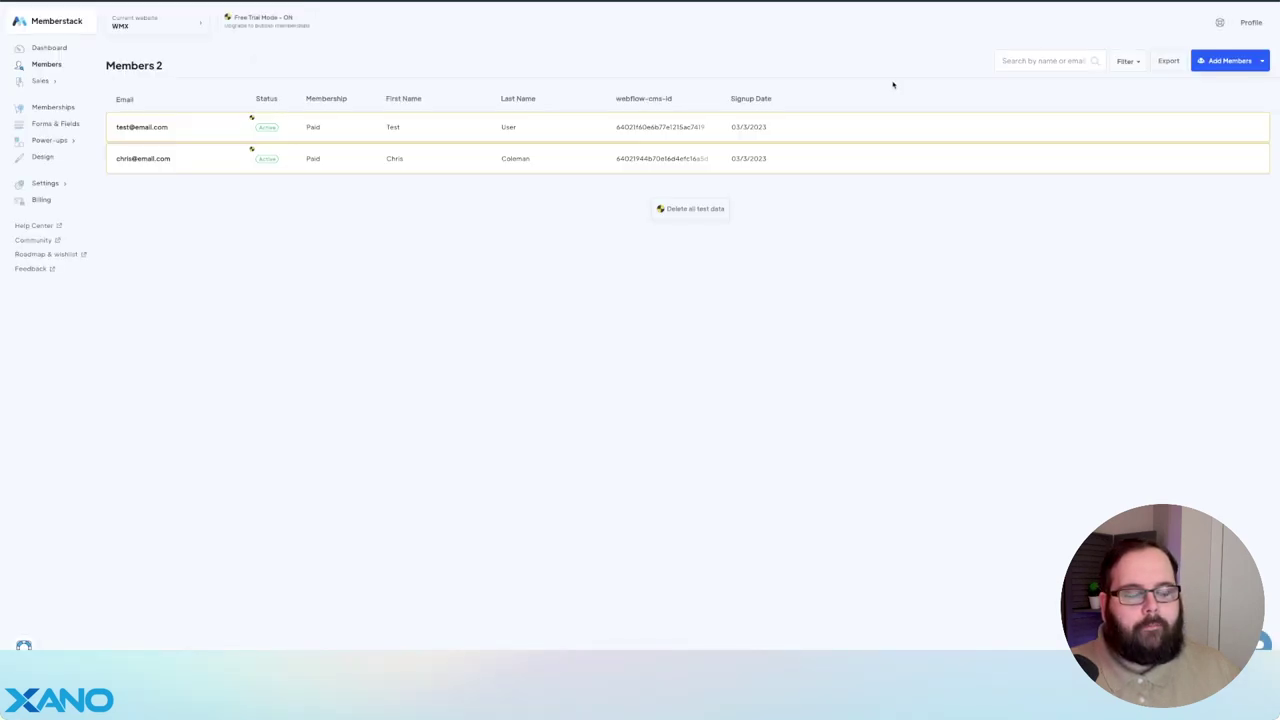
- Export members as CSV from the original dashboard and from the v2 dashboard's Members list
left_click(1167, 62)
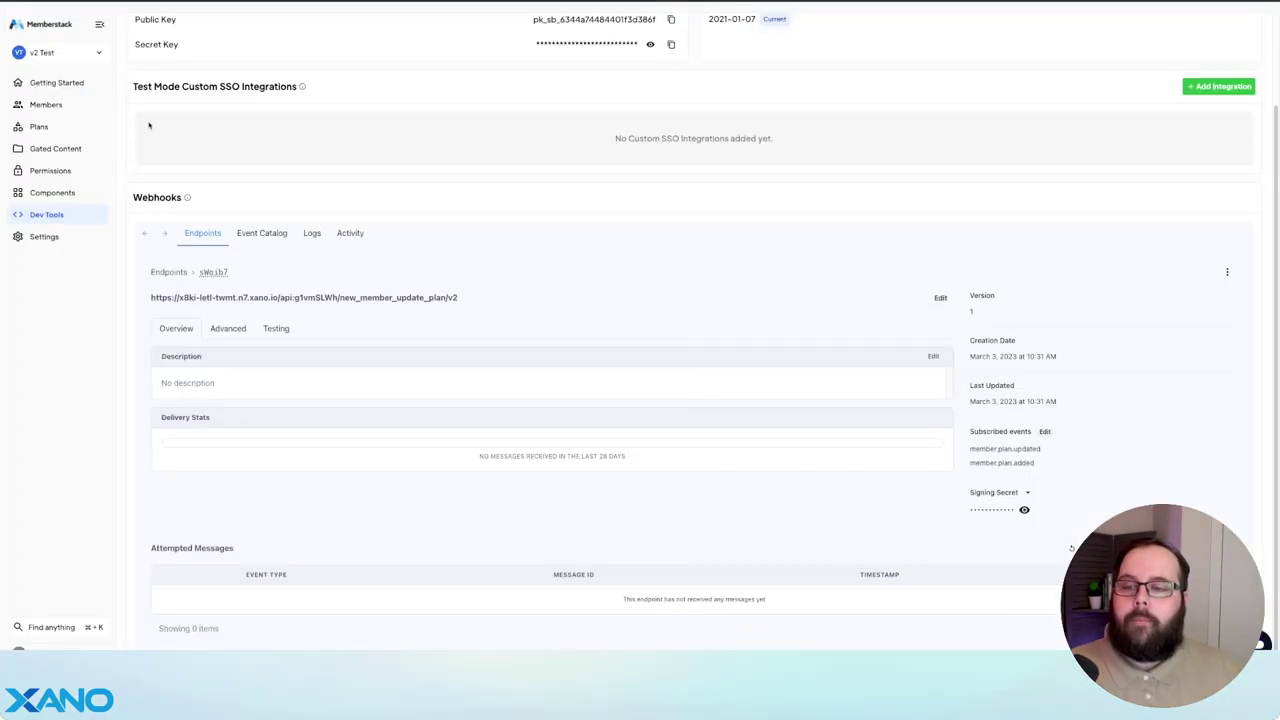
left_click(46, 105)
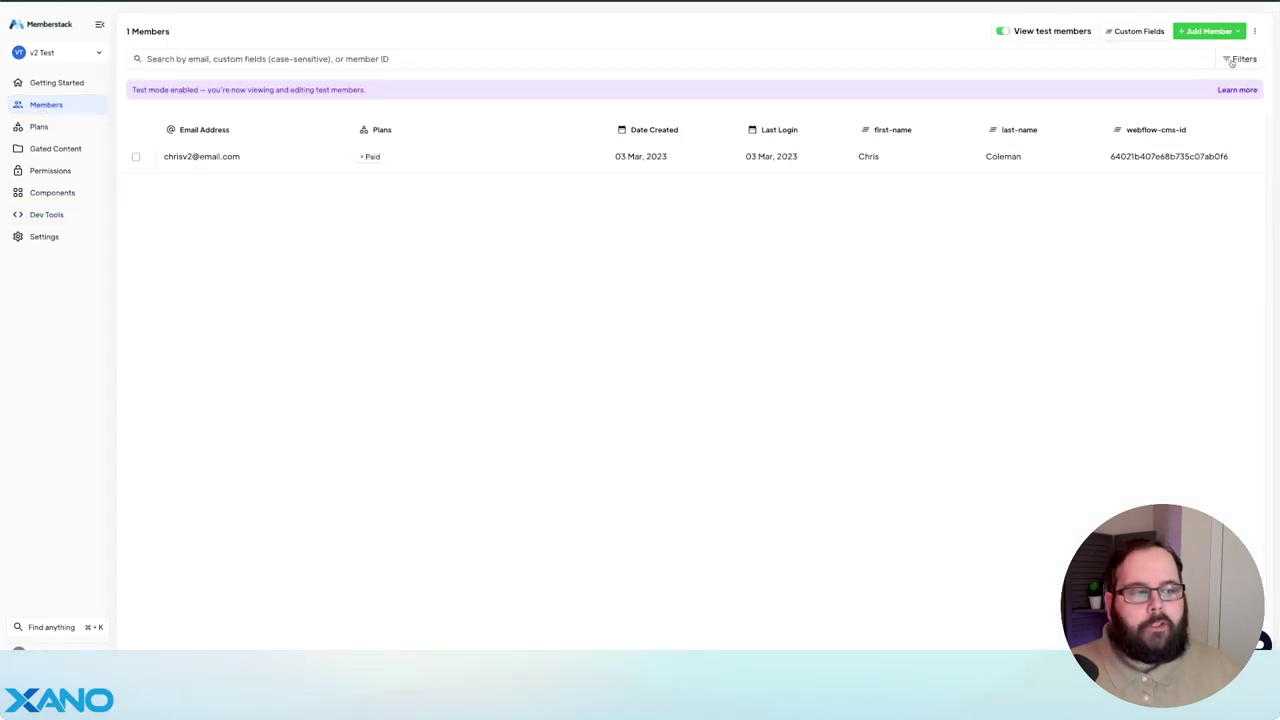
left_click(1255, 32)
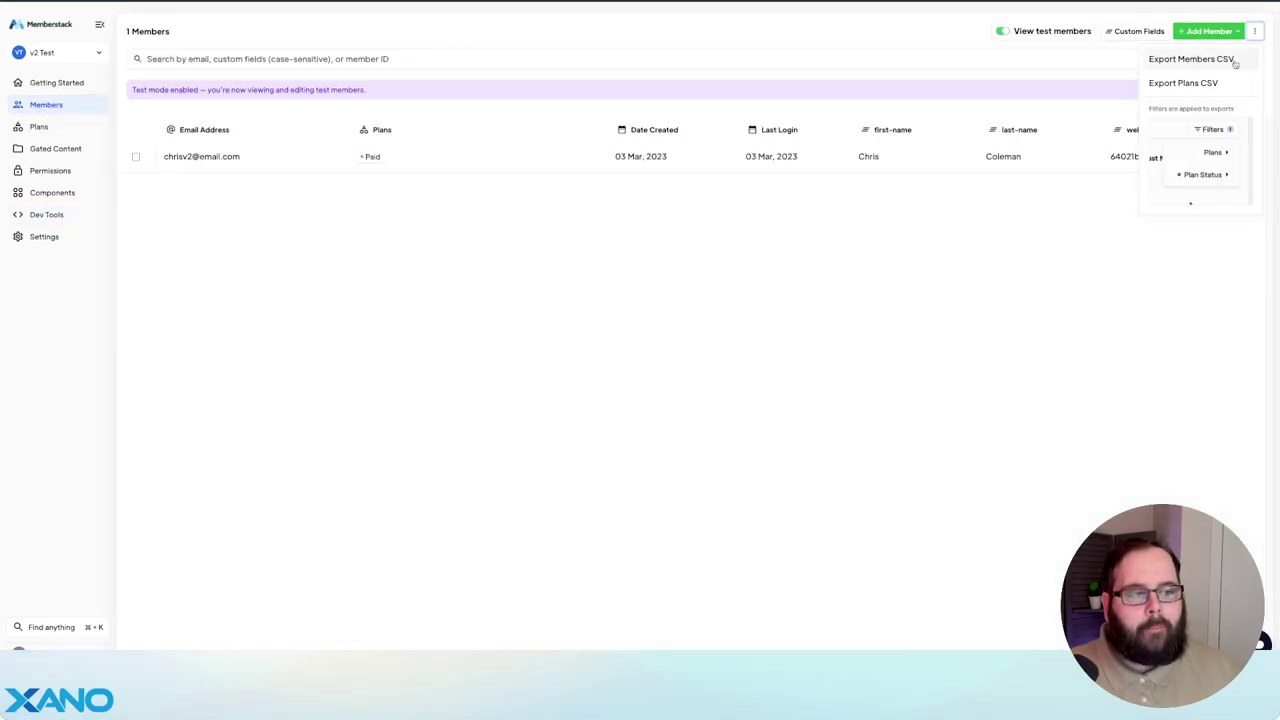
left_click(1214, 152)
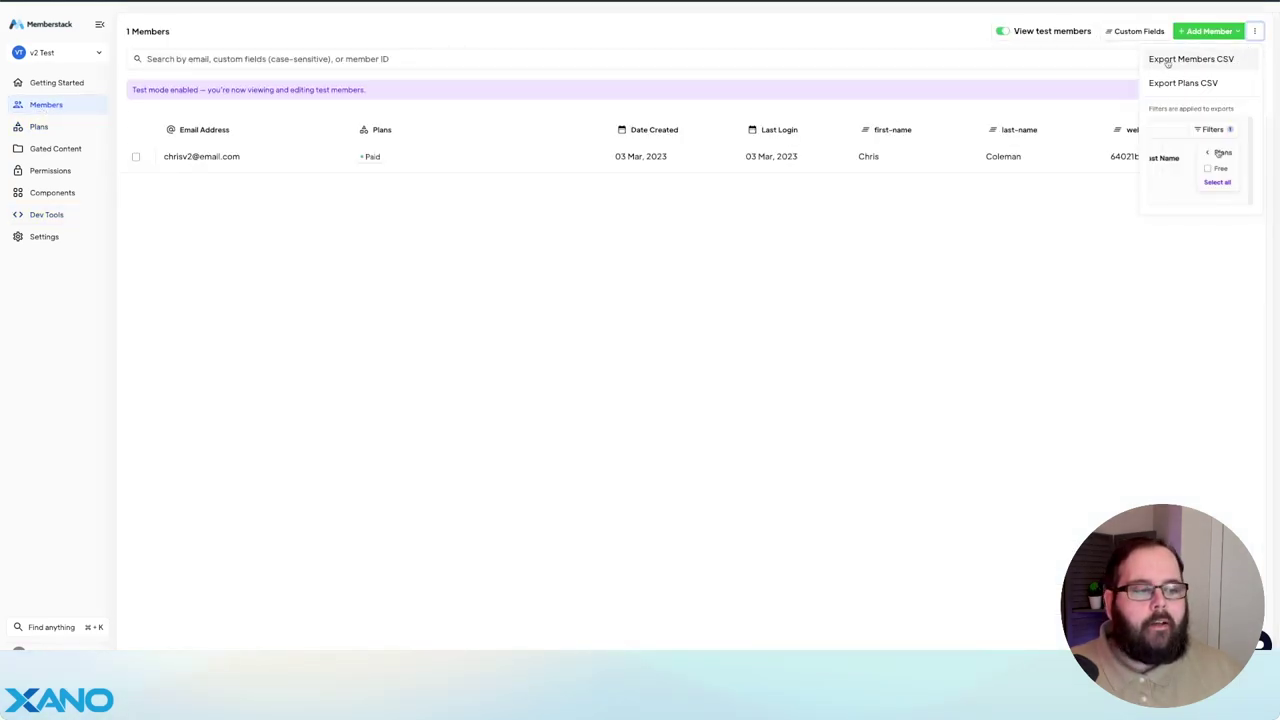
left_click(1245, 63)
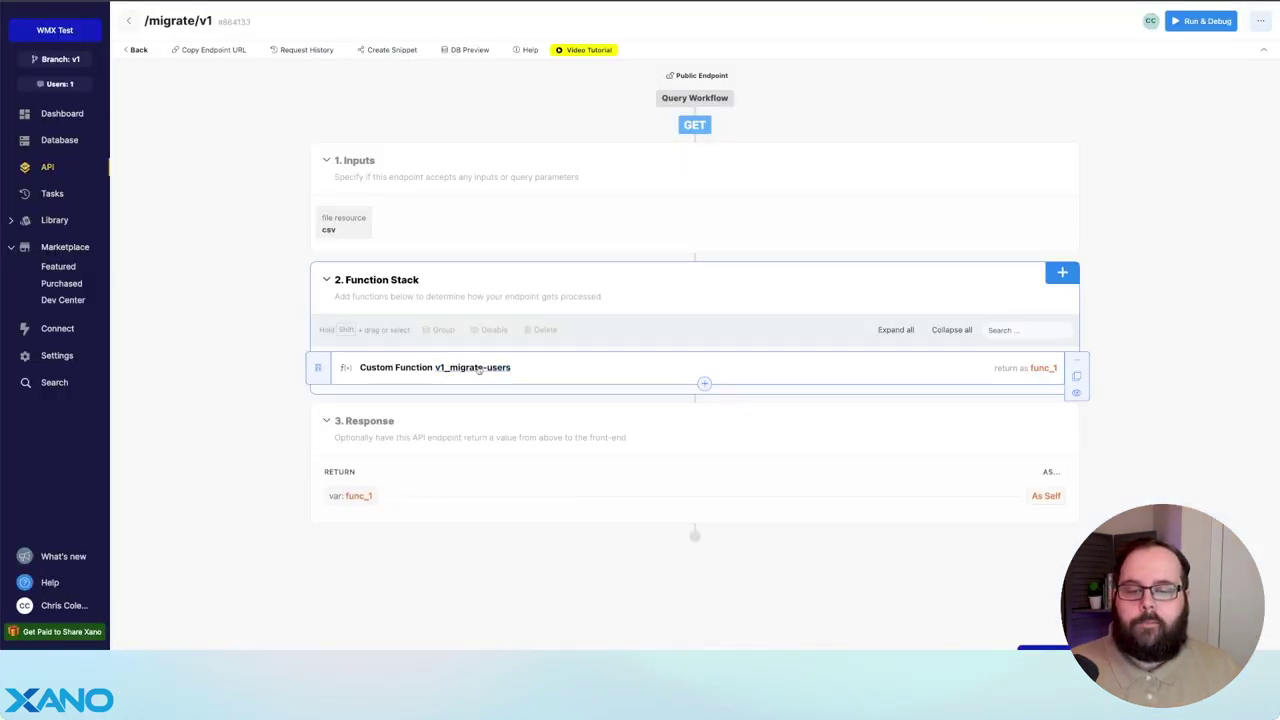
left_click(477, 369)
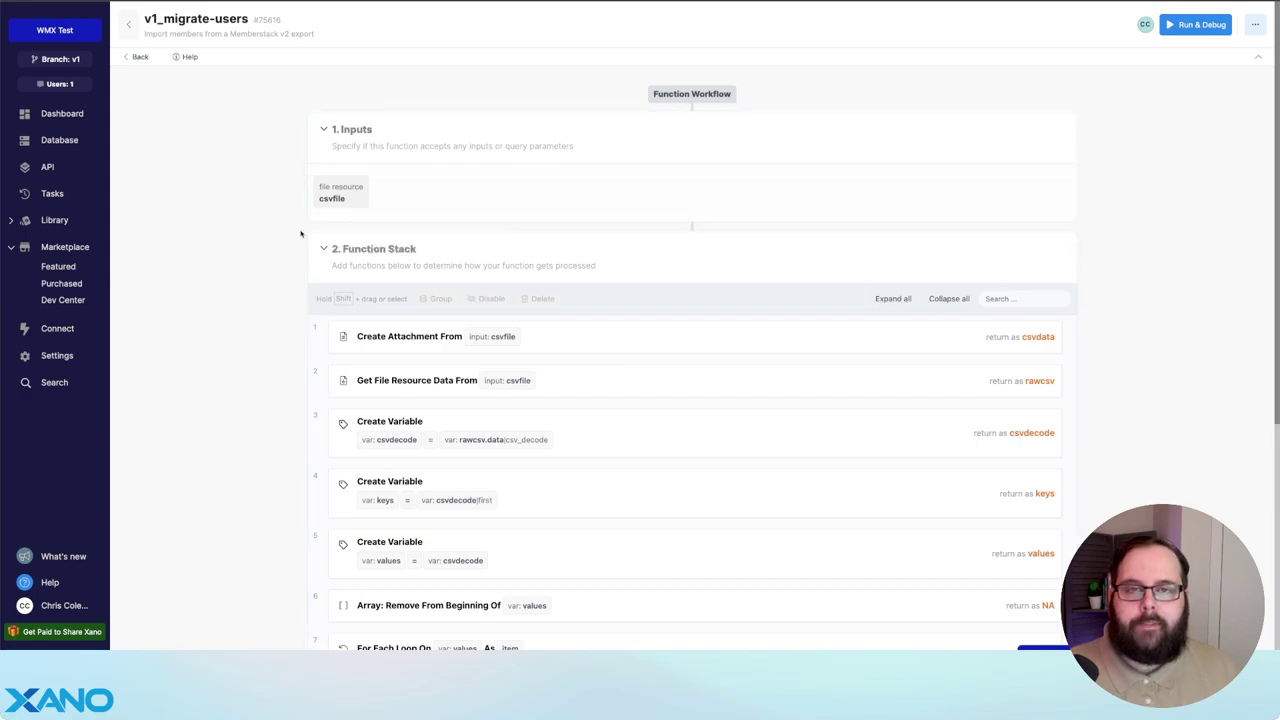
- Inspect v1_migrate-users' plans lookup inputs and new user record field mappings
scroll(689, 286, "down", 3)
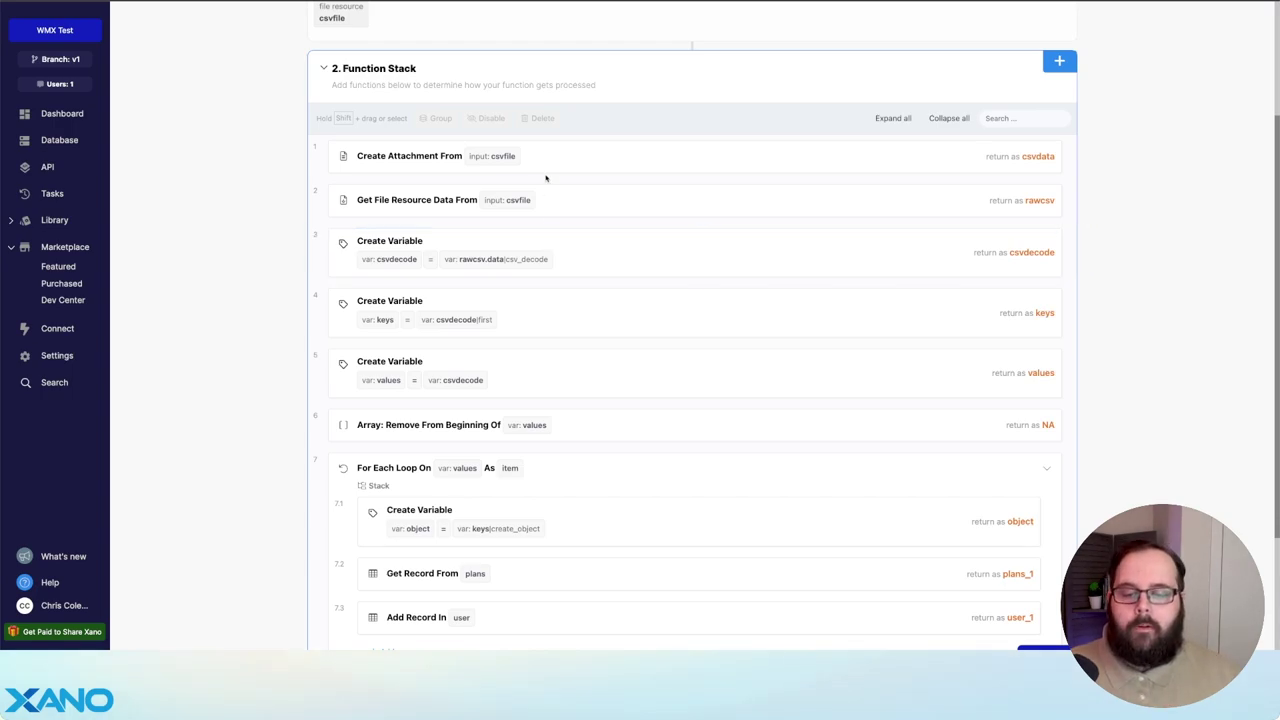
scroll(601, 350, "down", 2)
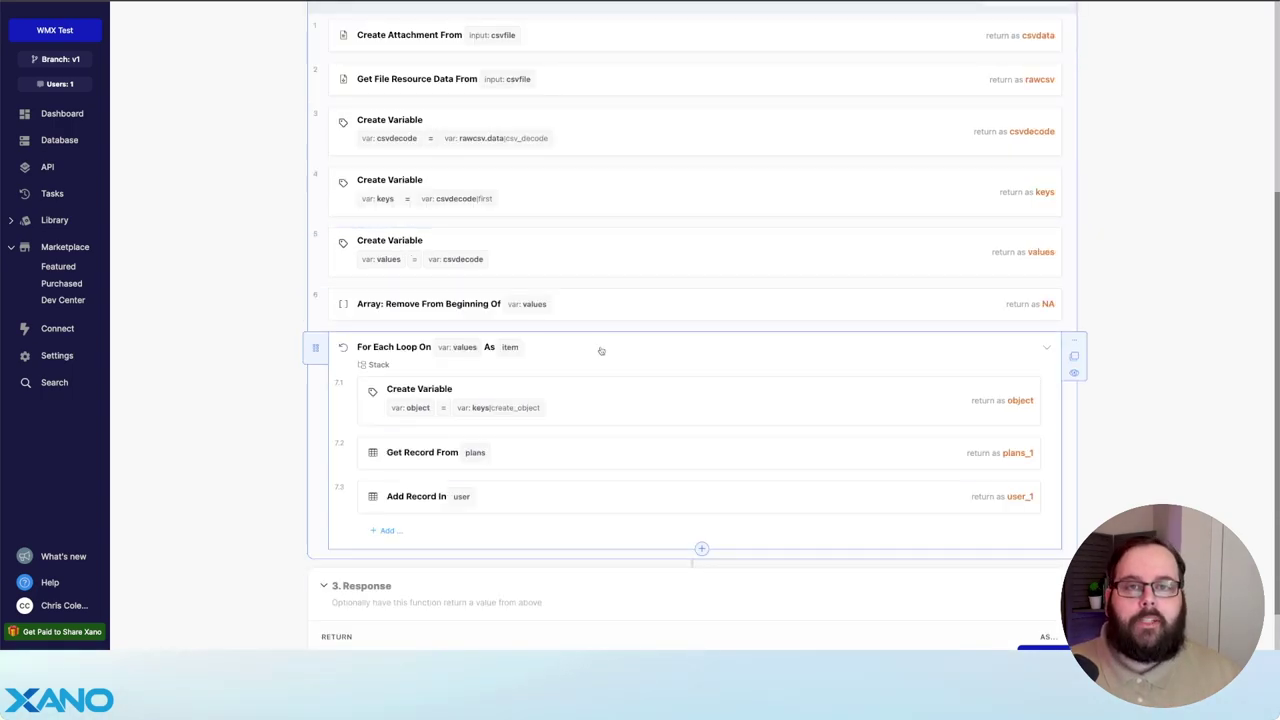
scroll(601, 350, "down", 1)
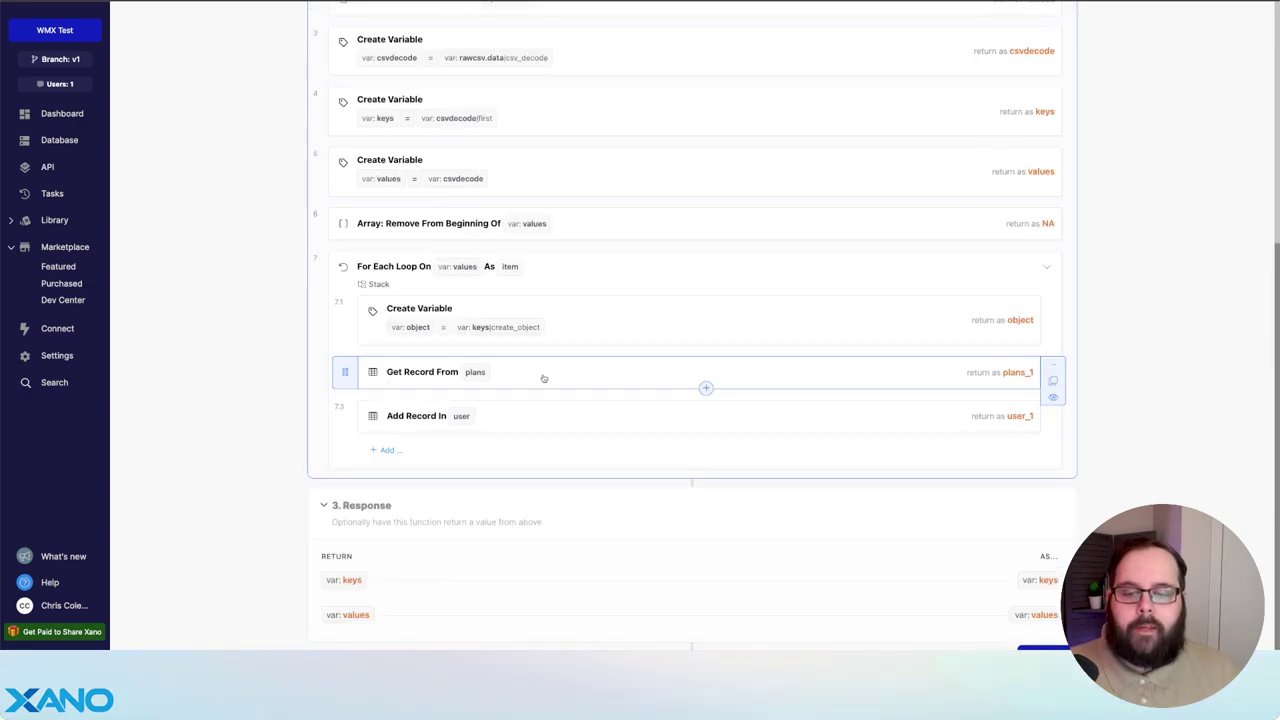
left_click(555, 377)
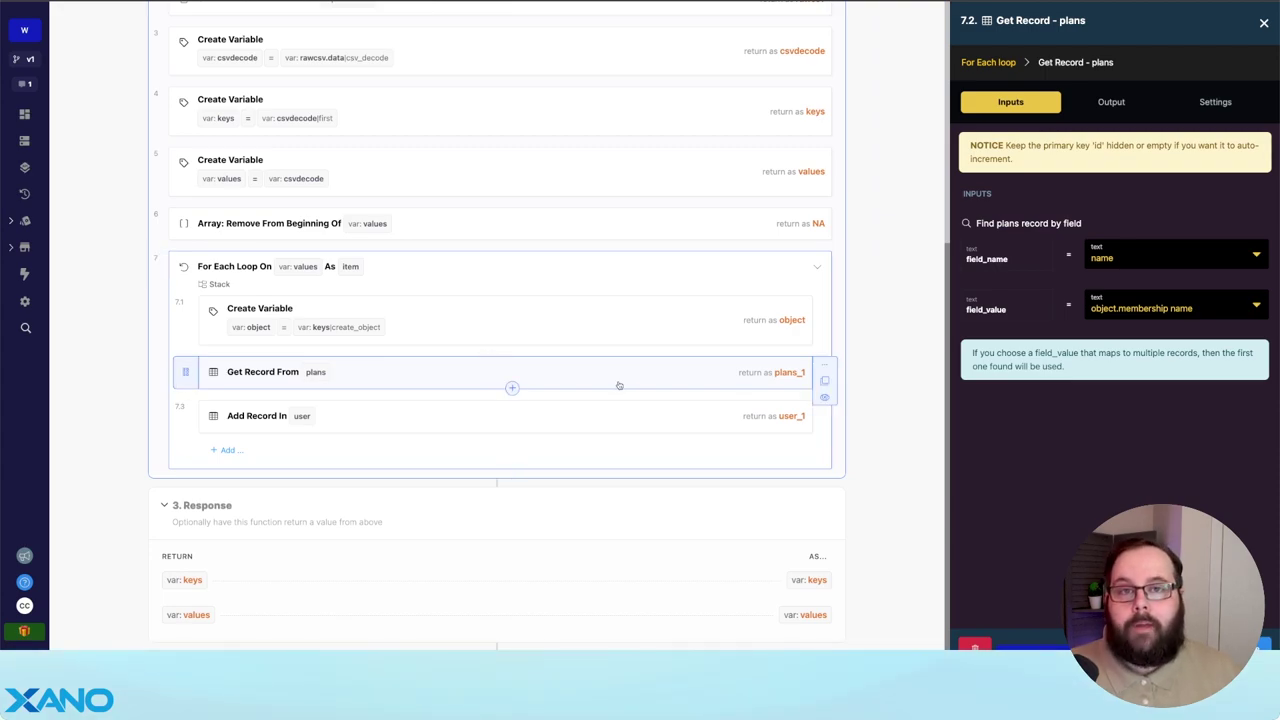
left_click(632, 416)
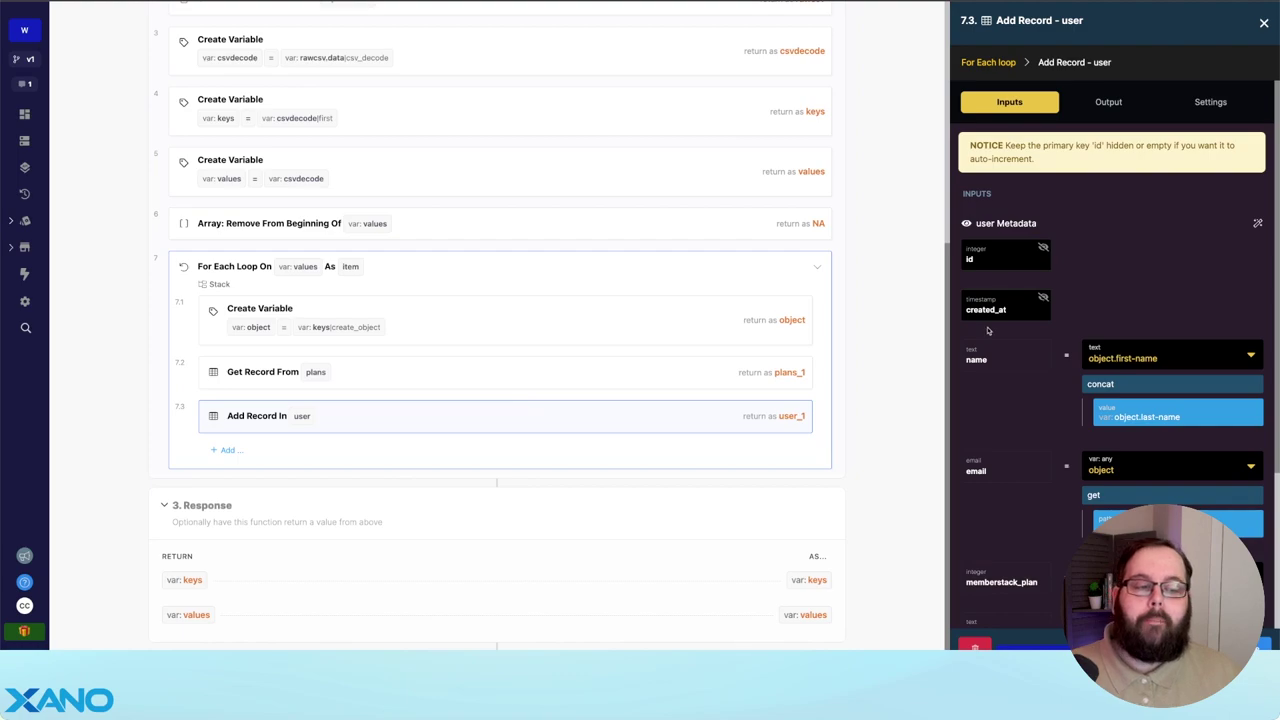
scroll(987, 330, "down", 3)
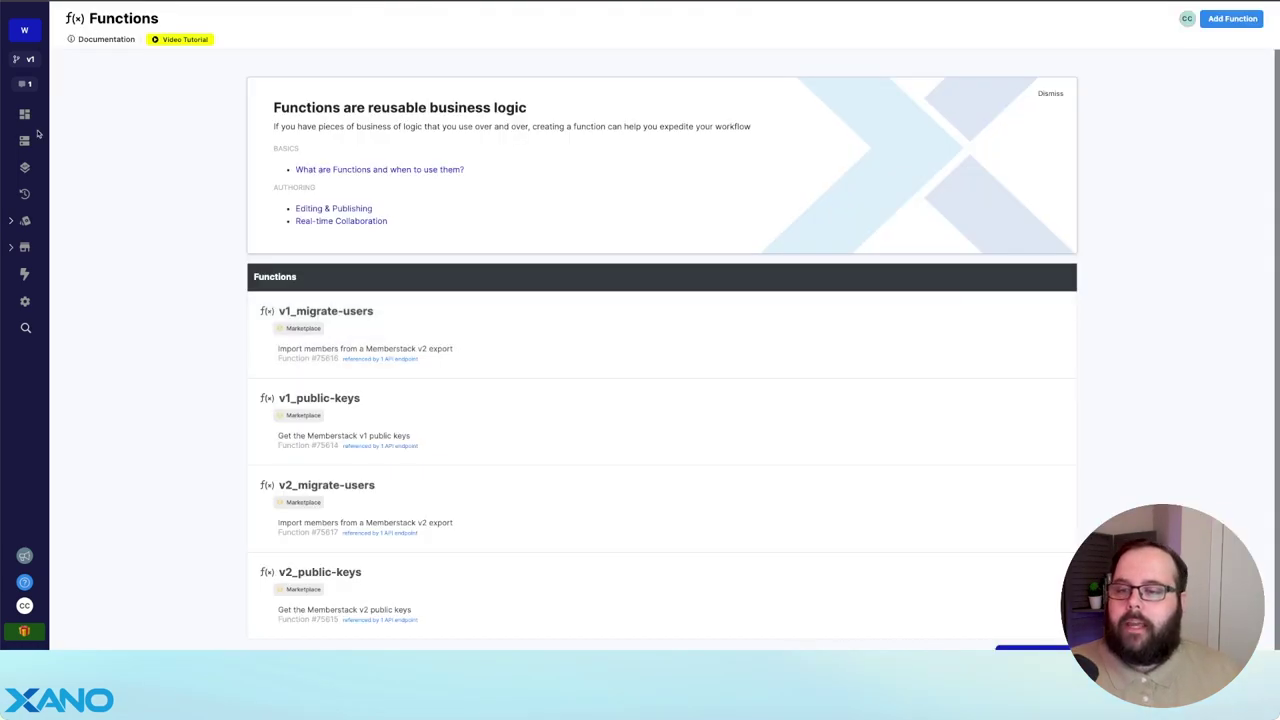
- Open /migrate/v2's v2_migrate-users function and inspect its plans lookup by price_id
left_click(24, 168)
left_click(660, 488)
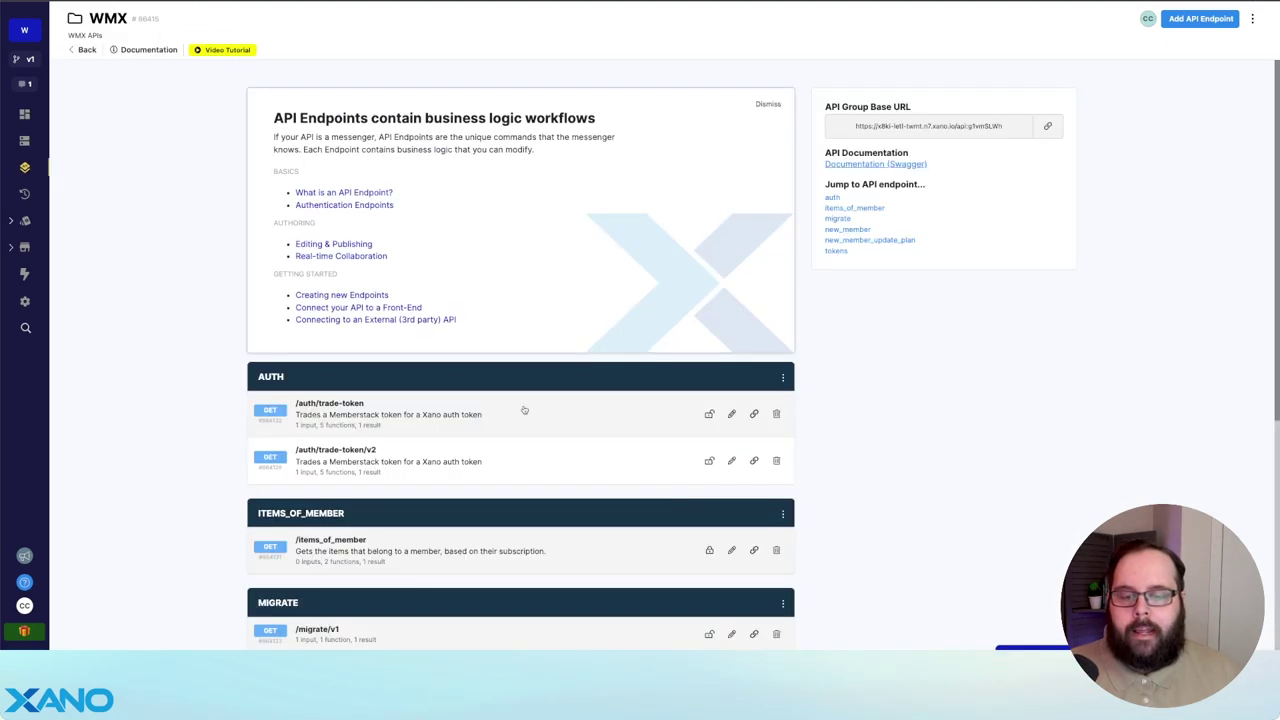
scroll(406, 351, "down", 3)
scroll(420, 335, "down", 2)
left_click(398, 300)
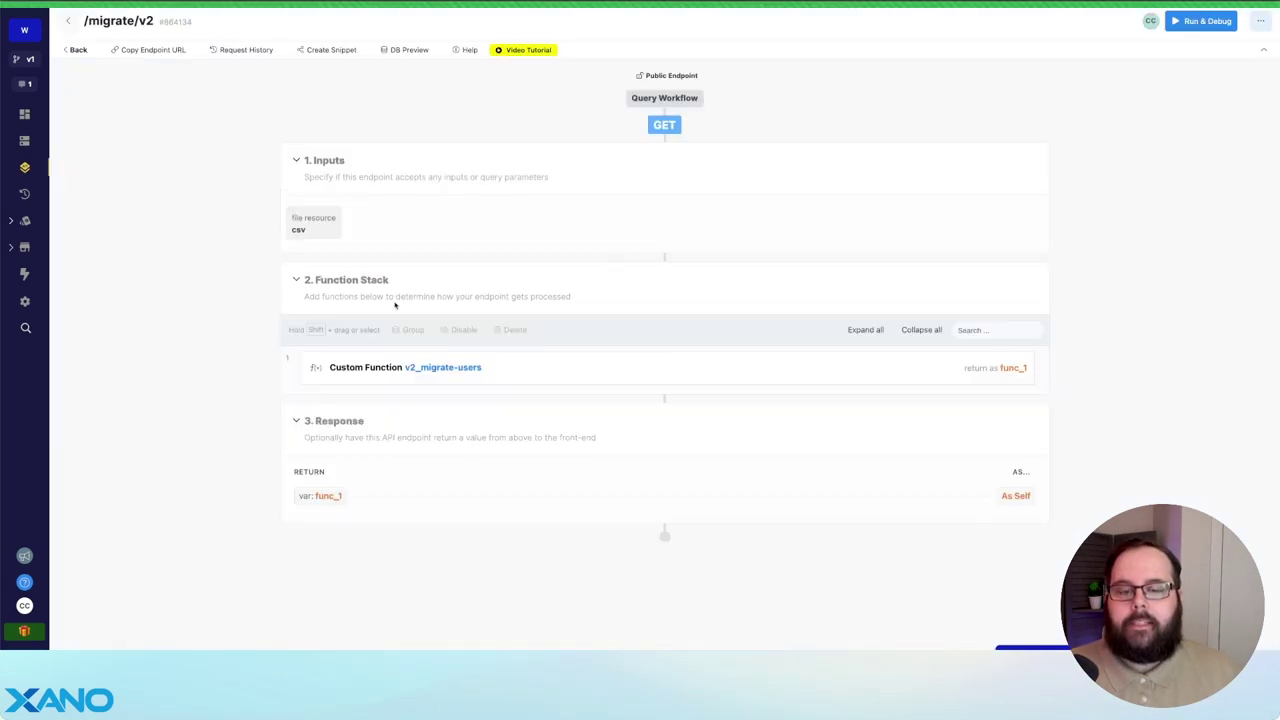
left_click(462, 368)
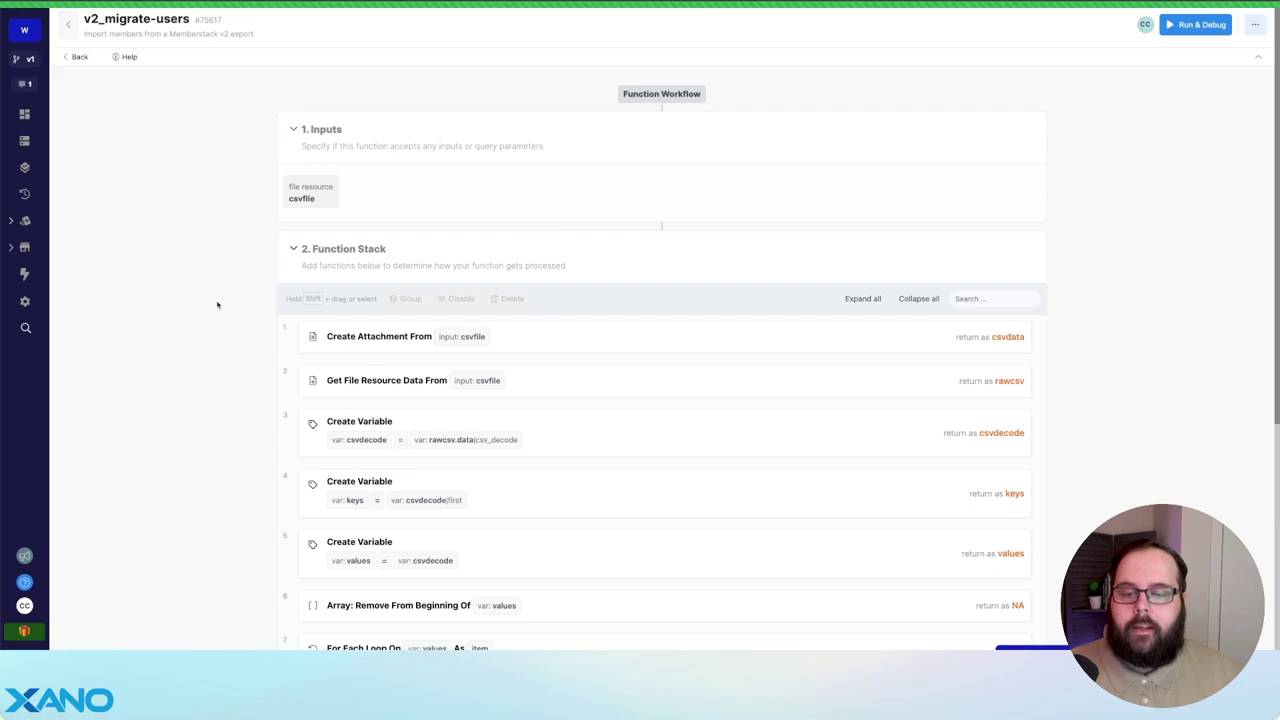
scroll(646, 357, "down", 5)
left_click(640, 358)
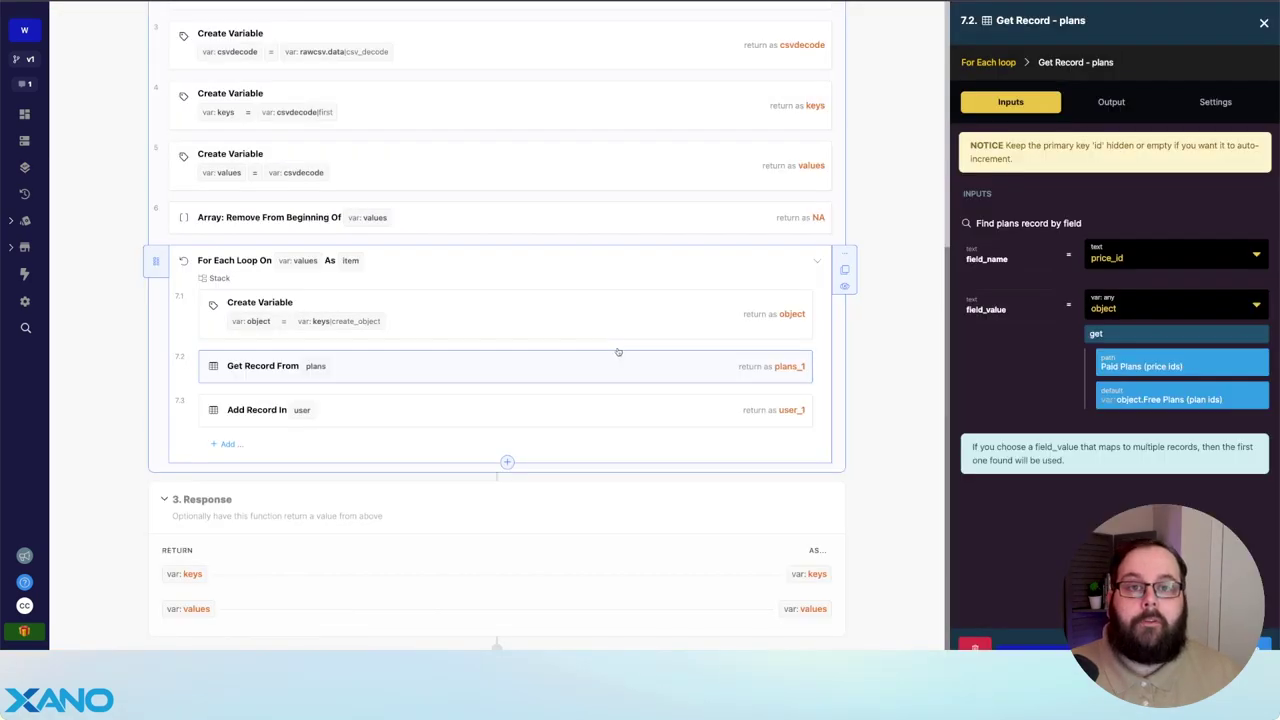